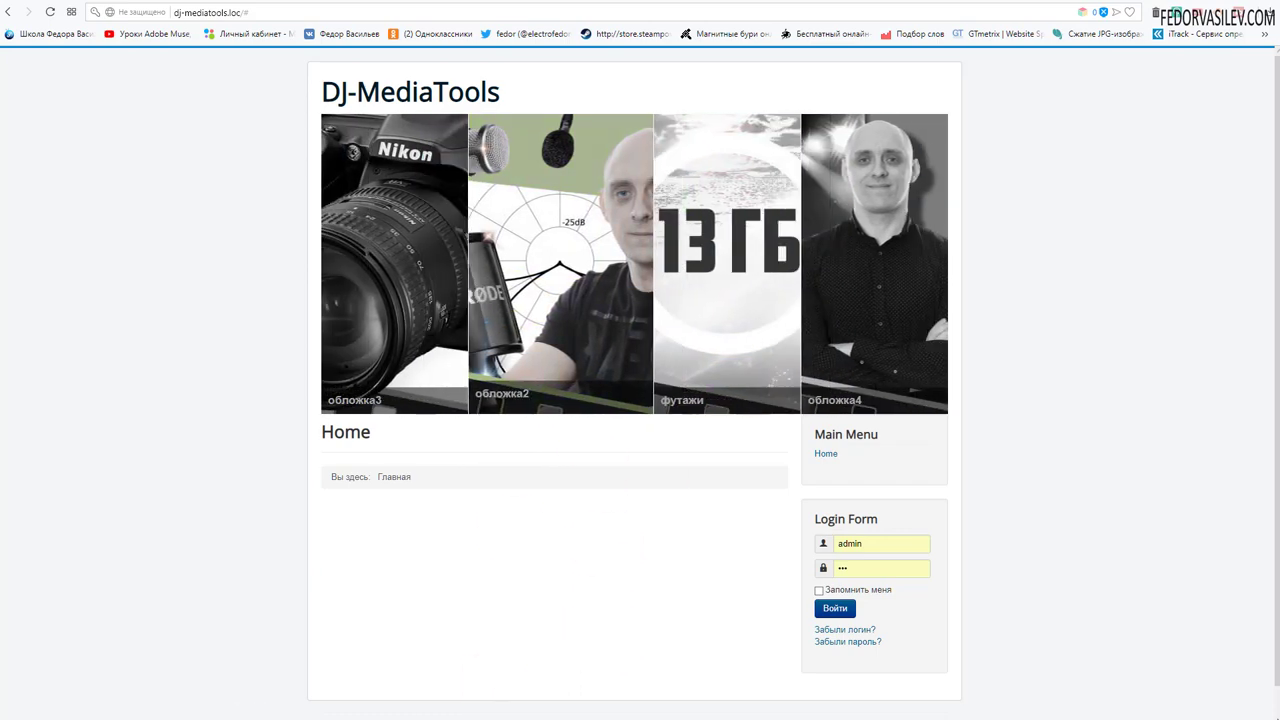
# Set Автозапуск in the DJ-MediaTools Album module's album element parameters to Наследовать.
pyautogui.scroll(-1, 1131, 584)
pyautogui.scroll(1, 1131, 584)
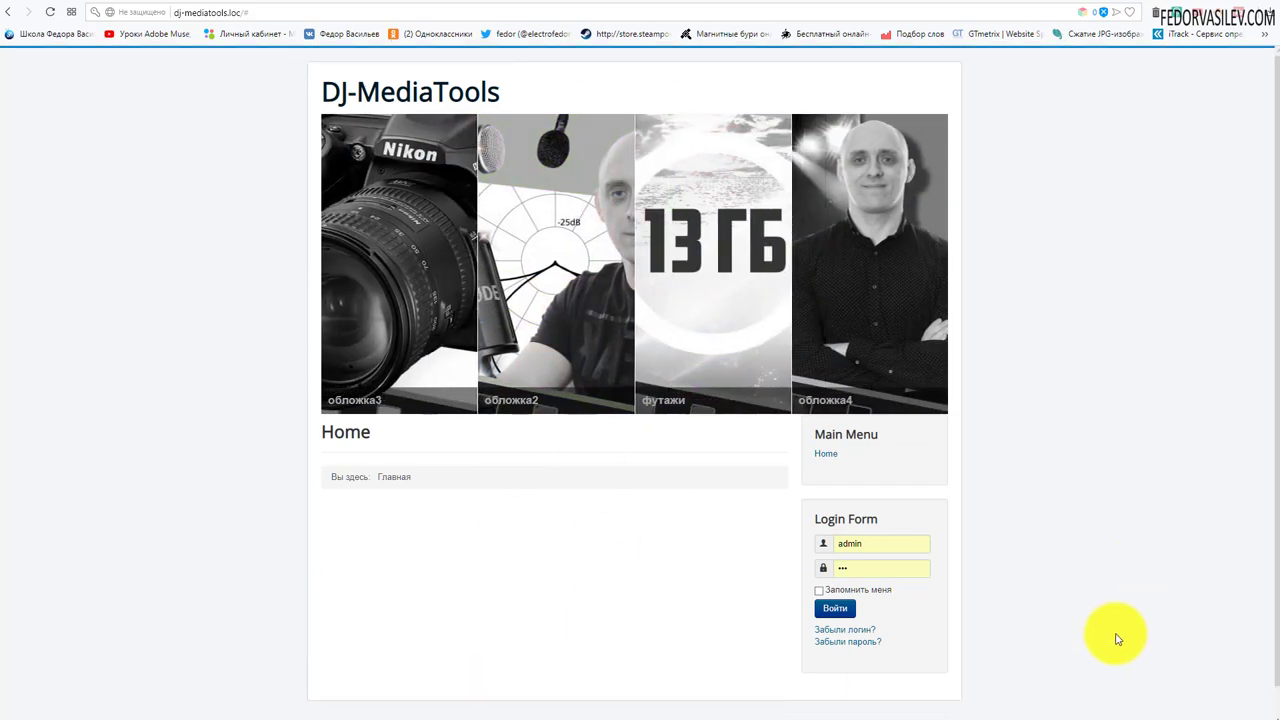
pyautogui.click(1057, 3)
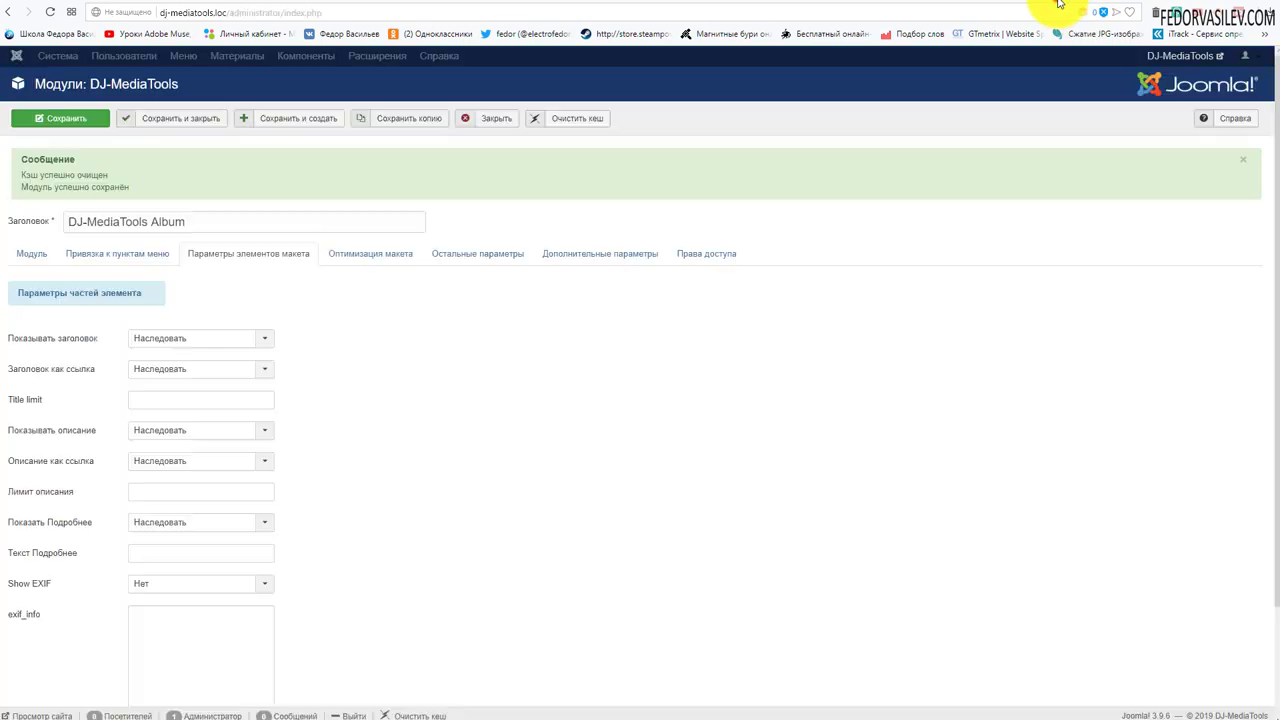
pyautogui.scroll(-1, 245, 647)
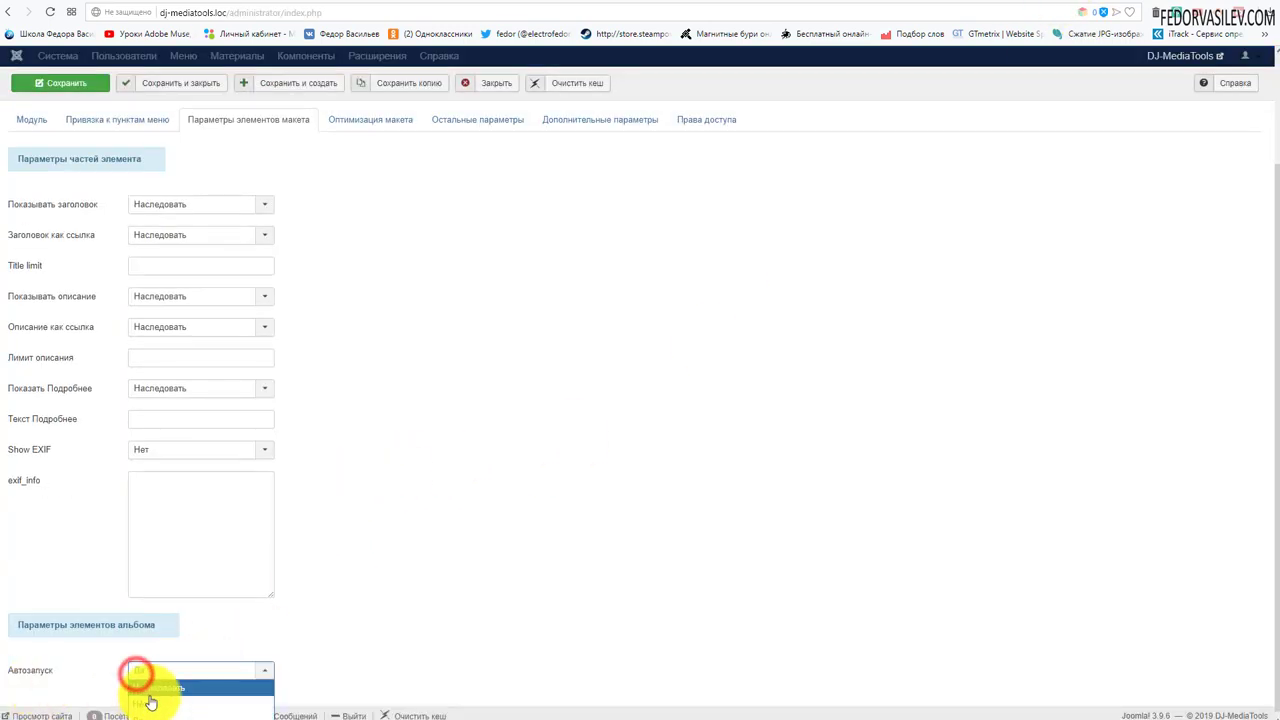
pyautogui.click(153, 690)
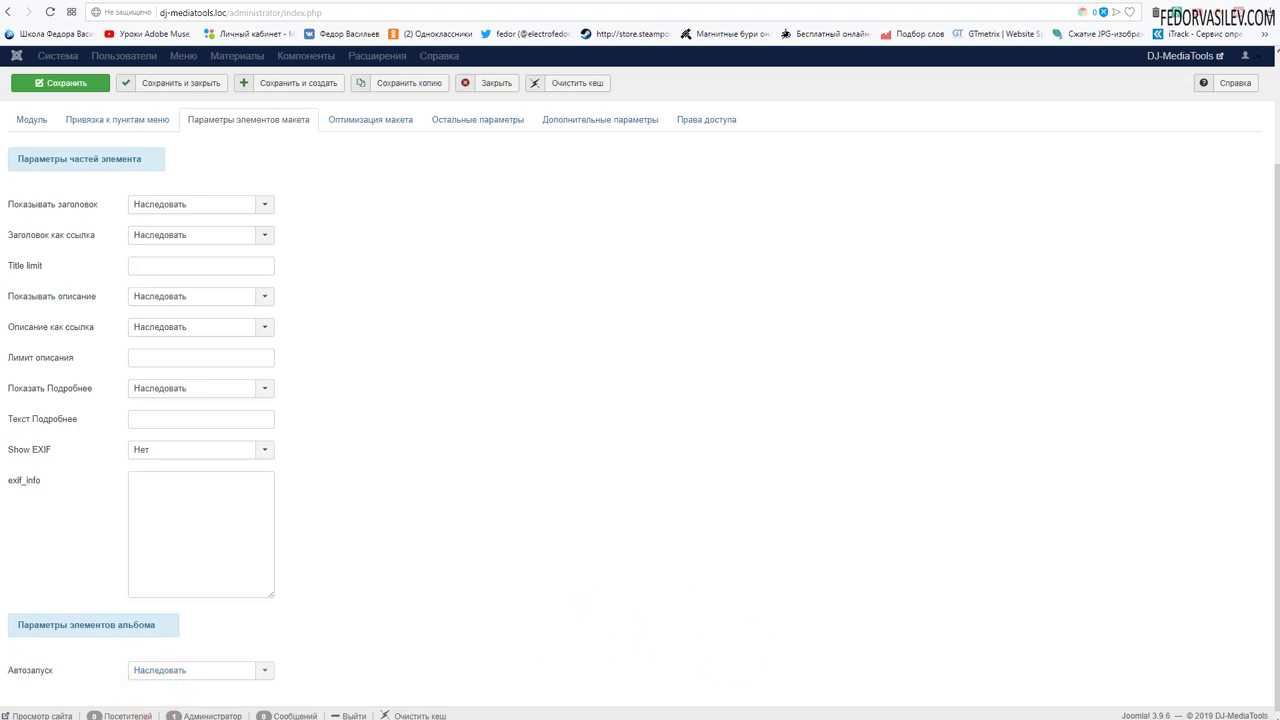
# Preview how the slider panels expand on the site's home page.
pyautogui.hotkey('ctrl', 'Tab')
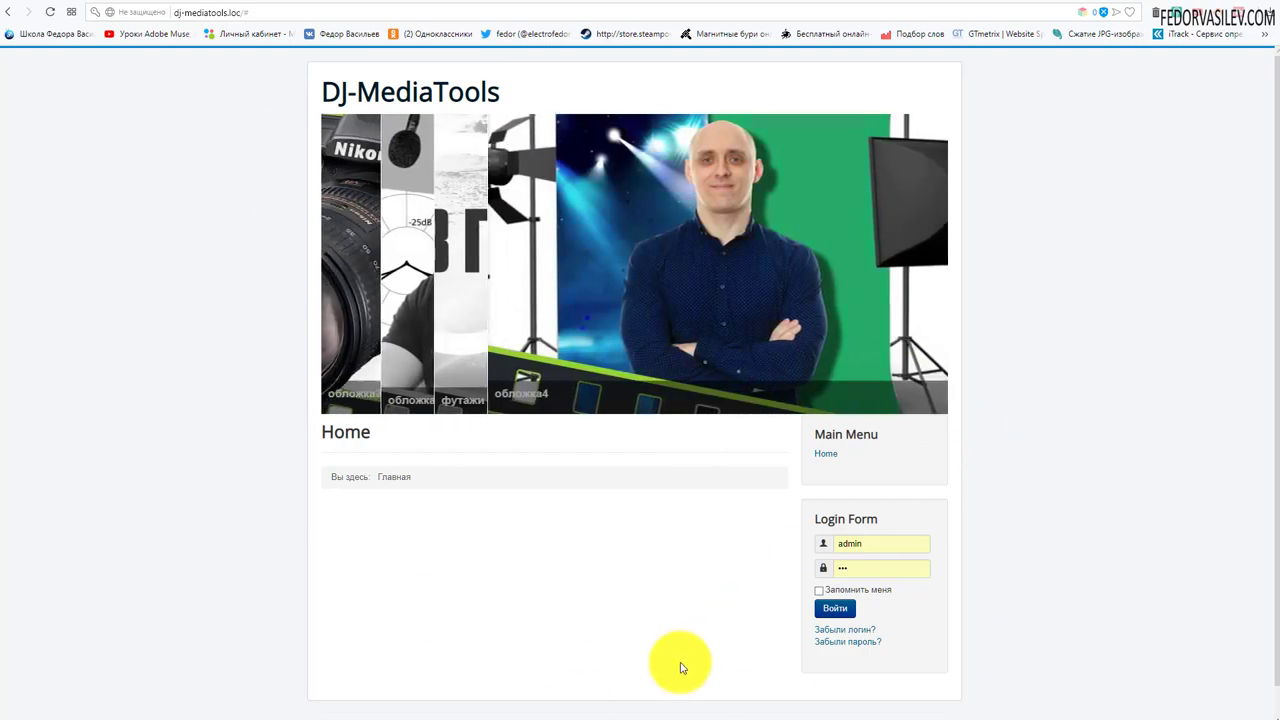
pyautogui.moveTo(491, 297)
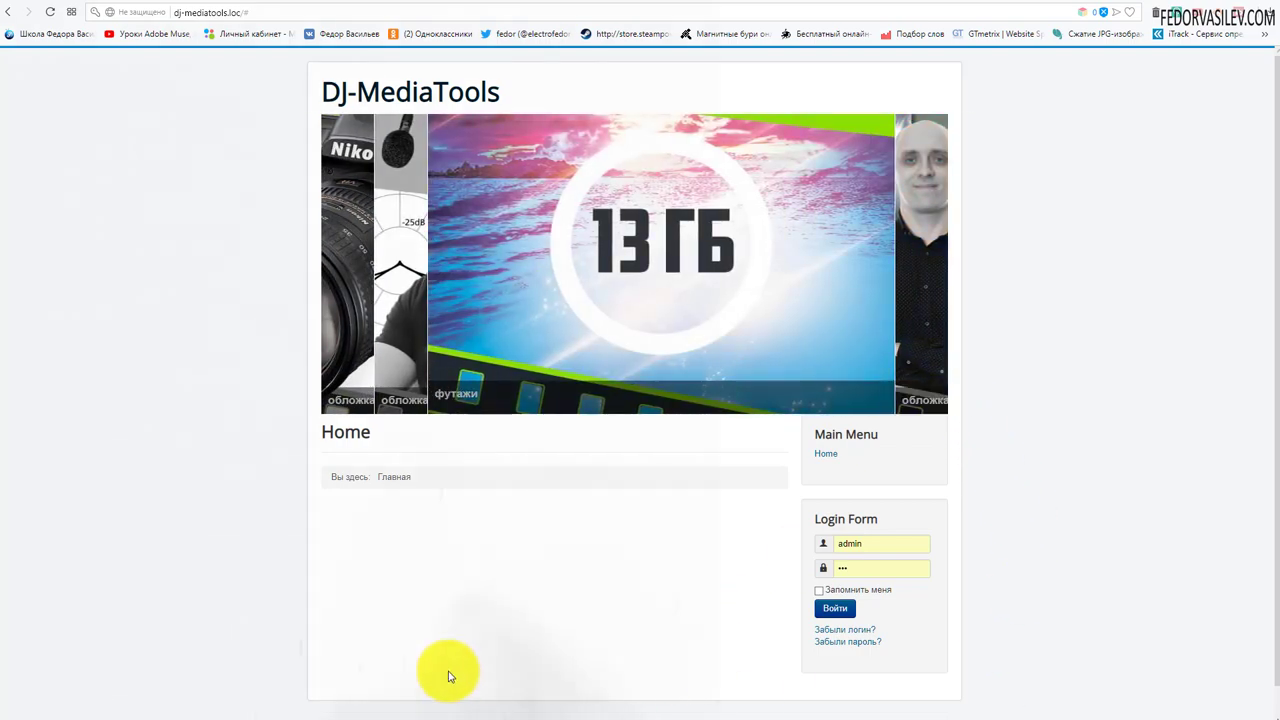
pyautogui.moveTo(437, 298)
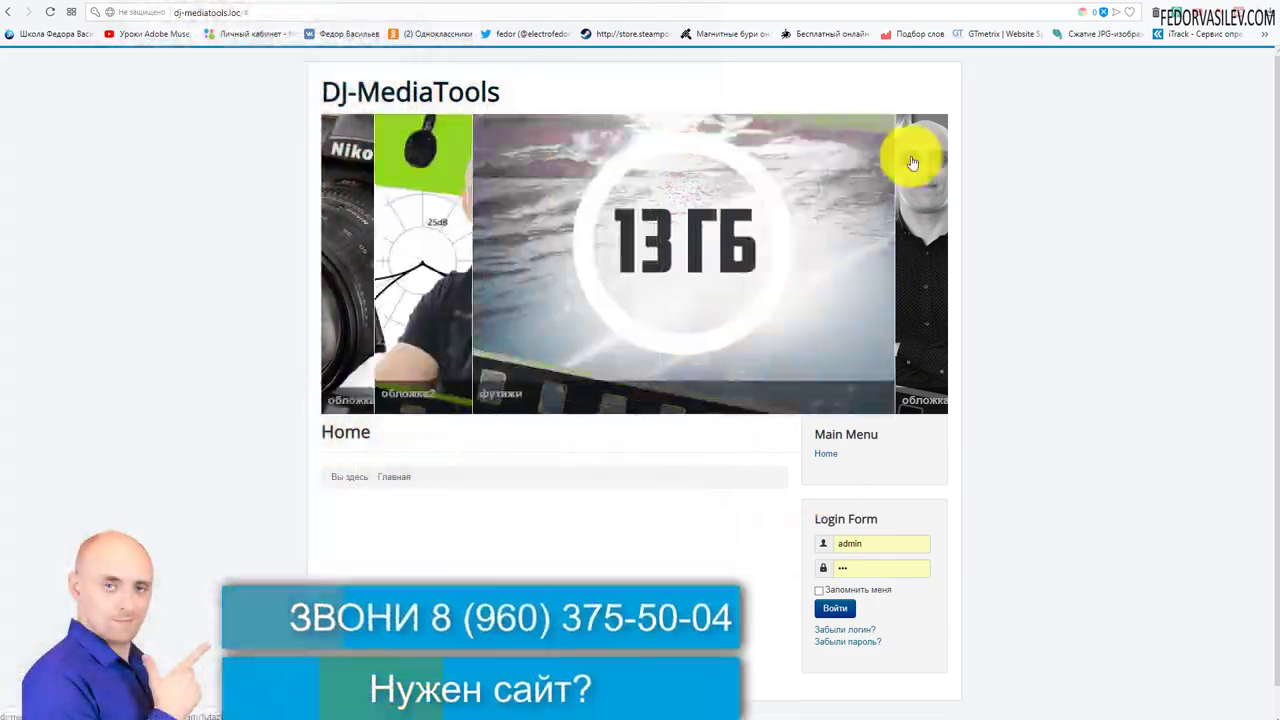
# Set the module's Эффект перехода to Линейный переход and save the module.
pyautogui.hotkey('ctrl', 'w')
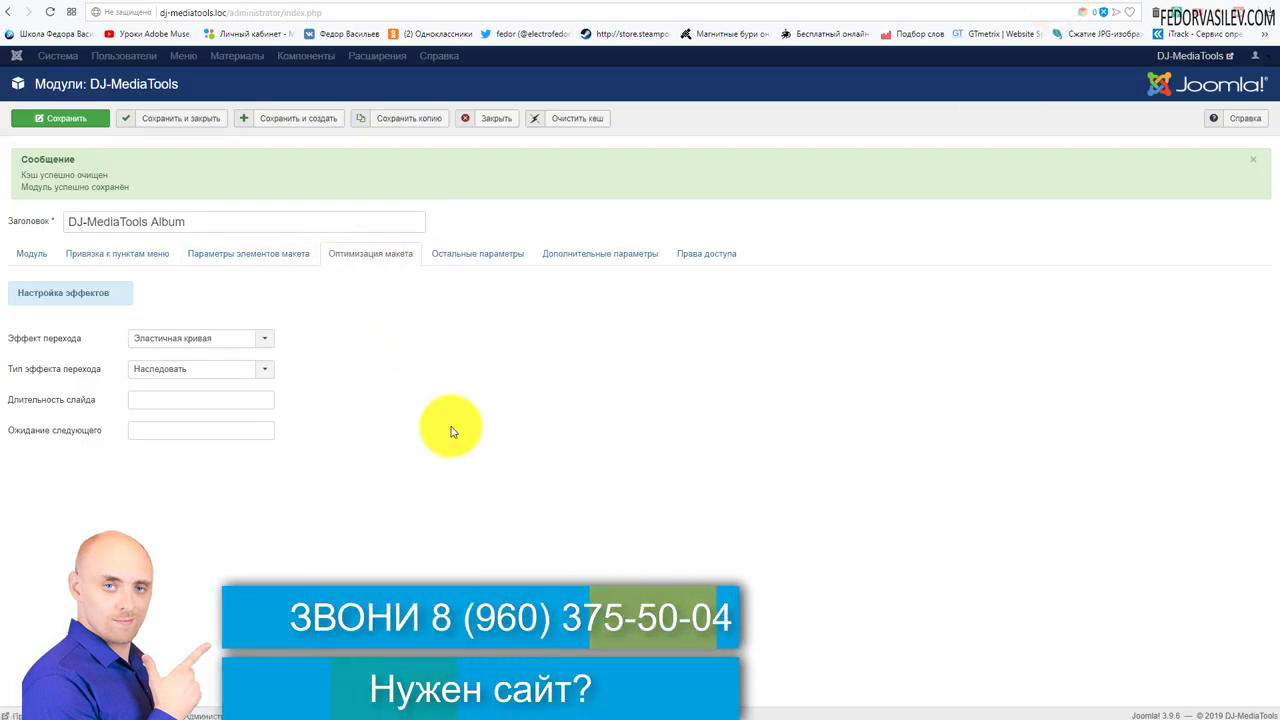
pyautogui.click(231, 343)
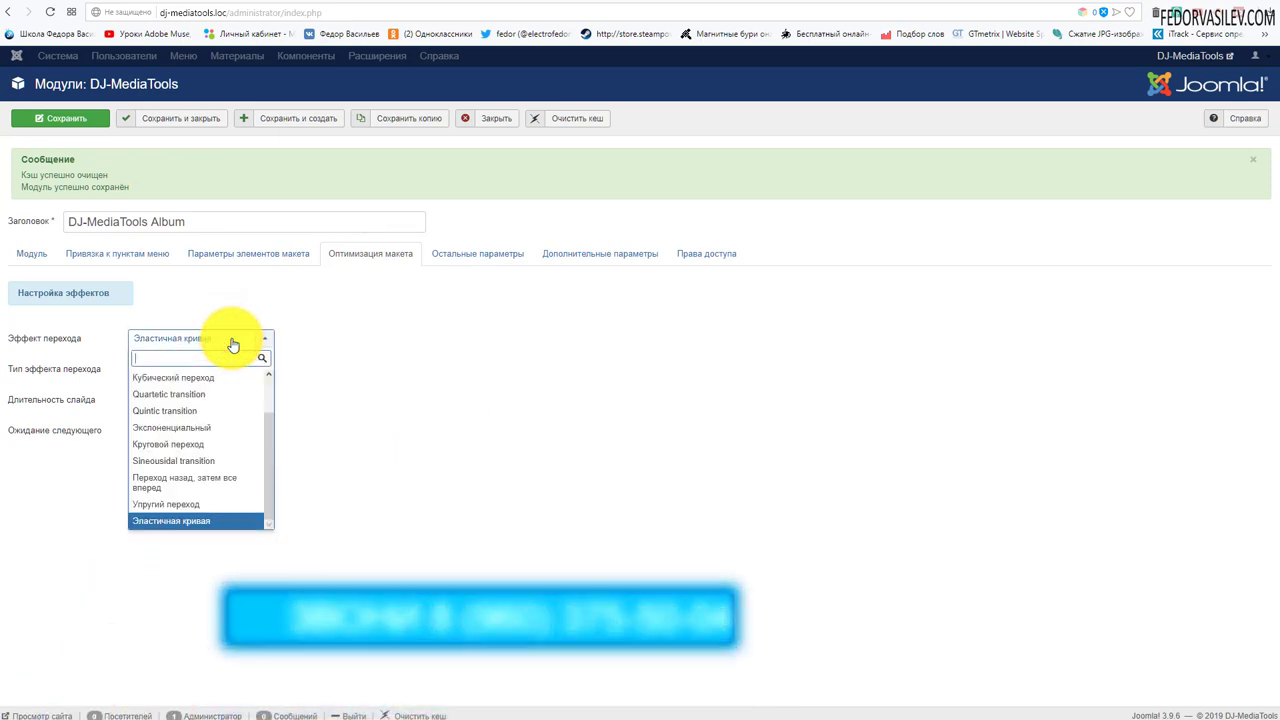
pyautogui.moveTo(268, 461); pyautogui.dragTo(270, 390)
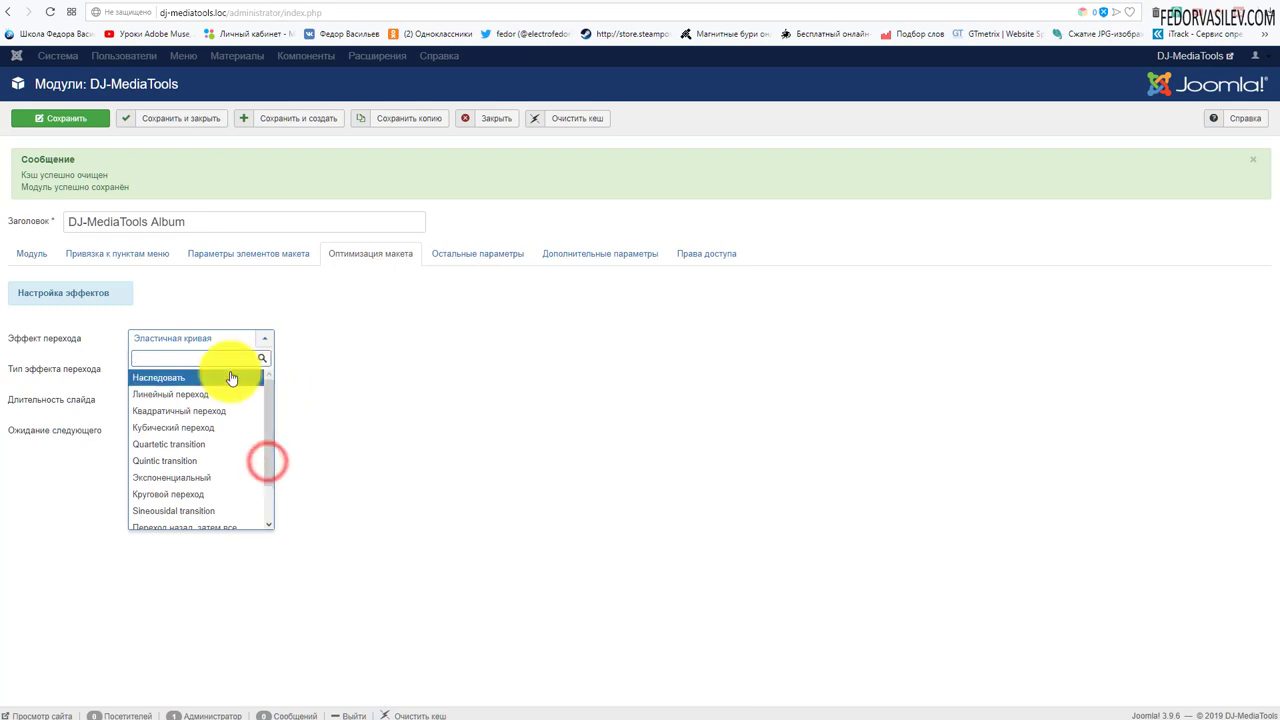
pyautogui.click(168, 392)
pyautogui.click(172, 338)
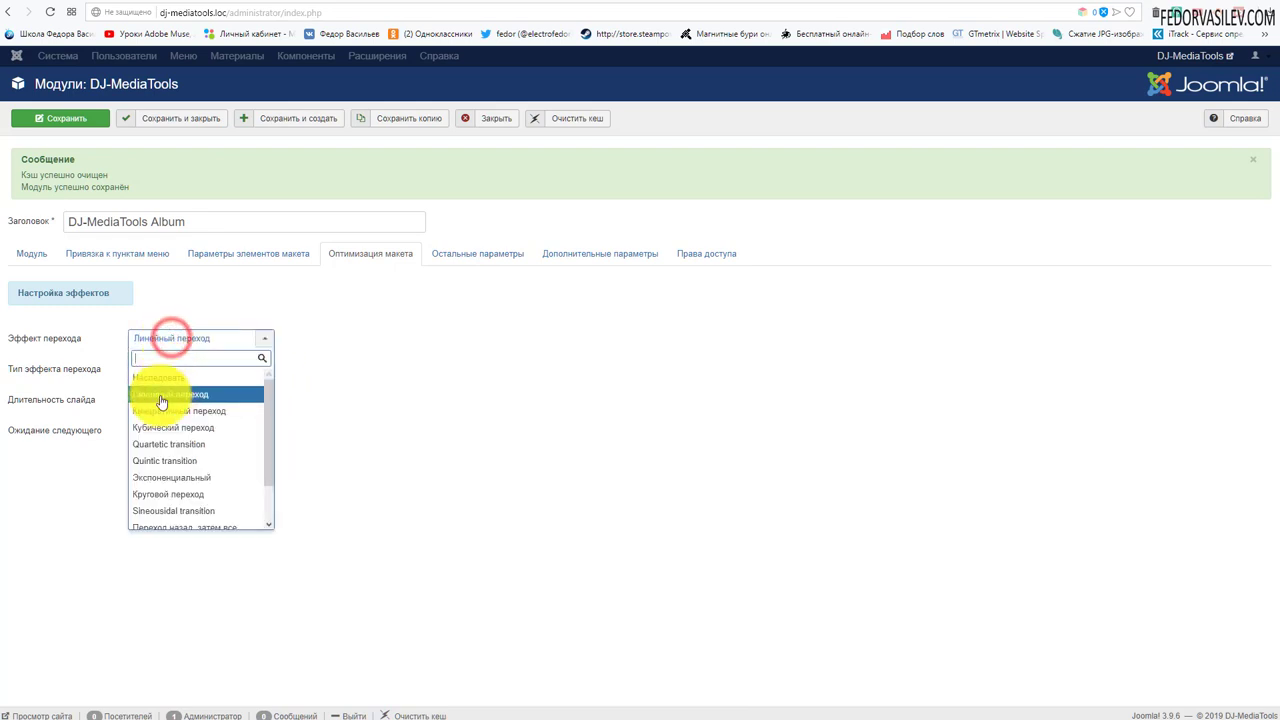
pyautogui.click(162, 394)
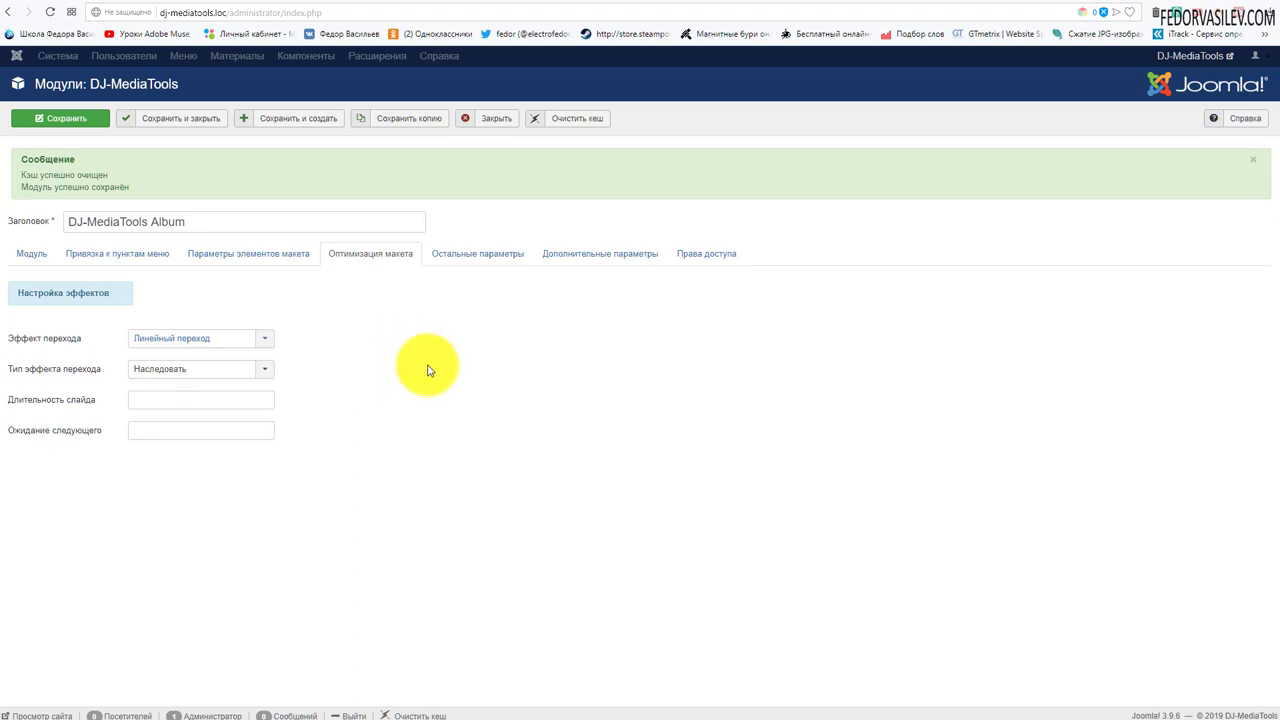
pyautogui.click(56, 119)
# Reload the site's home page and preview the slider panels with the linear transition.
pyautogui.click(1106, 8)
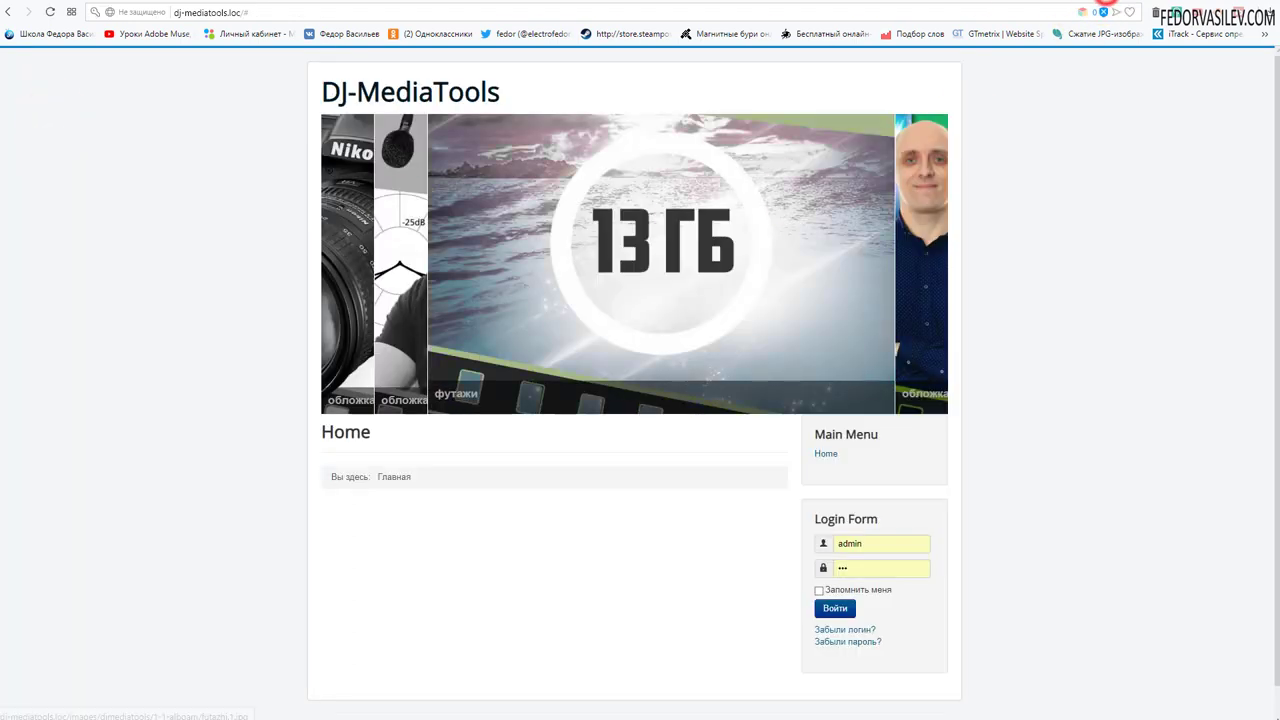
pyautogui.click(47, 13)
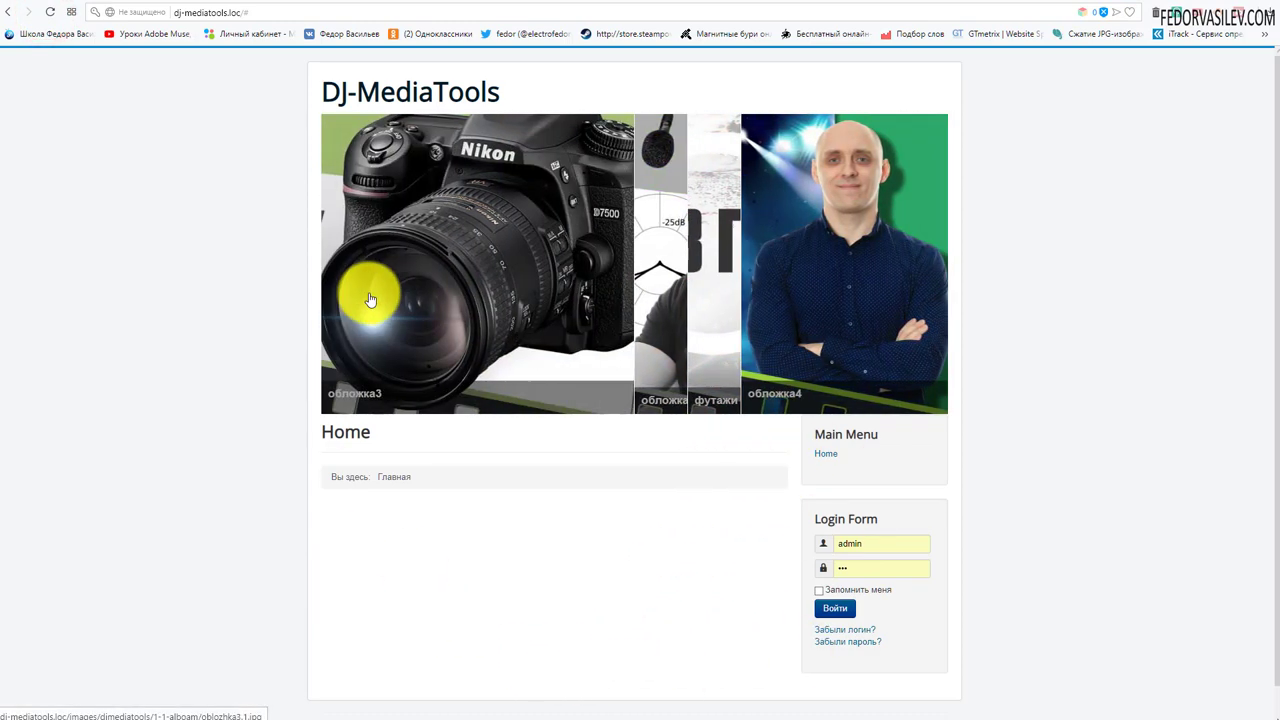
pyautogui.click(1097, 3)
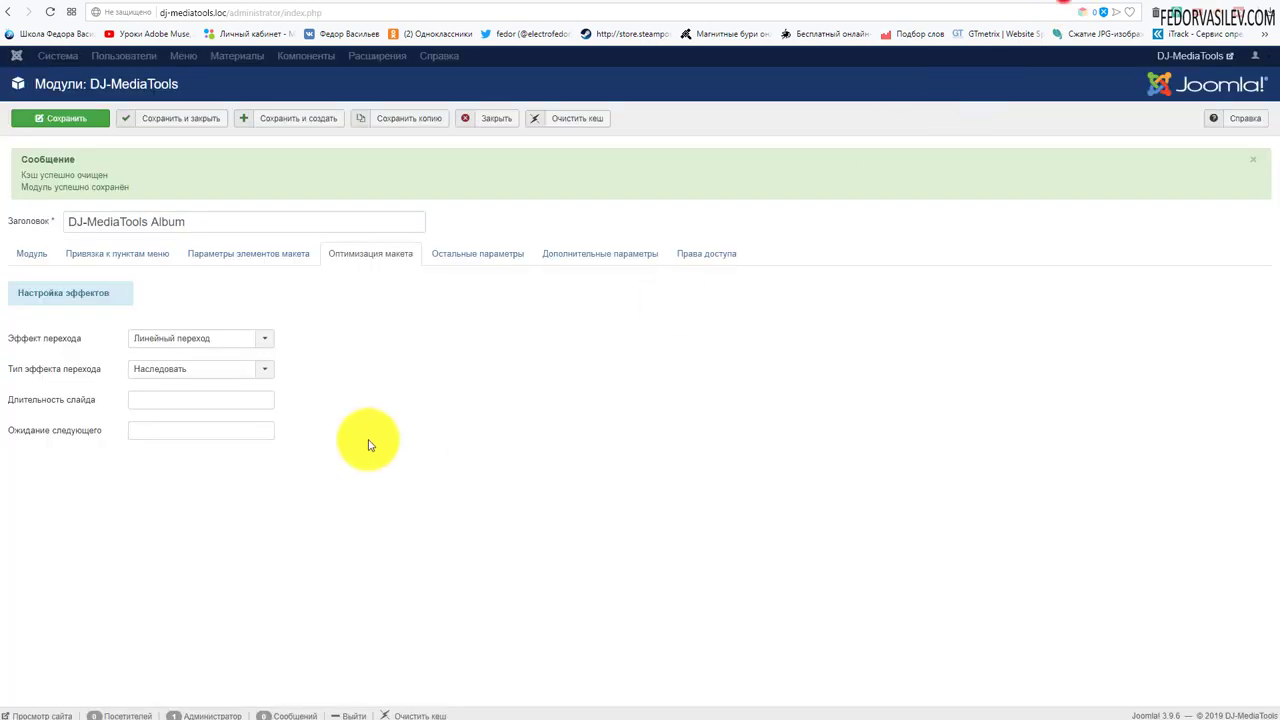
# Change Эффект перехода to Квадратичный переход and save the module.
pyautogui.click(255, 343)
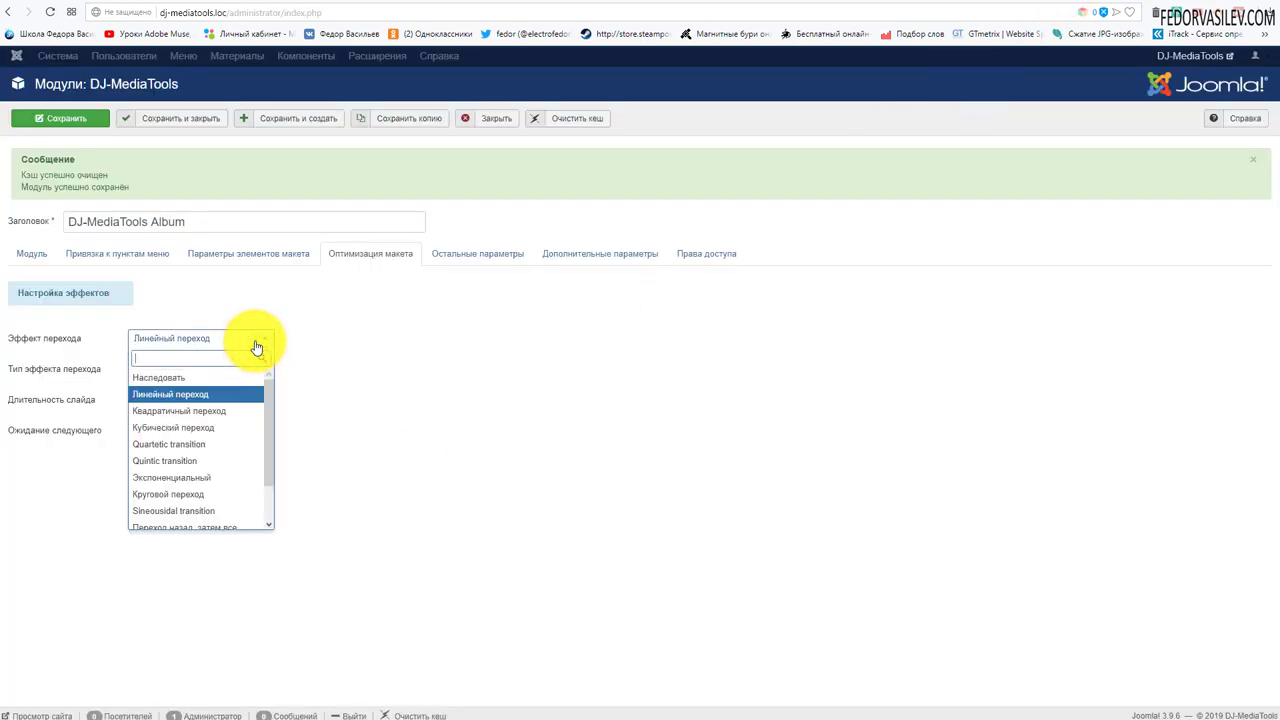
pyautogui.click(226, 410)
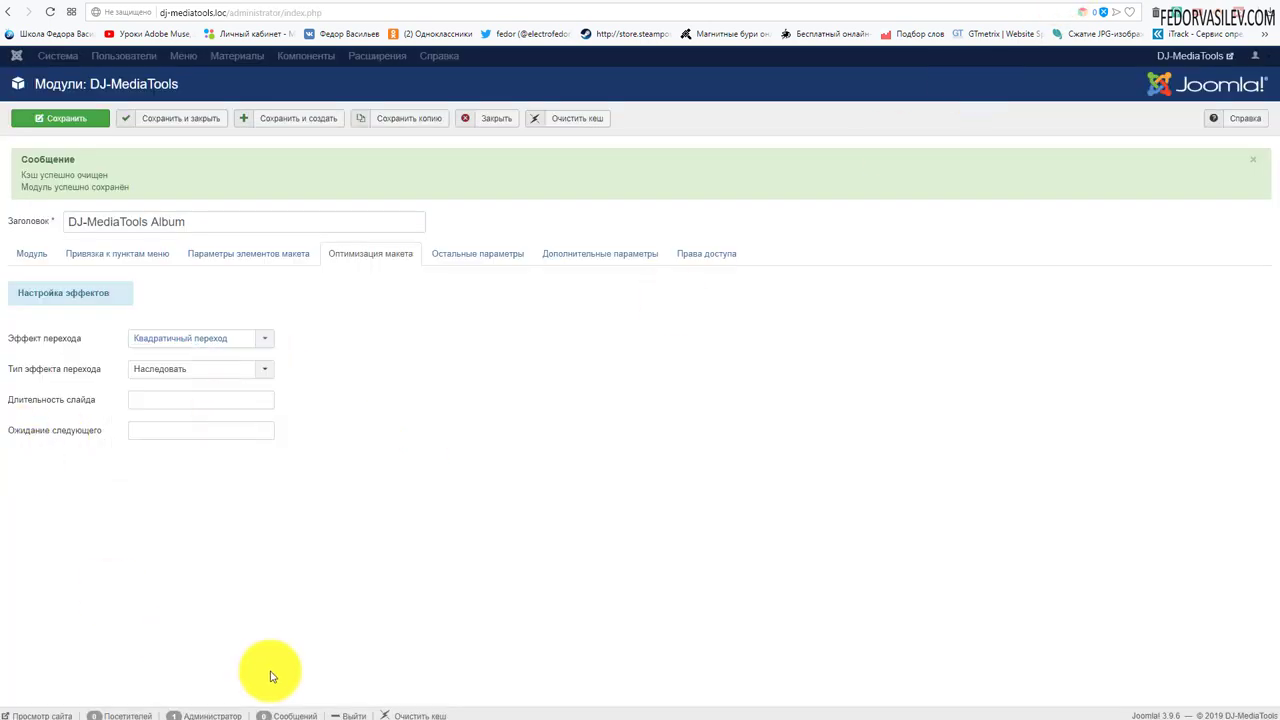
pyautogui.click(78, 120)
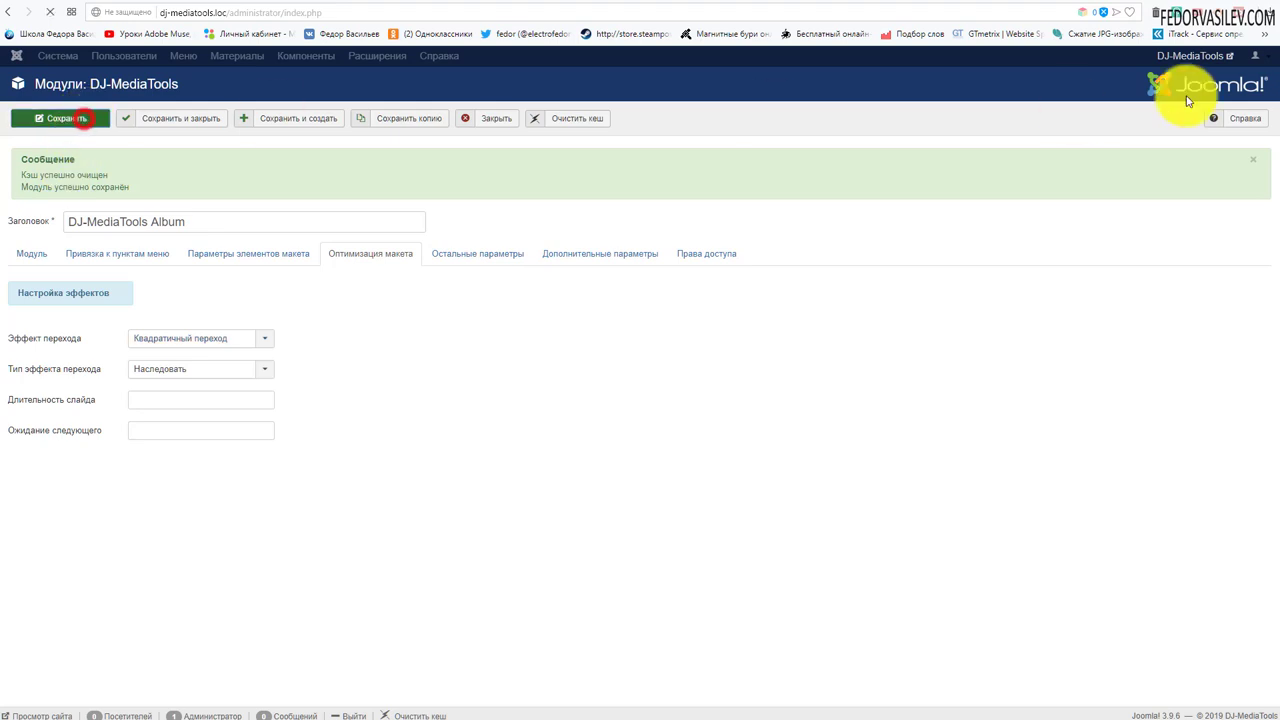
# Reload the site's home page and preview the slider panels with the quadratic transition.
pyautogui.click(1100, 5)
pyautogui.click(50, 14)
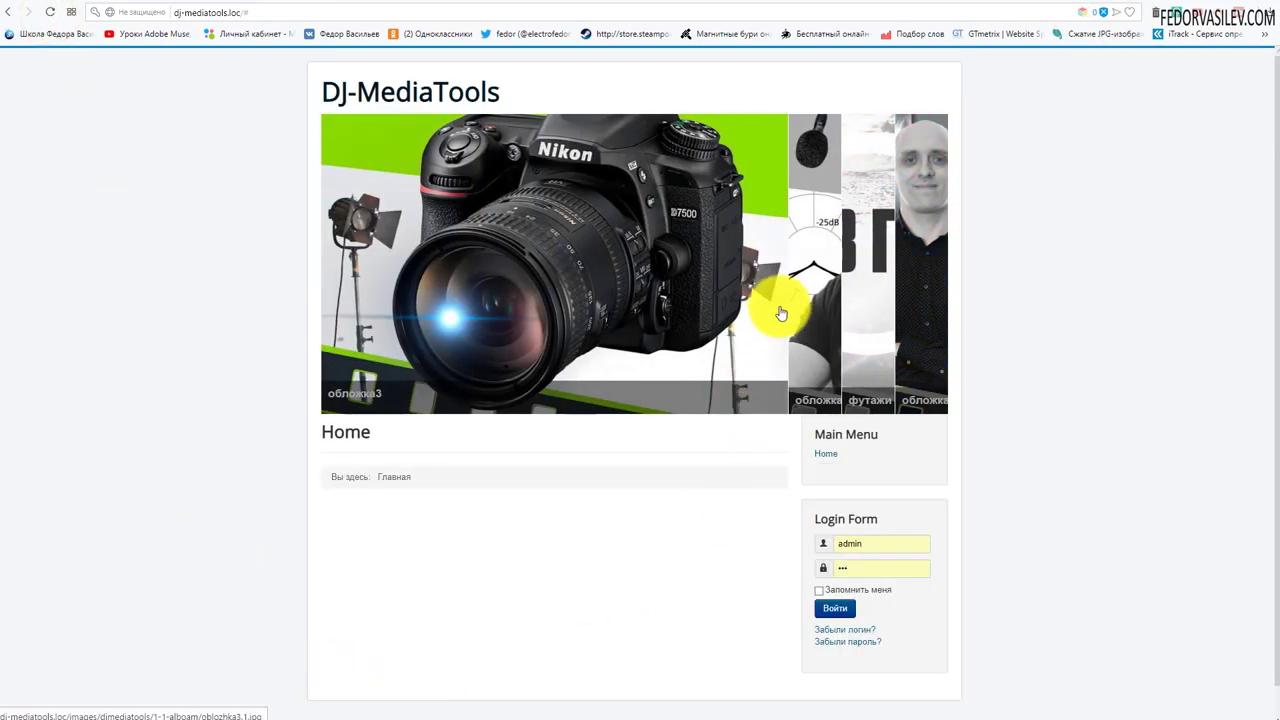
pyautogui.moveTo(800, 272)
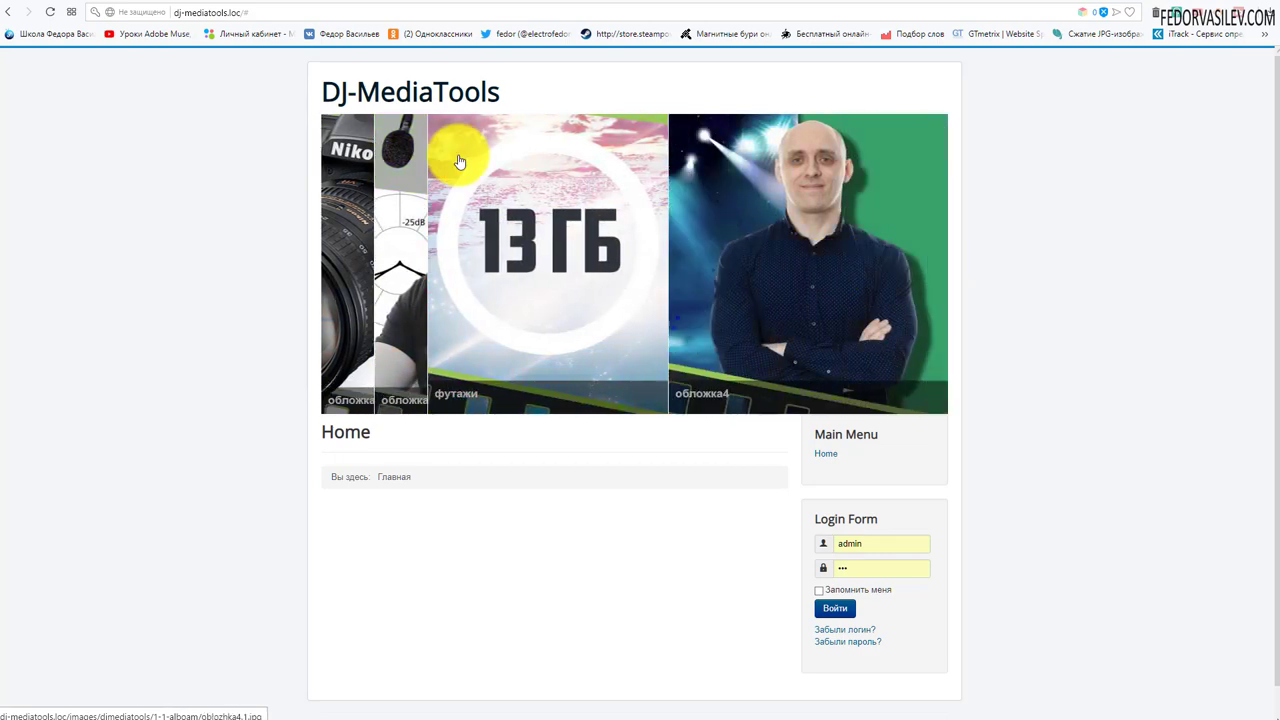
pyautogui.click(46, 12)
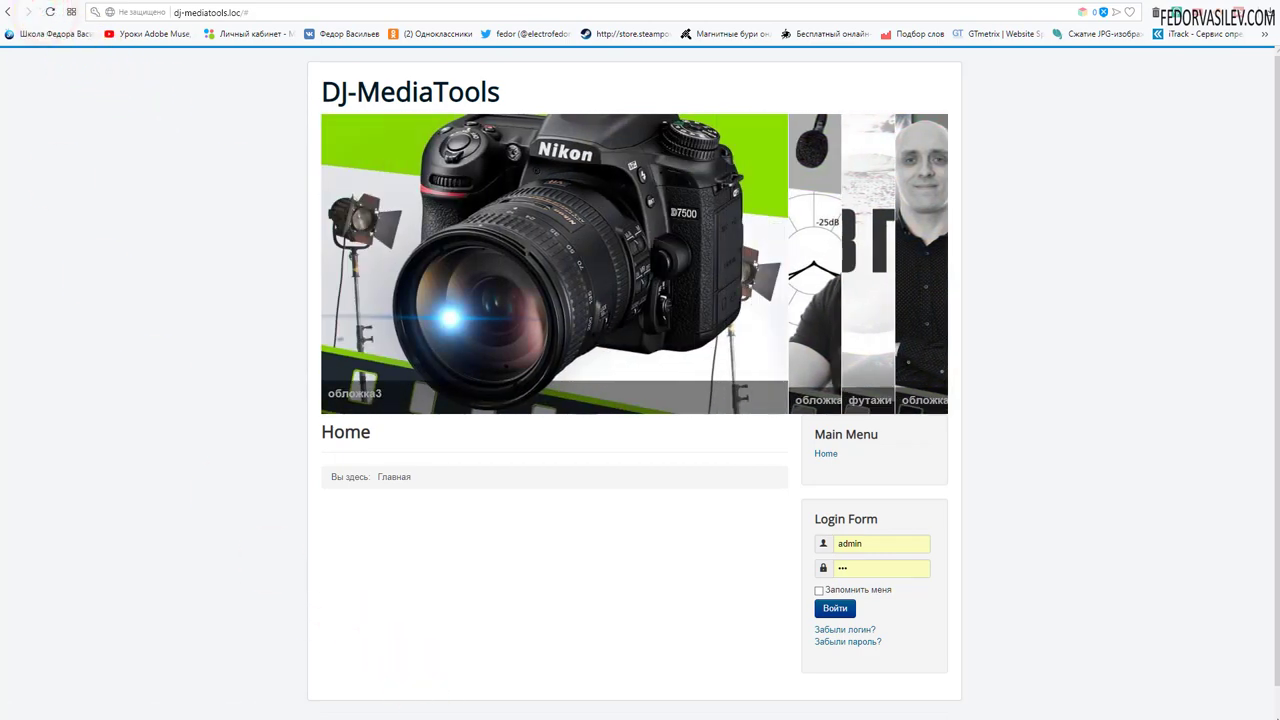
pyautogui.moveTo(941, 190)
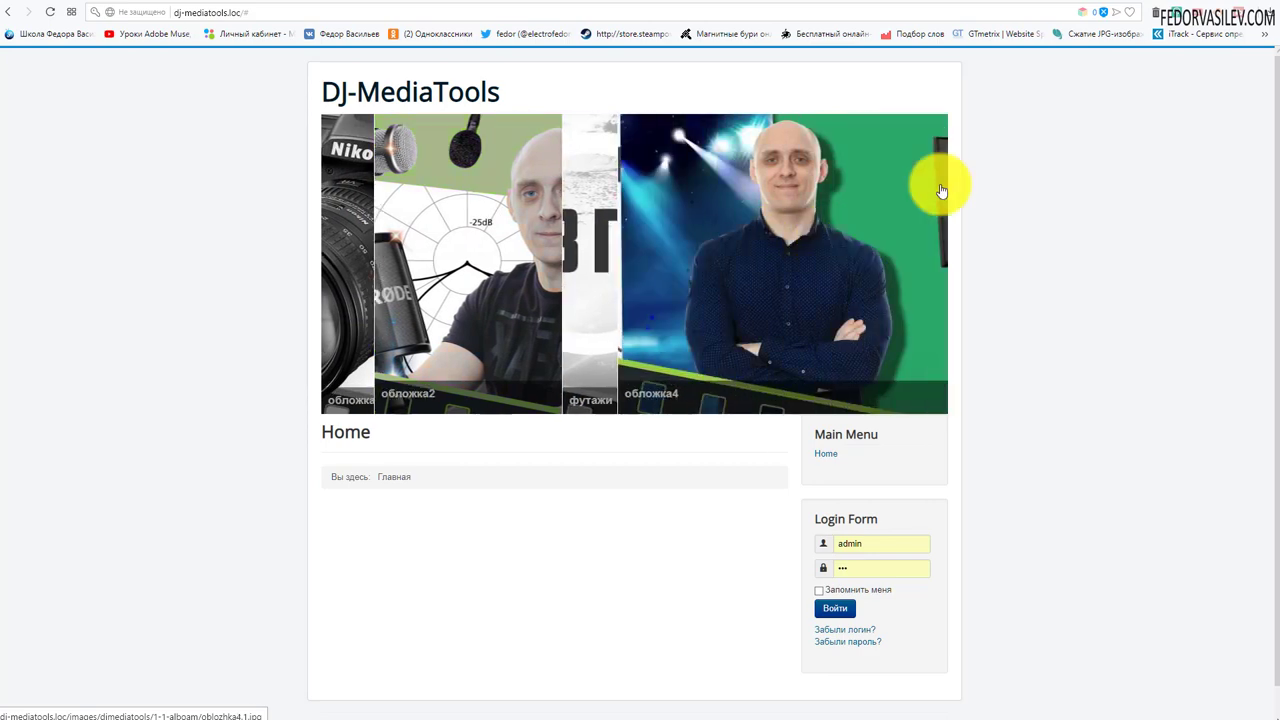
# Change Эффект перехода to Кубический переход in the module settings and save the module.
pyautogui.click(1043, 6)
pyautogui.click(166, 343)
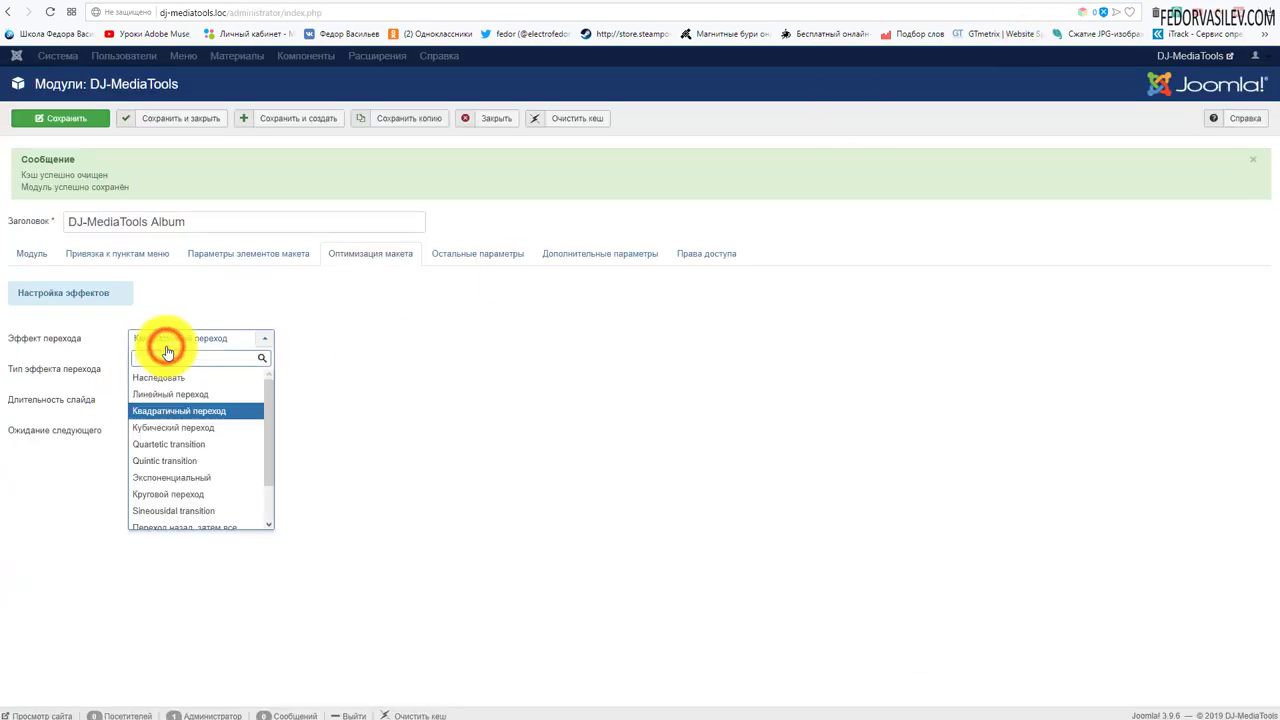
pyautogui.click(178, 432)
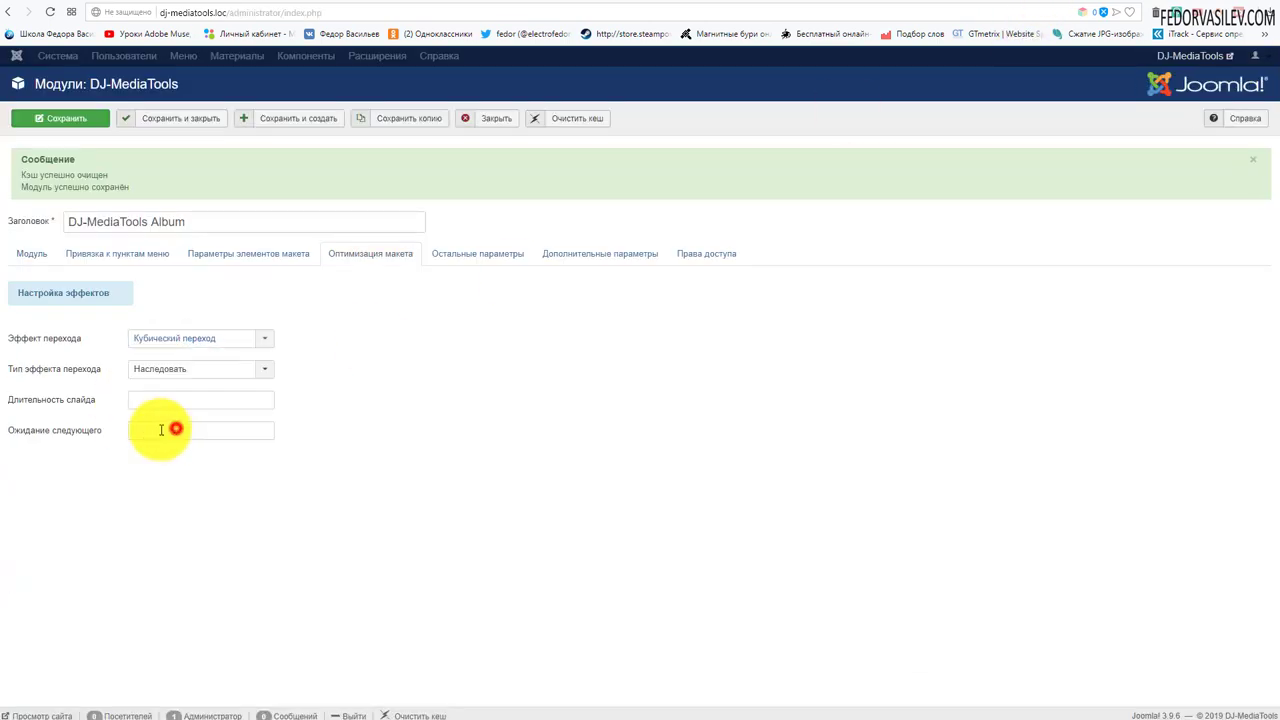
pyautogui.click(61, 119)
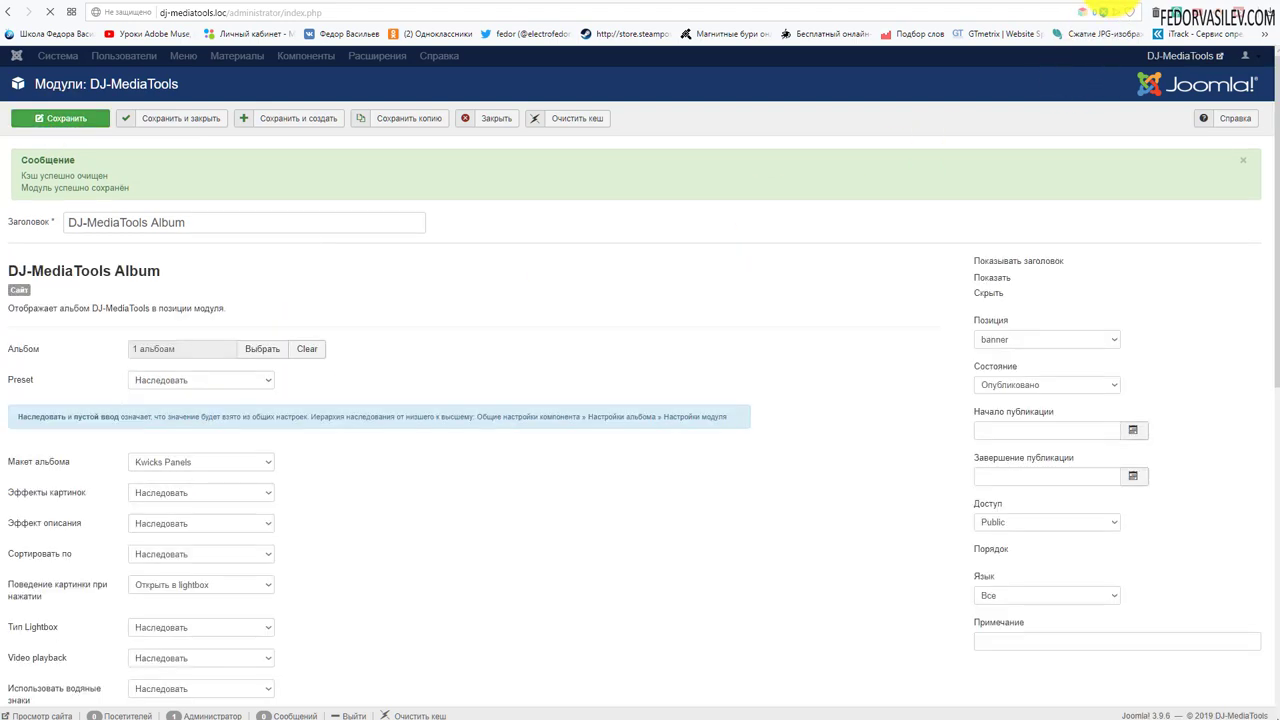
# Reload the site's home page and preview the slider panels with the cubic transition.
pyautogui.click(1100, 8)
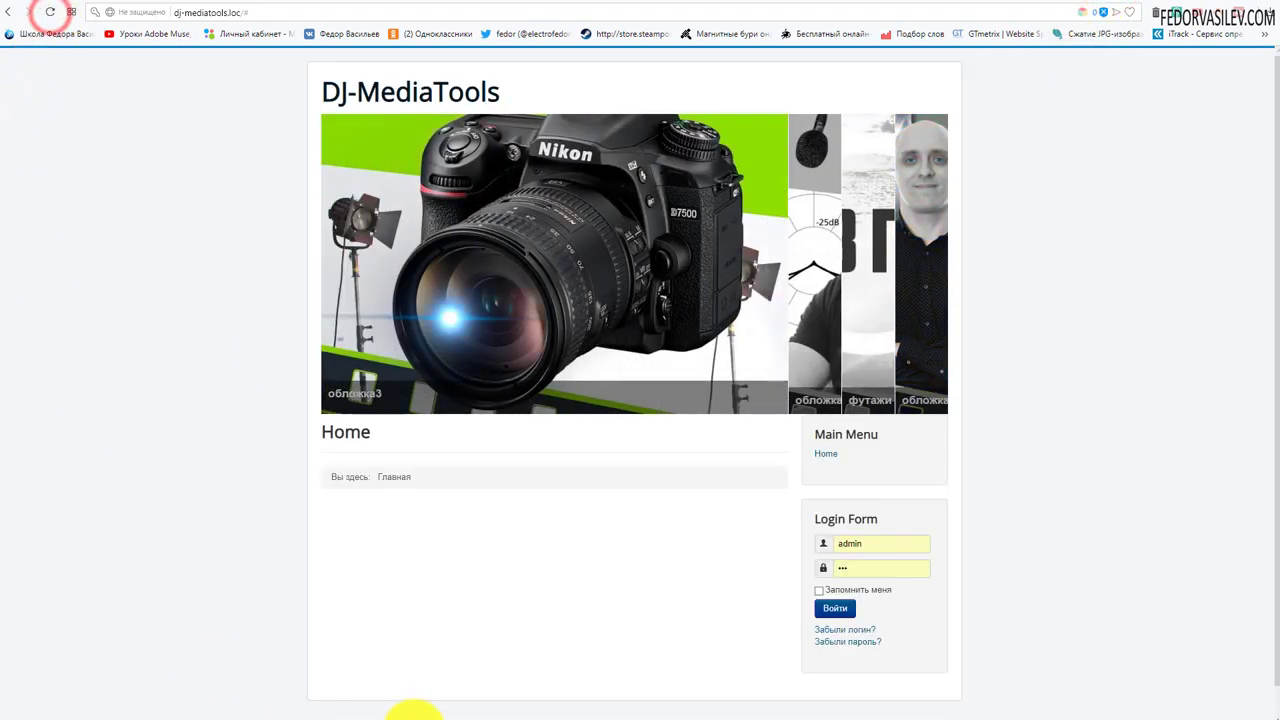
pyautogui.moveTo(806, 263)
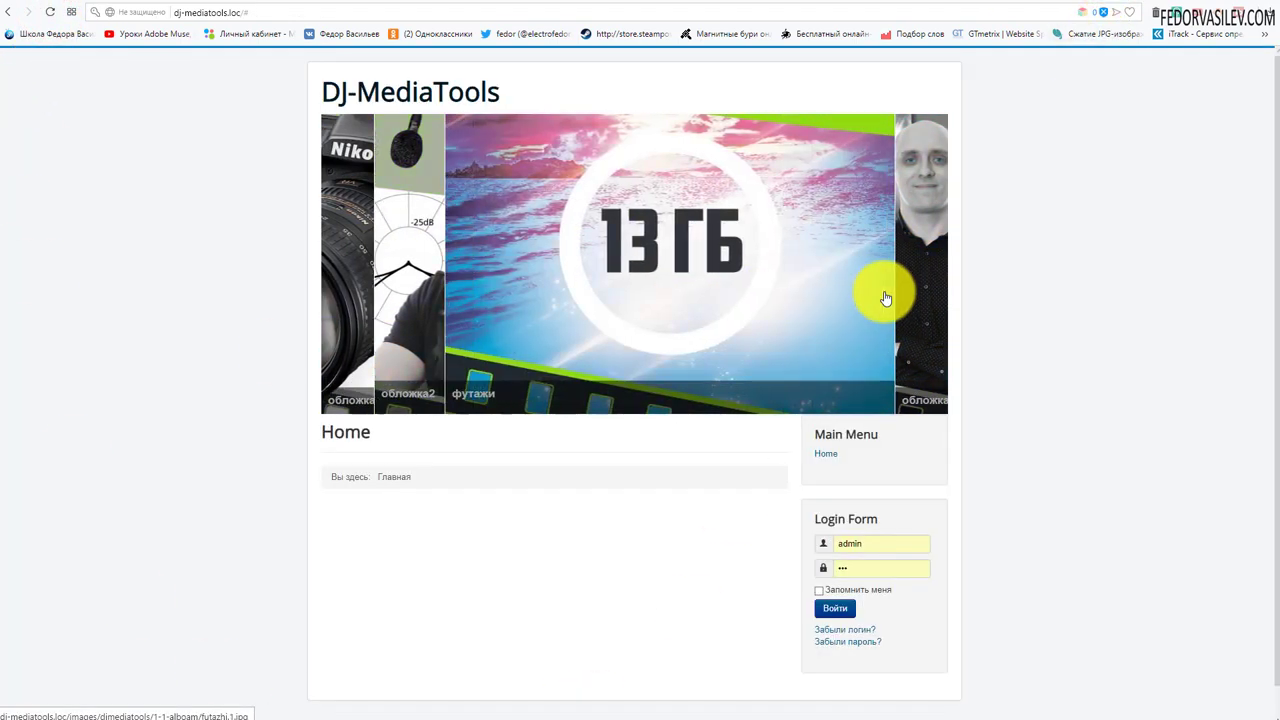
pyautogui.moveTo(366, 245)
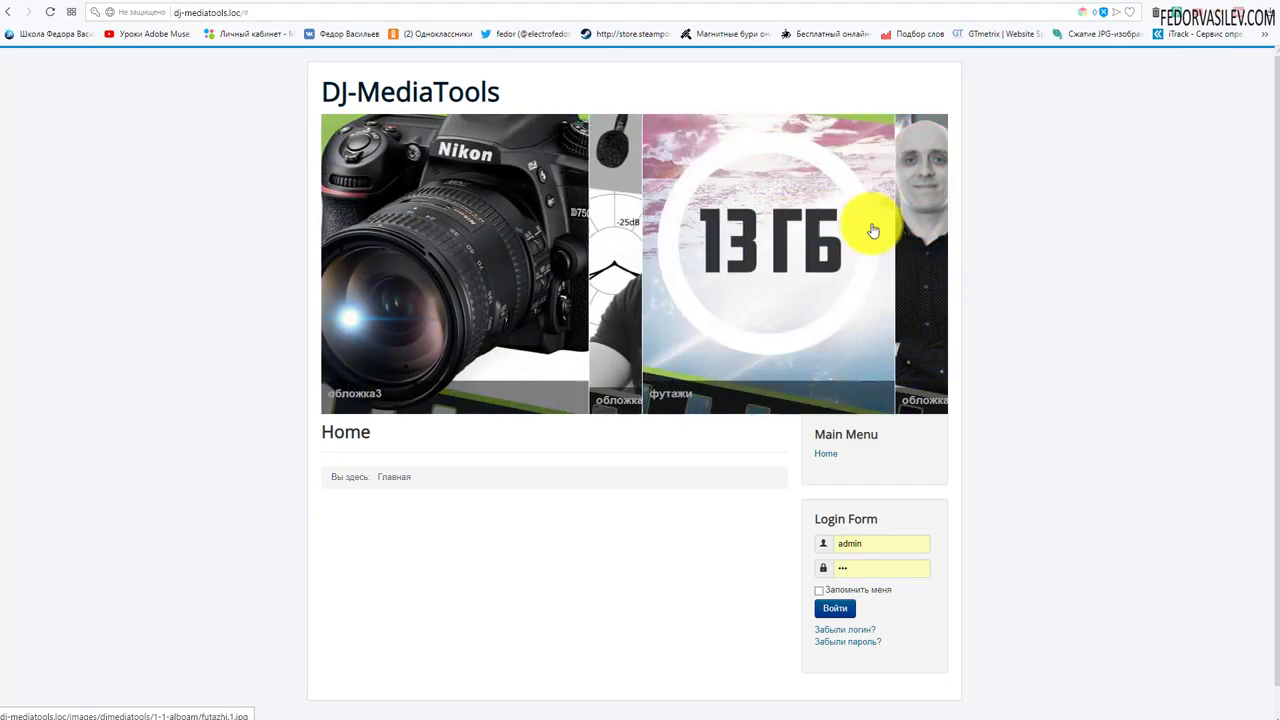
# Change Эффект перехода to Quartetic transition, save the module and reload the site's home page to check the slider.
pyautogui.click(1037, 8)
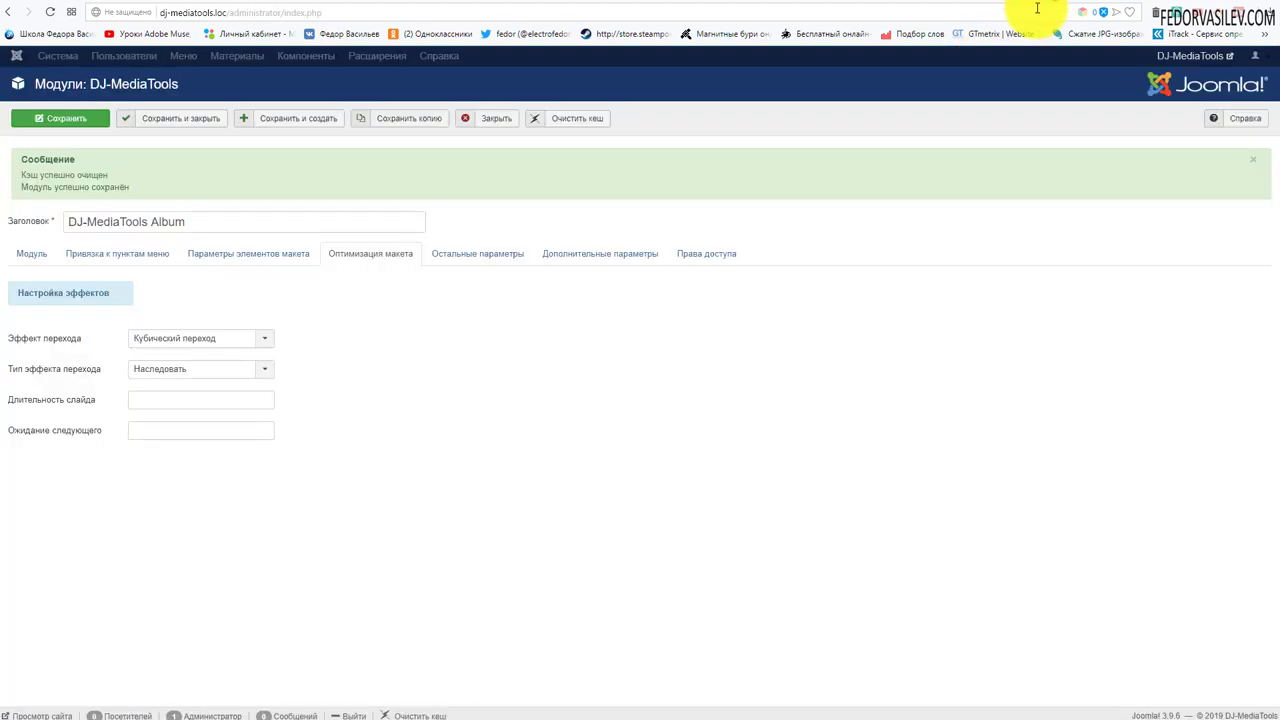
pyautogui.click(230, 345)
pyautogui.click(219, 443)
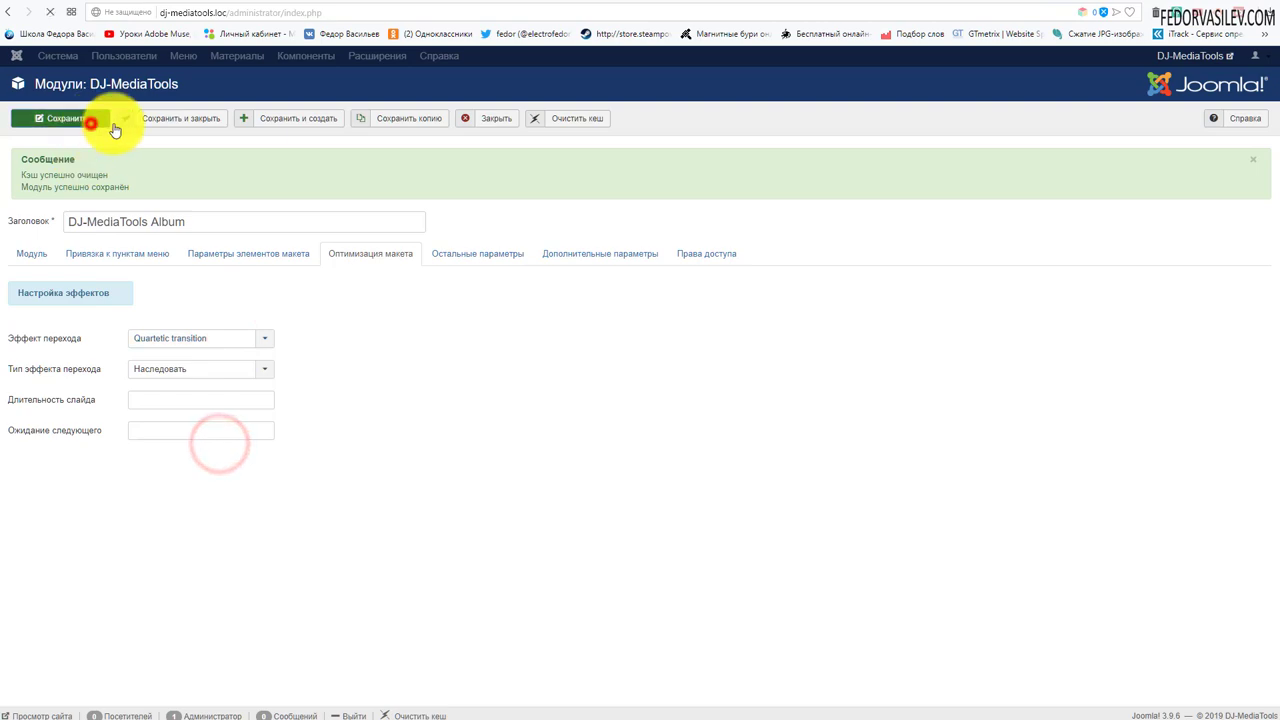
pyautogui.click(1103, 4)
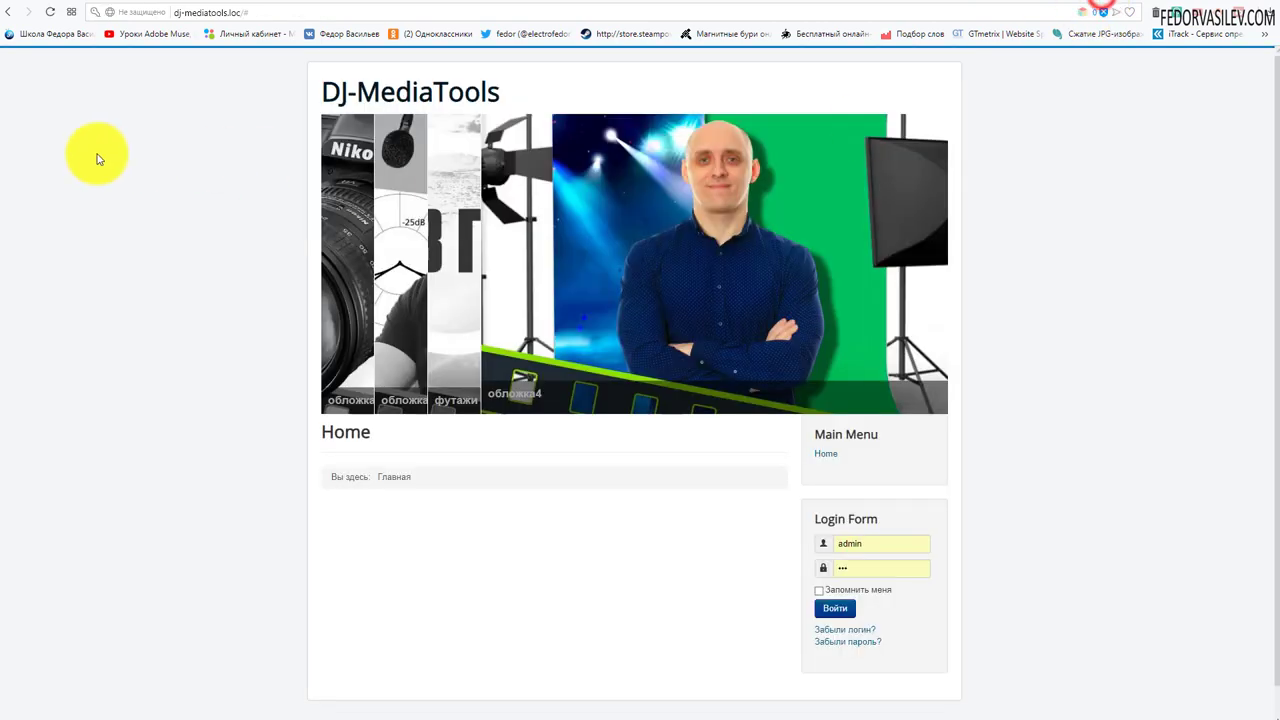
pyautogui.click(49, 12)
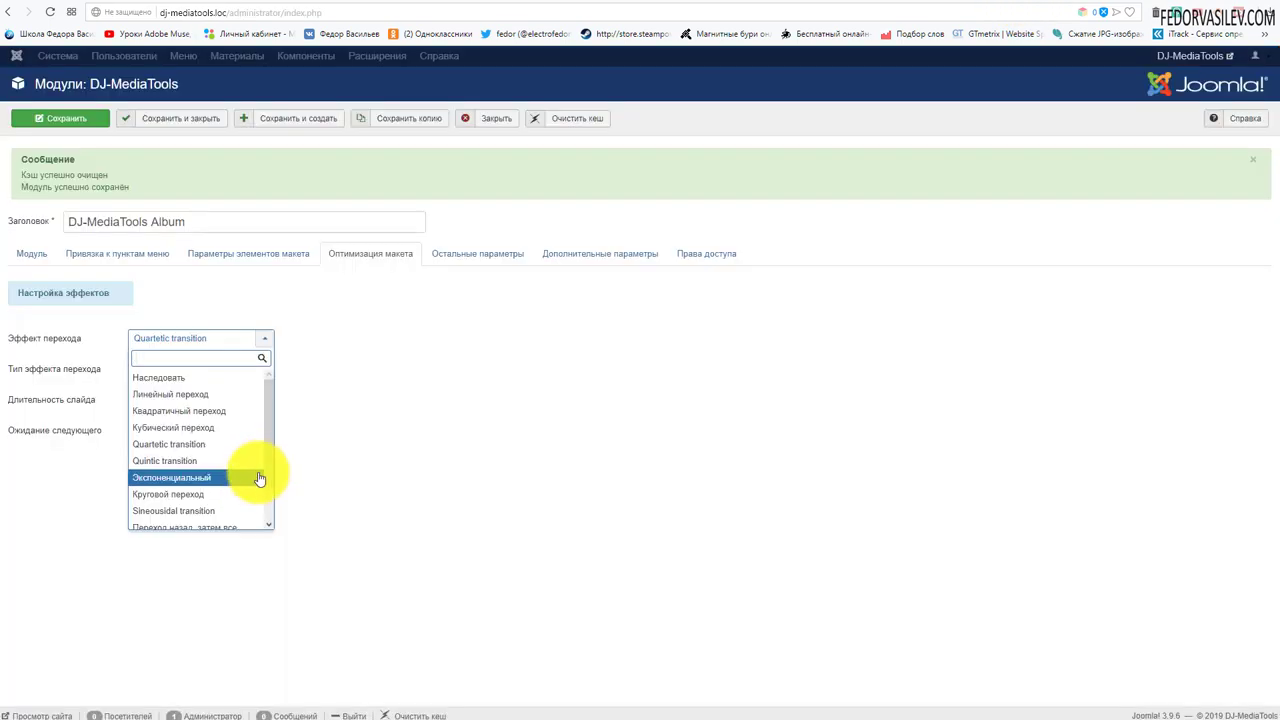
# Set Эффект перехода to Эластичная кривая and Тип эффекта перехода to Наследовать in the module's effect settings.
pyautogui.click(244, 479)
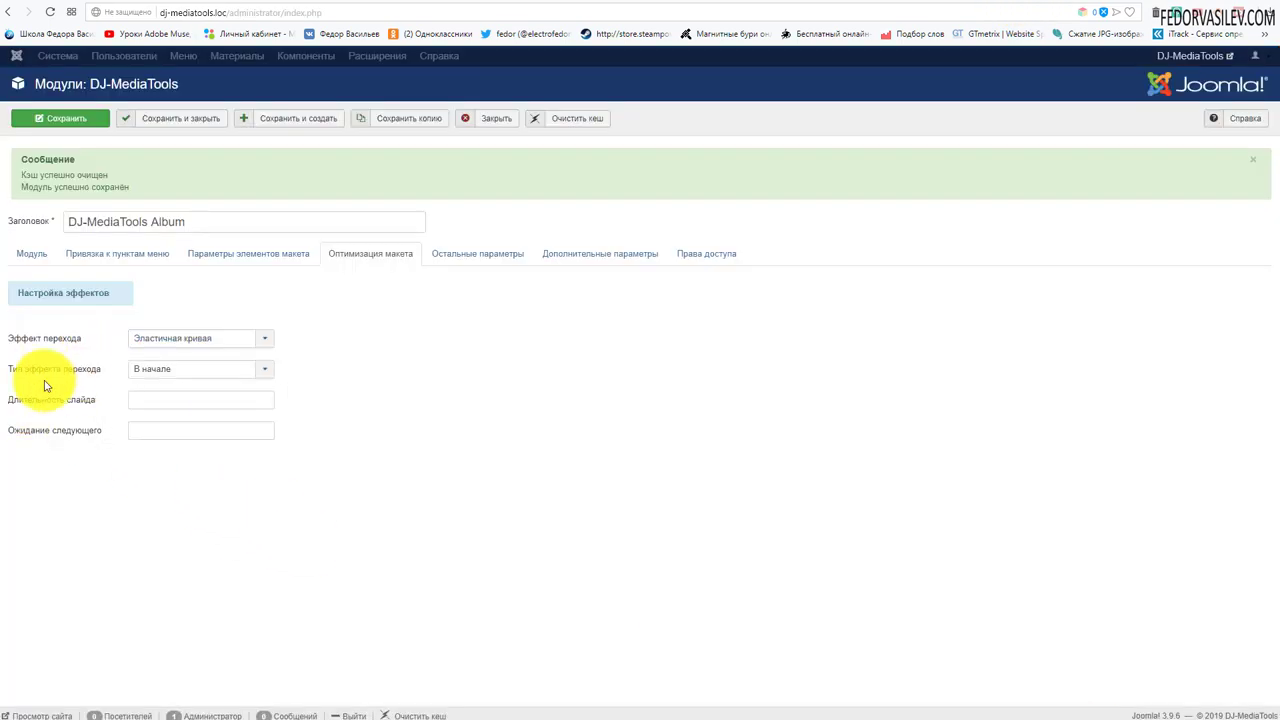
pyautogui.click(195, 378)
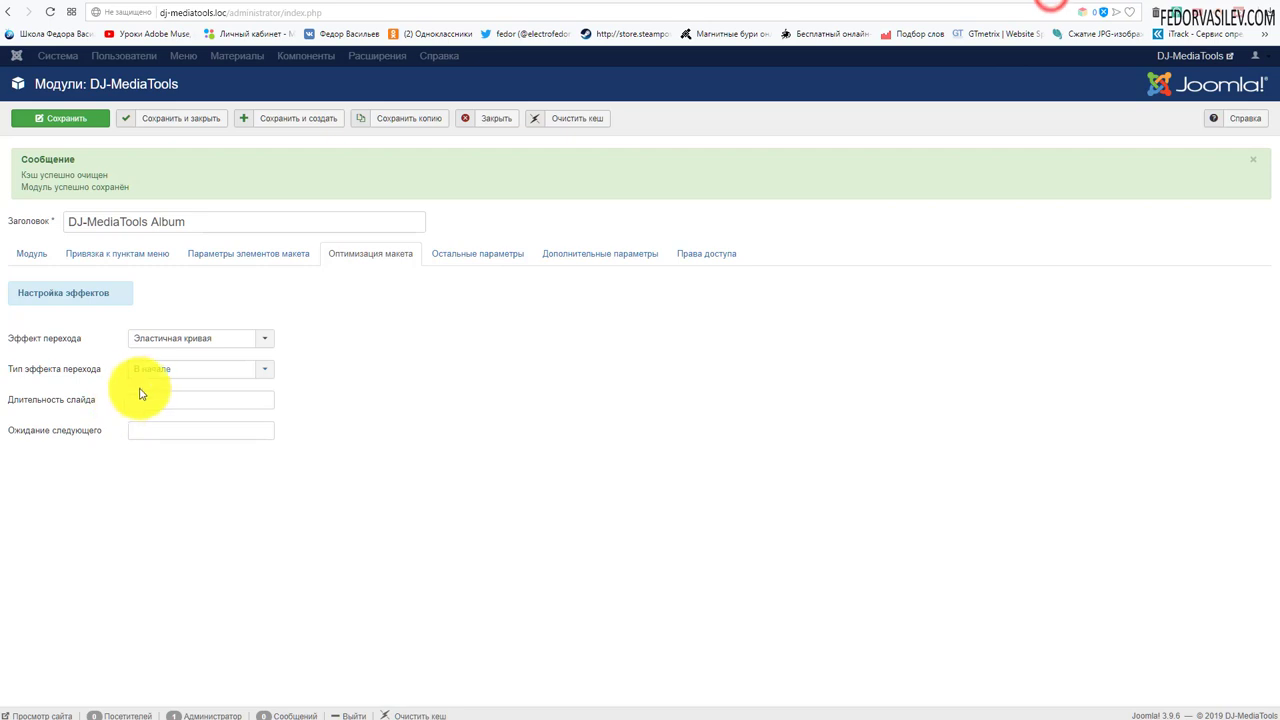
pyautogui.click(155, 370)
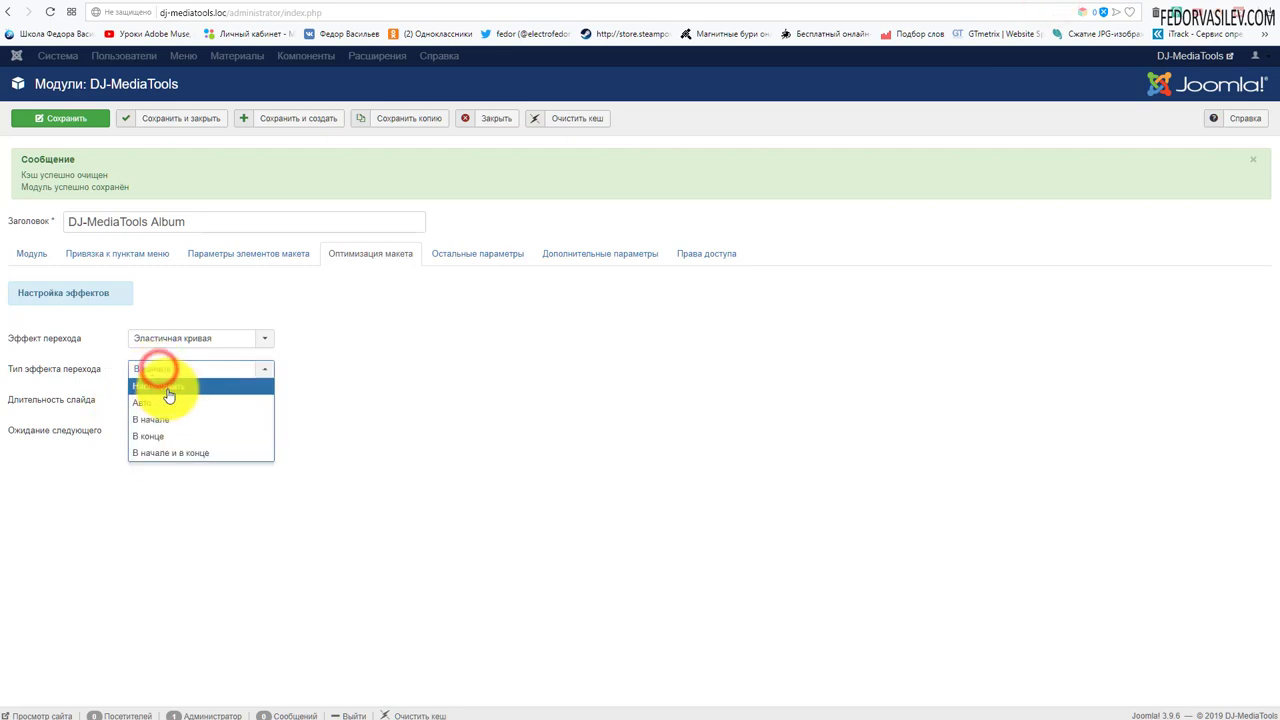
pyautogui.click(168, 388)
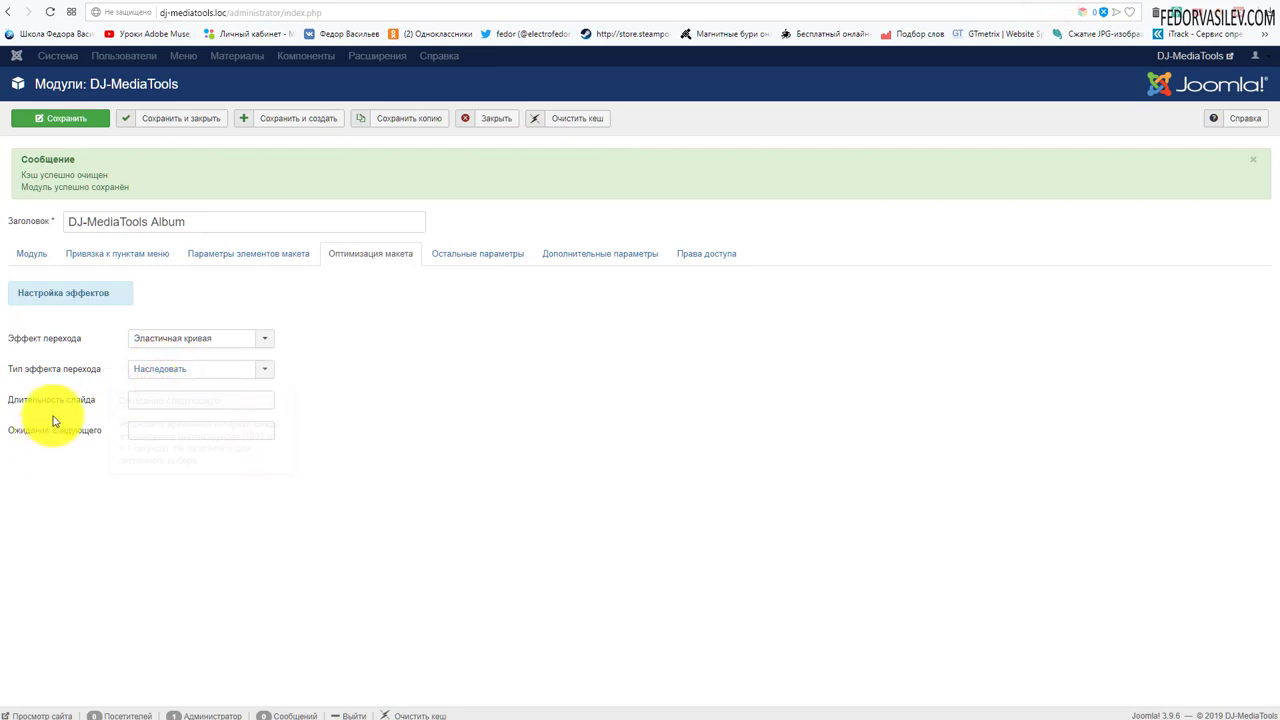
# Set Длительность слайда to 1000, save the module and reload the site's home page to check the slider.
pyautogui.moveTo(60, 409)
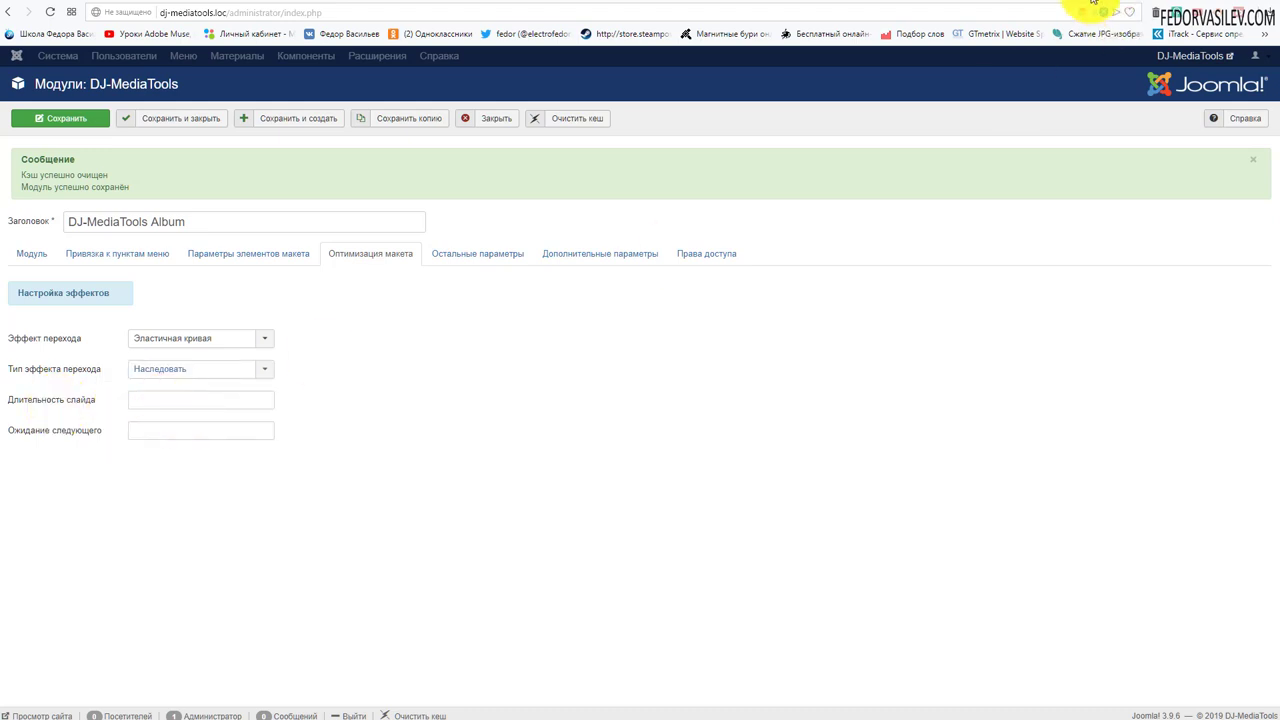
pyautogui.click(1093, 3)
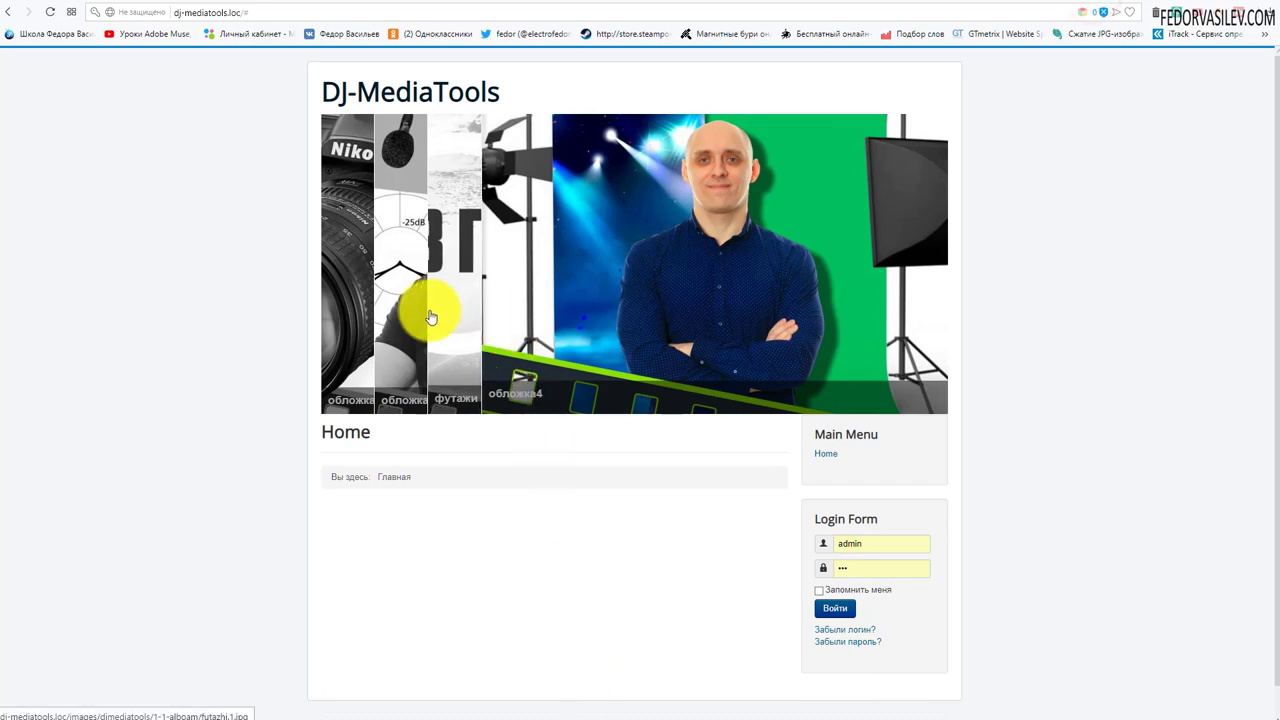
pyautogui.click(1063, 6)
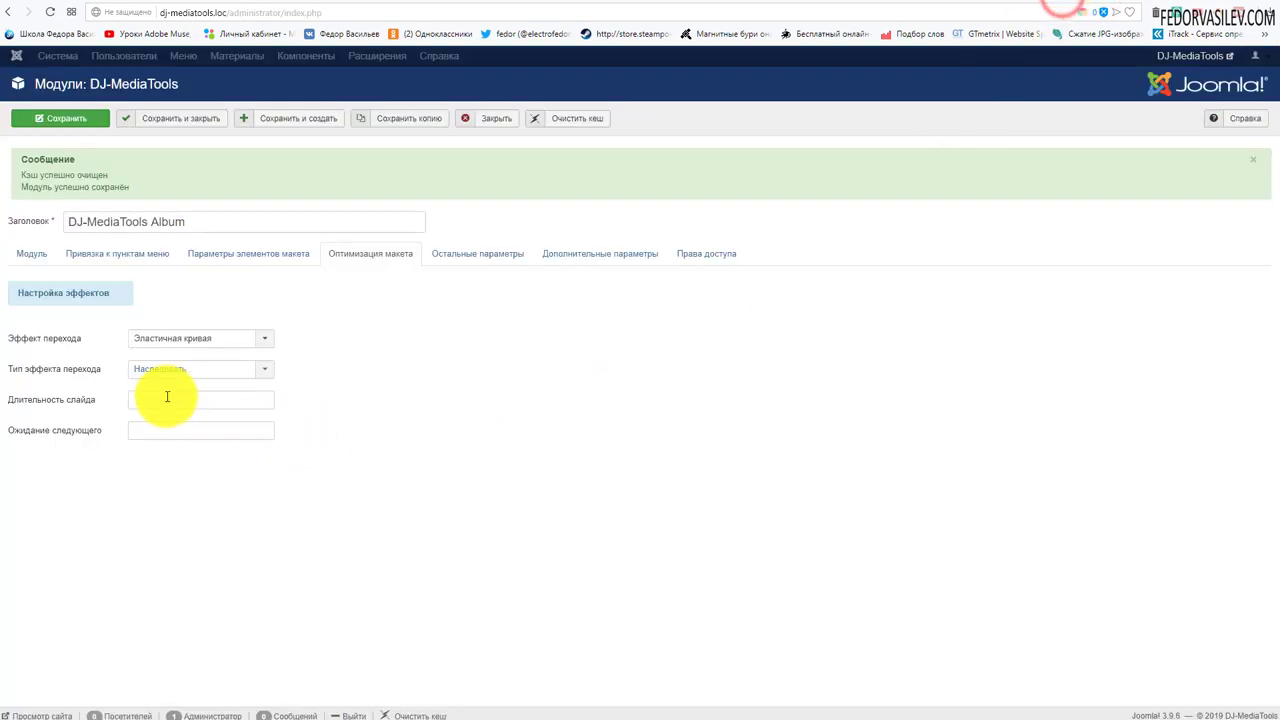
pyautogui.click(173, 397)
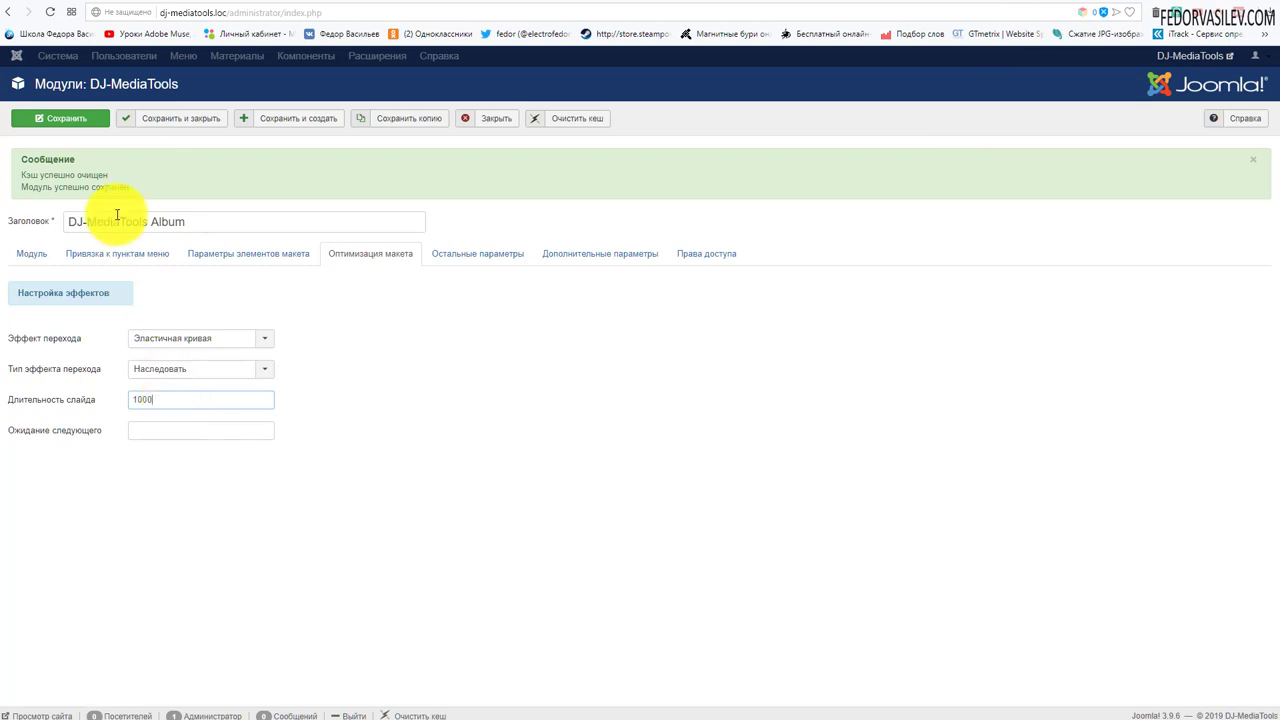
pyautogui.click(94, 128)
pyautogui.click(1122, 6)
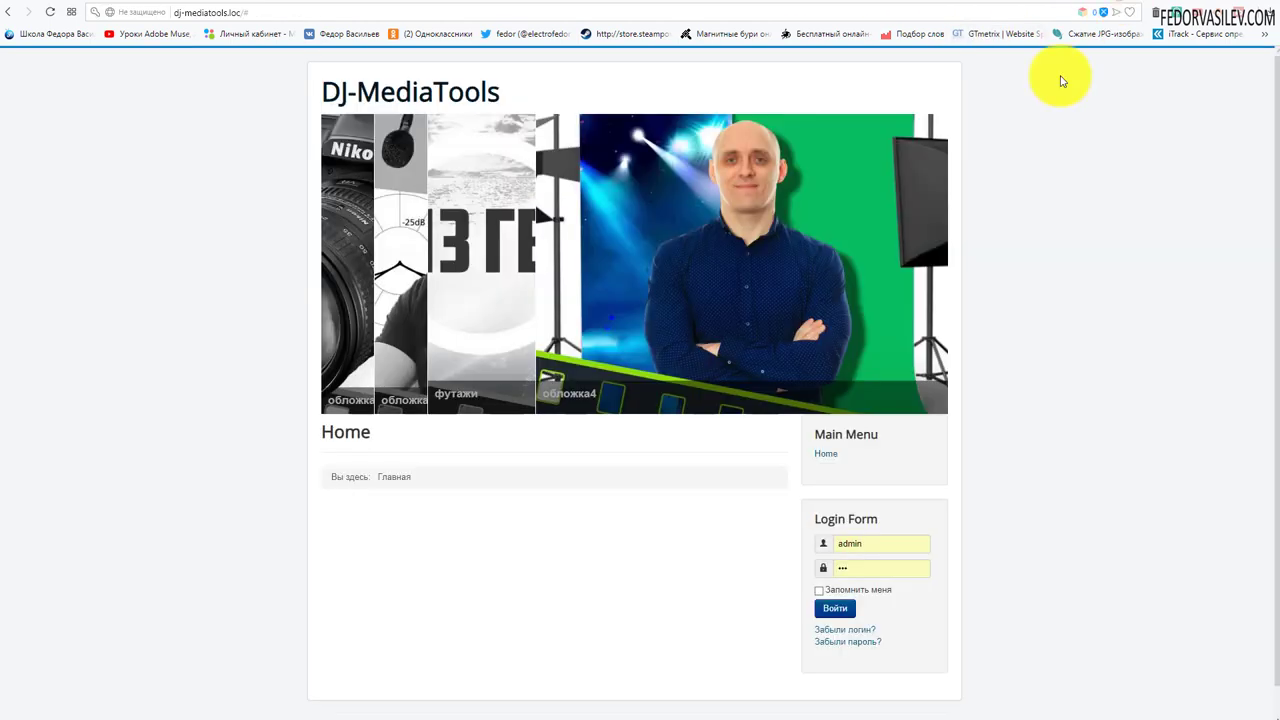
pyautogui.click(50, 13)
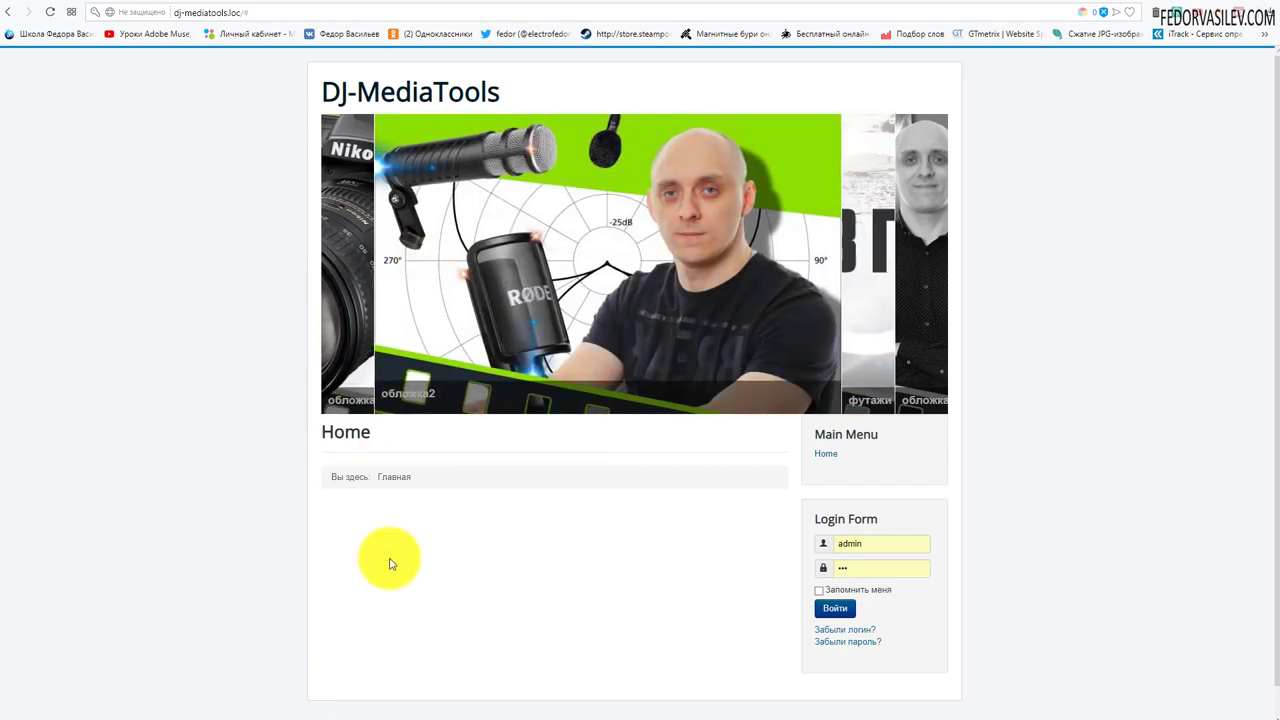
# Set Длительность слайда to 1 in the module settings and save the module.
pyautogui.click(1050, 2)
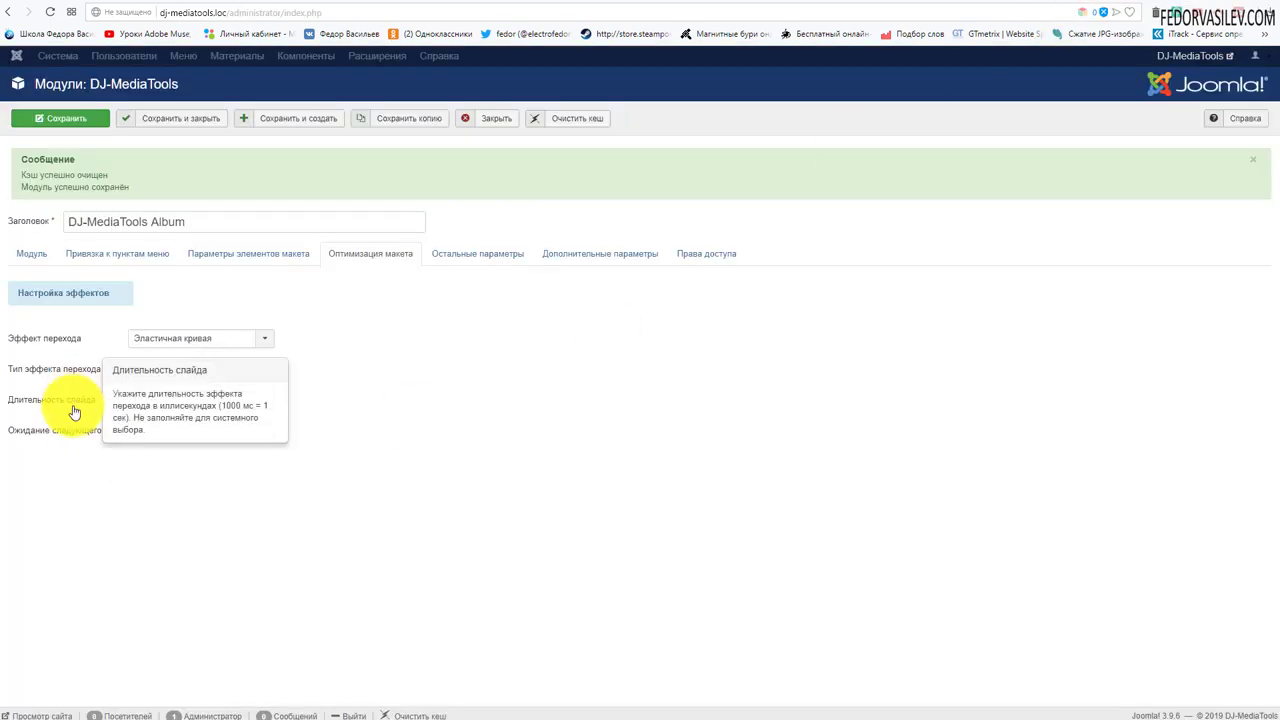
pyautogui.doubleClick(163, 398)
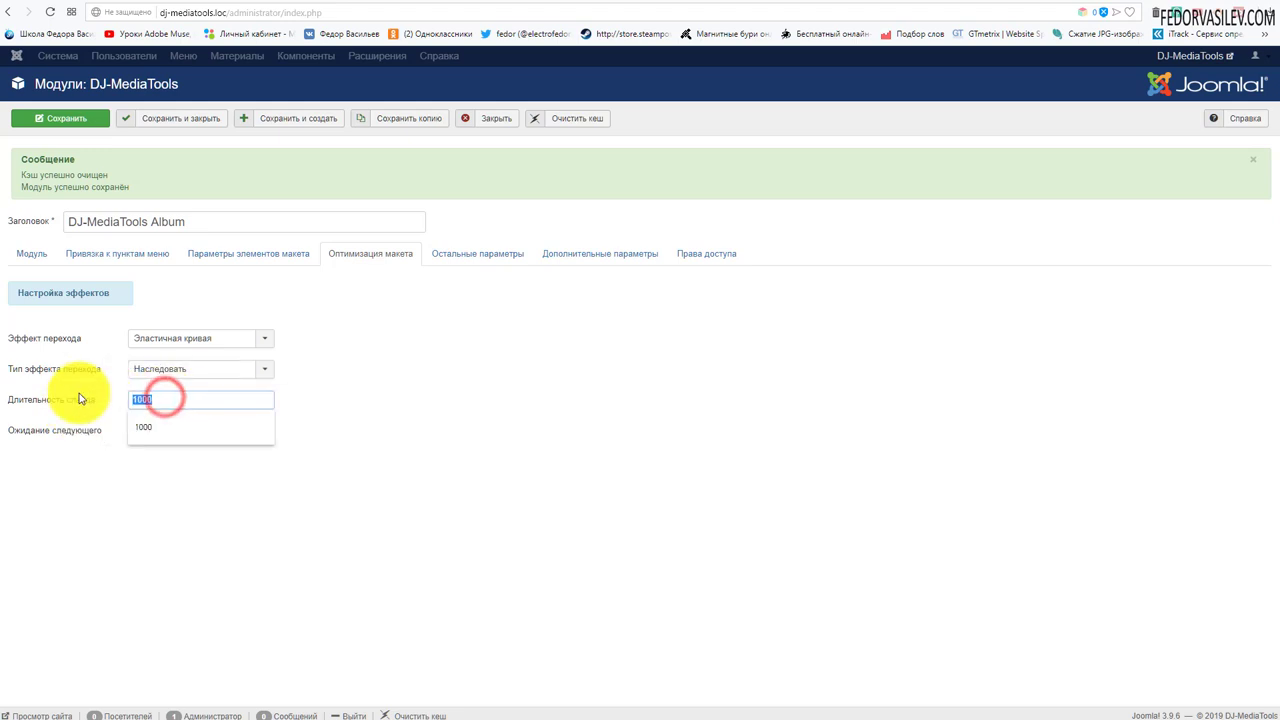
pyautogui.write('1')
pyautogui.click(452, 399)
pyautogui.click(88, 117)
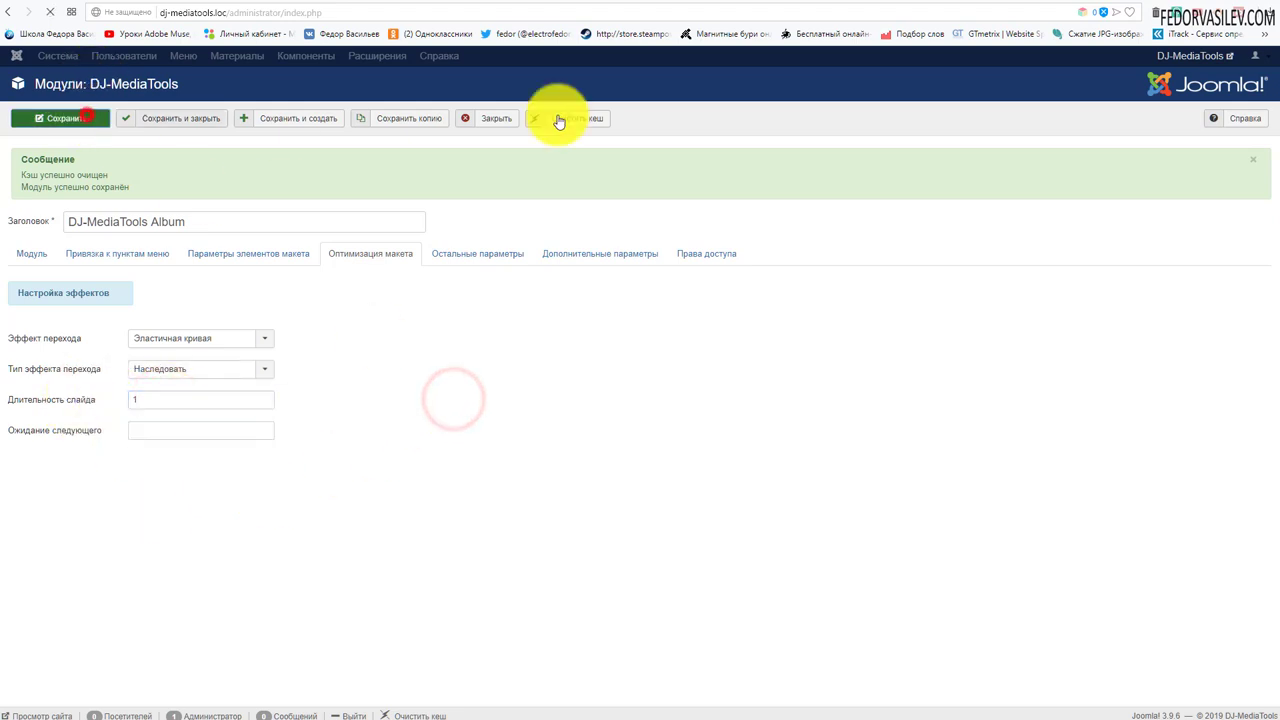
# Reload the site's home page and preview the slider panels with the 1 ms slide duration.
pyautogui.click(1103, 3)
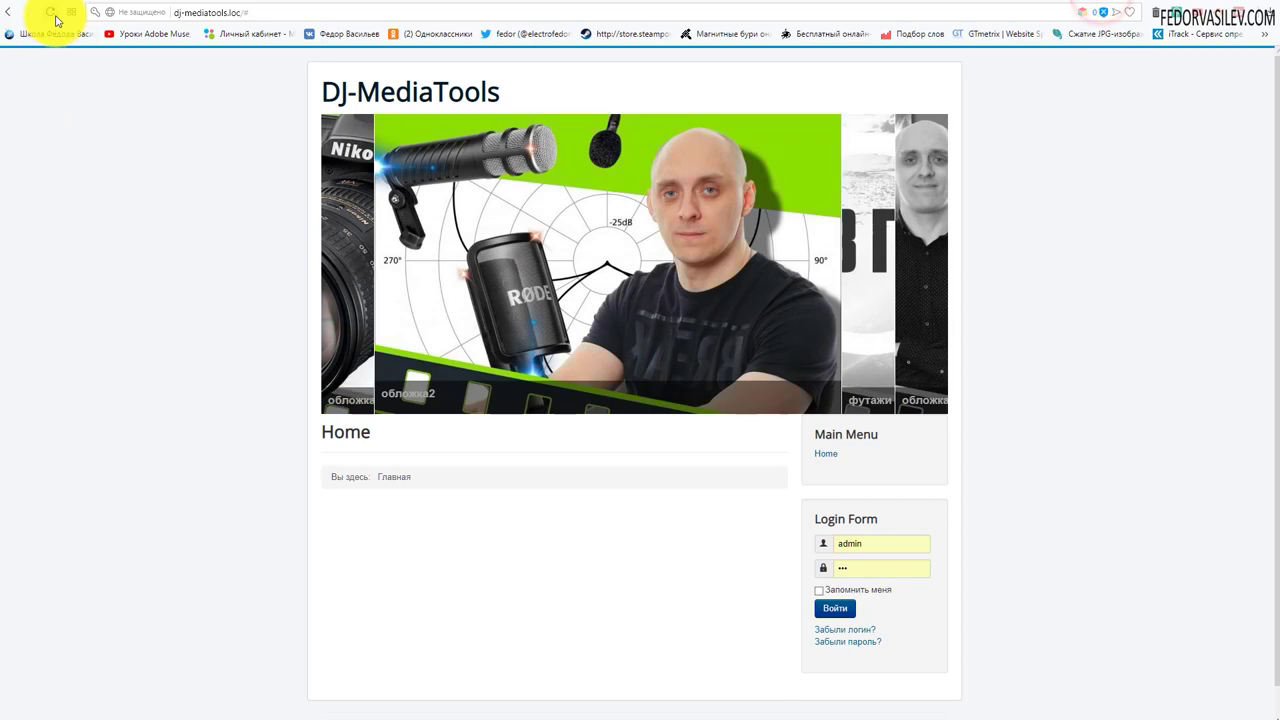
pyautogui.moveTo(50, 405)
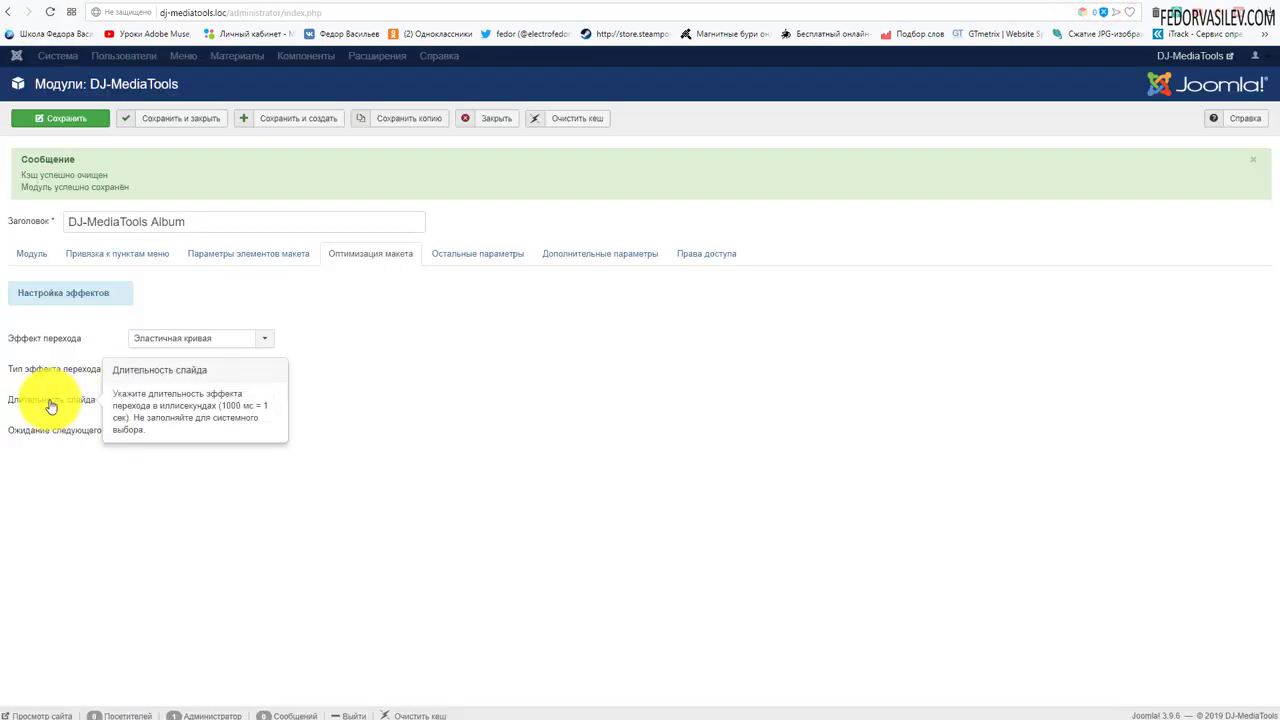
pyautogui.click(1103, 4)
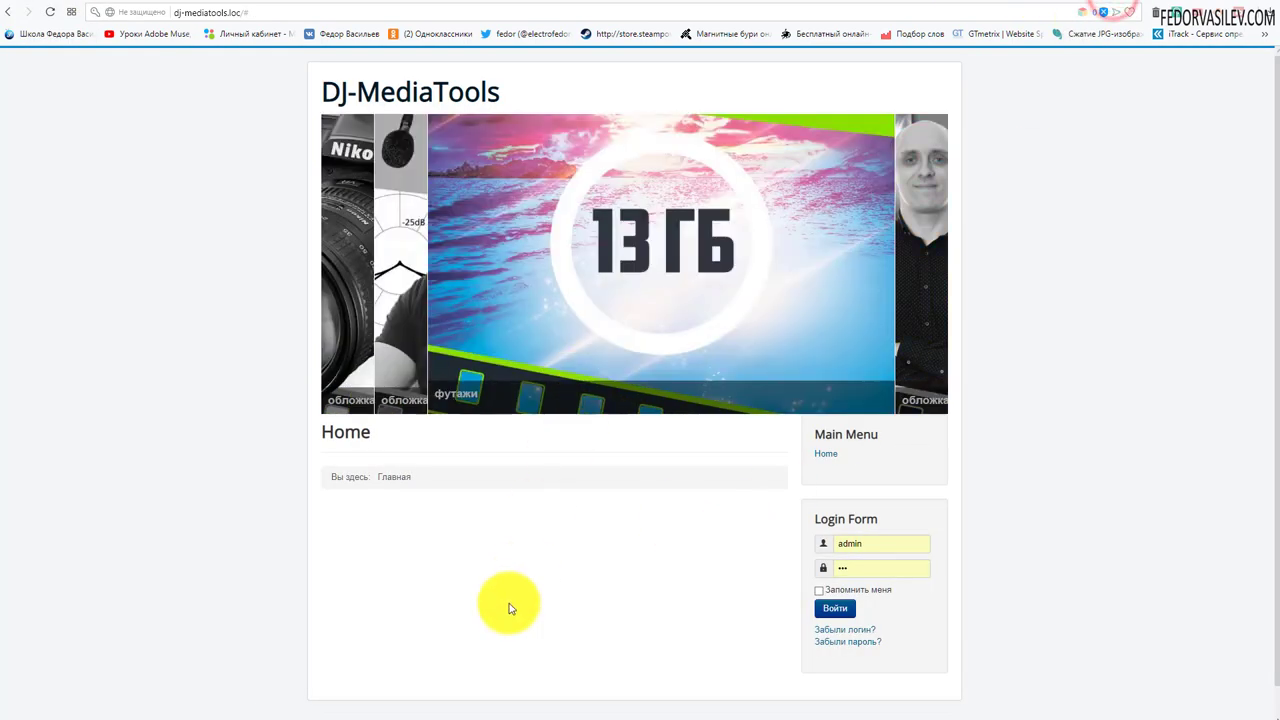
pyautogui.moveTo(354, 271)
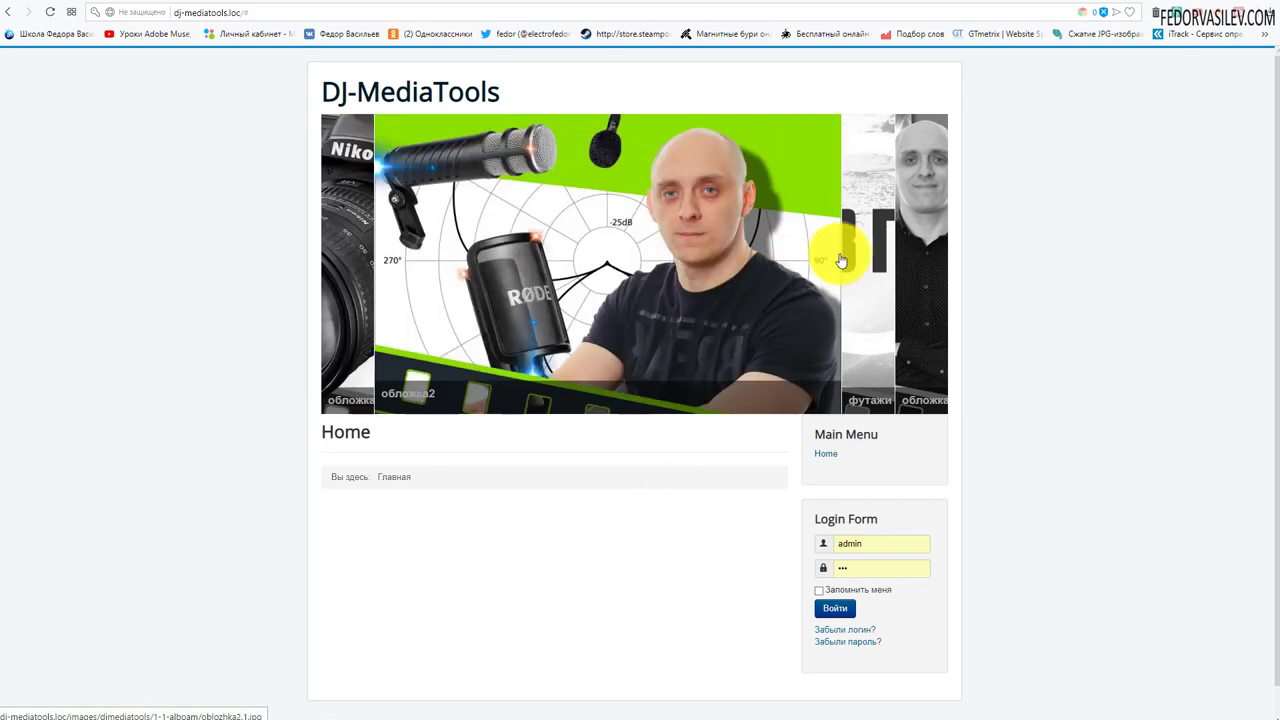
pyautogui.moveTo(918, 263)
pyautogui.moveTo(361, 305)
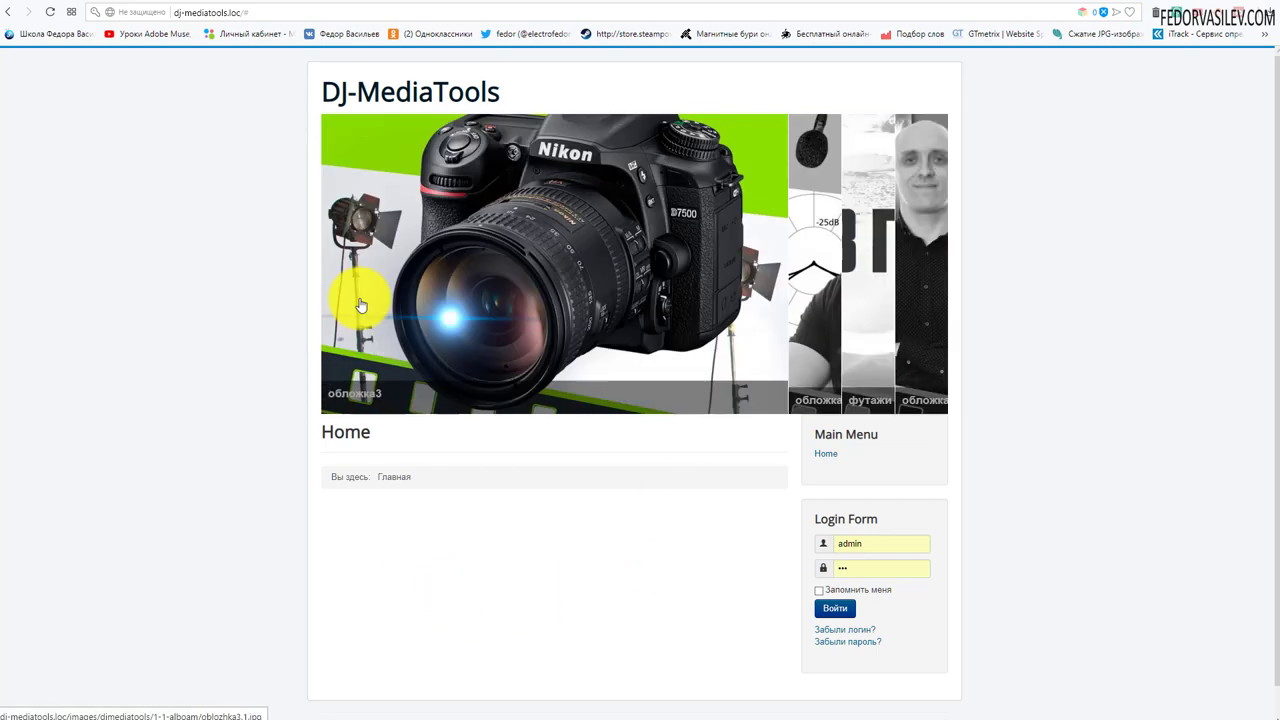
# Clear the Длительность слайда value, save the module and reload the site's home page to check the slider.
pyautogui.click(1043, 12)
pyautogui.moveTo(86, 408)
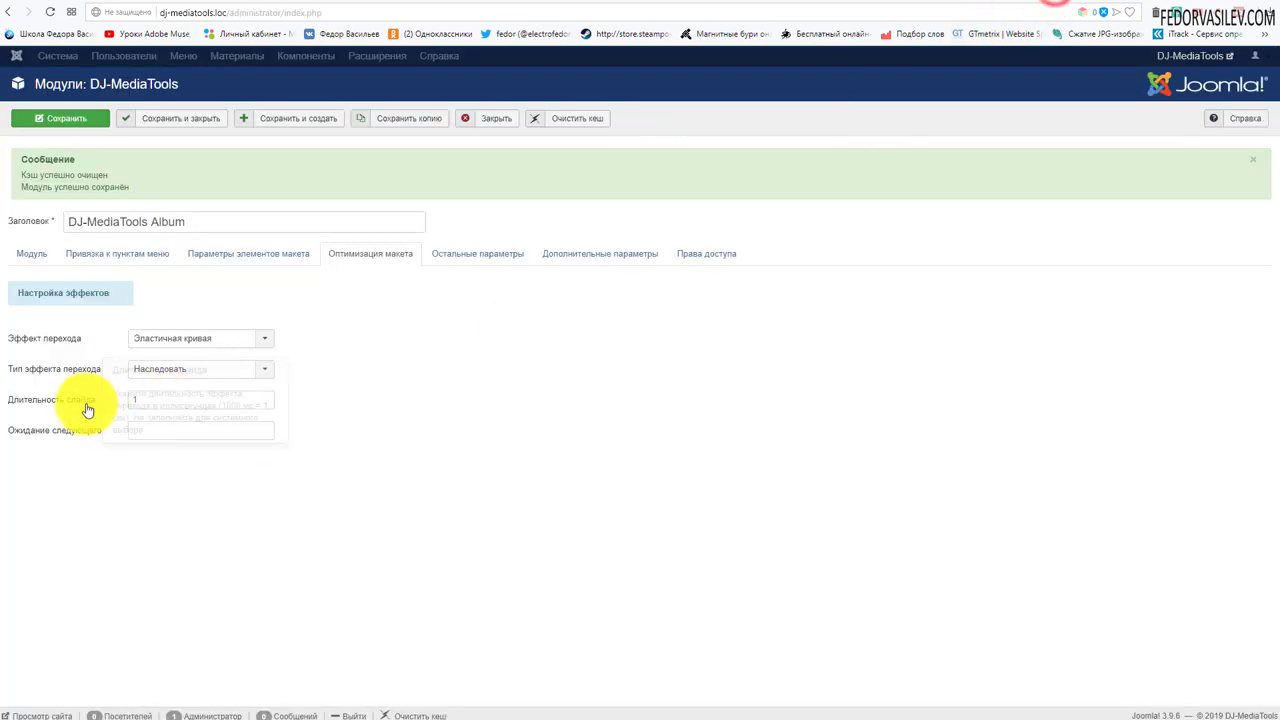
pyautogui.click(179, 401)
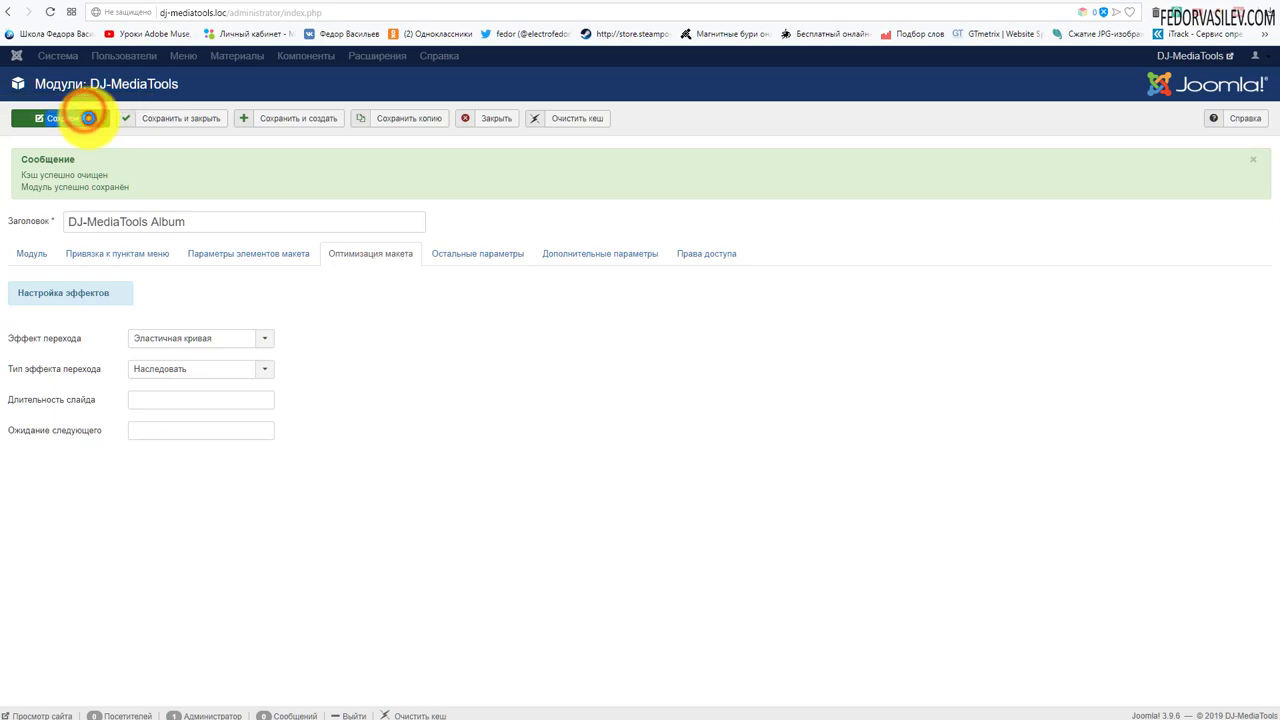
pyautogui.click(28, 15)
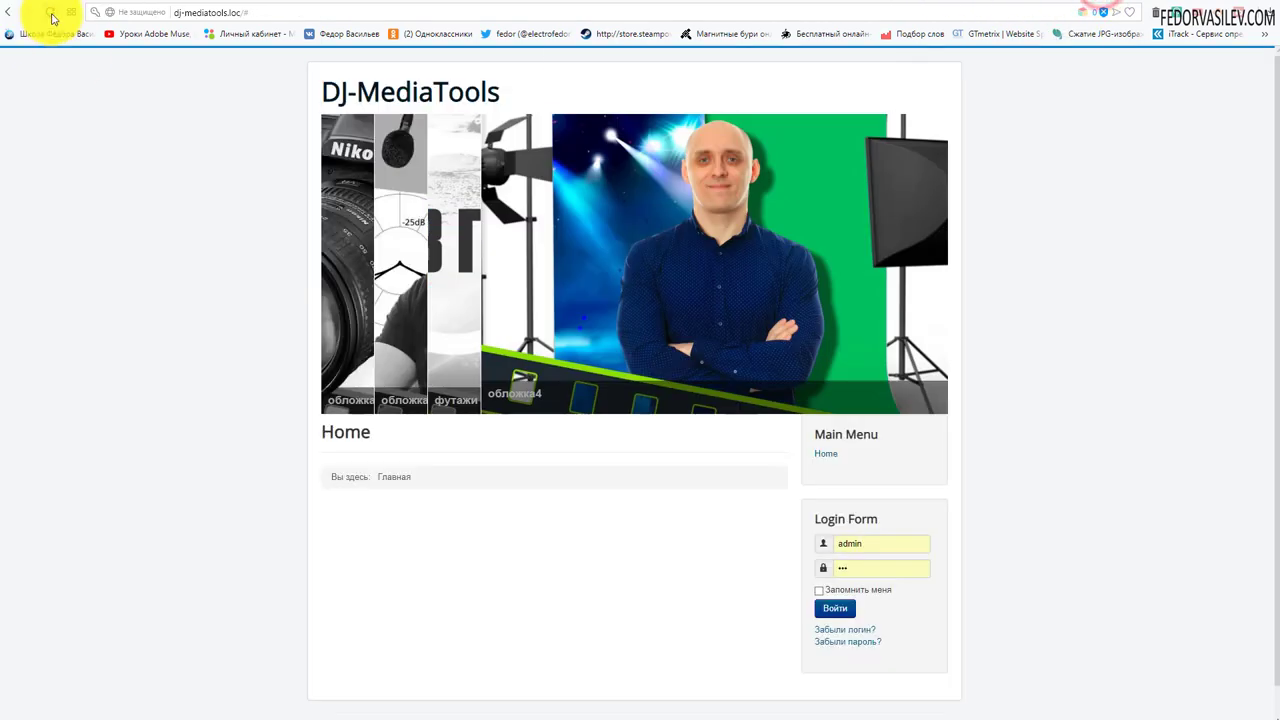
pyautogui.click(50, 12)
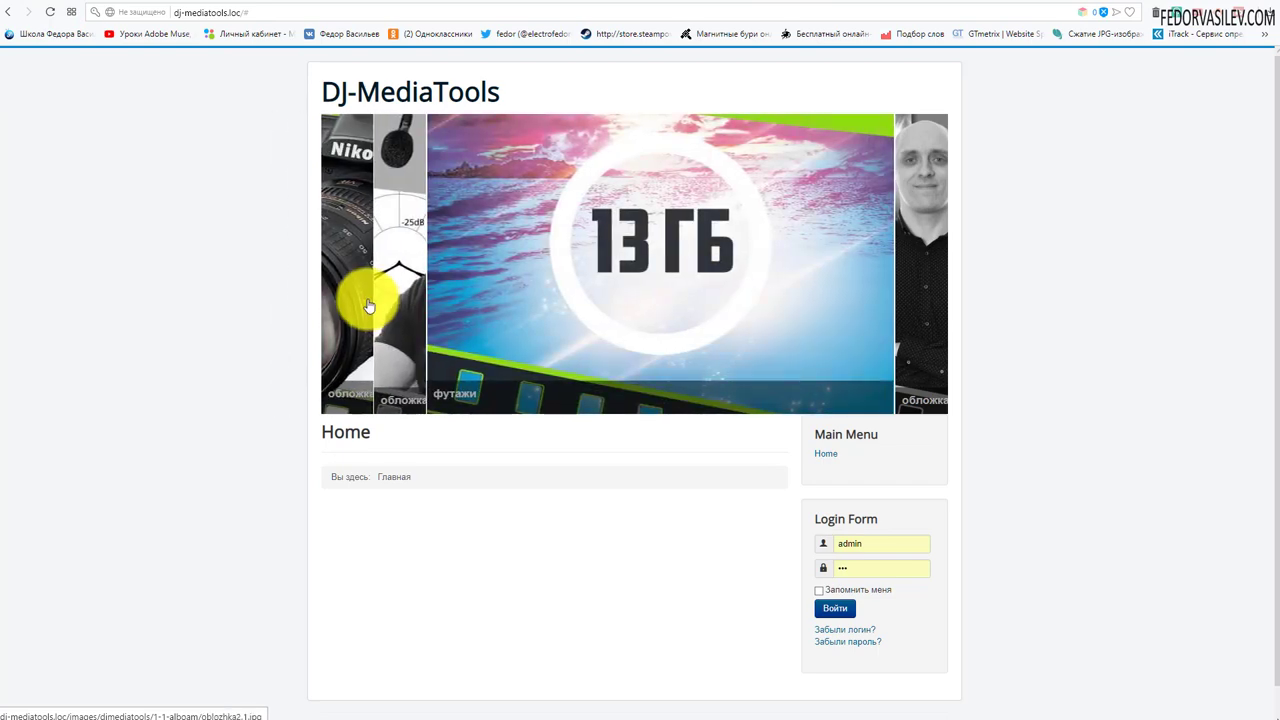
# Set Ожидание следующего to 1 in the module settings, save the module and check the slider on the home page.
pyautogui.click(1060, 8)
pyautogui.moveTo(58, 404)
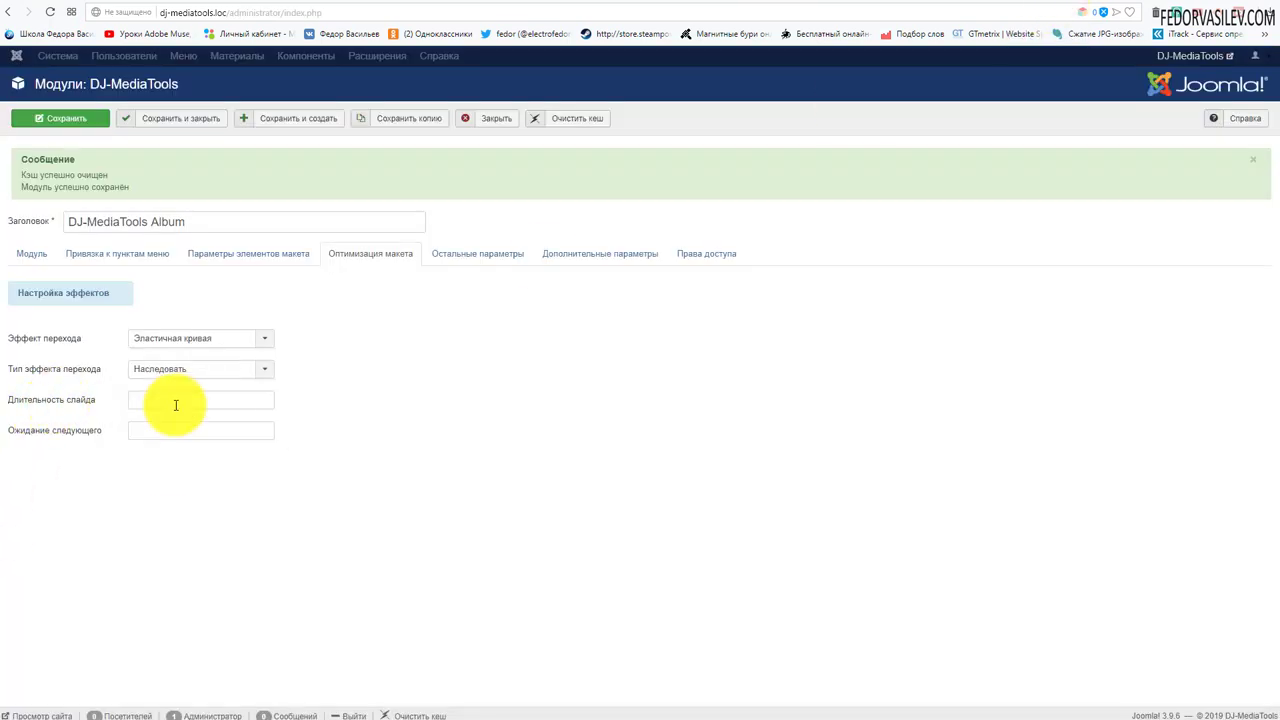
pyautogui.click(175, 405)
pyautogui.click(530, 466)
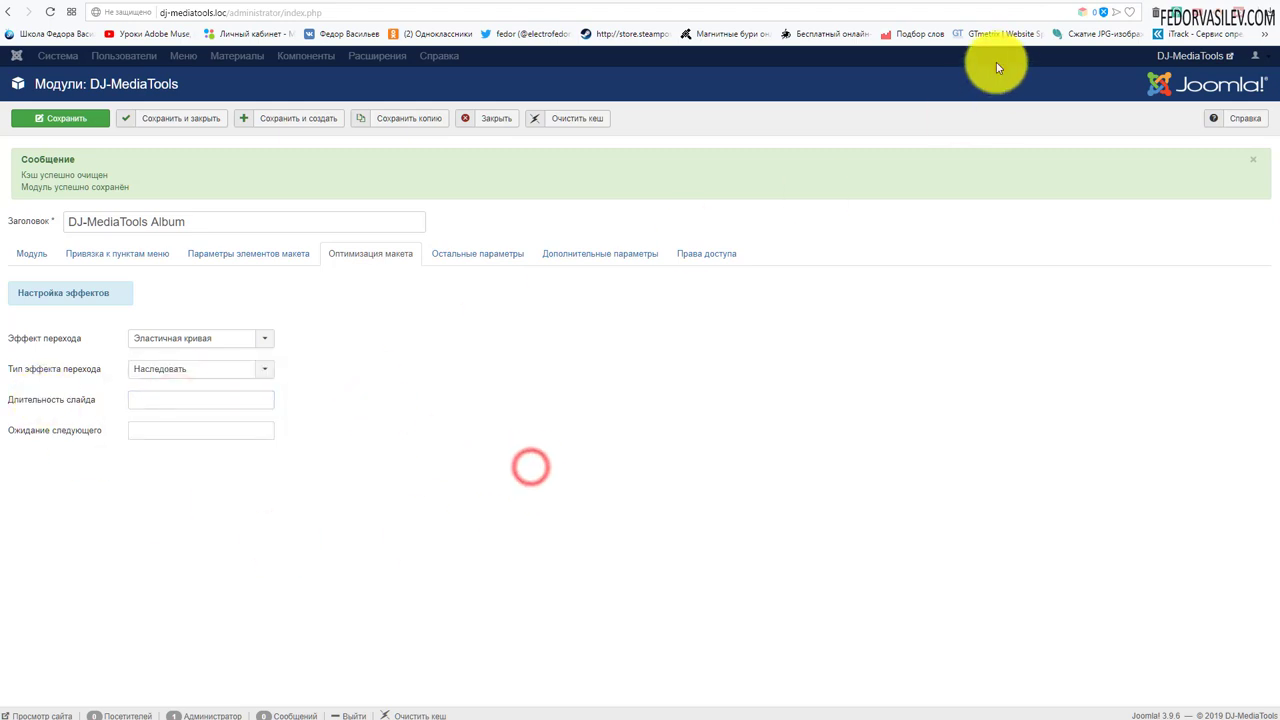
pyautogui.moveTo(53, 441)
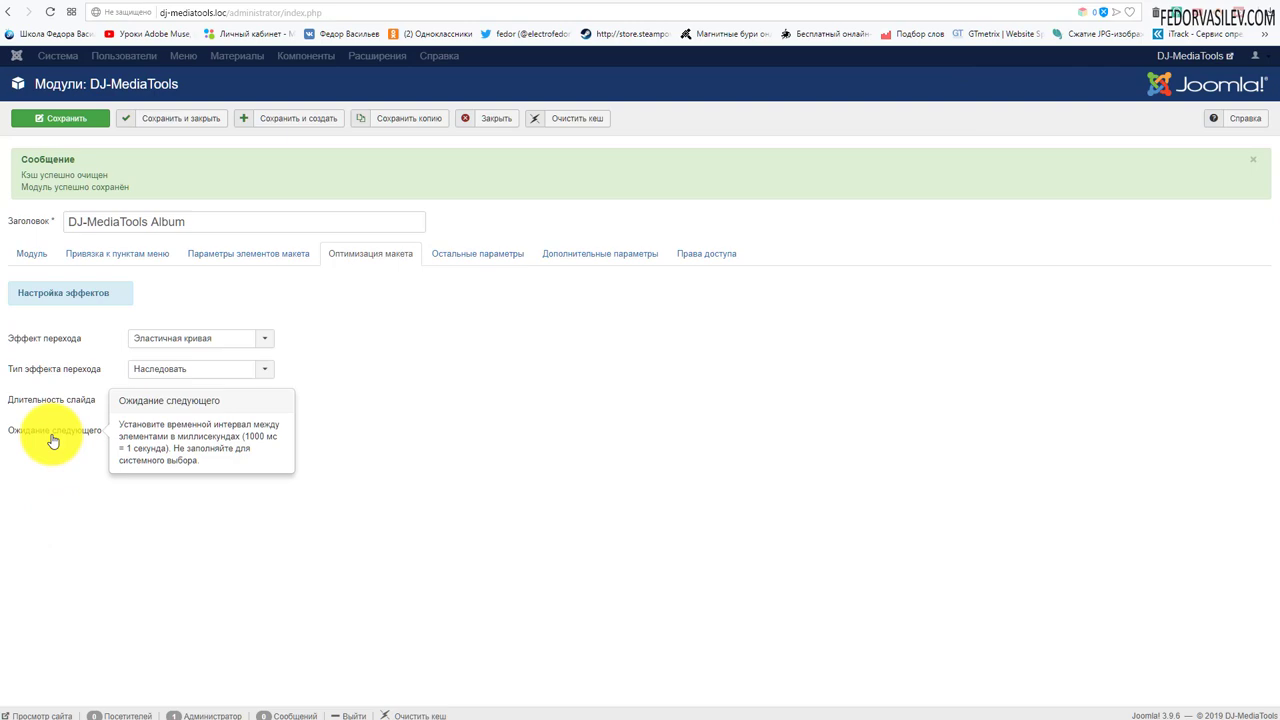
pyautogui.click(152, 436)
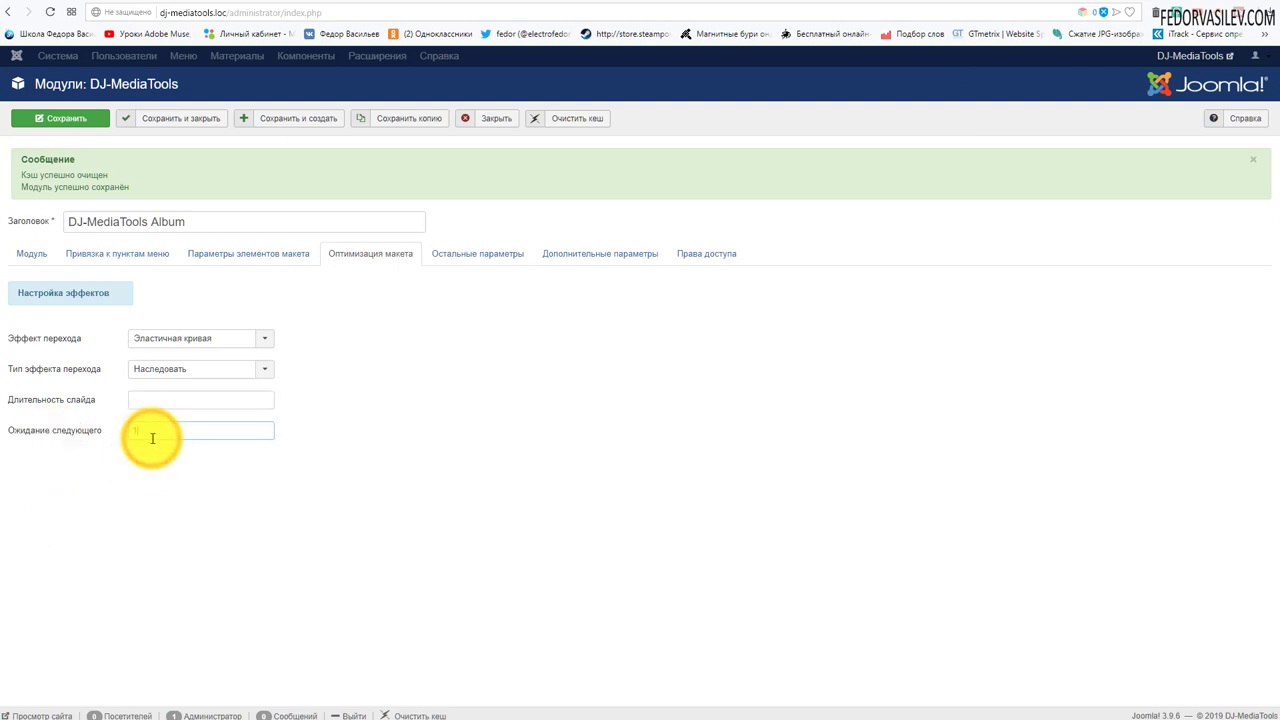
pyautogui.click(100, 118)
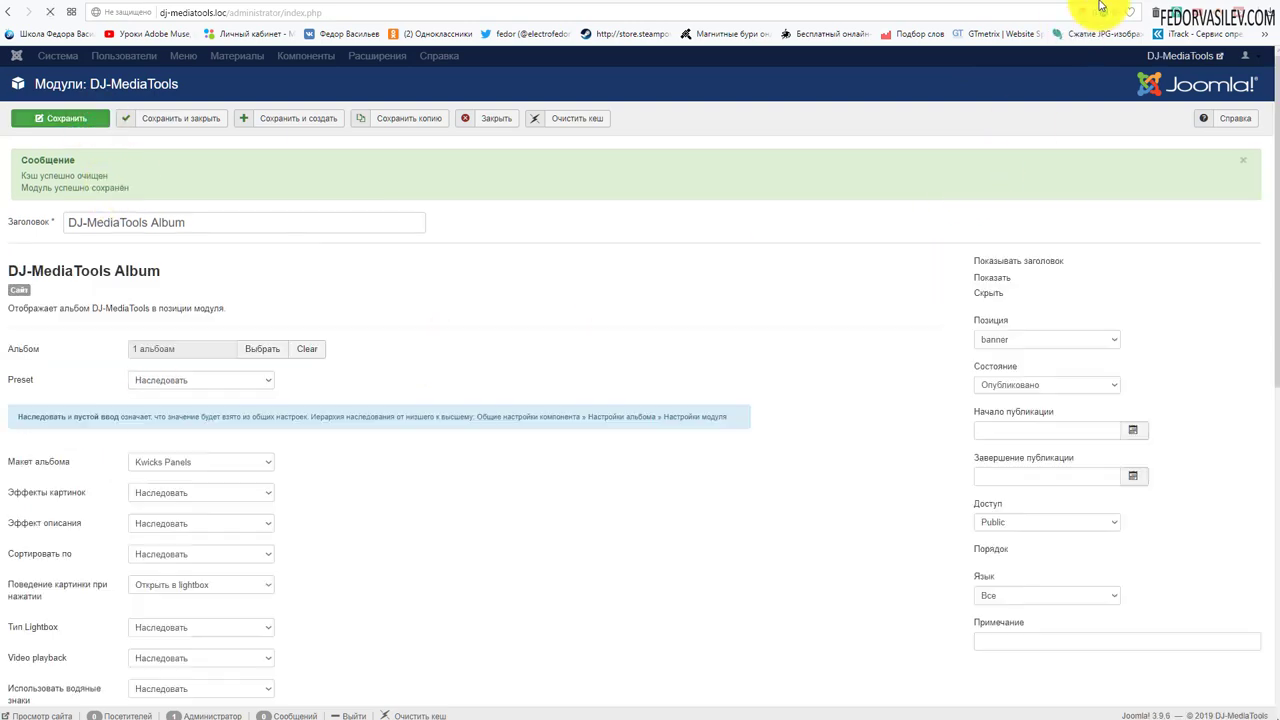
pyautogui.click(1100, 6)
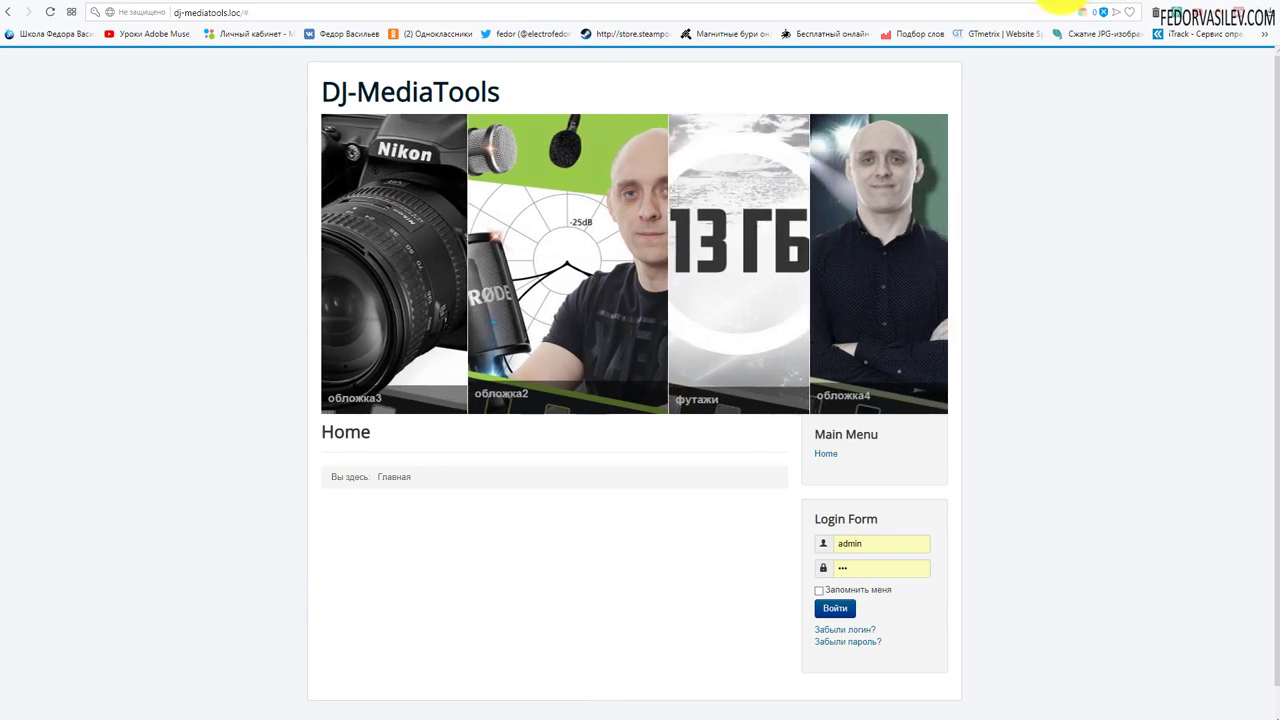
# Set Ожидание следующего to 1000 in the module settings and save the module.
pyautogui.click(1057, 6)
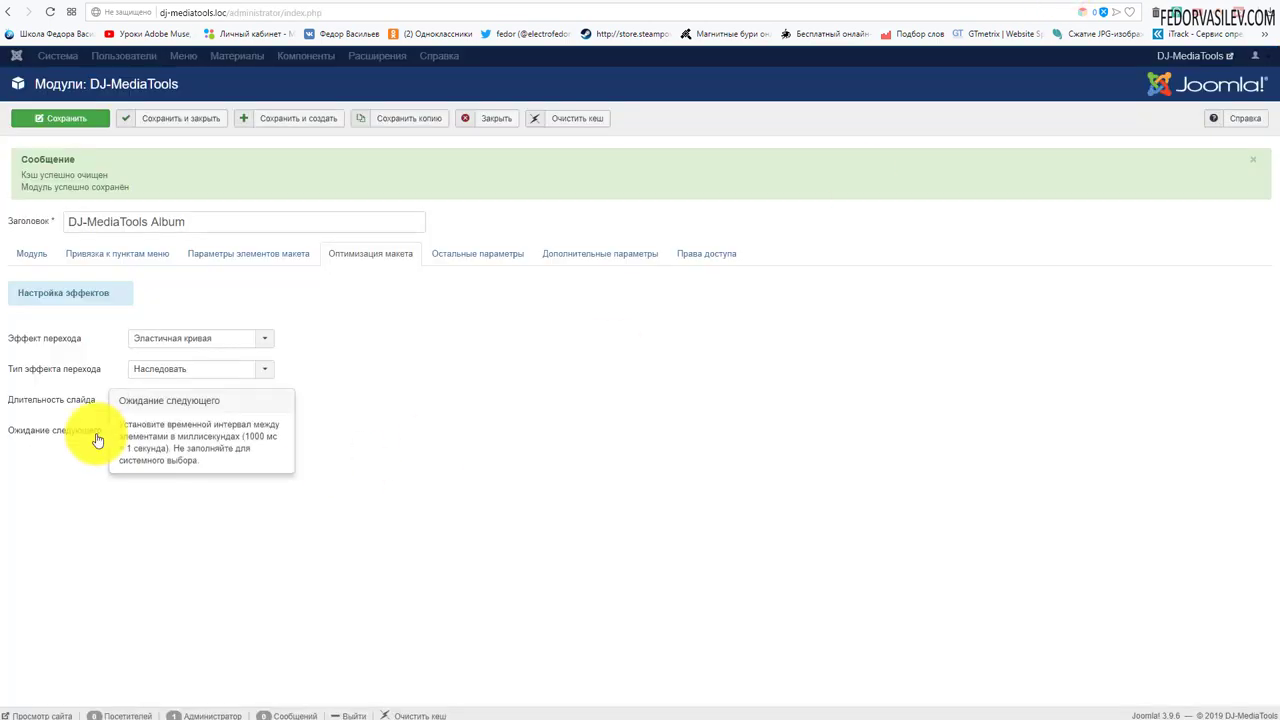
pyautogui.click(184, 428)
pyautogui.write('1')
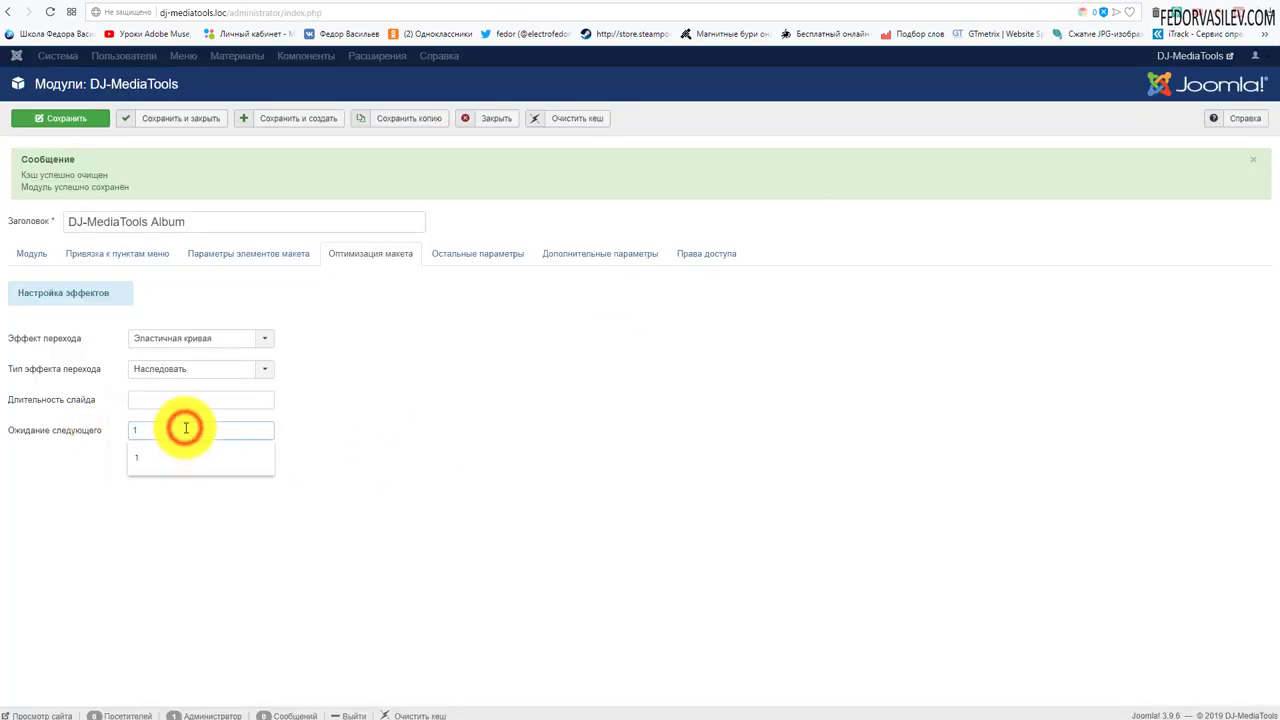
pyautogui.write('000')
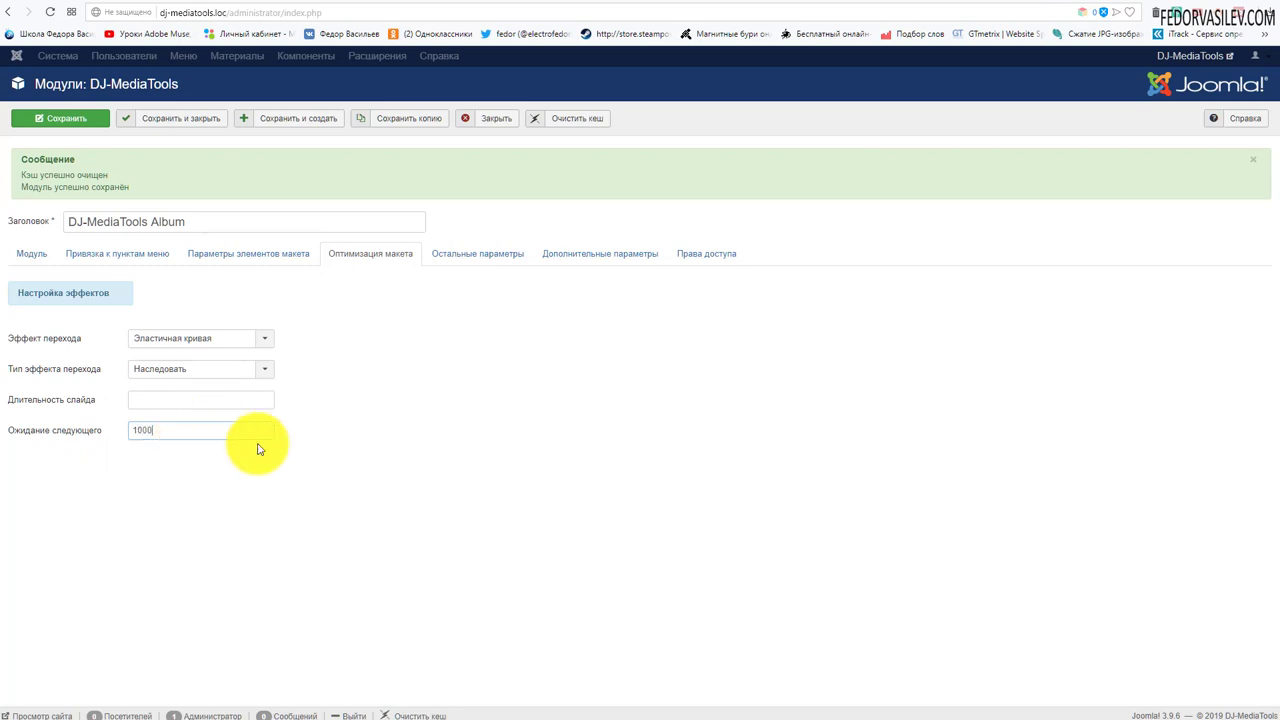
pyautogui.click(52, 118)
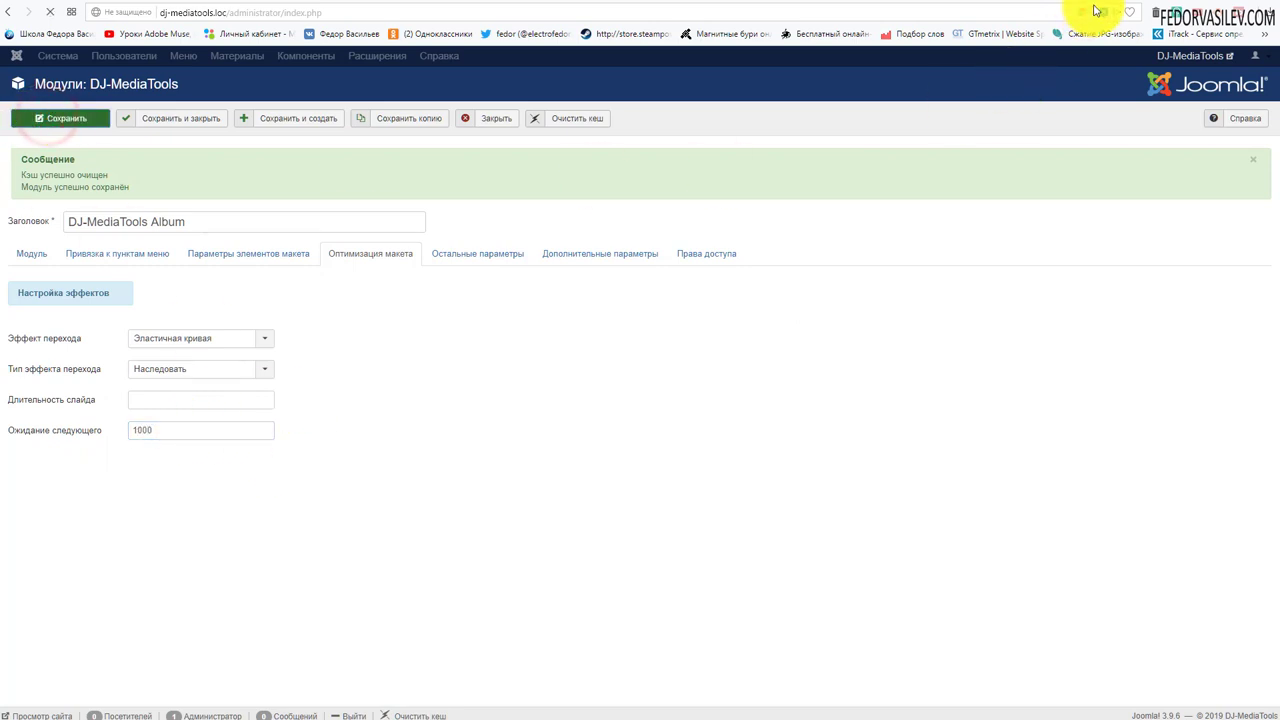
# Reload the site's home page, watch the slider with the 1000 ms interval and return to the module settings.
pyautogui.click(1095, 5)
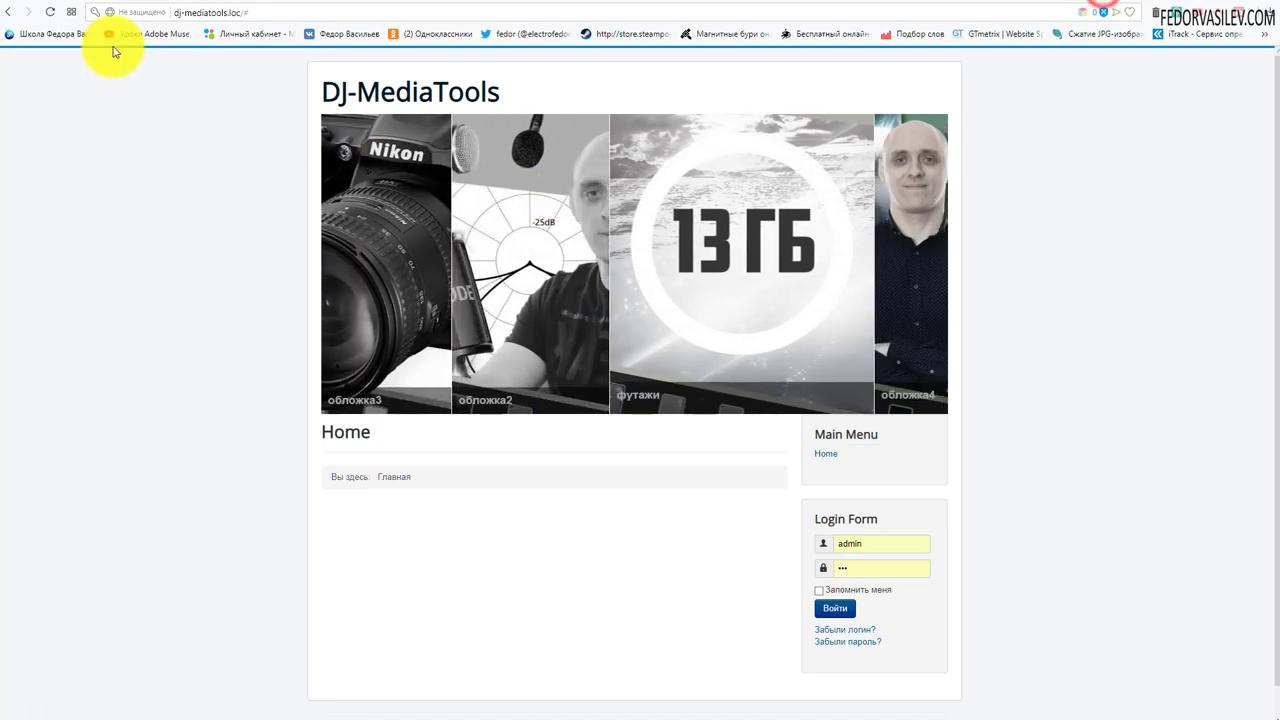
pyautogui.click(49, 12)
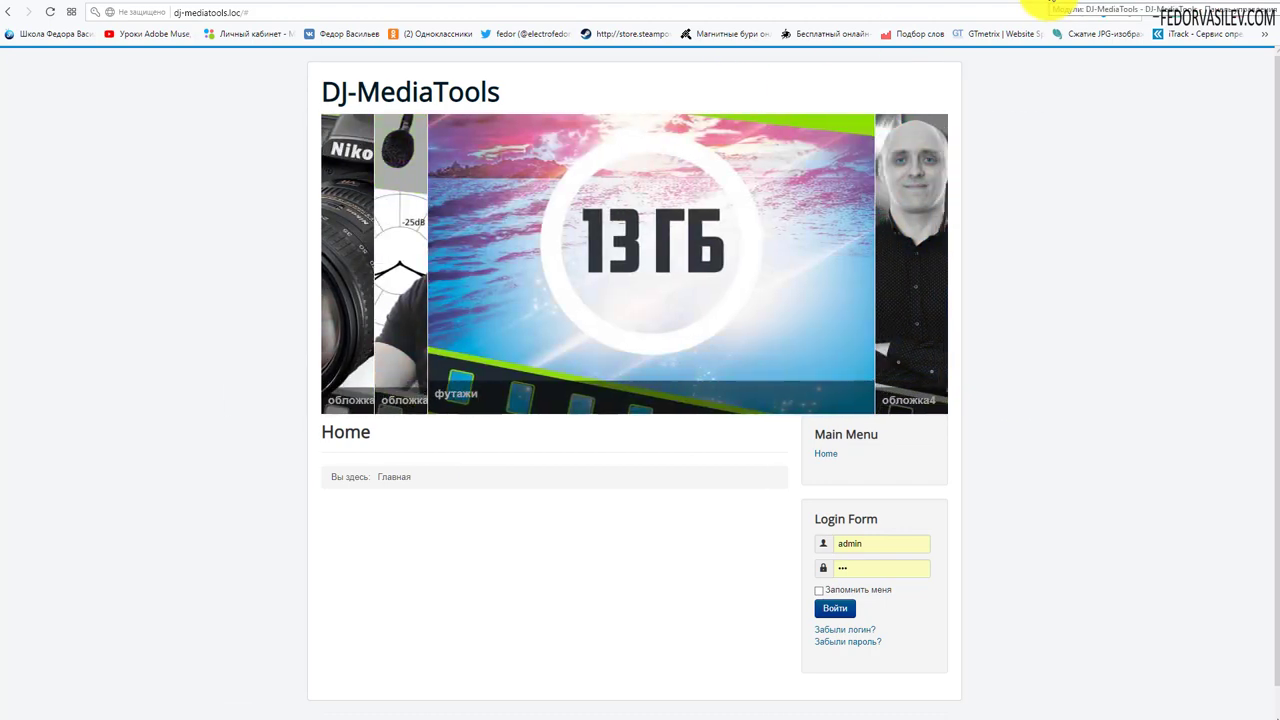
pyautogui.click(1050, 3)
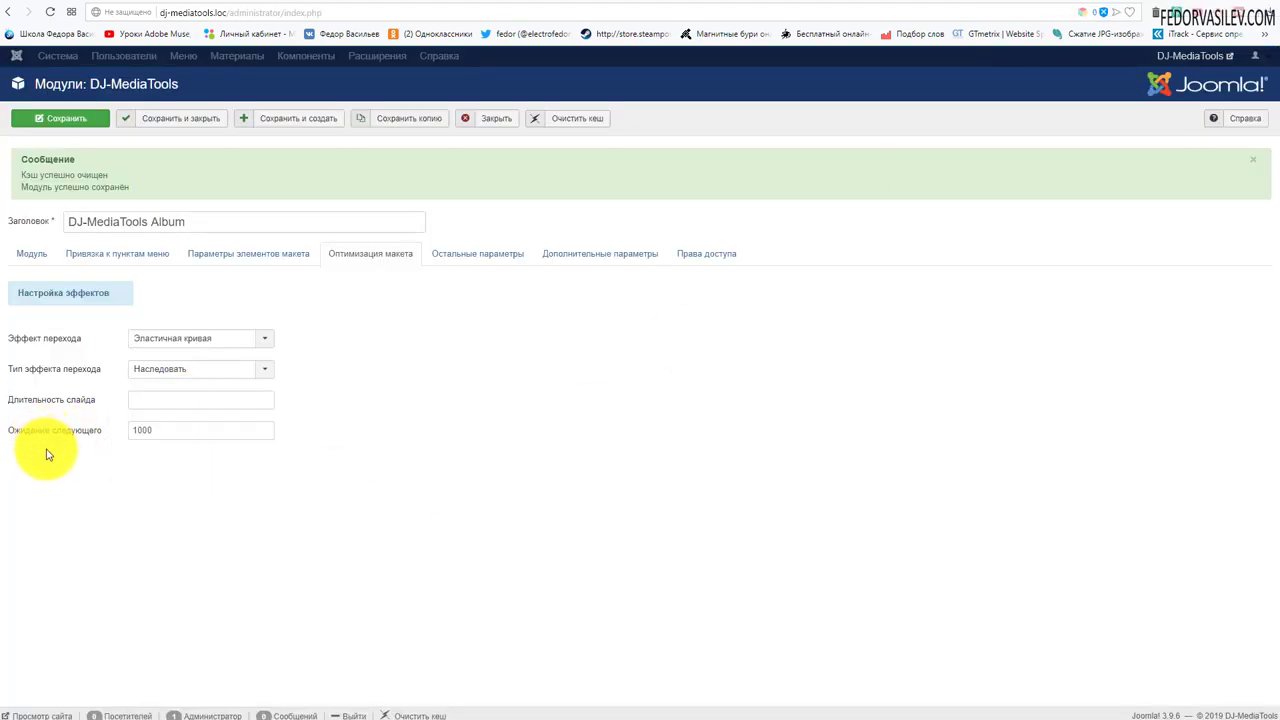
# Read the hint for Ожидание следующего, set its value to 3000 and save the module.
pyautogui.moveTo(57, 433)
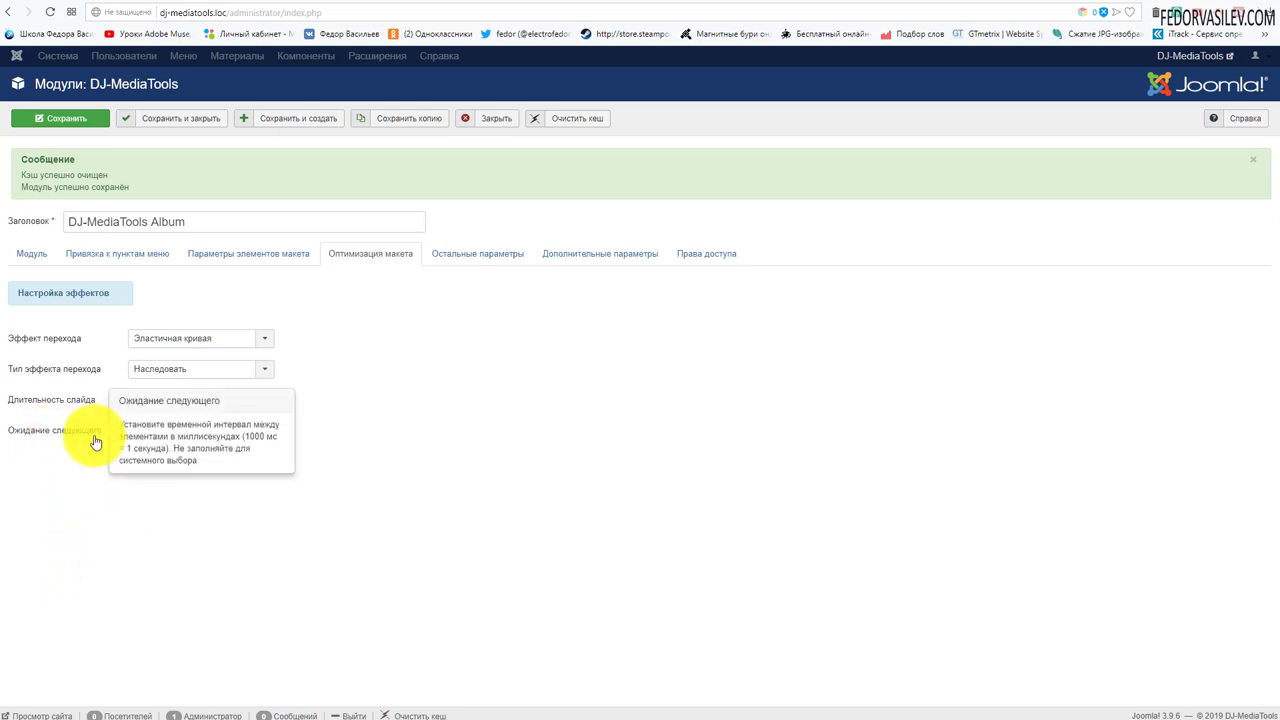
pyautogui.click(1075, 3)
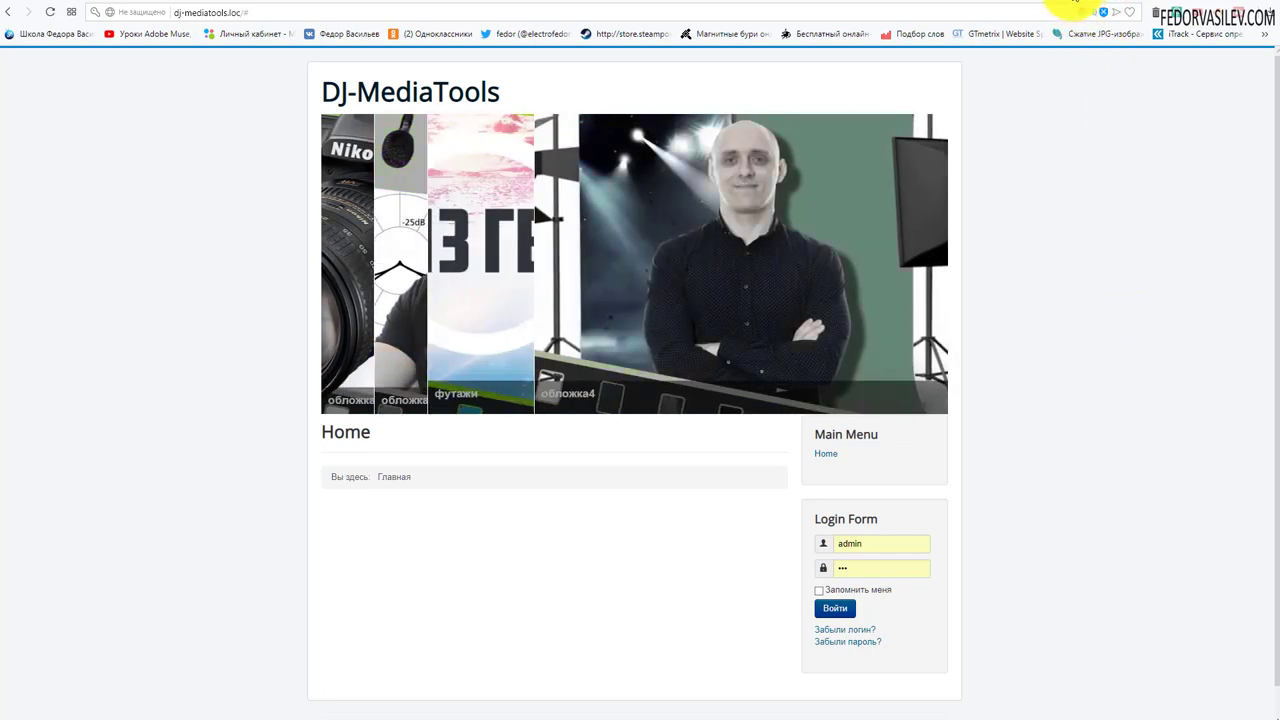
pyautogui.click(1070, 5)
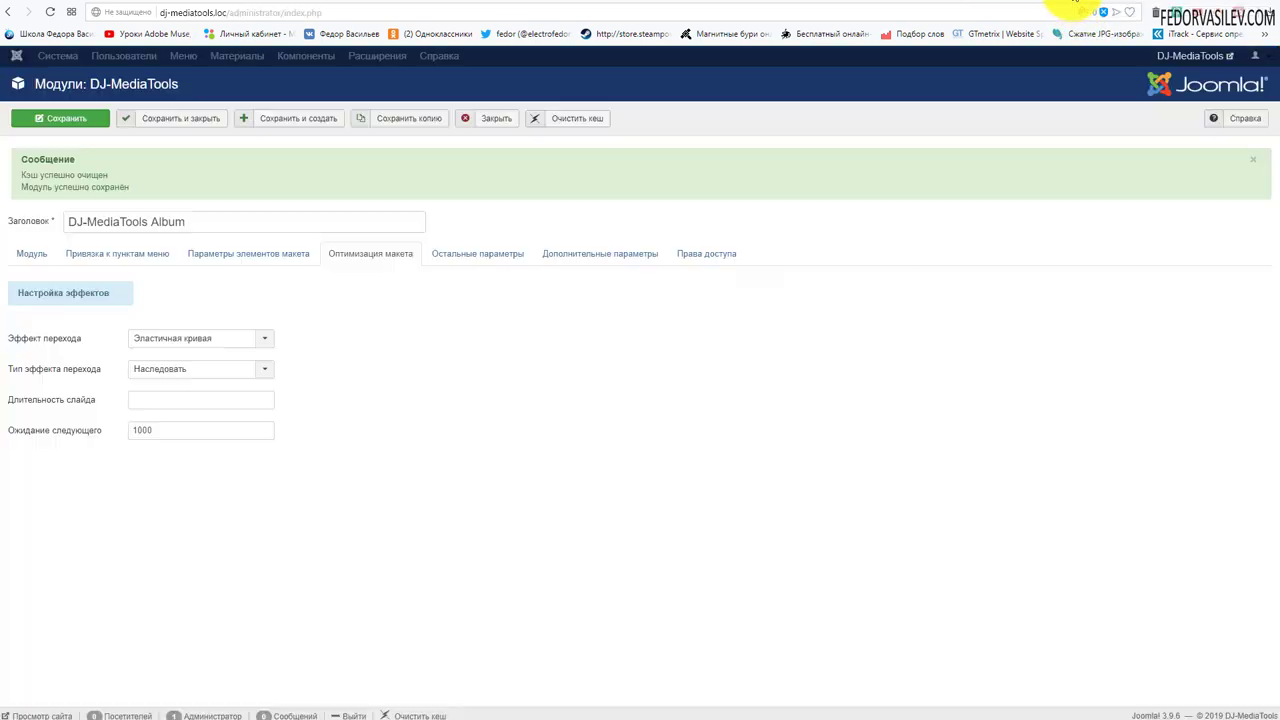
pyautogui.click(140, 431)
pyautogui.click(140, 448)
pyautogui.click(63, 119)
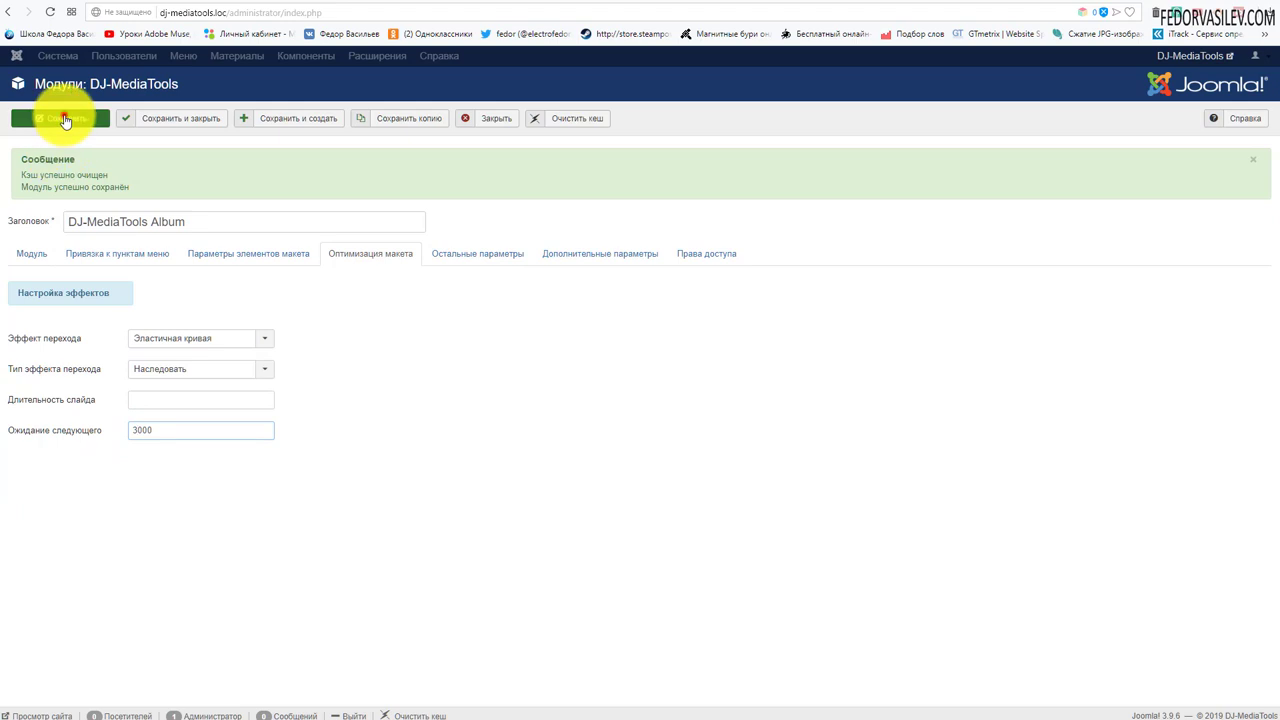
# Reload the site's home page to check the slider, and clear the Ожидание следующего value in the module settings.
pyautogui.click(1075, 6)
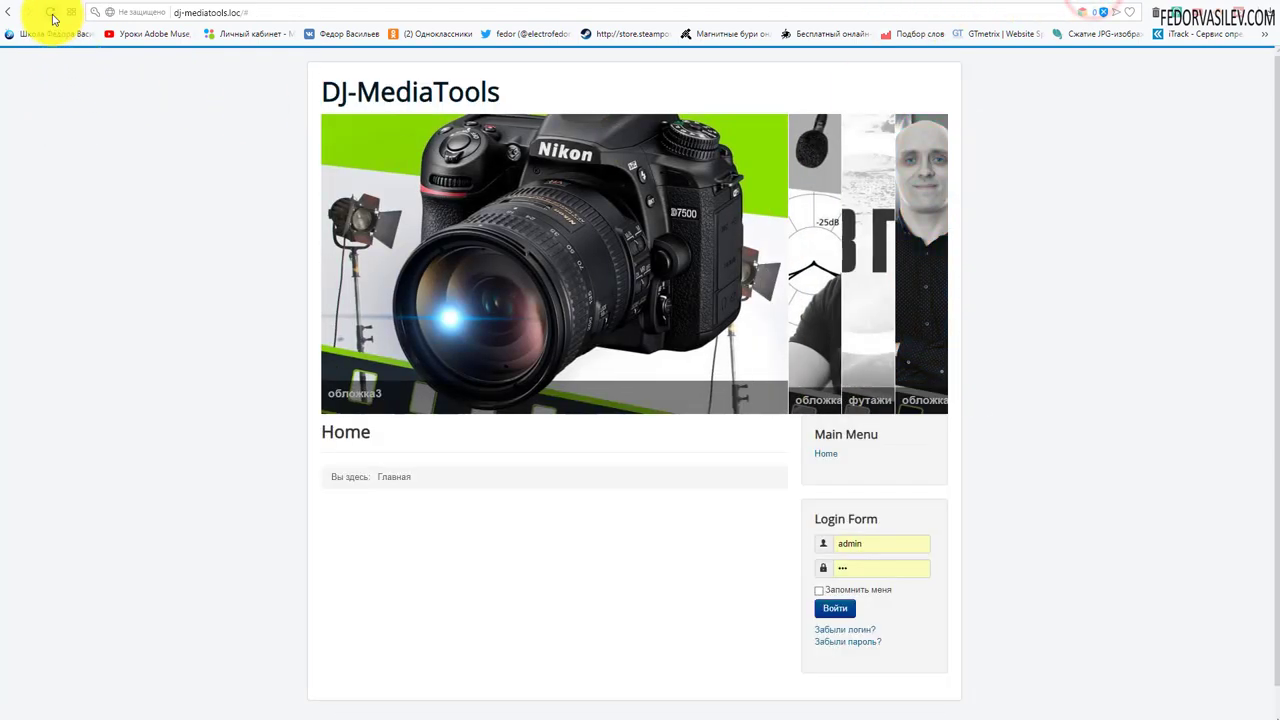
pyautogui.click(51, 13)
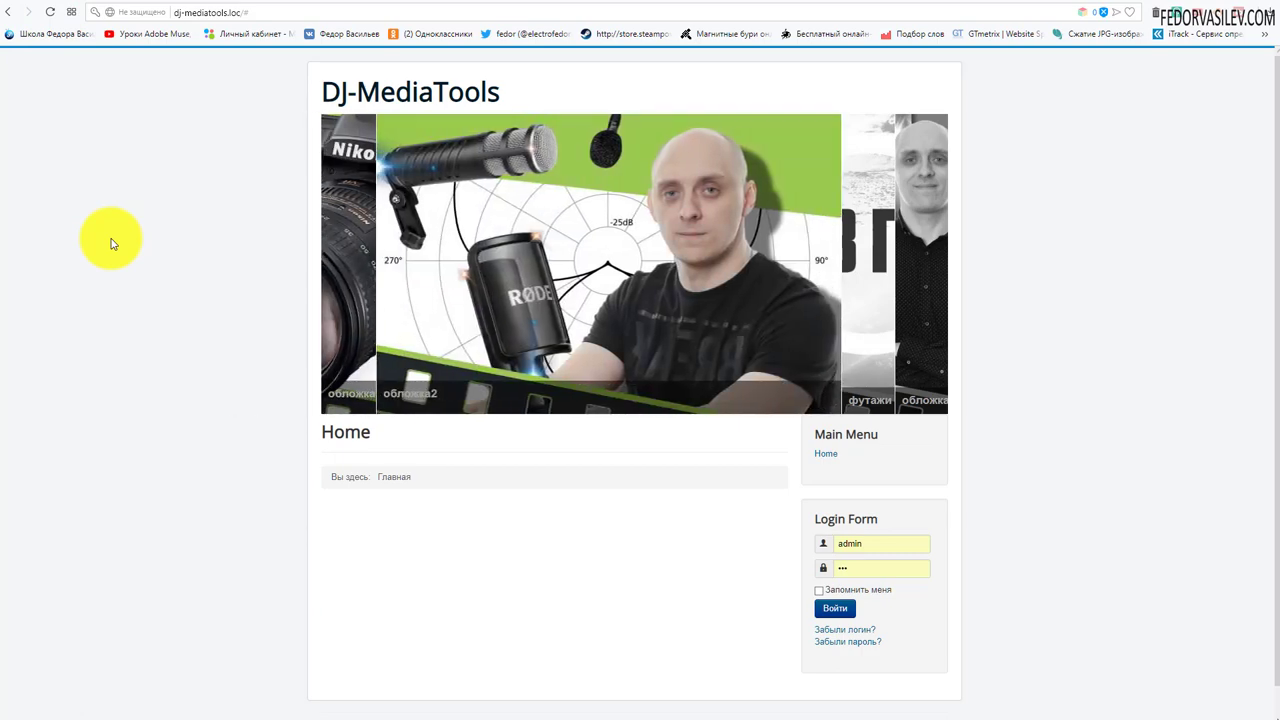
pyautogui.click(1060, 3)
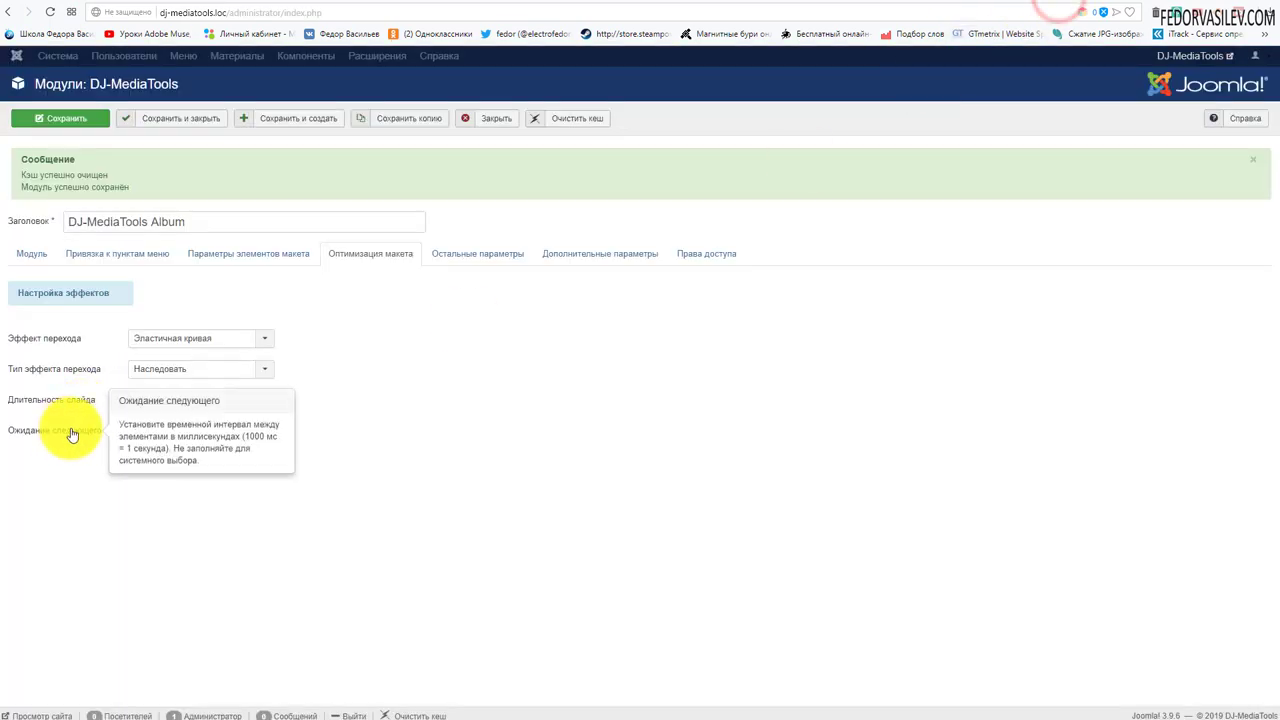
pyautogui.doubleClick(195, 431)
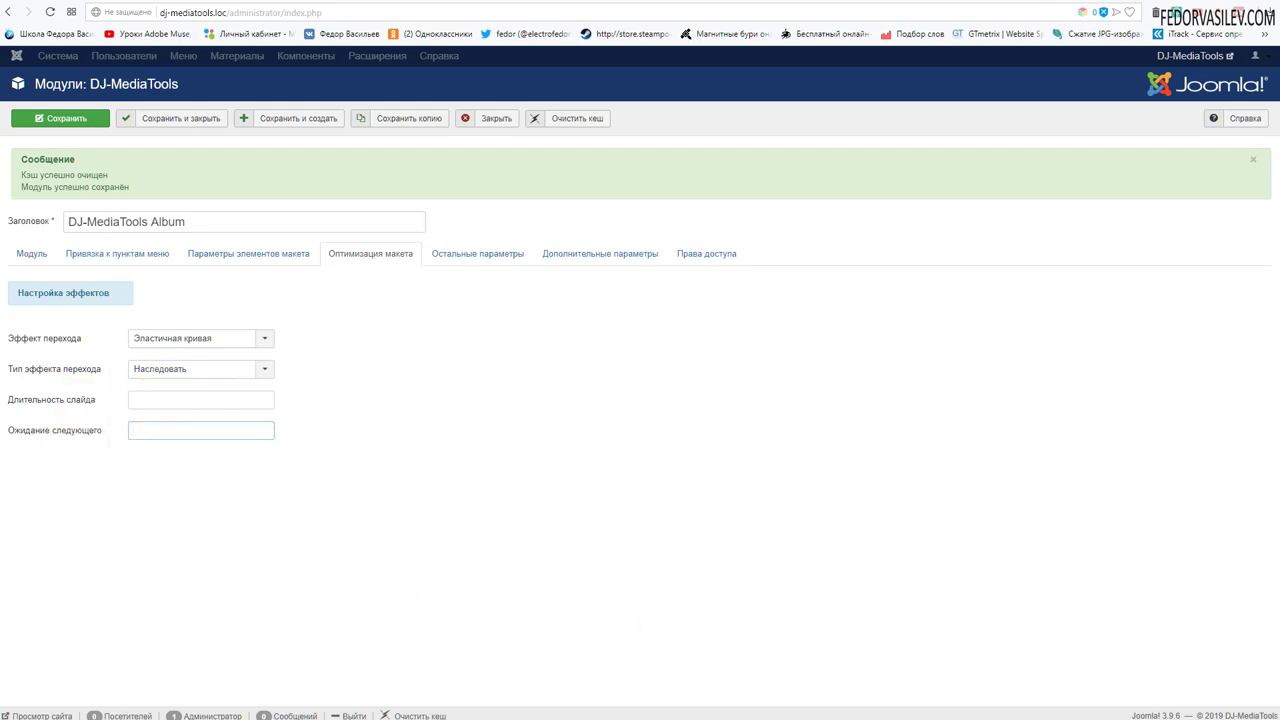
# Examine the module's Остальные параметры, Дополнительные параметры and Права доступа settings and its main Модуль settings.
pyautogui.click(477, 253)
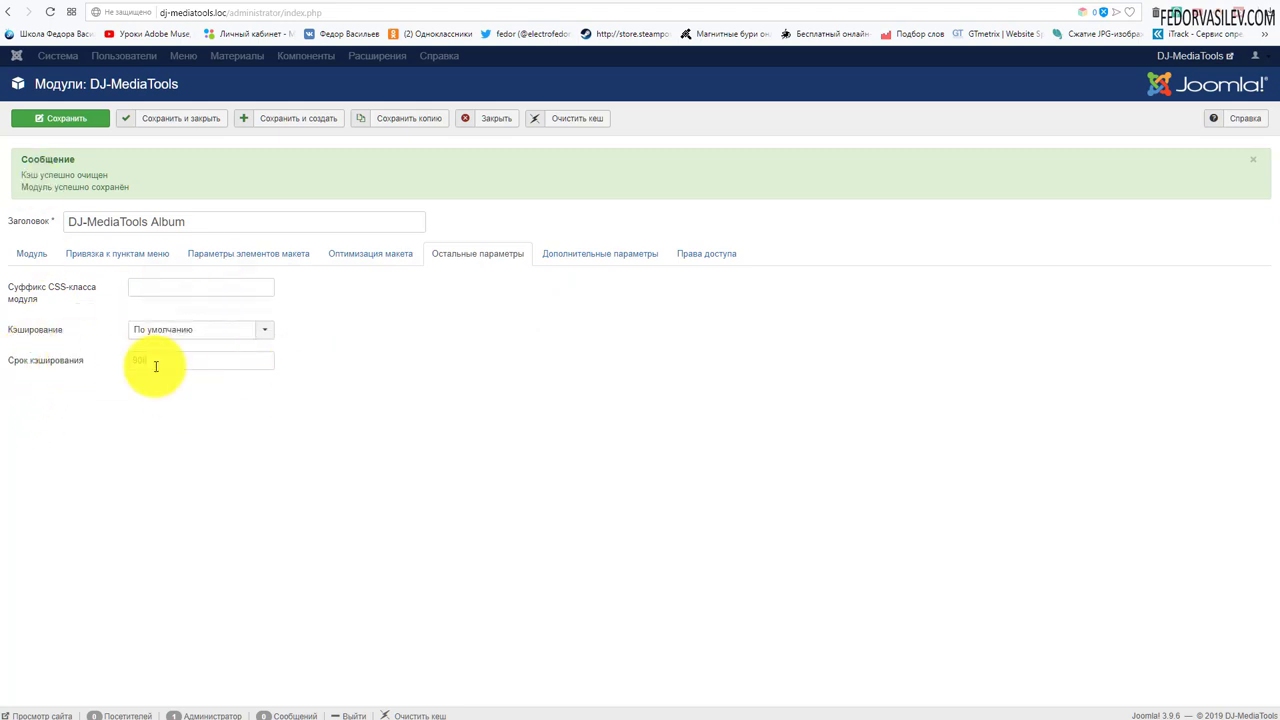
pyautogui.click(566, 263)
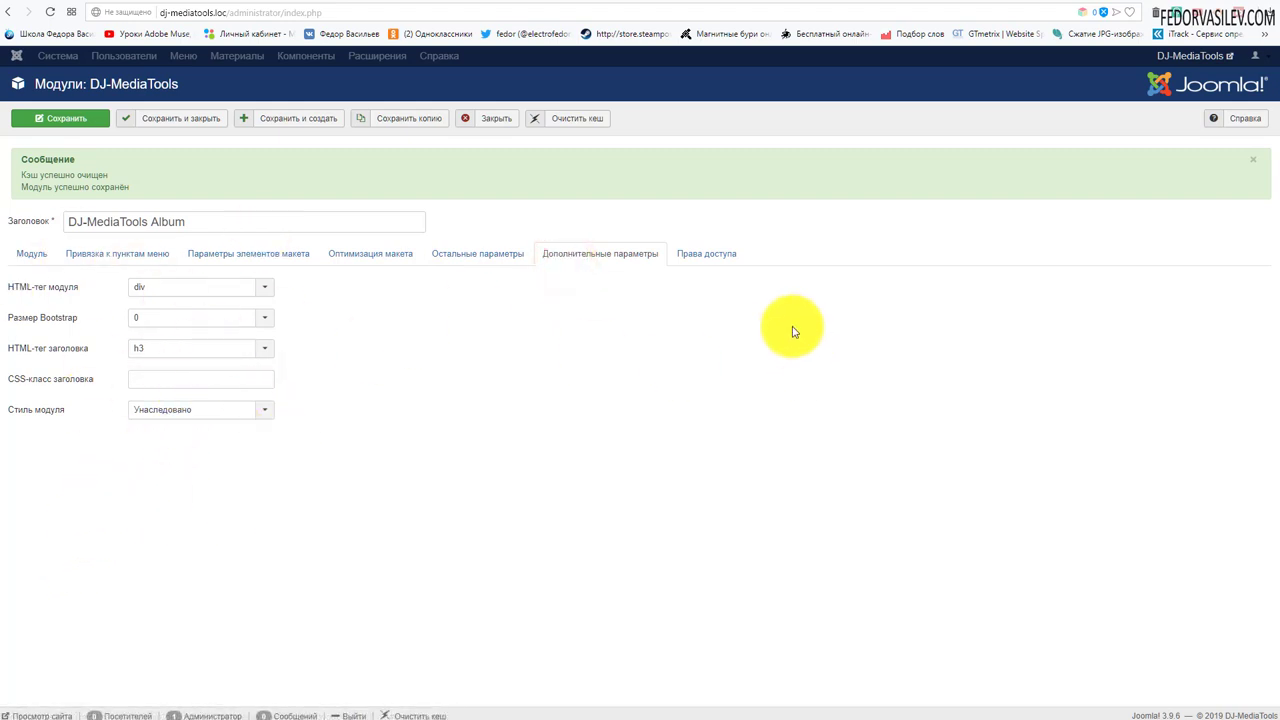
pyautogui.click(707, 262)
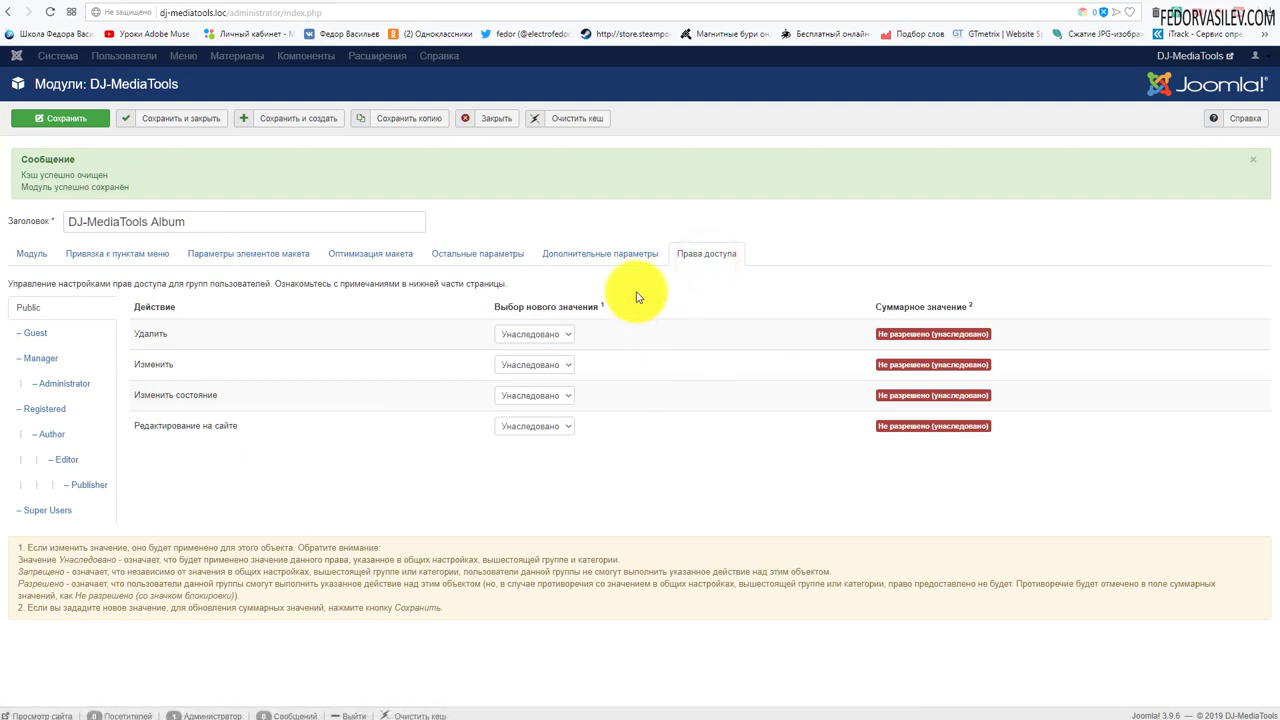
pyautogui.click(550, 258)
pyautogui.click(32, 254)
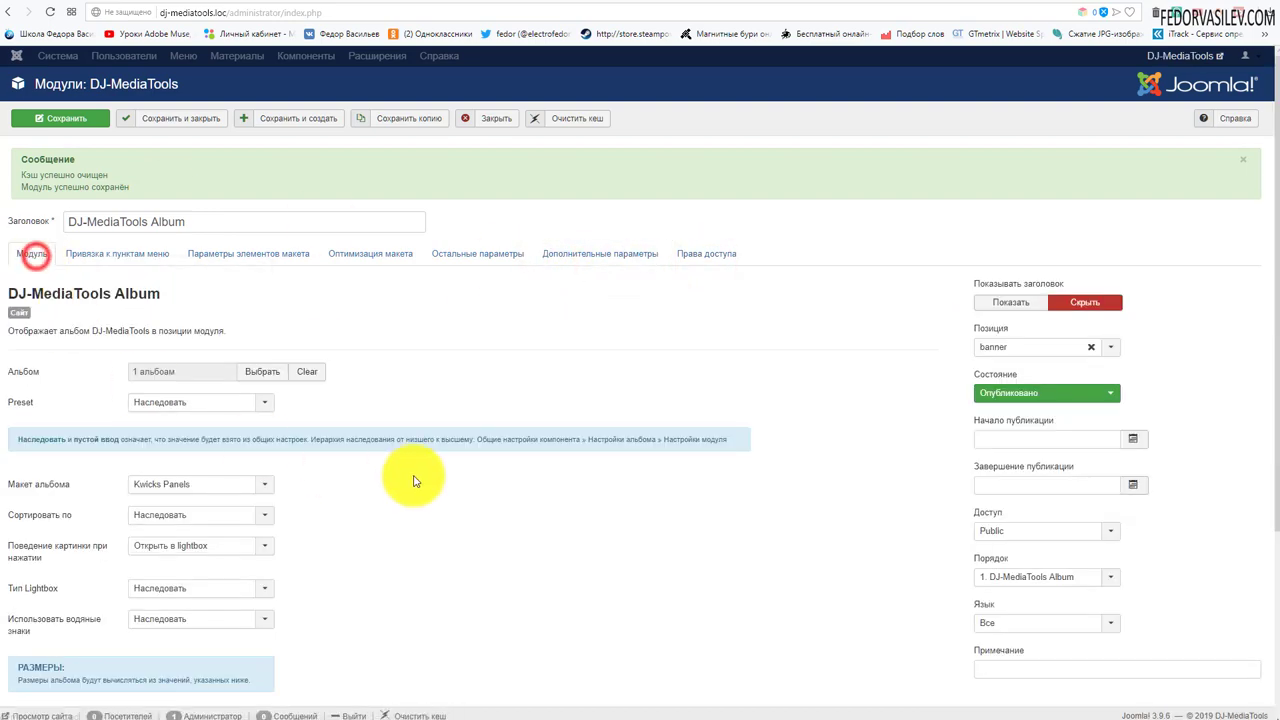
pyautogui.scroll(-3, 412, 468)
pyautogui.scroll(3, 414, 466)
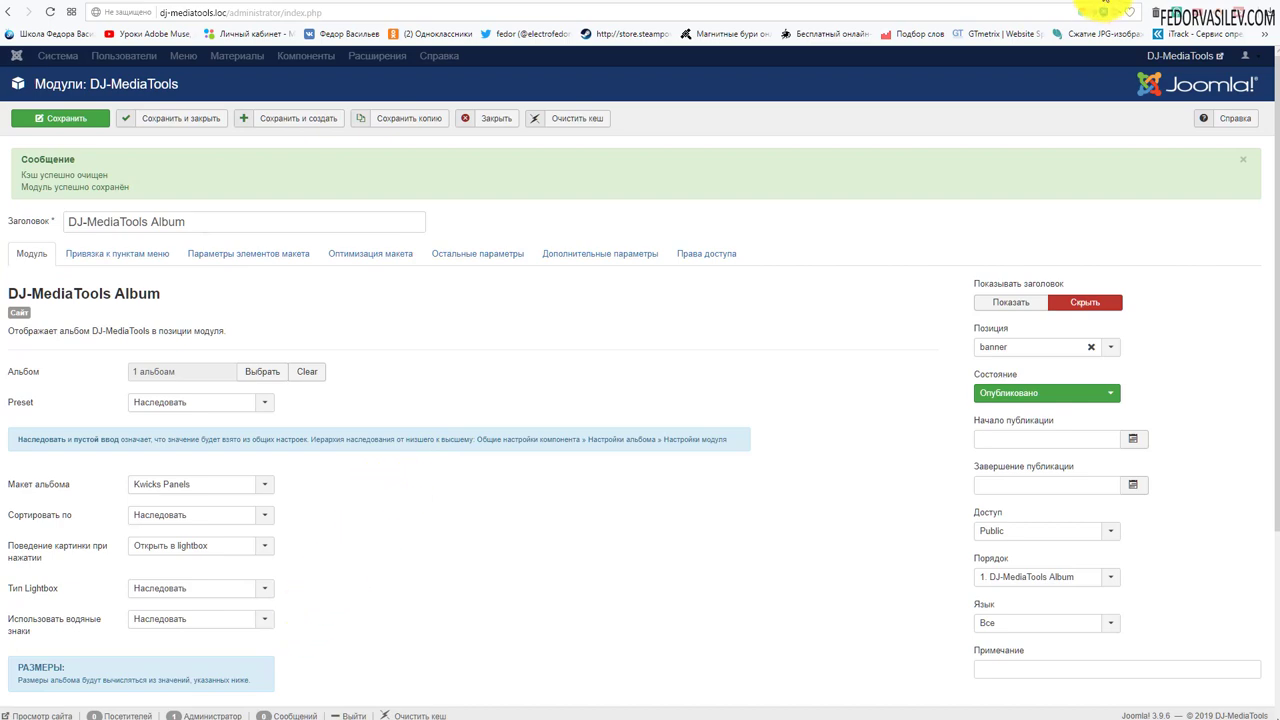
# Compare the slider on the site's home page with the module's main settings.
pyautogui.click(1062, 5)
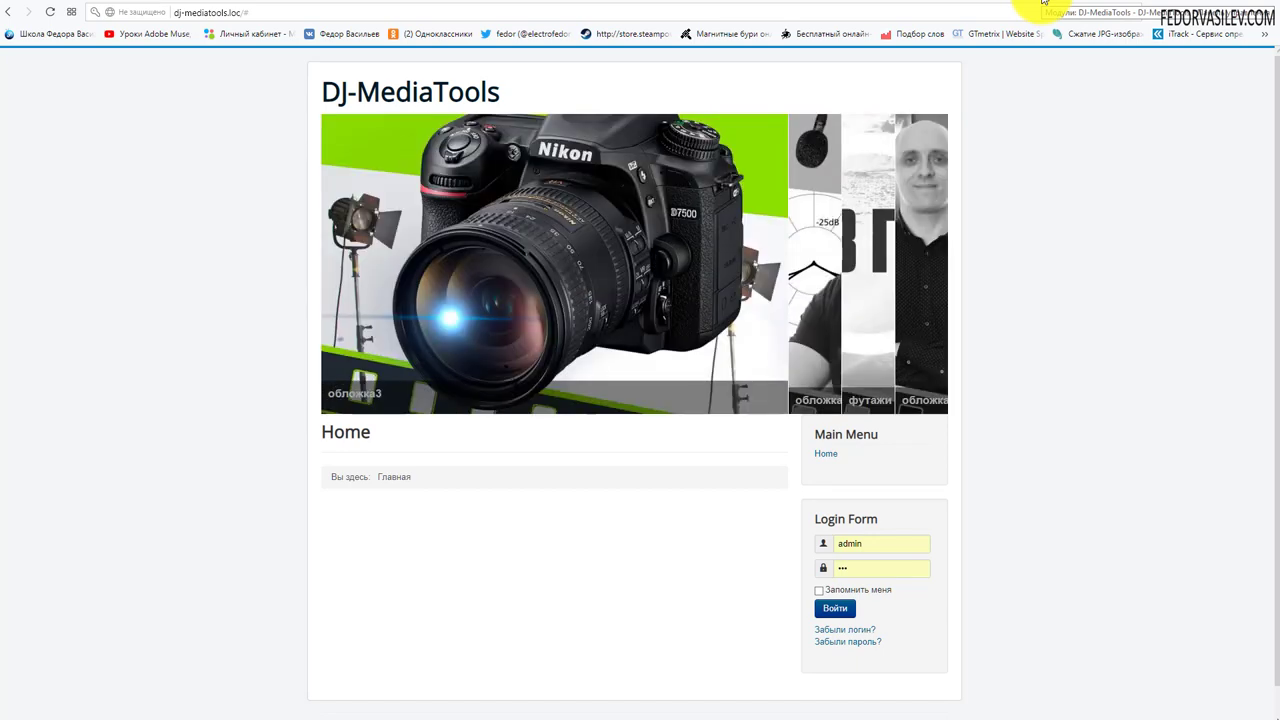
pyautogui.click(1042, 2)
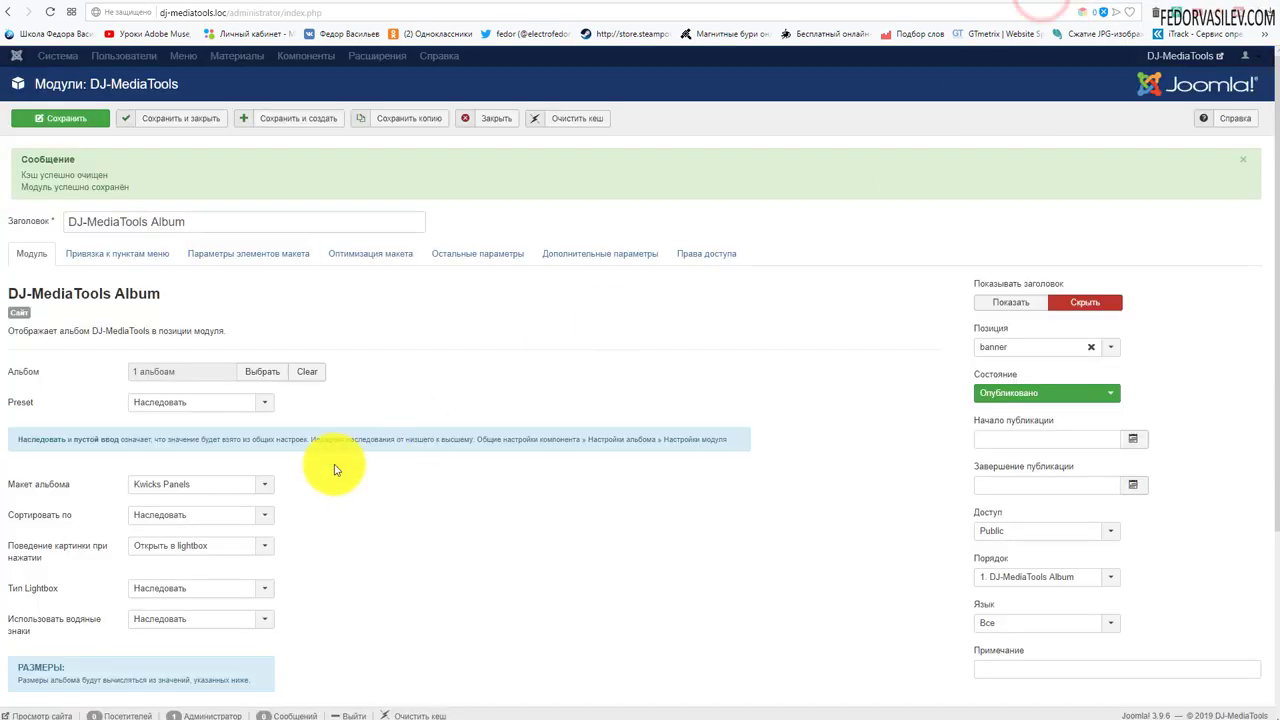
pyautogui.scroll(-3, 333, 466)
pyautogui.scroll(5, 360, 470)
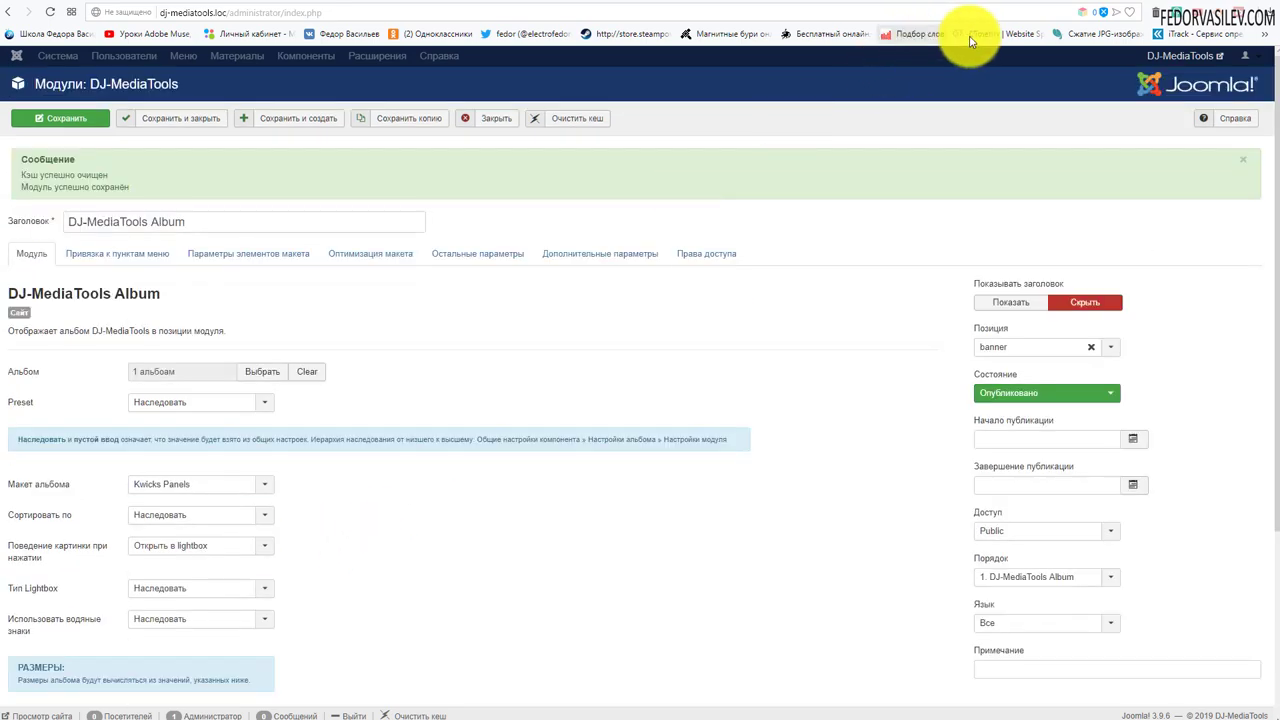
pyautogui.click(1042, 3)
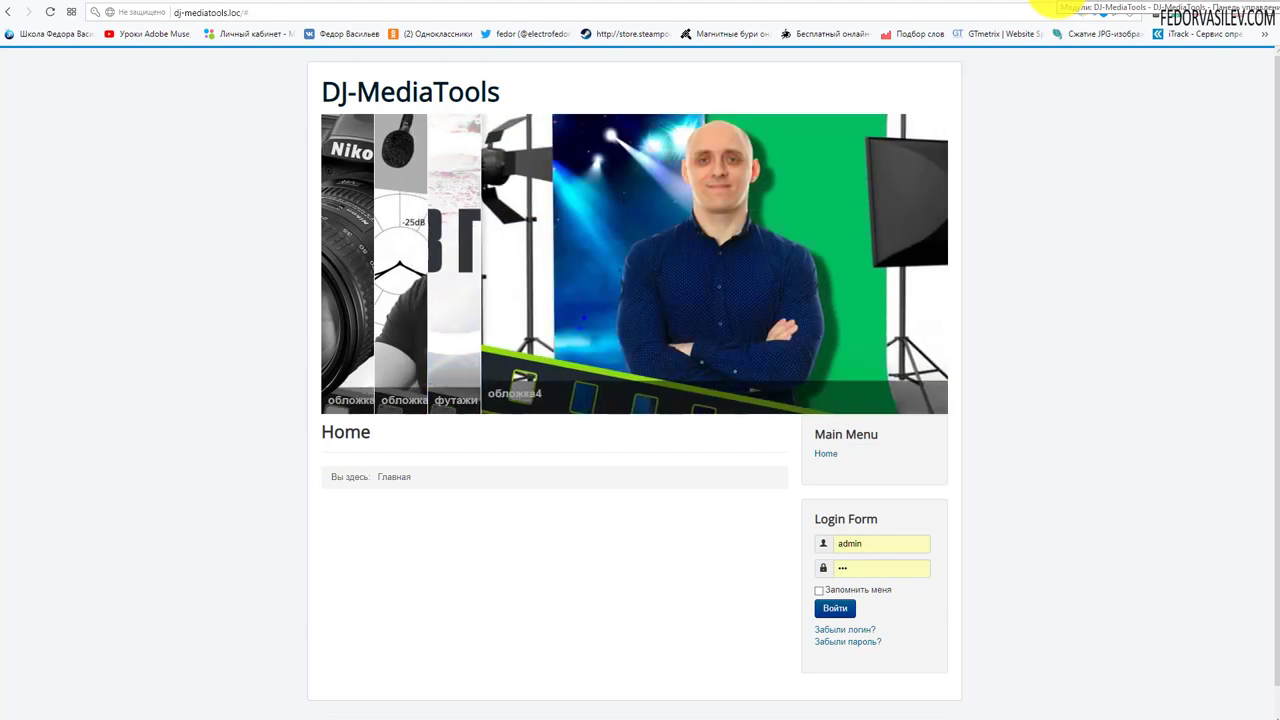
pyautogui.click(1050, 5)
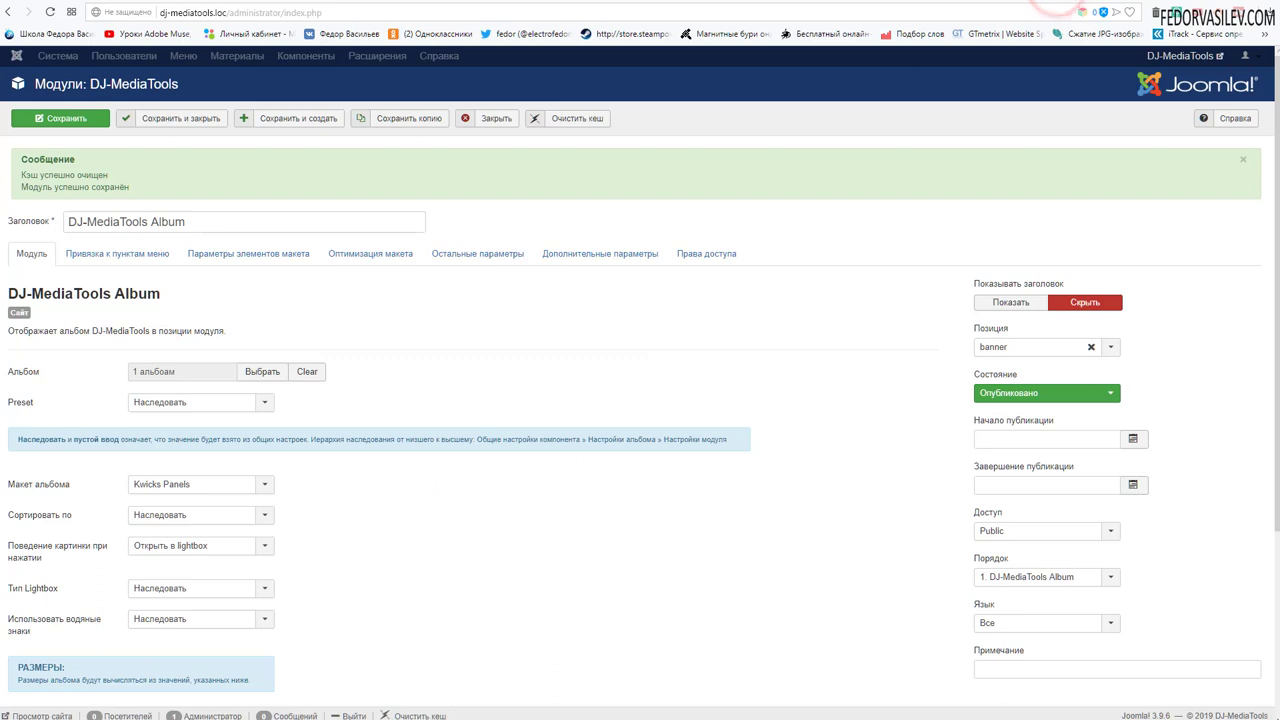
# Review the DJ-MediaTools Album module's main settings once more and close the module to return to the site modules list.
pyautogui.click(488, 120)
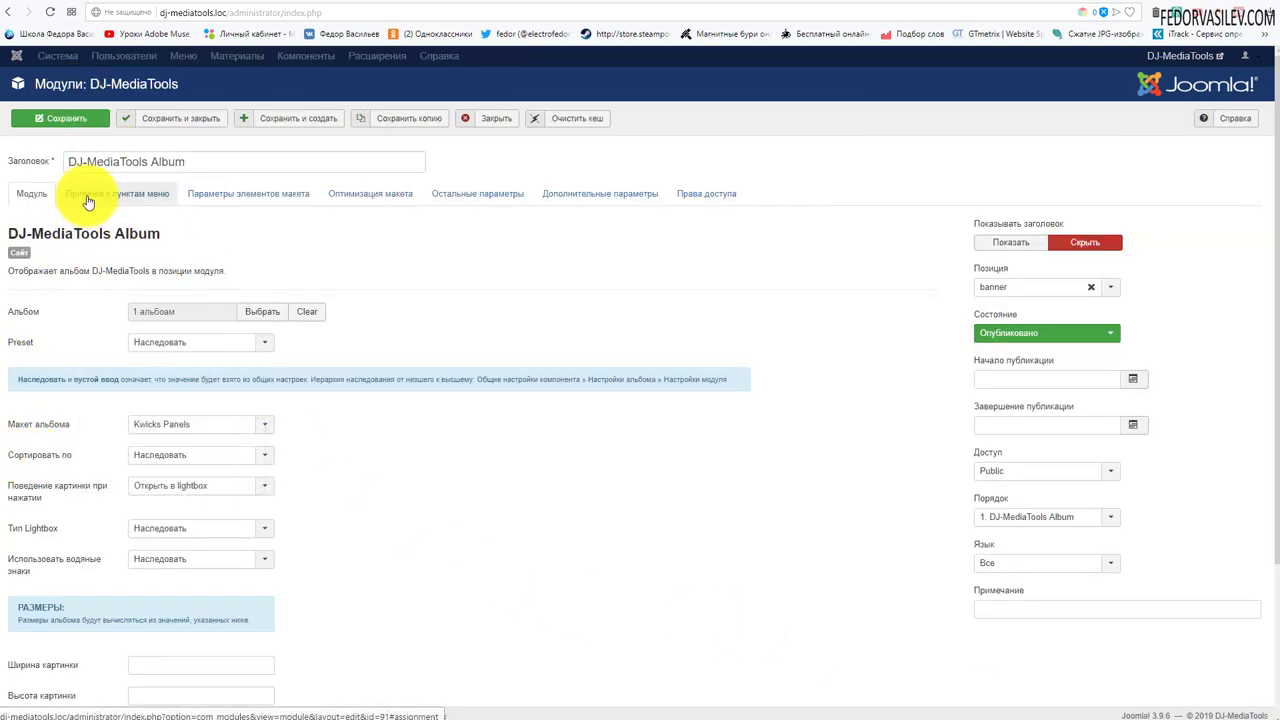
pyautogui.click(250, 165)
pyautogui.click(471, 271)
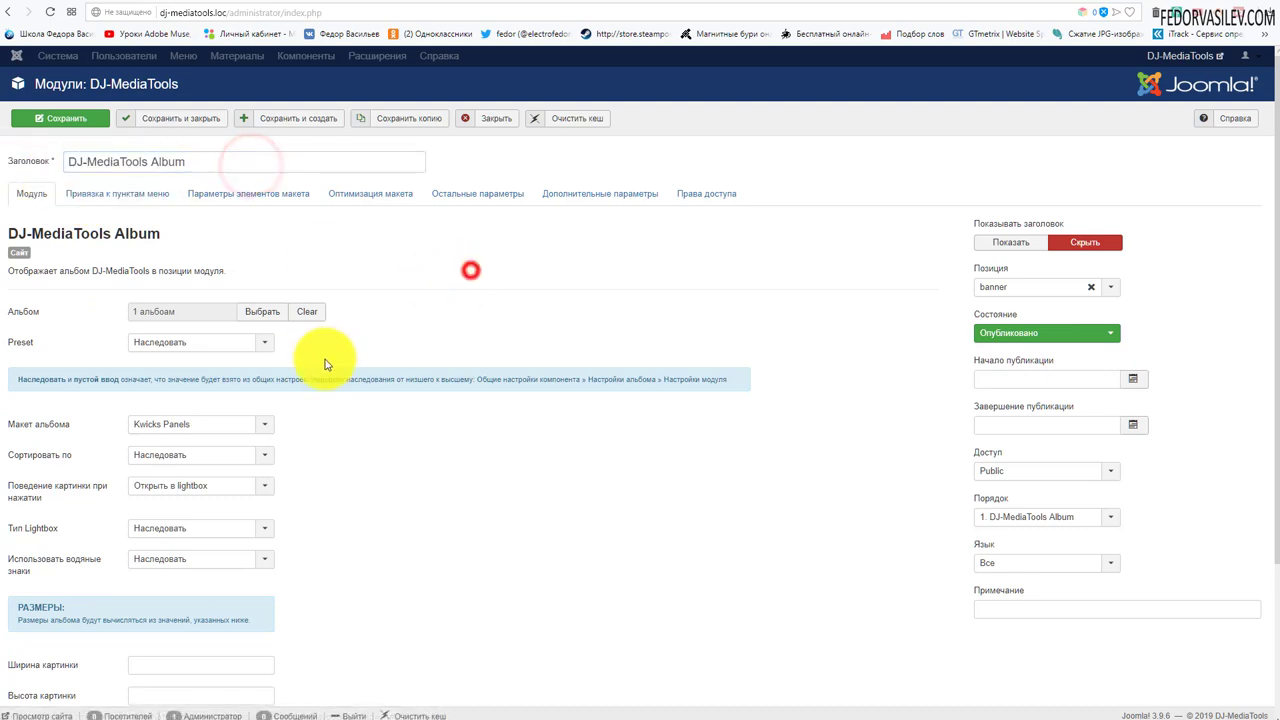
pyautogui.scroll(-2, 133, 464)
pyautogui.scroll(1, 194, 491)
pyautogui.scroll(1, 314, 349)
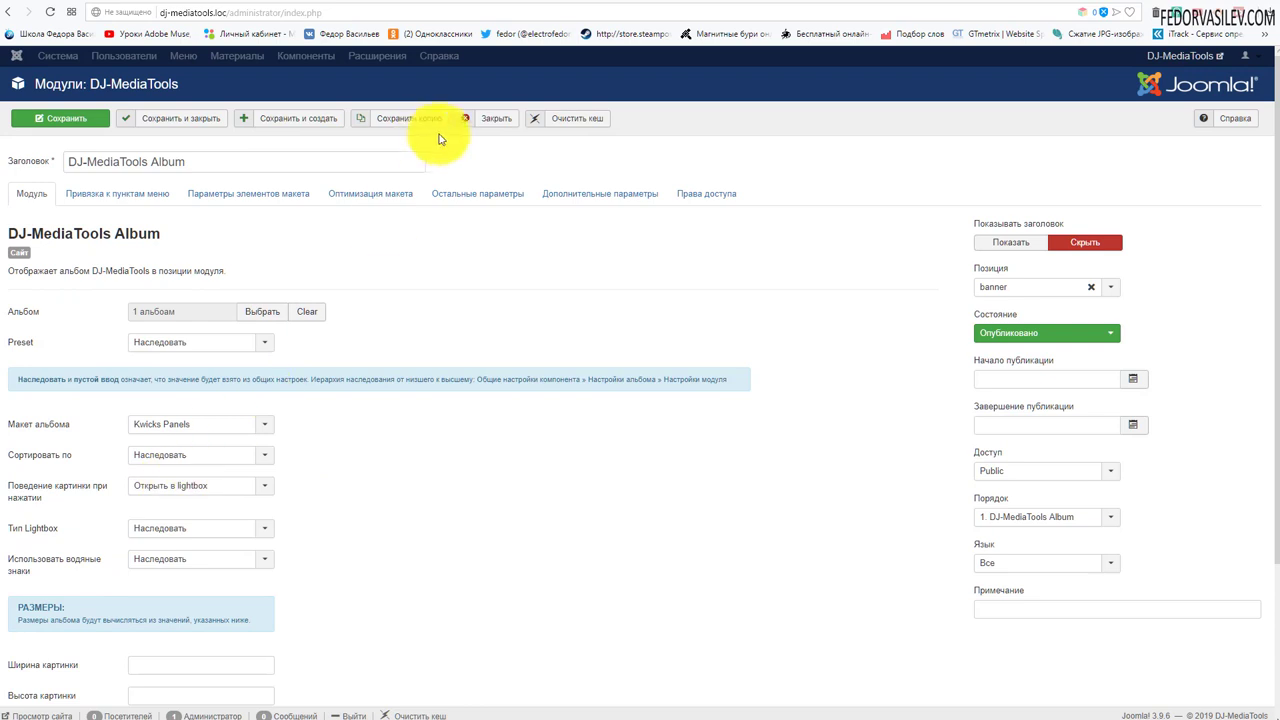
pyautogui.click(477, 120)
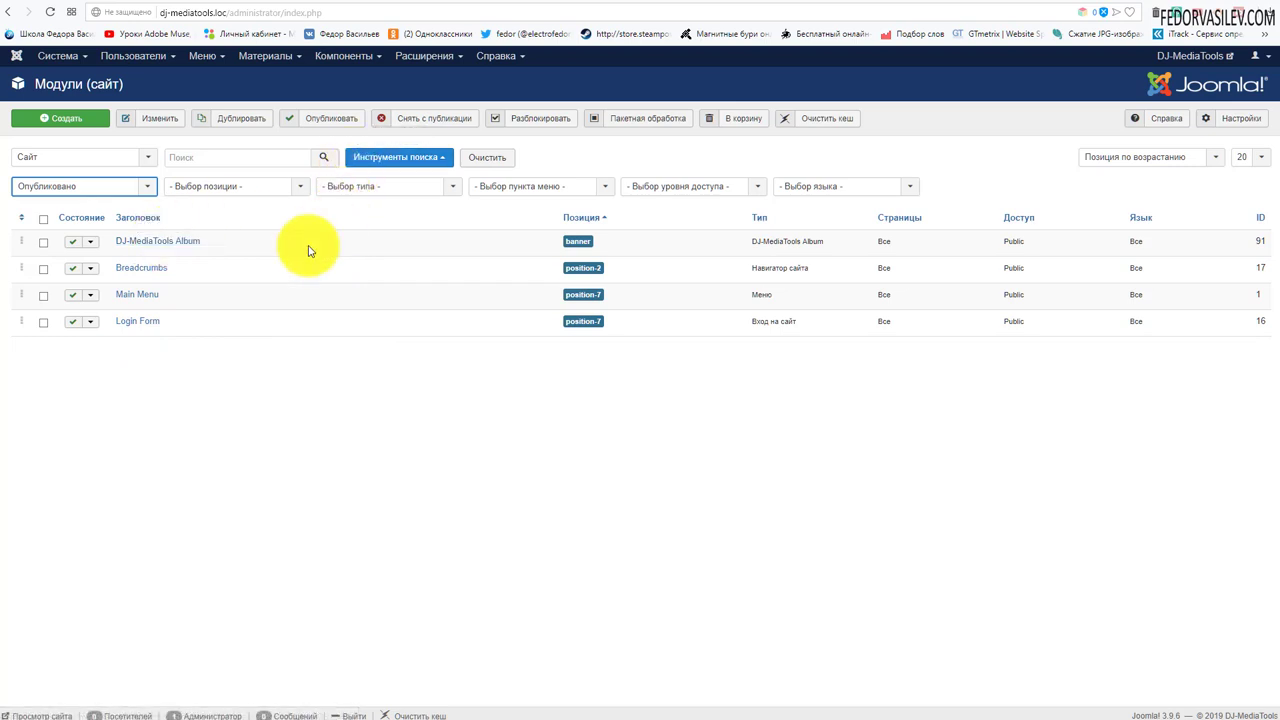
# Open the global settings of the DJ-MediaTools component and show the Отображения компонента options.
pyautogui.click(345, 57)
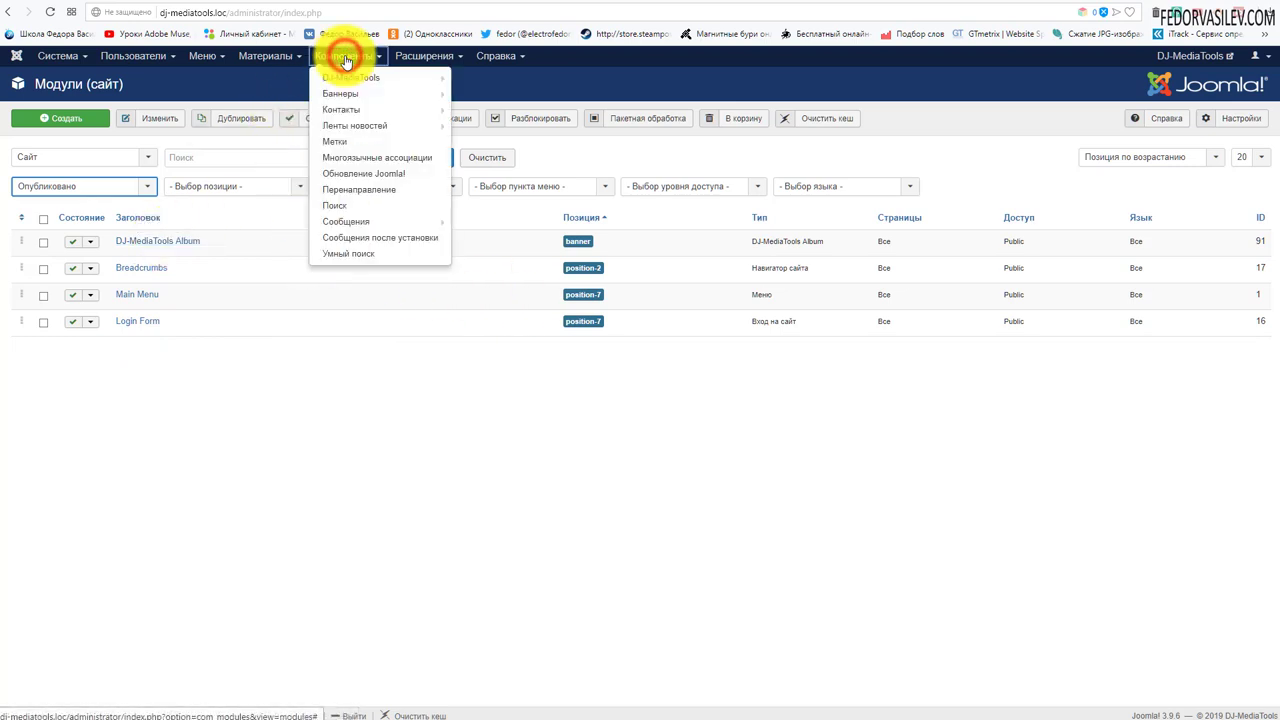
pyautogui.moveTo(358, 79)
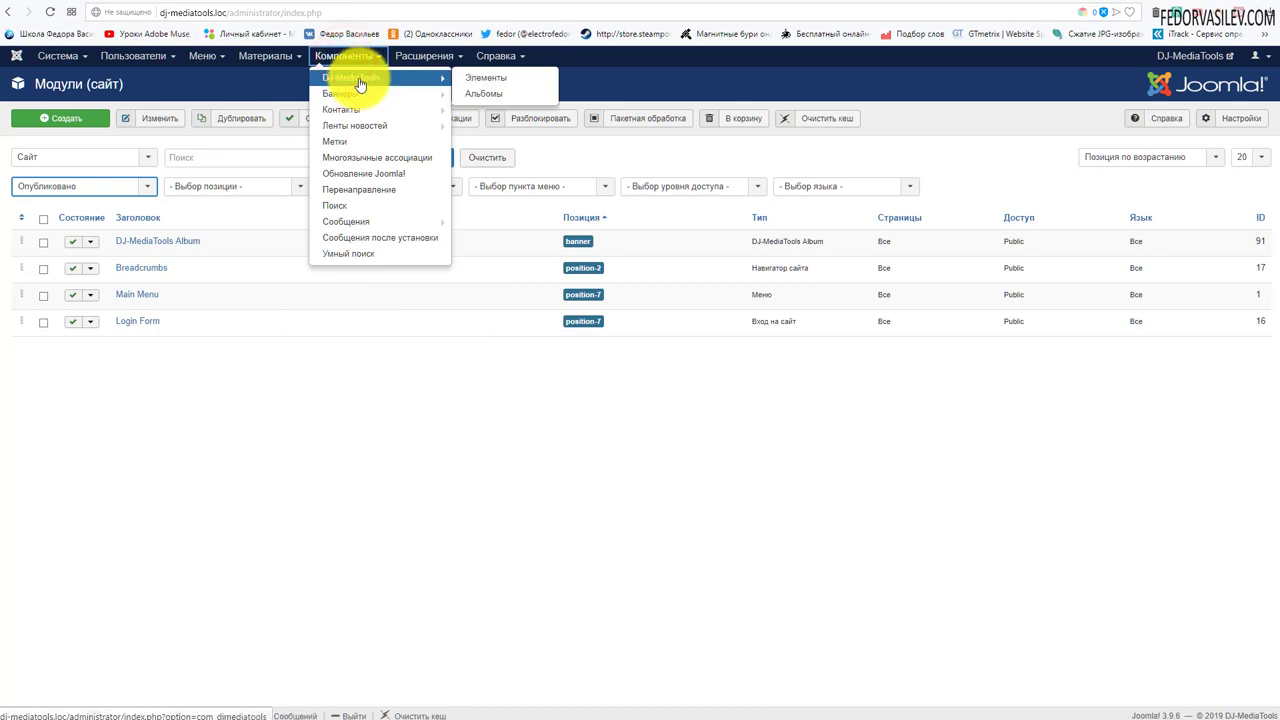
pyautogui.click(359, 80)
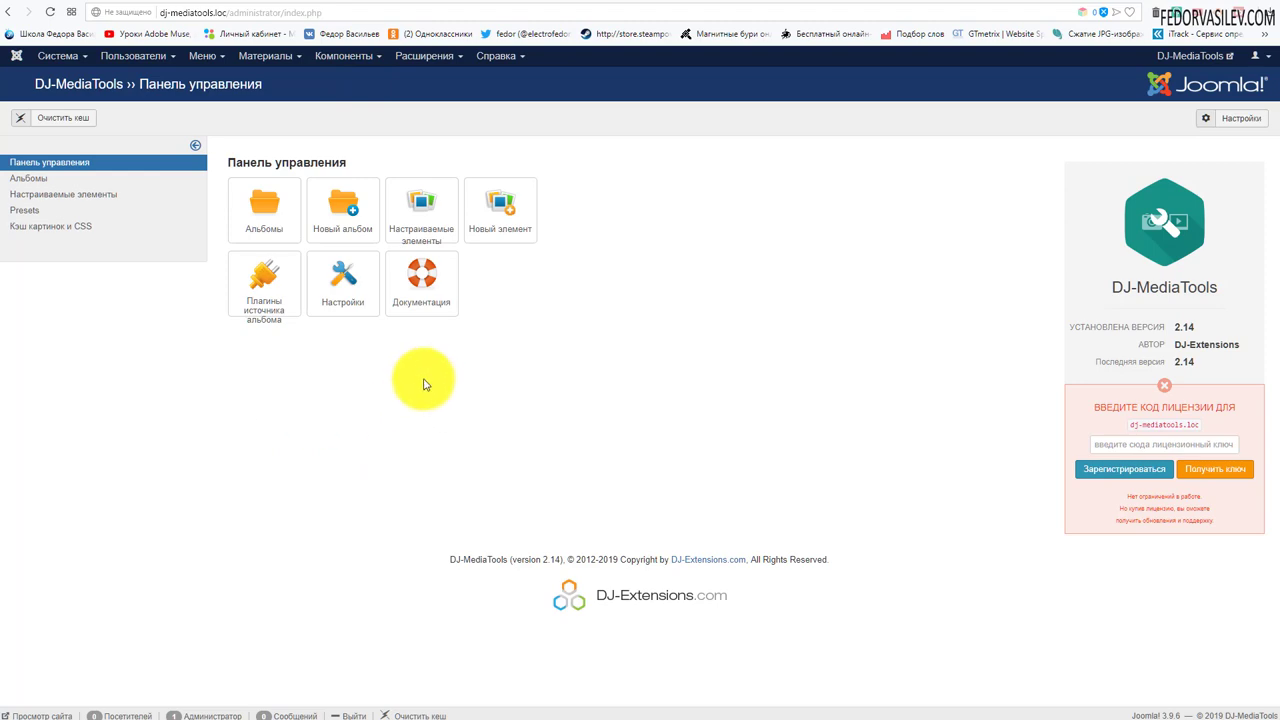
pyautogui.click(340, 293)
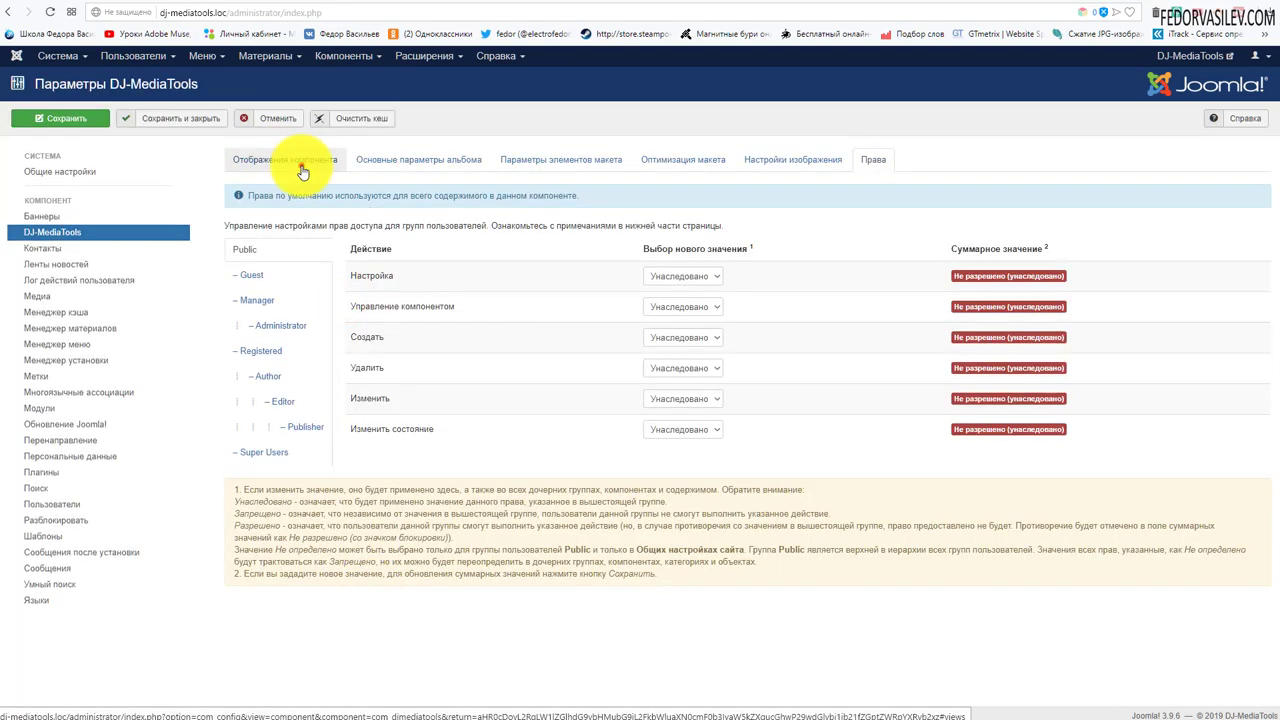
pyautogui.click(300, 162)
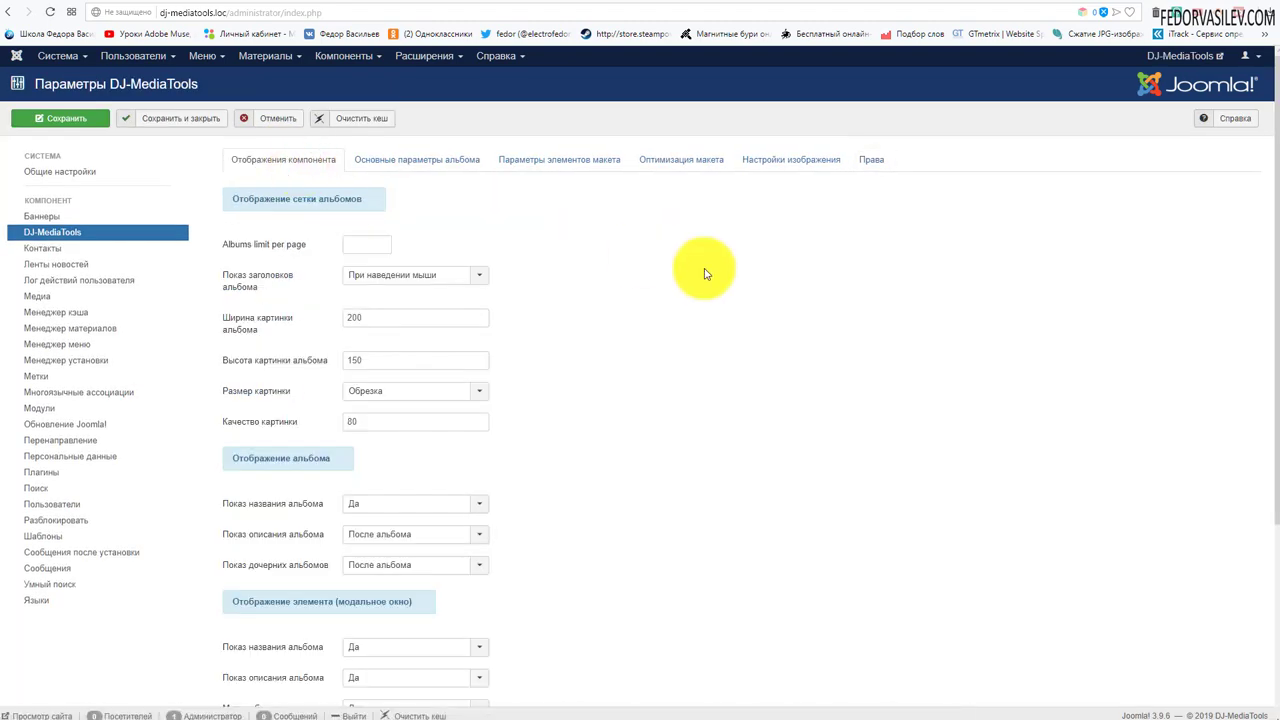
# Examine the component's display options for the album grid, the album and the modal window, through Админы Facebook and Имя на DISQUS.
pyautogui.click(356, 244)
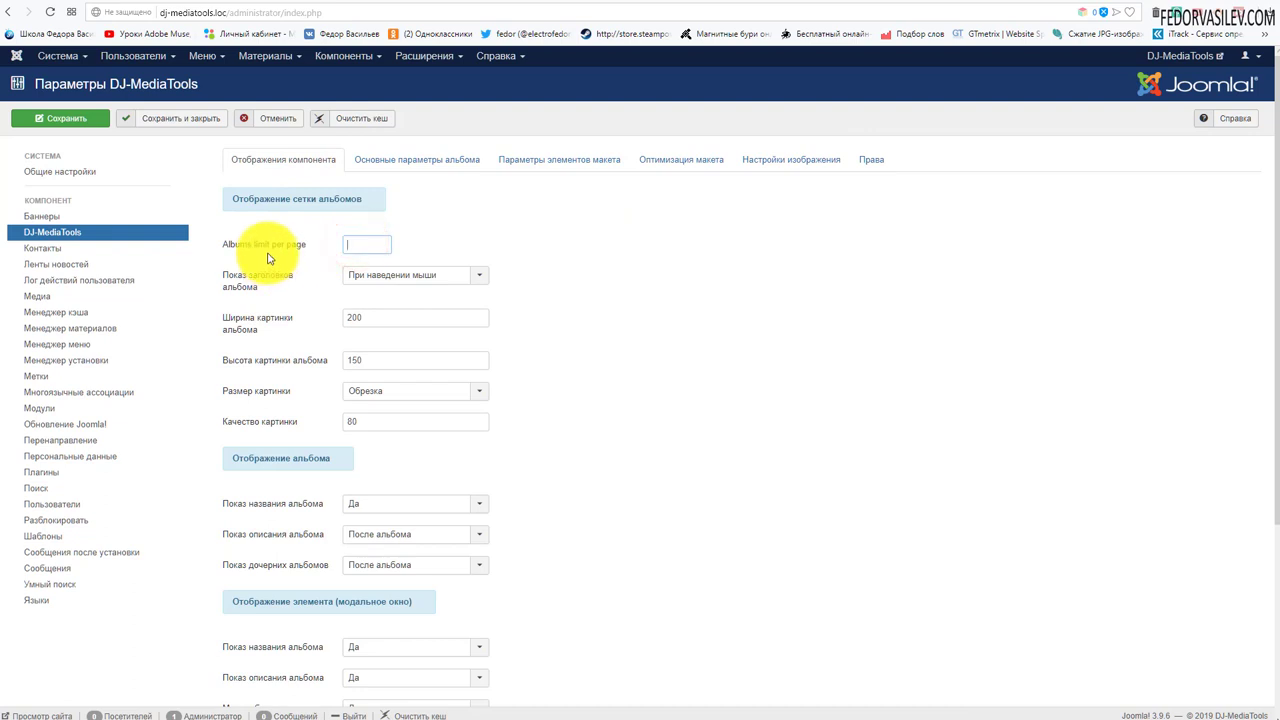
pyautogui.click(368, 270)
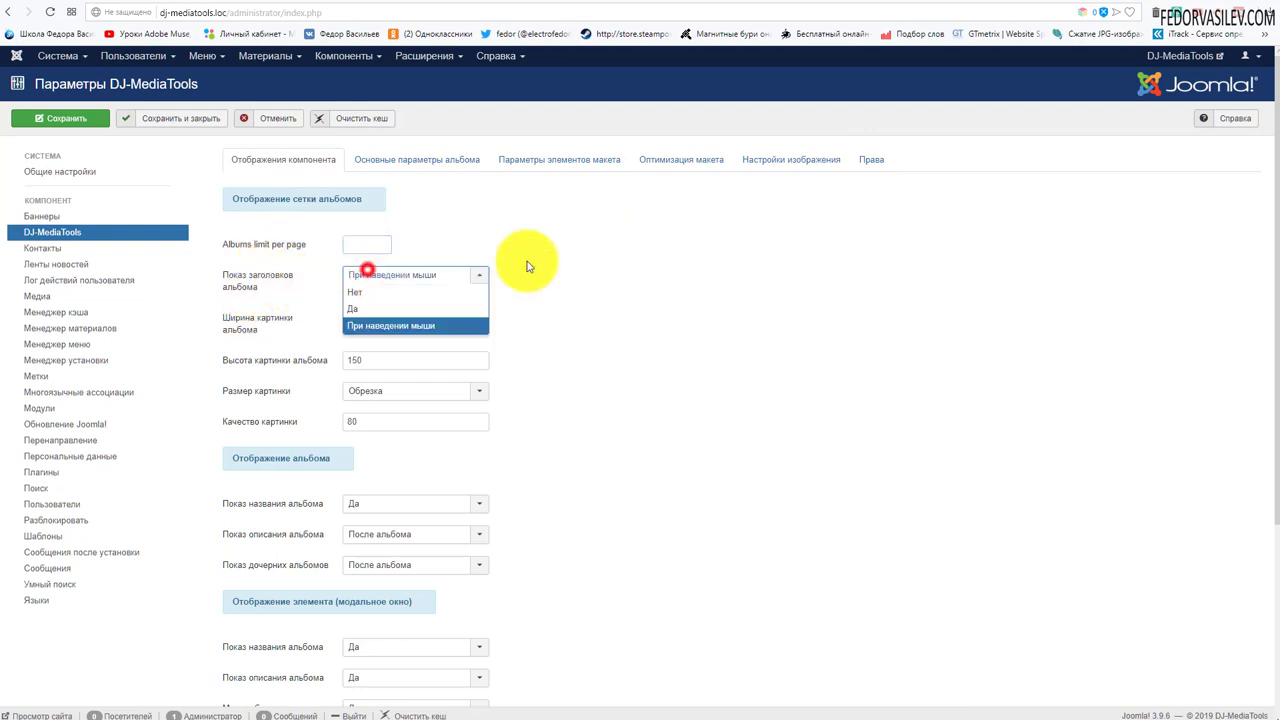
pyautogui.click(601, 263)
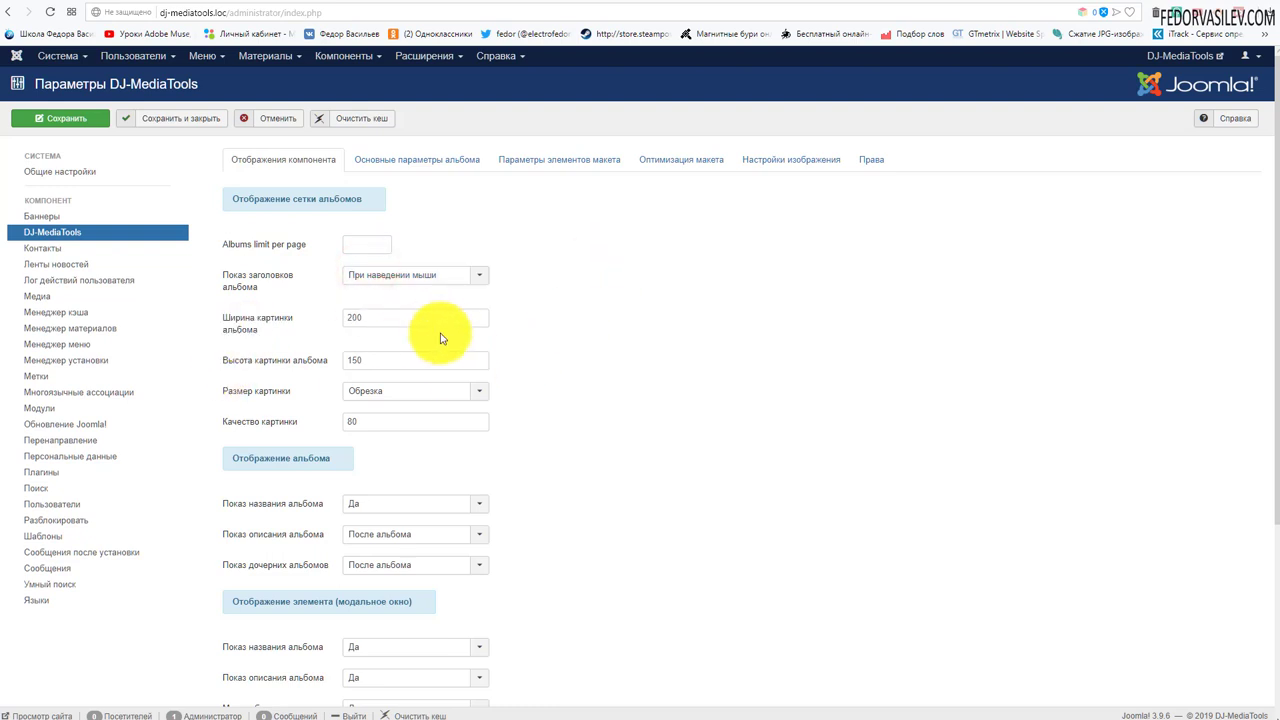
pyautogui.moveTo(420, 316); pyautogui.dragTo(343, 323)
pyautogui.click(653, 368)
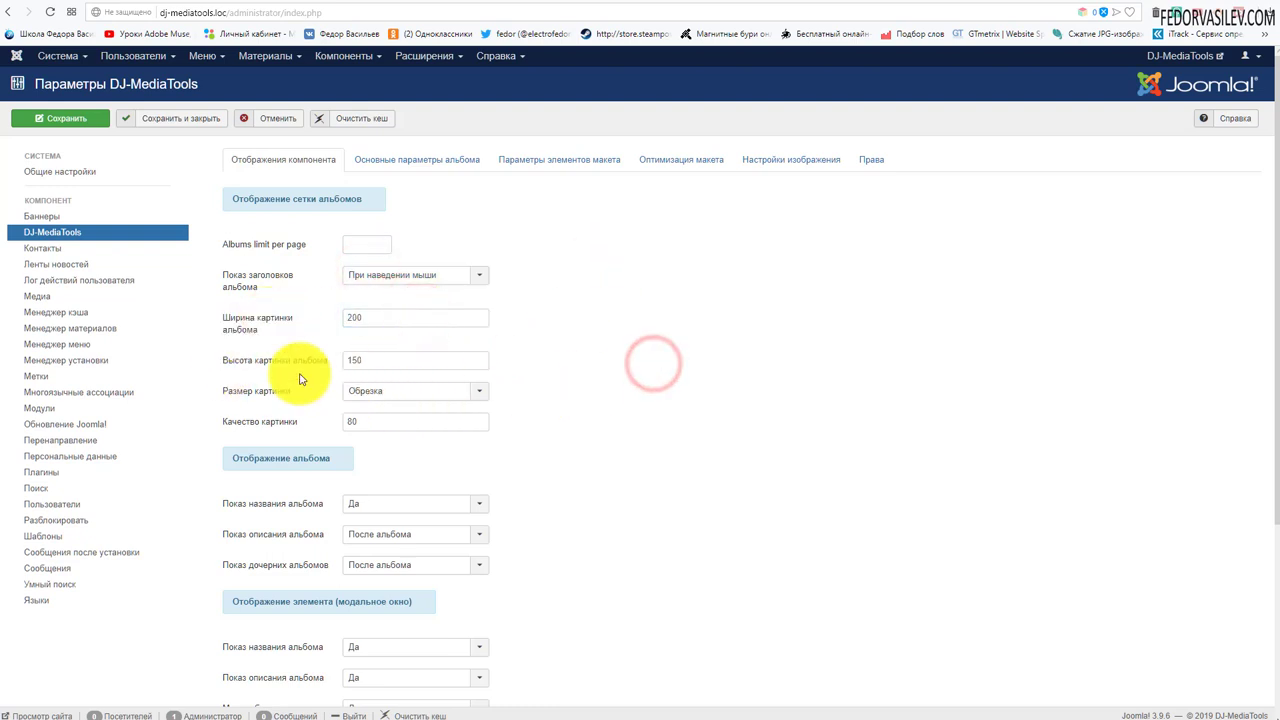
pyautogui.scroll(-2, 676, 363)
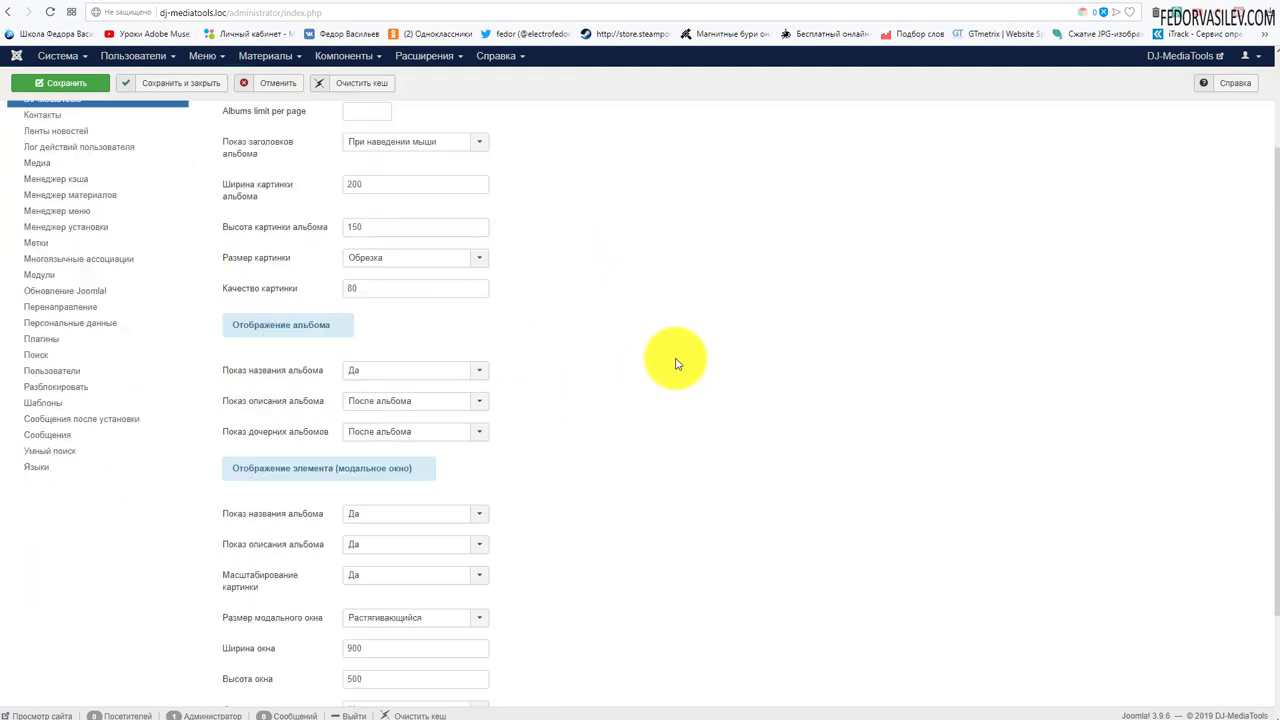
pyautogui.click(364, 291)
pyautogui.scroll(-2, 544, 290)
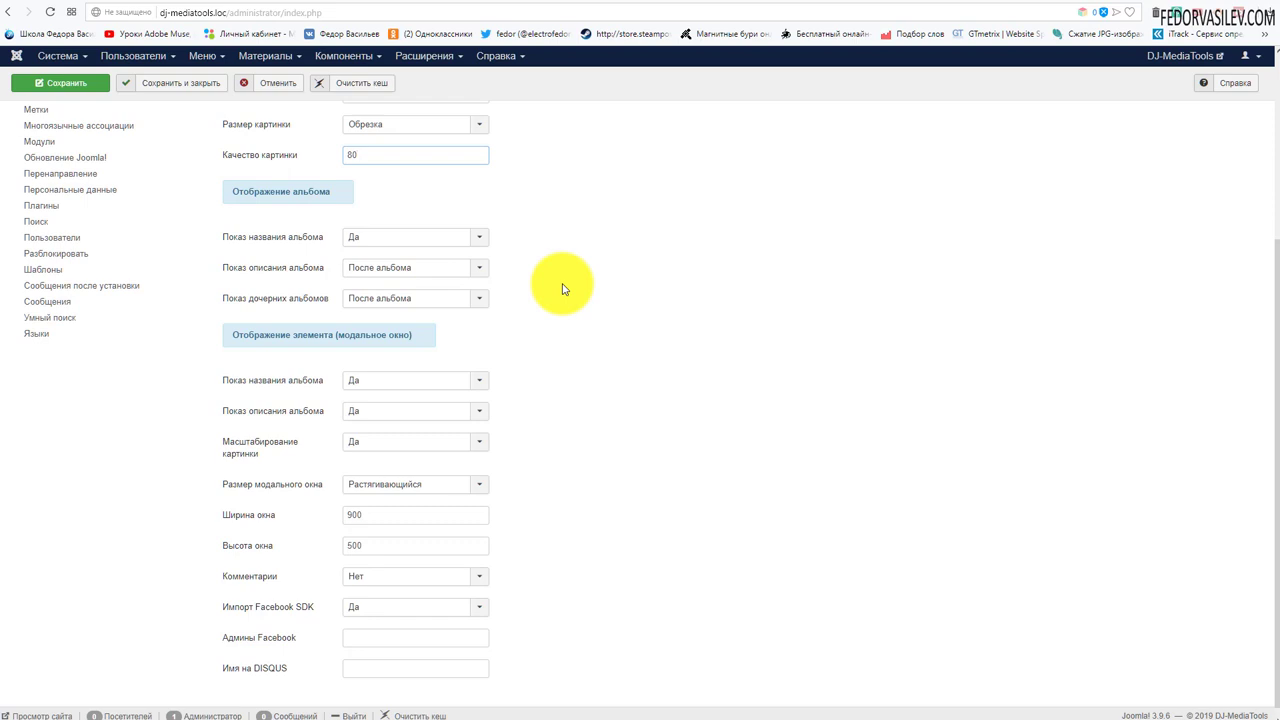
pyautogui.scroll(-1, 562, 289)
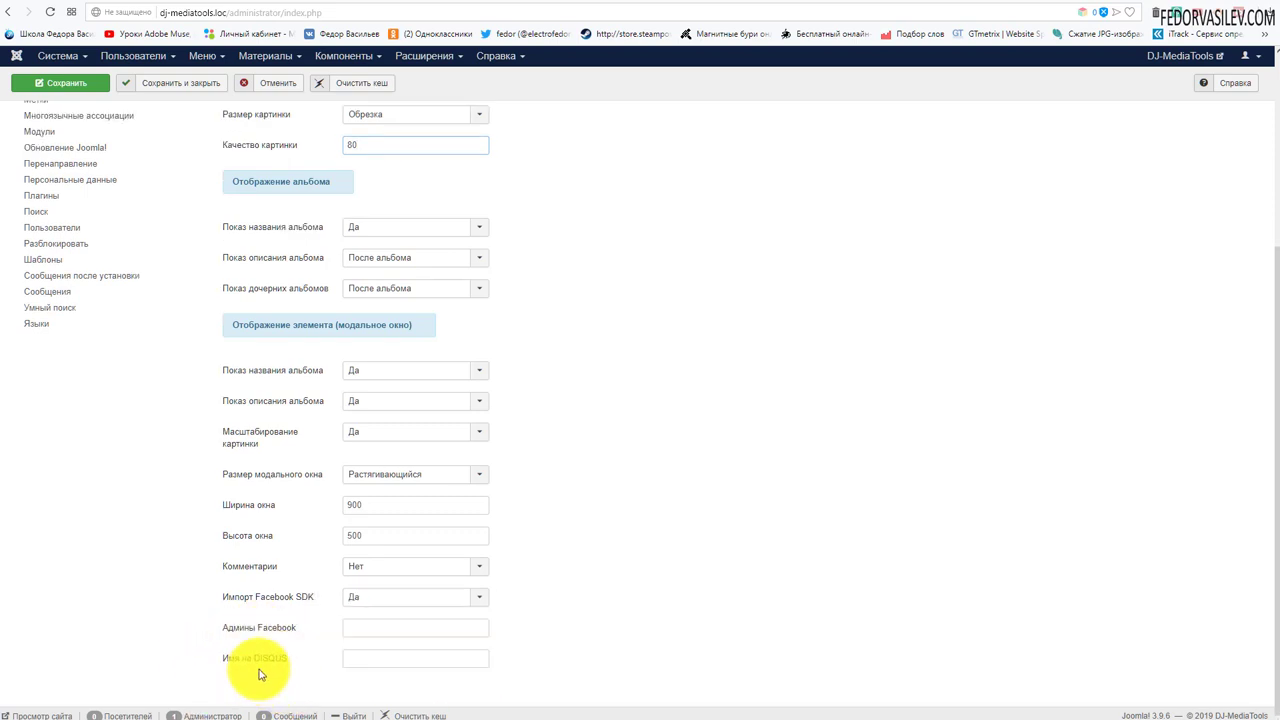
pyautogui.moveTo(276, 667)
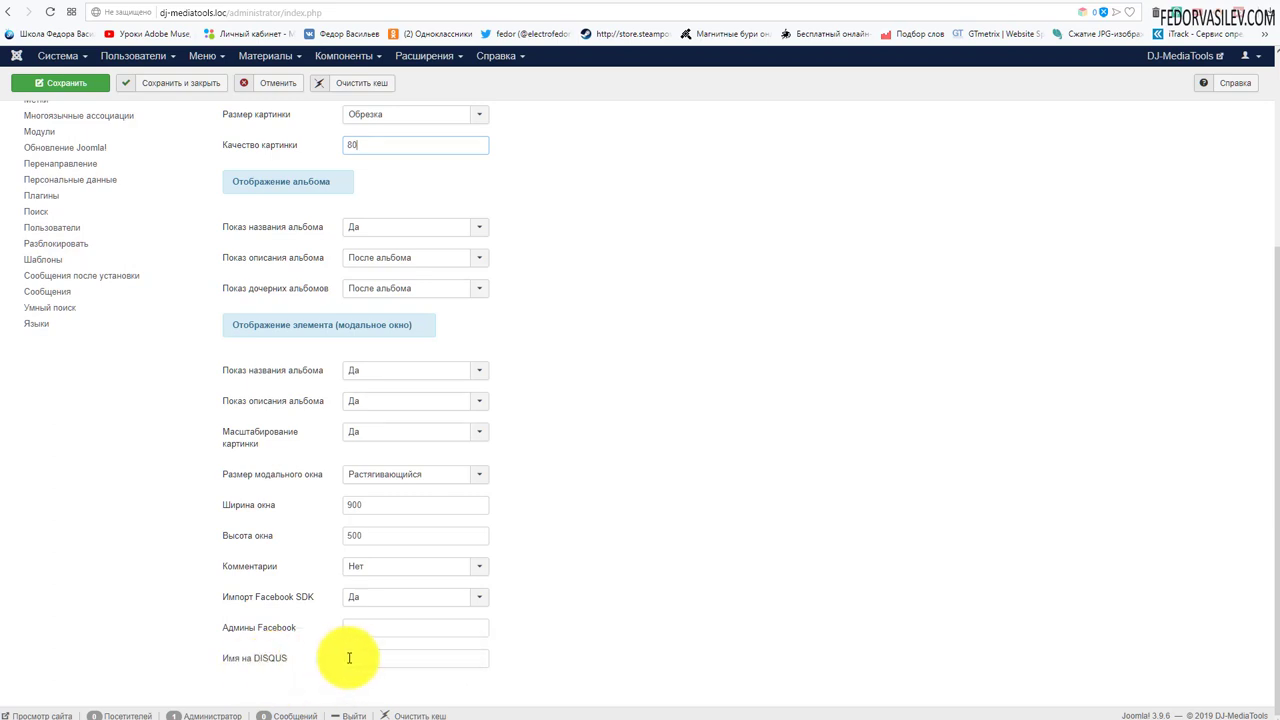
# Examine the Имя на DISQUS, Высота окна and Ширина окна fields of the modal window display options.
pyautogui.click(434, 660)
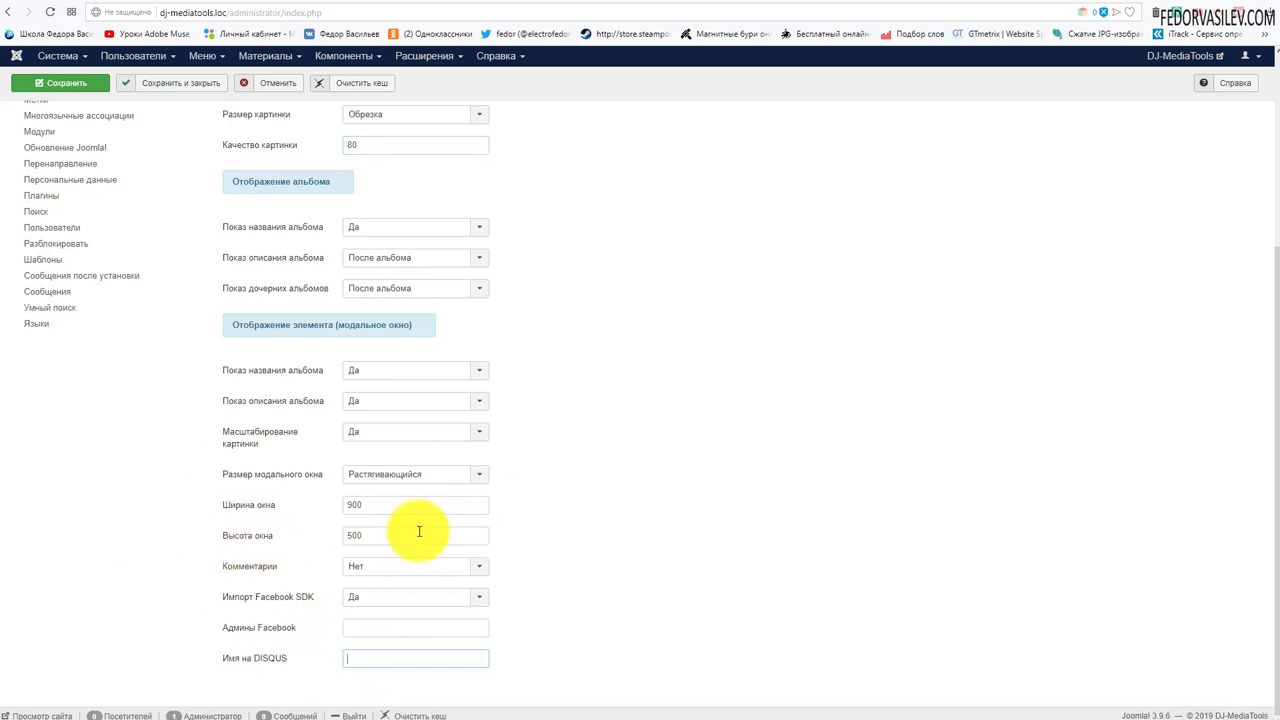
pyautogui.doubleClick(390, 542)
pyautogui.click(369, 504)
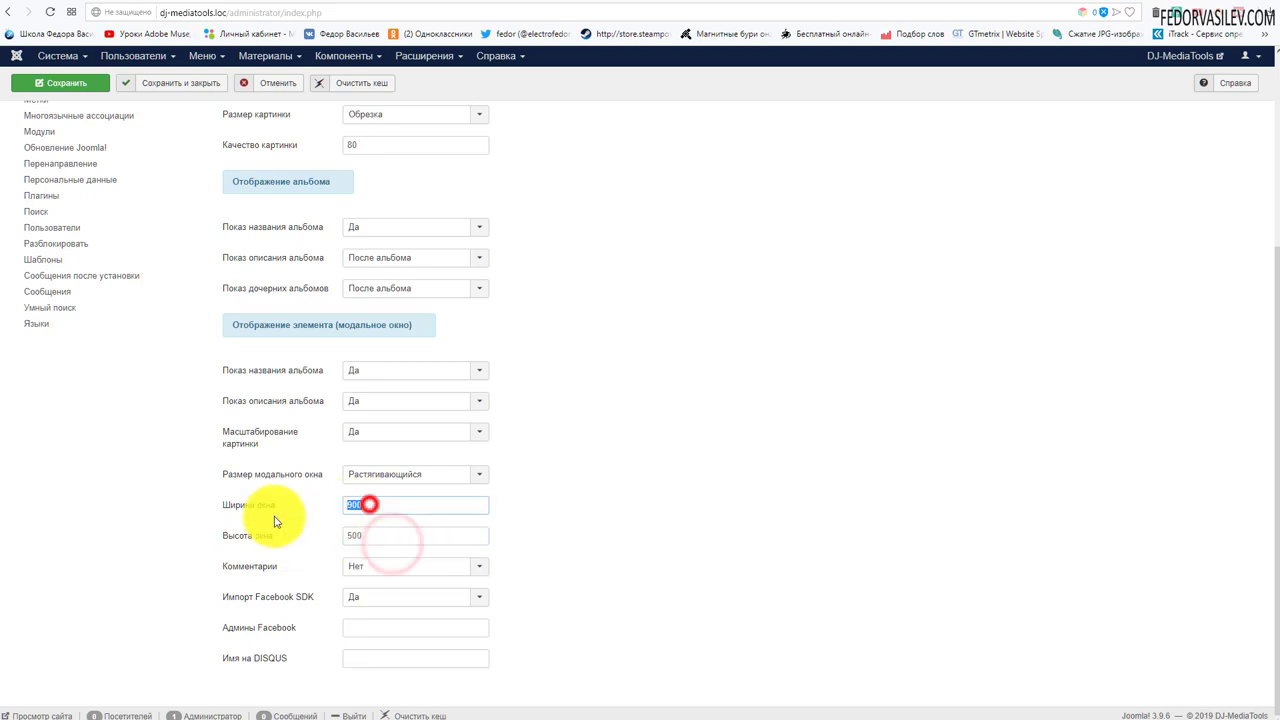
pyautogui.click(652, 524)
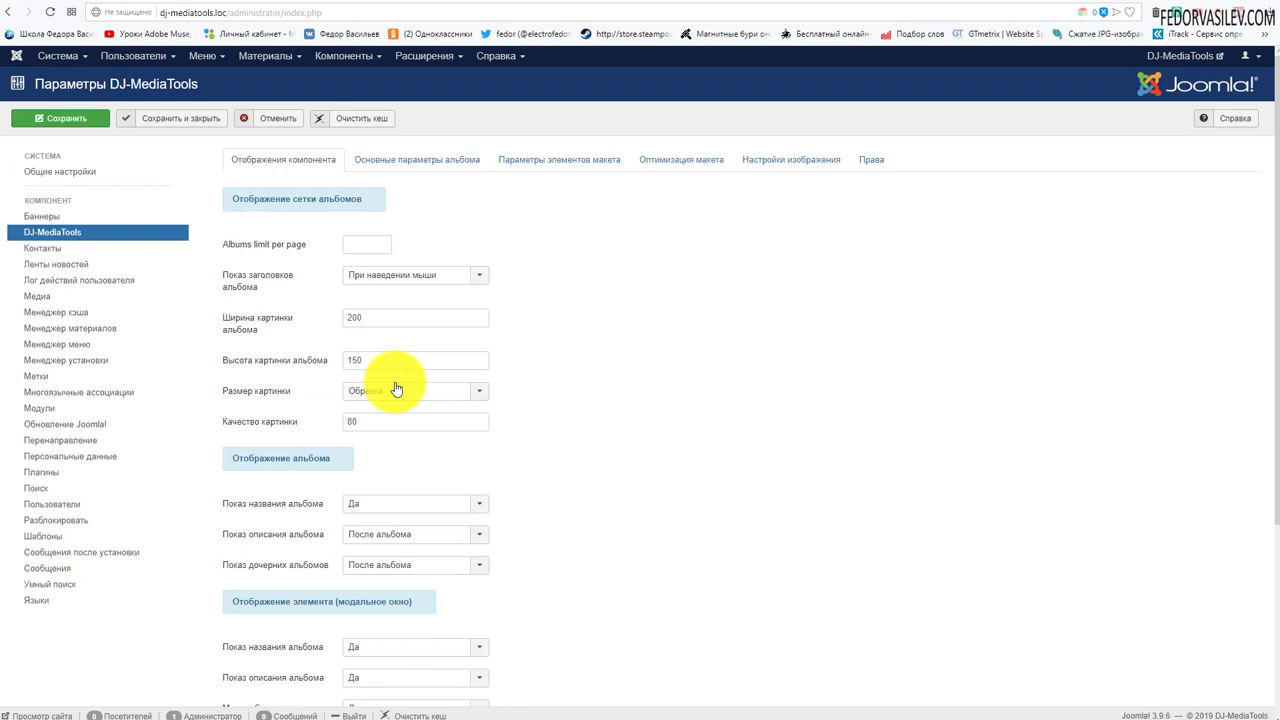
# Examine the Основные параметры альбома options, including the Макет альбома choices, picture width and height, and tab layout parameters.
pyautogui.click(387, 160)
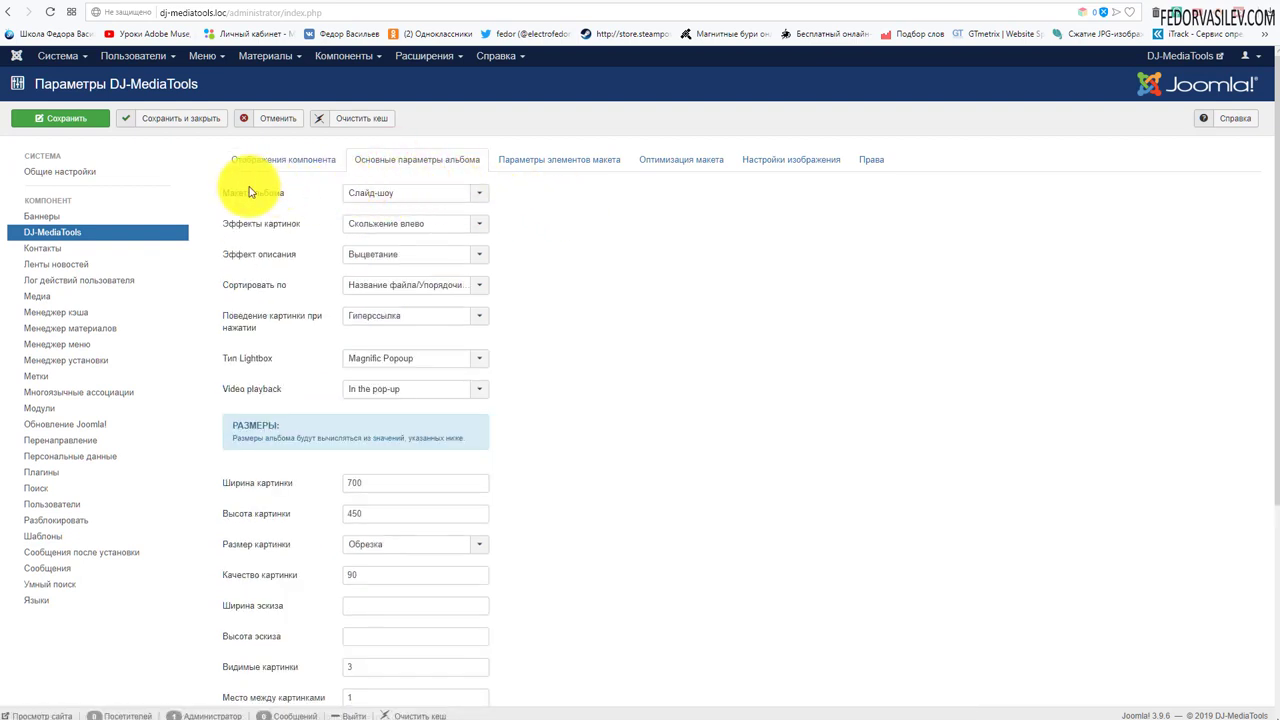
pyautogui.click(400, 192)
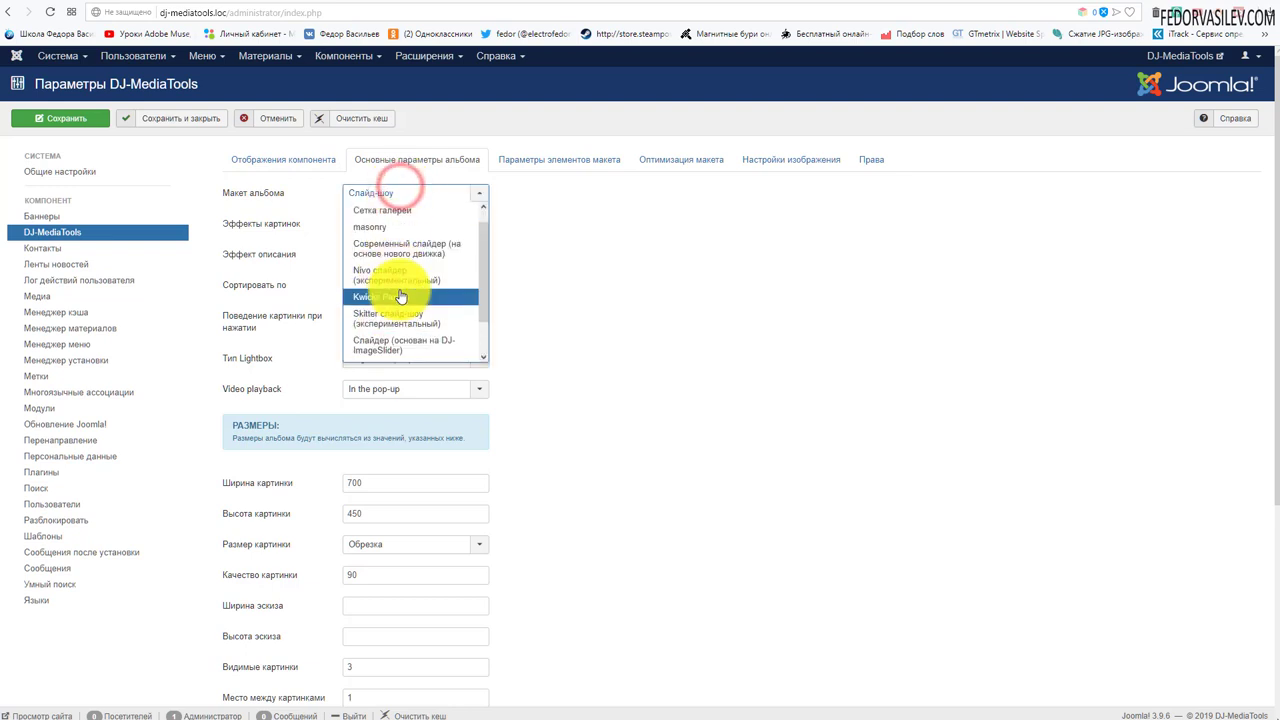
pyautogui.click(632, 291)
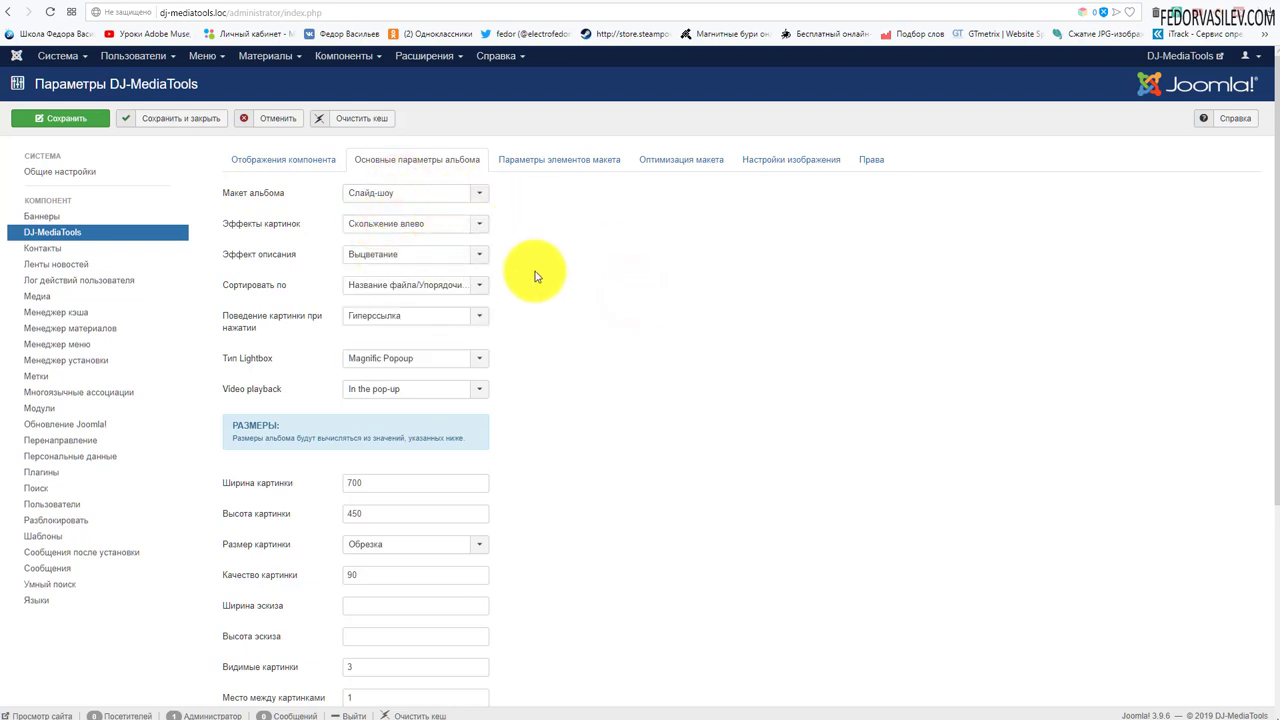
pyautogui.scroll(-2, 535, 277)
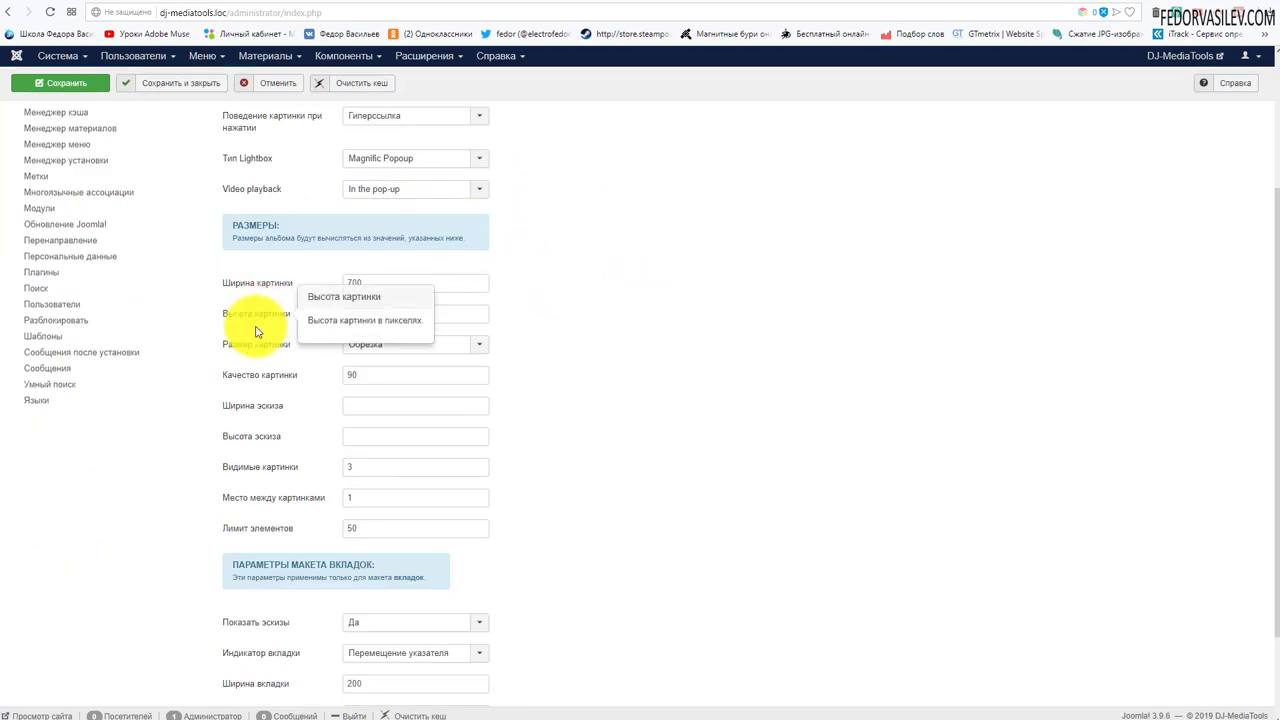
pyautogui.doubleClick(360, 282)
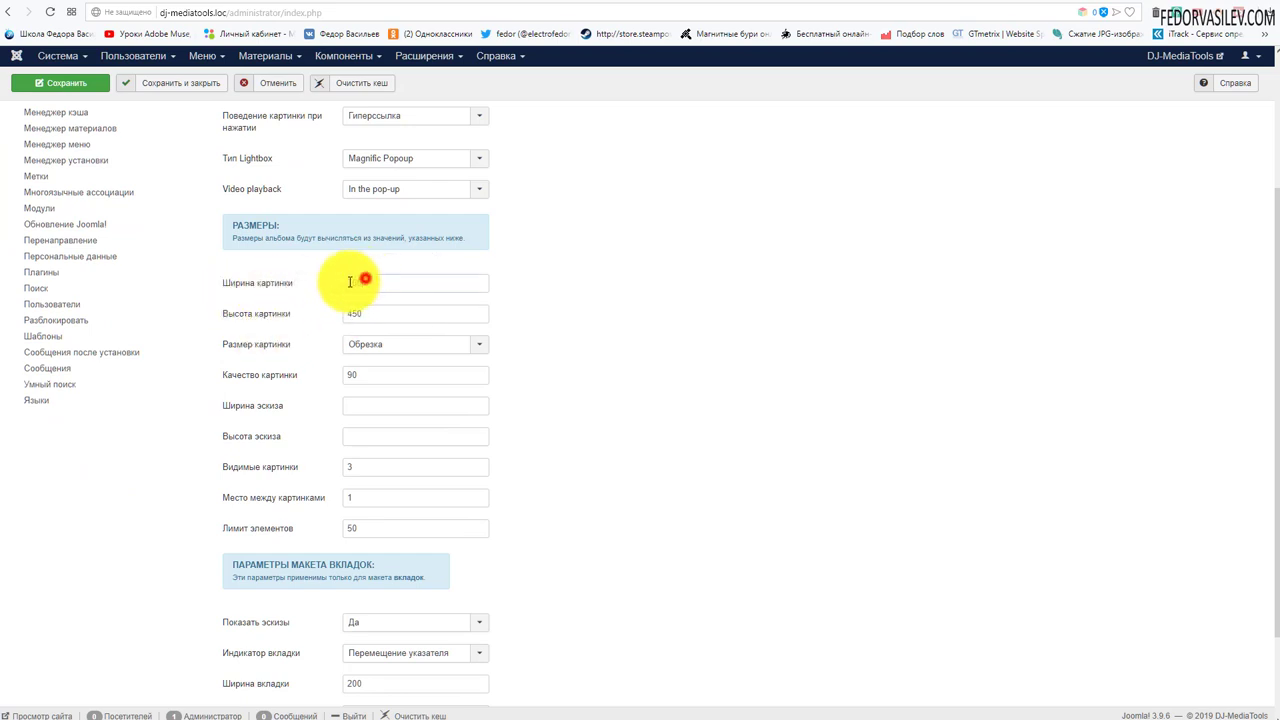
pyautogui.click(709, 290)
pyautogui.doubleClick(400, 314)
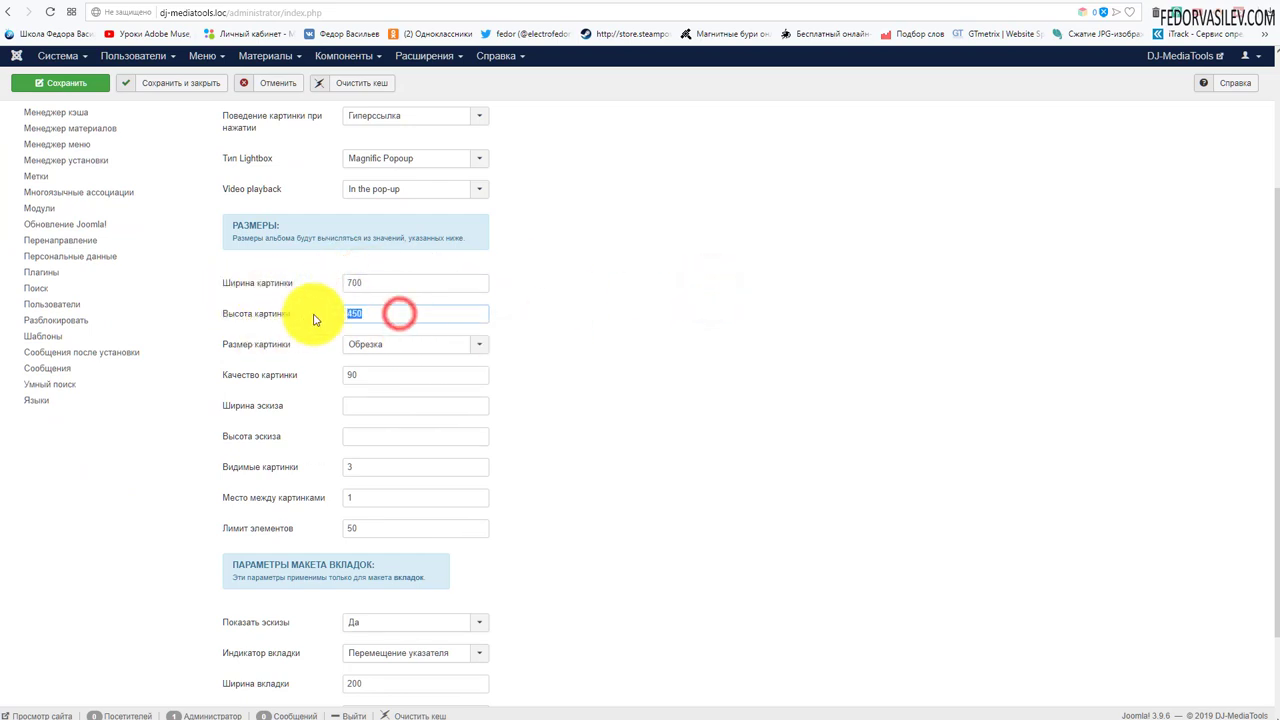
pyautogui.click(621, 285)
pyautogui.scroll(-1, 620, 280)
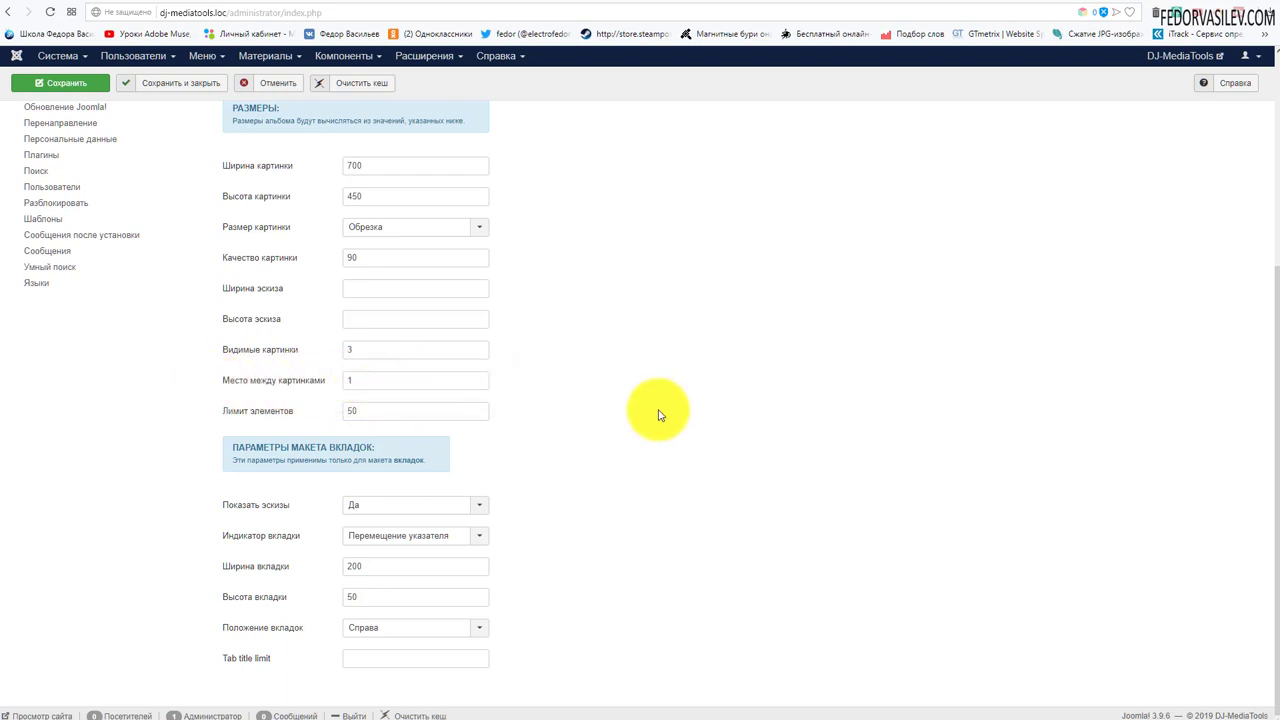
# Show the Параметры элементов макета options and look through the description, EXIF and autoplay settings.
pyautogui.scroll(3, 700, 486)
pyautogui.click(523, 164)
pyautogui.scroll(-2, 620, 268)
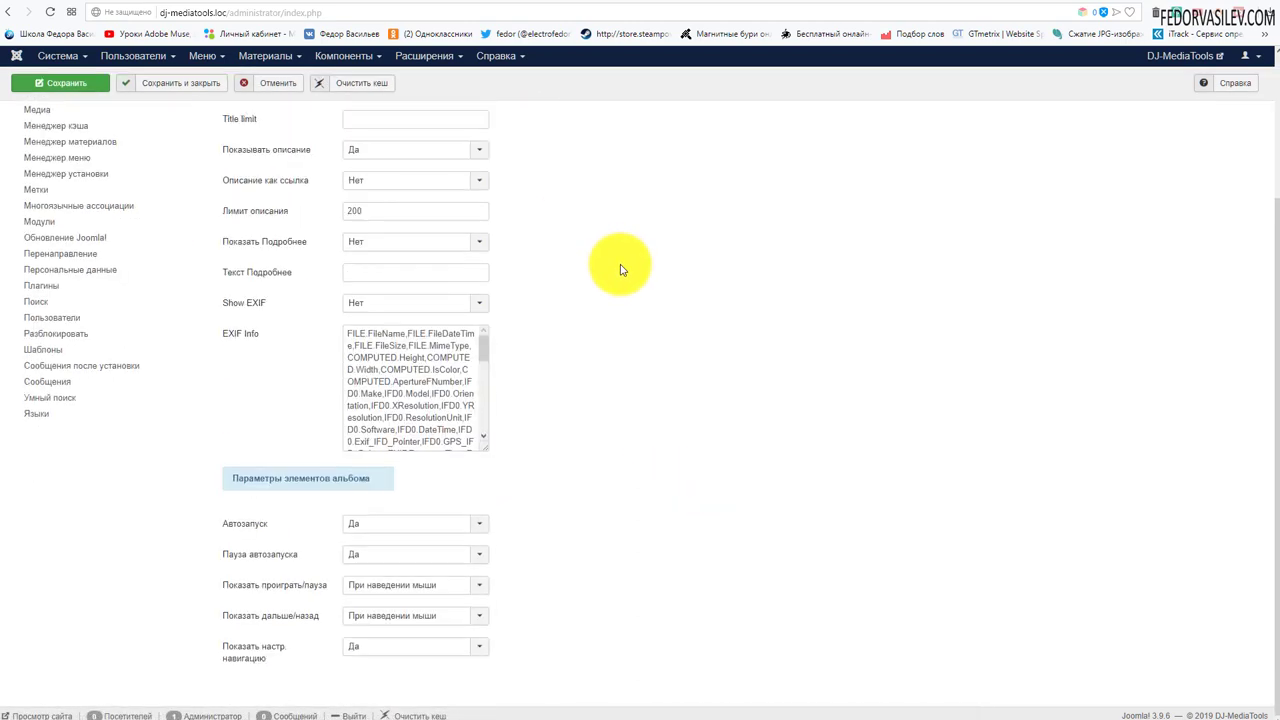
# Examine the Настройка навигации options, including the navigation button images and the choices for Настр. позиция навигации.
pyautogui.scroll(-10, 565, 478)
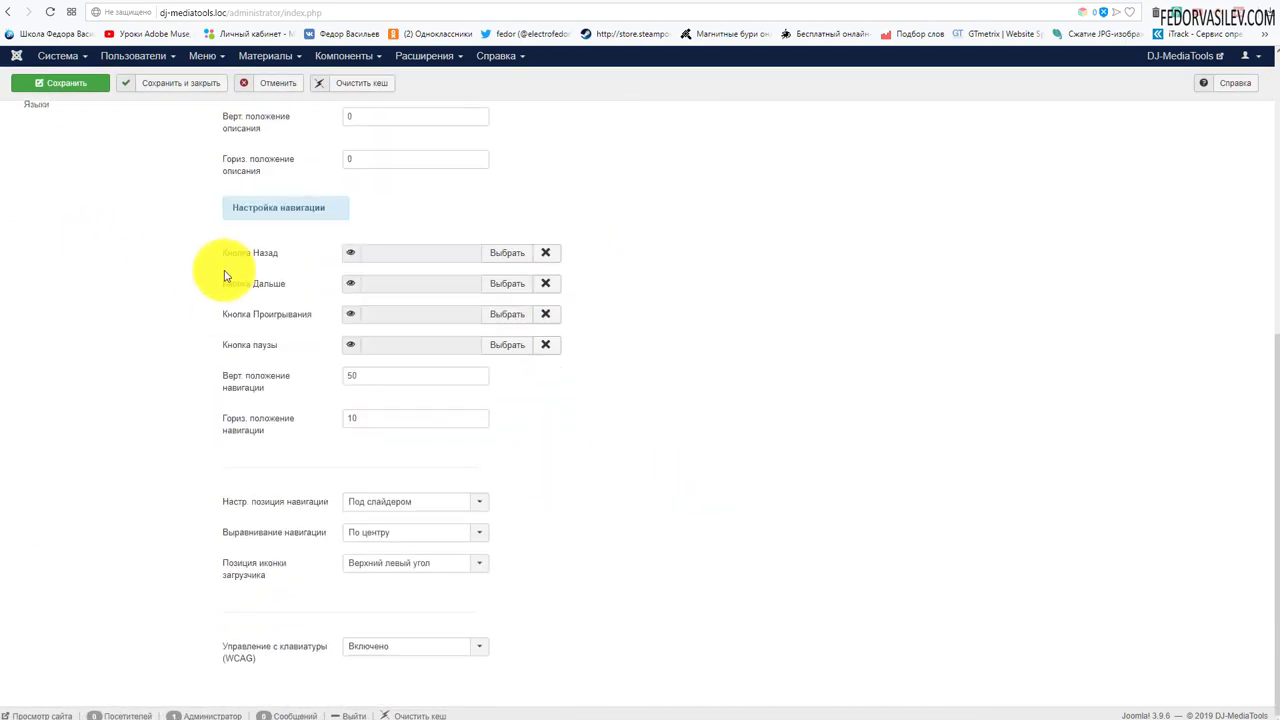
pyautogui.moveTo(237, 262)
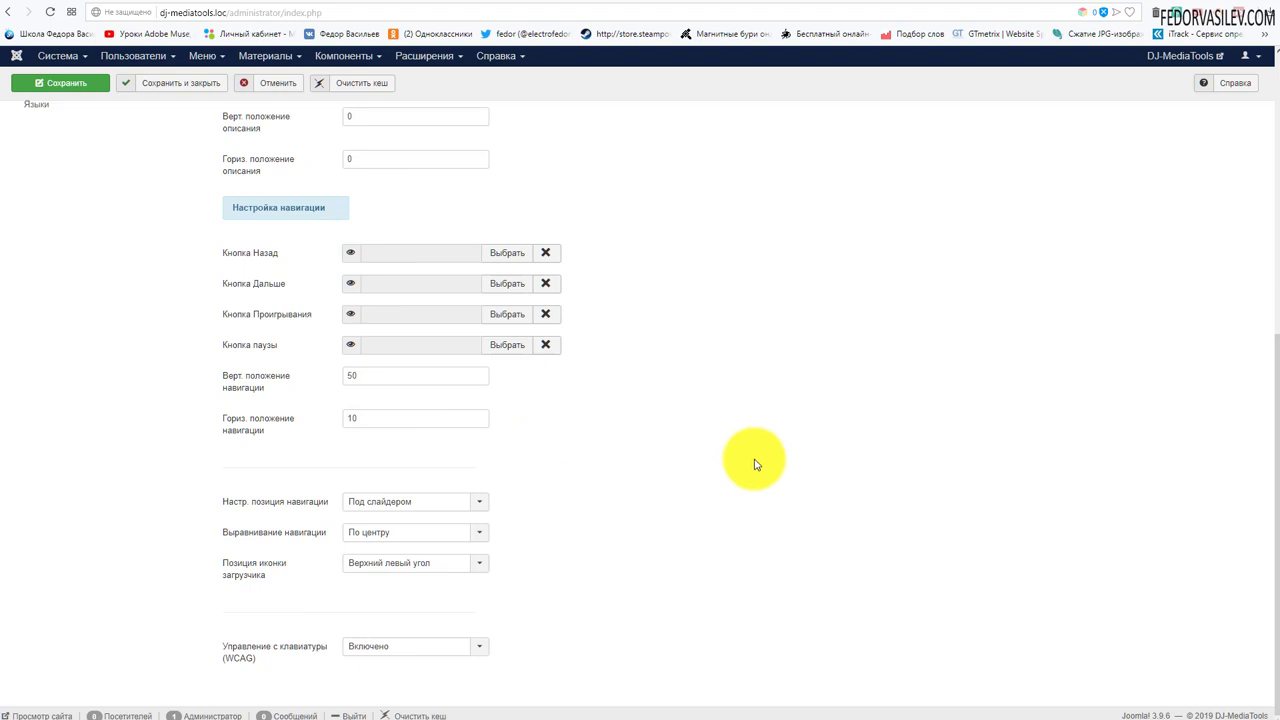
pyautogui.click(474, 500)
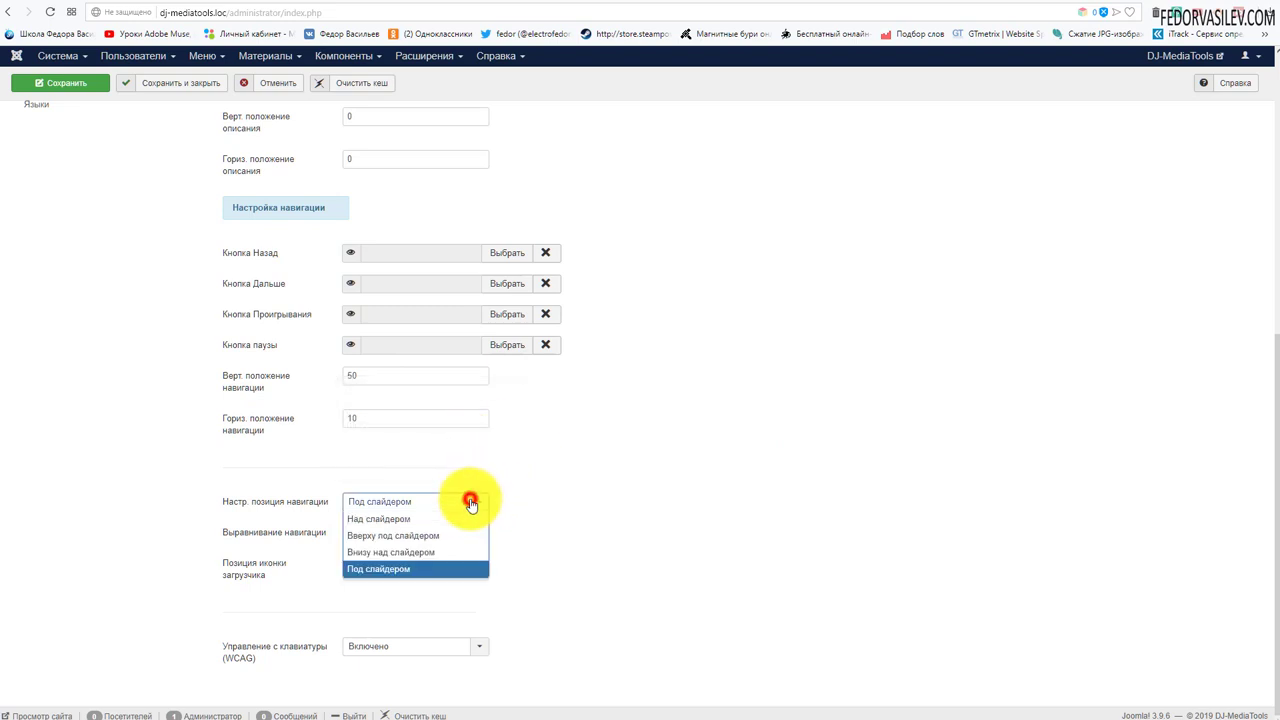
pyautogui.click(570, 474)
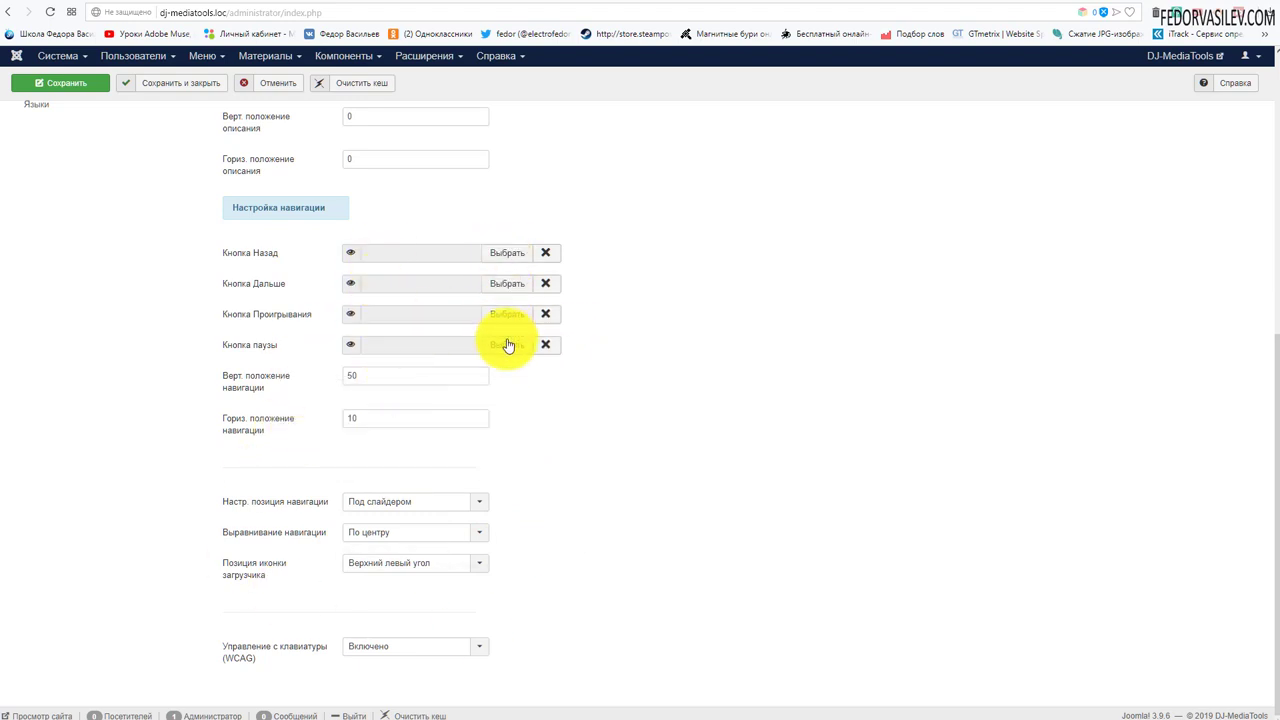
pyautogui.scroll(3, 660, 514)
pyautogui.scroll(3, 665, 537)
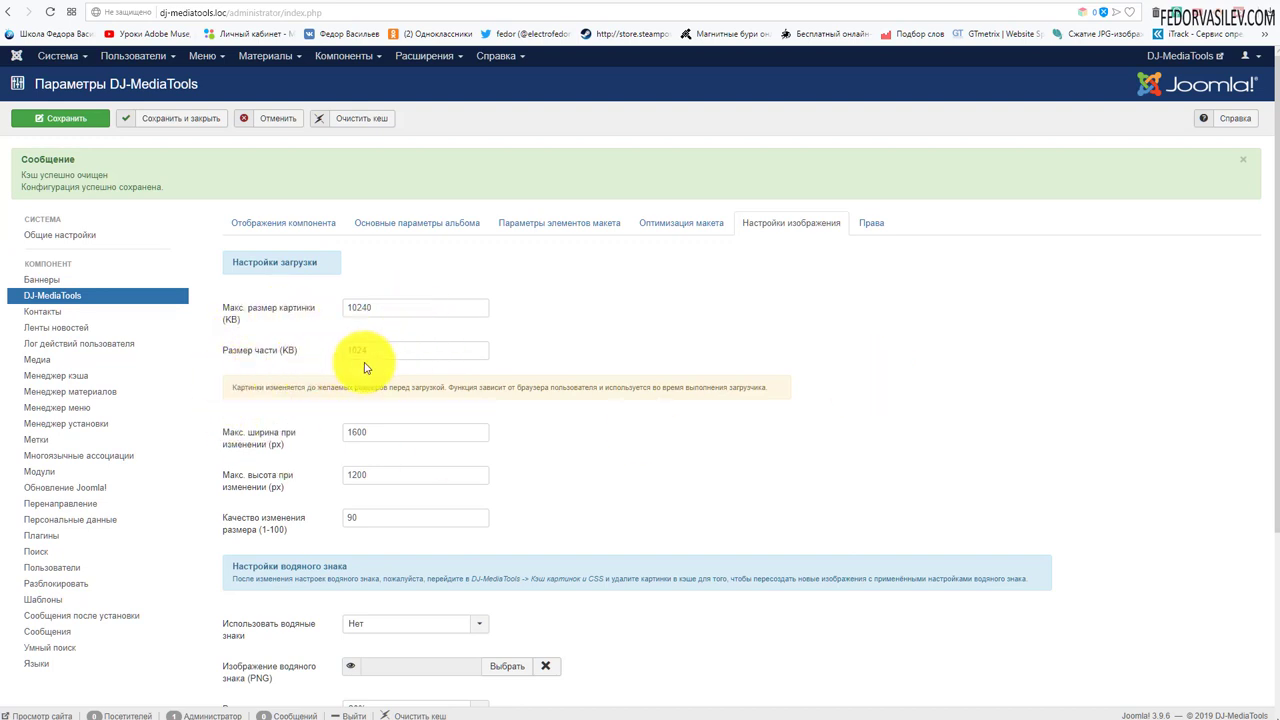
# Examine the Настройки изображения options, covering Качество изменения размера and the choices for Использовать водяные знаки.
pyautogui.scroll(-3, 686, 349)
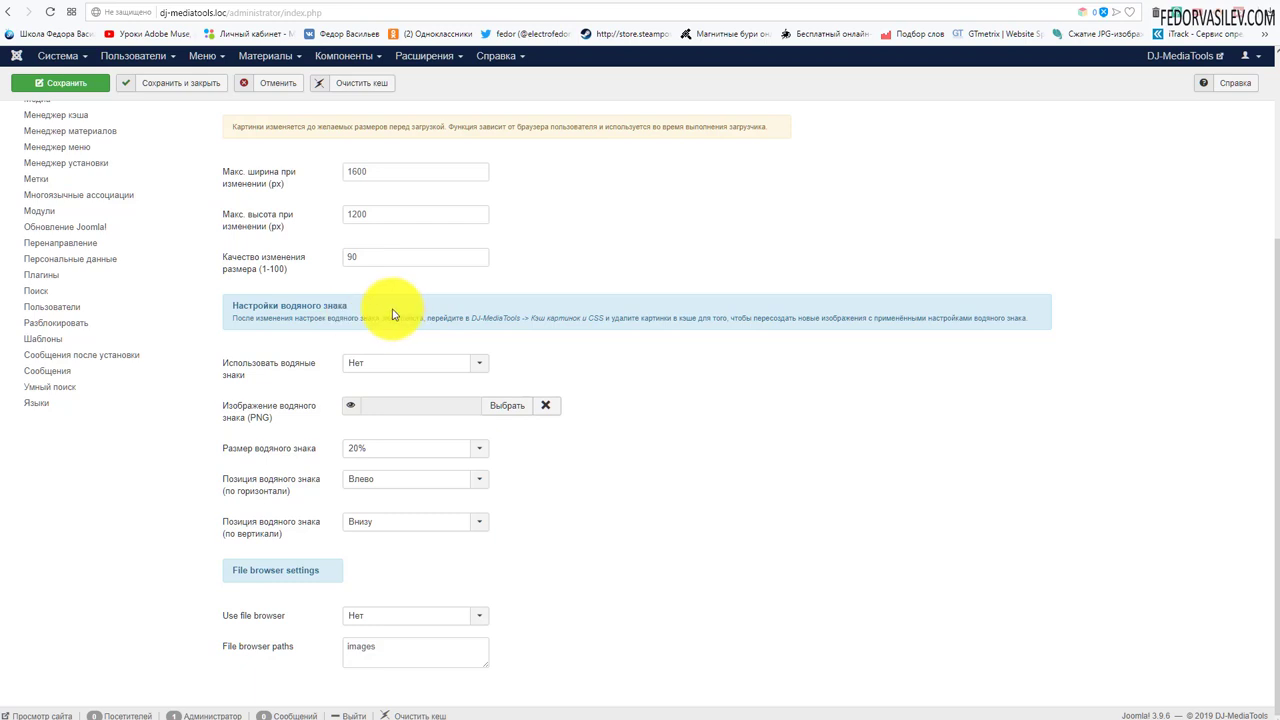
pyautogui.doubleClick(353, 259)
pyautogui.click(827, 190)
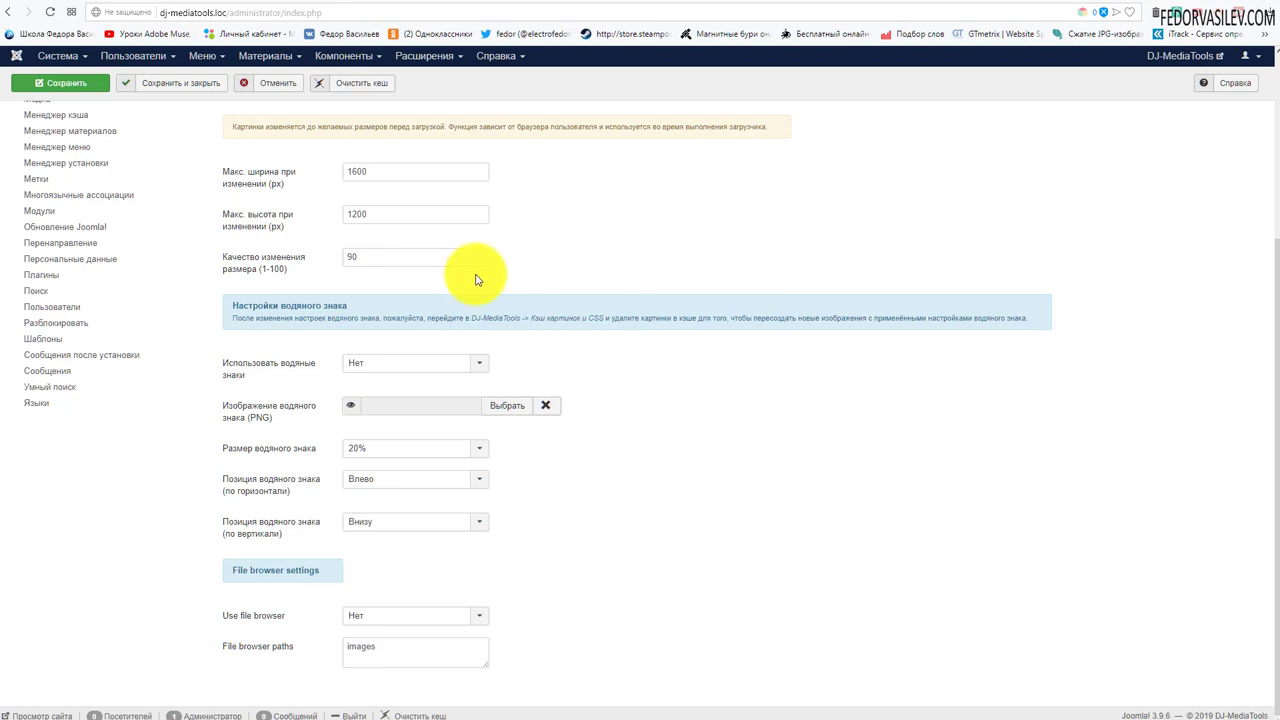
pyautogui.doubleClick(372, 258)
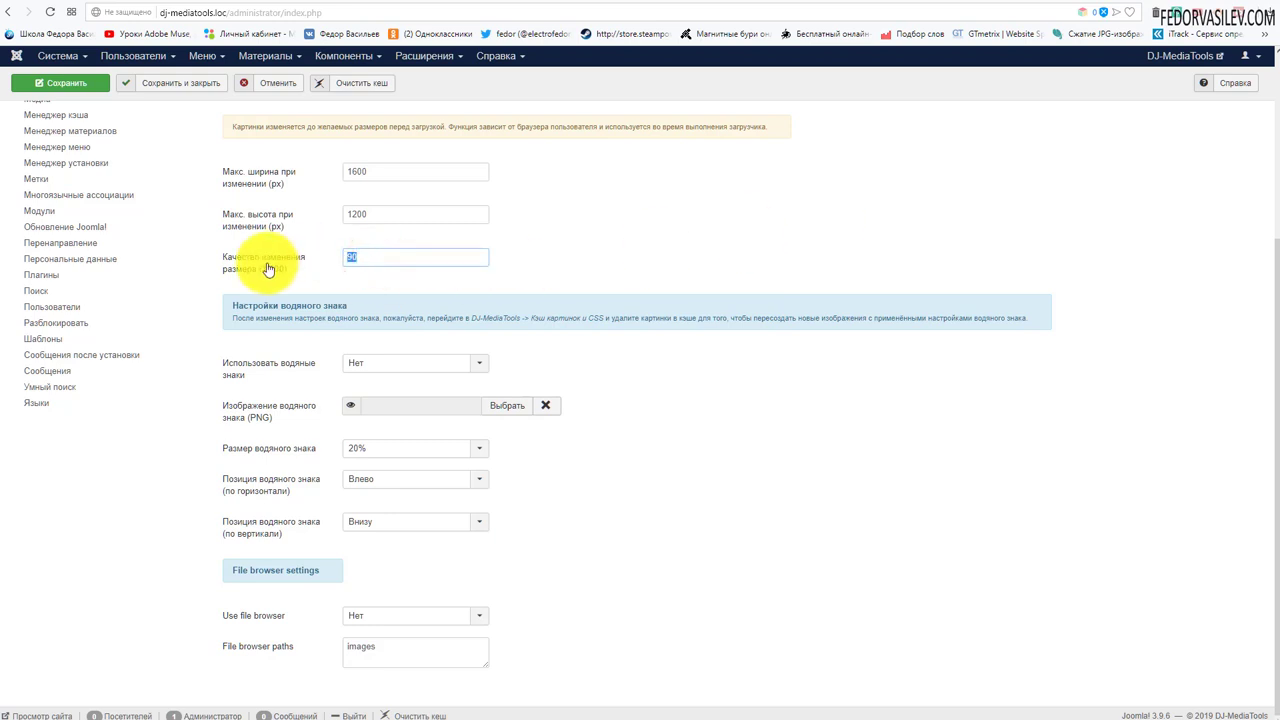
pyautogui.moveTo(328, 380)
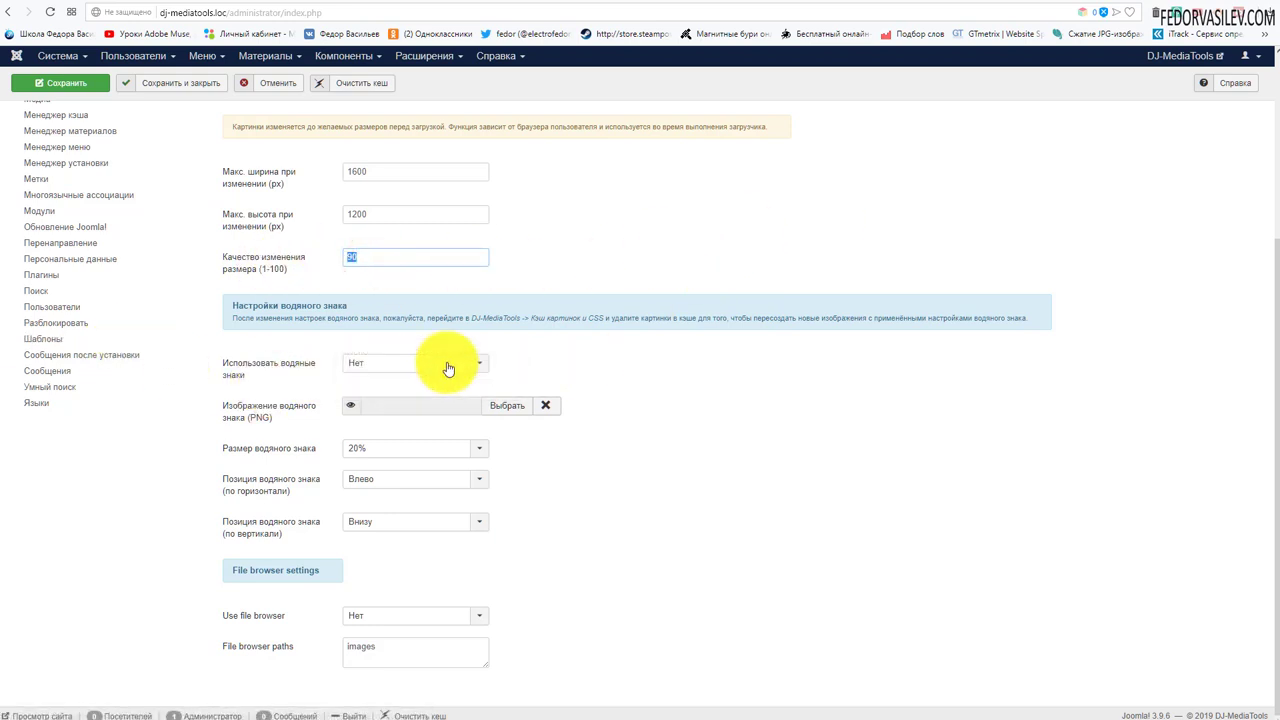
pyautogui.click(443, 362)
pyautogui.click(726, 355)
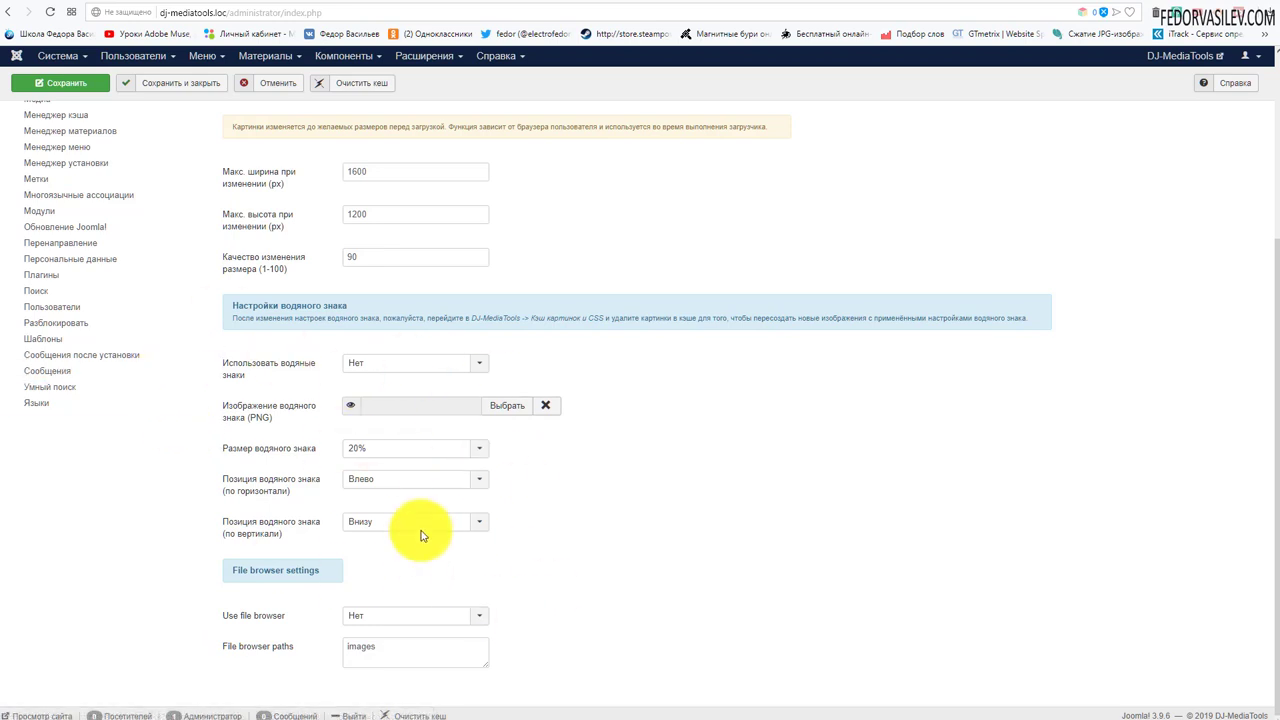
# Set Использовать водяные знаки to Да in the watermark settings.
pyautogui.moveTo(243, 381)
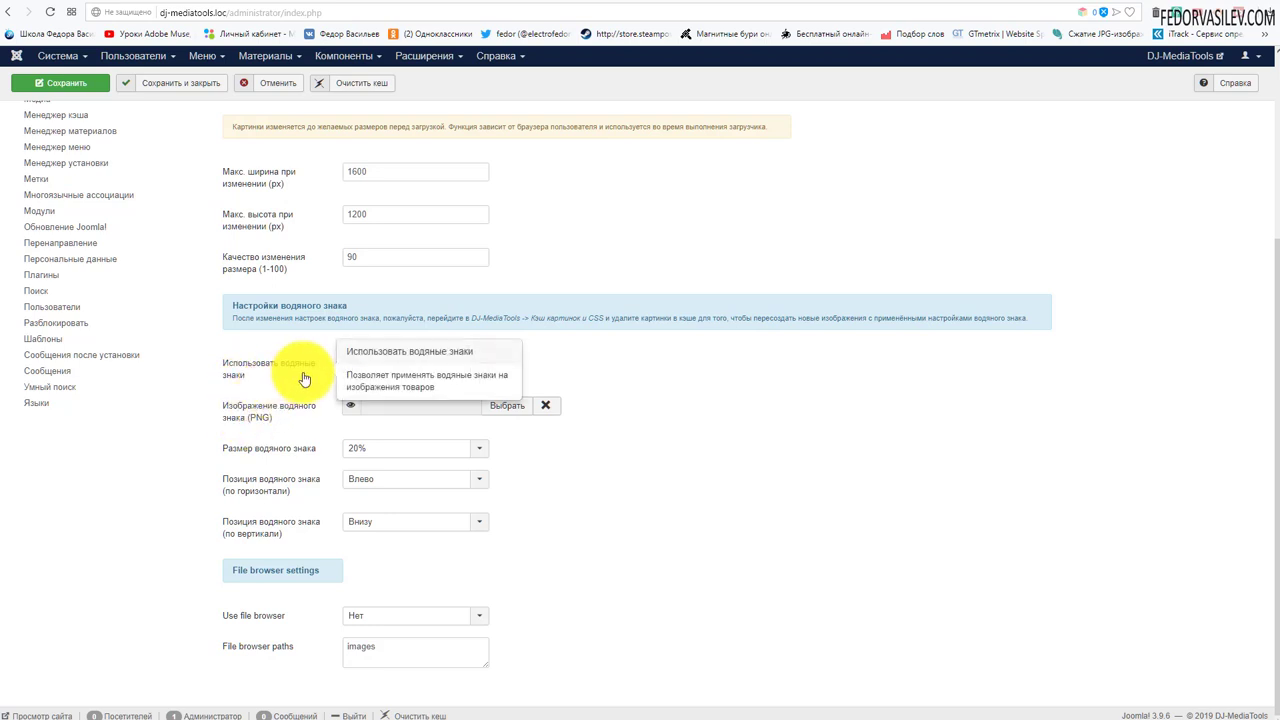
pyautogui.click(444, 367)
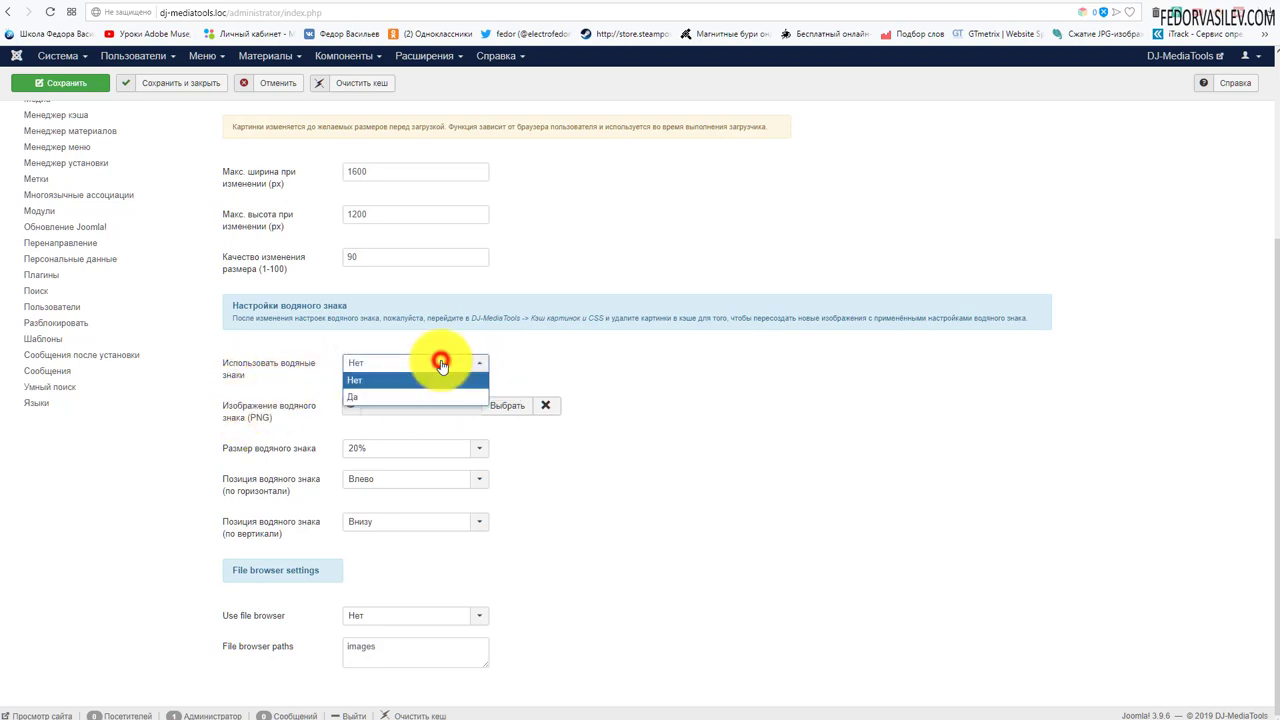
pyautogui.click(390, 395)
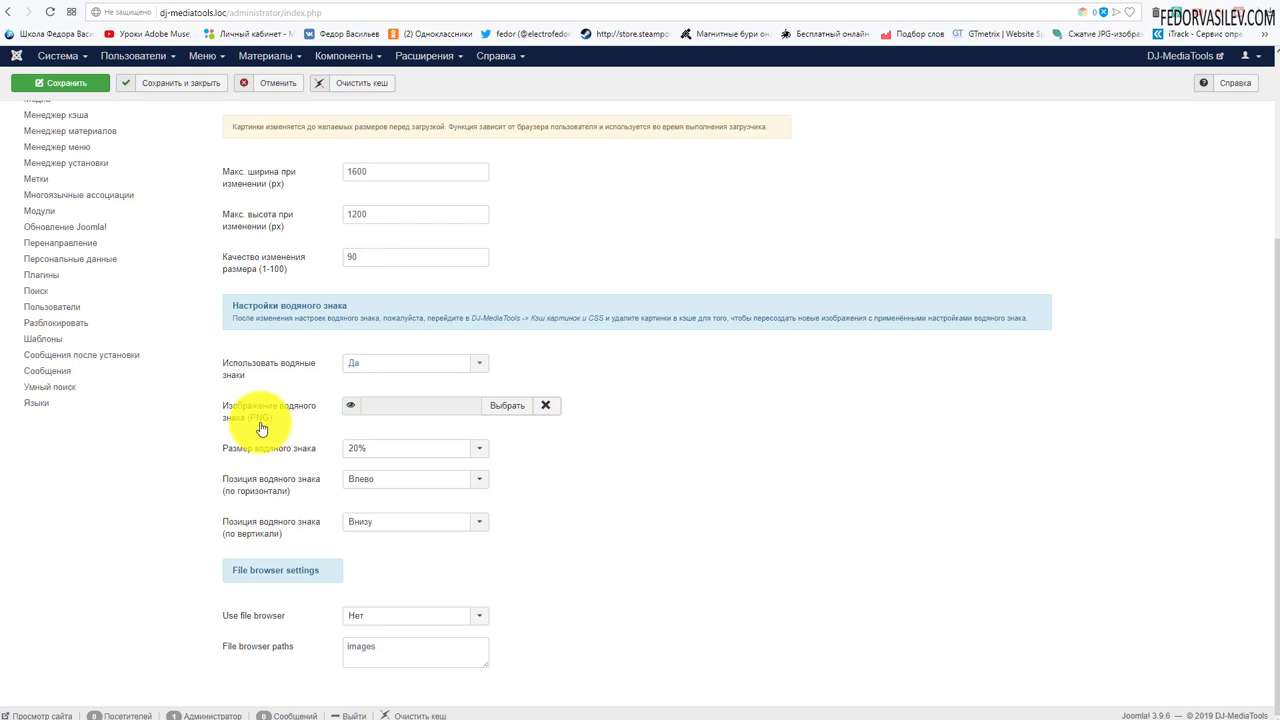
# Upload logo-podval.png from the computer's 2018 logo folder and insert it as the PNG watermark image.
pyautogui.click(499, 412)
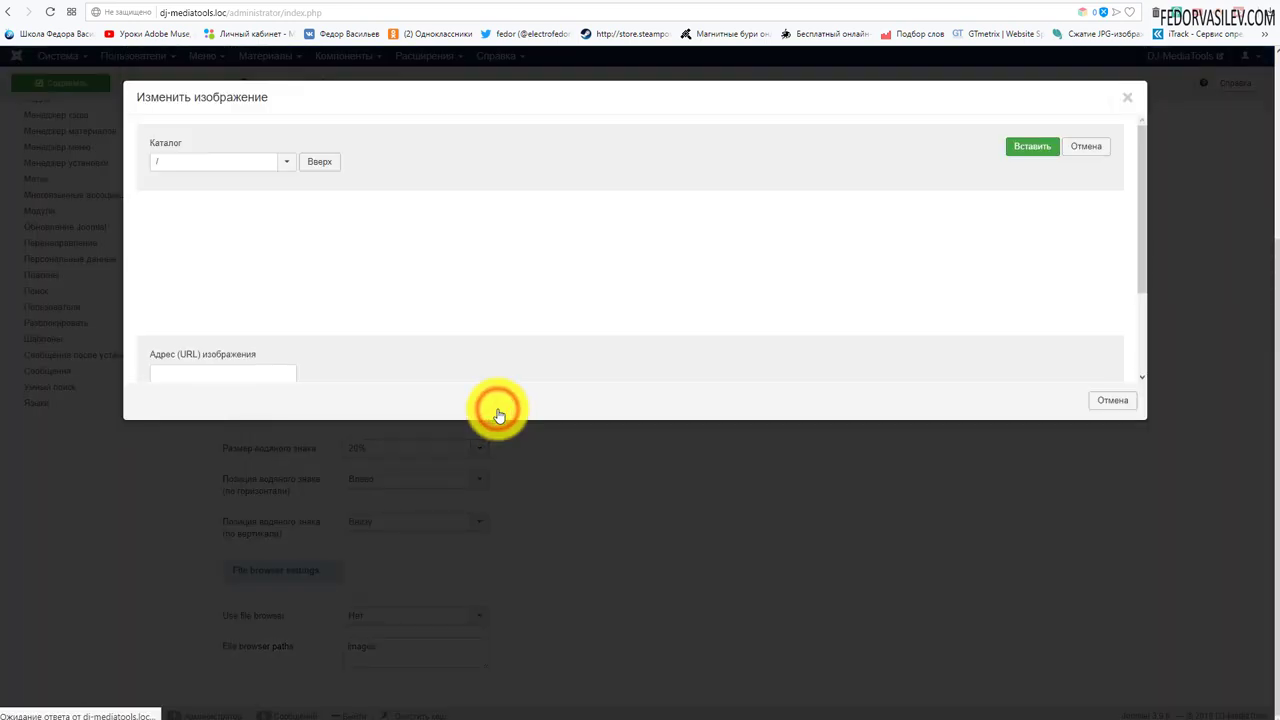
pyautogui.scroll(-1, 405, 295)
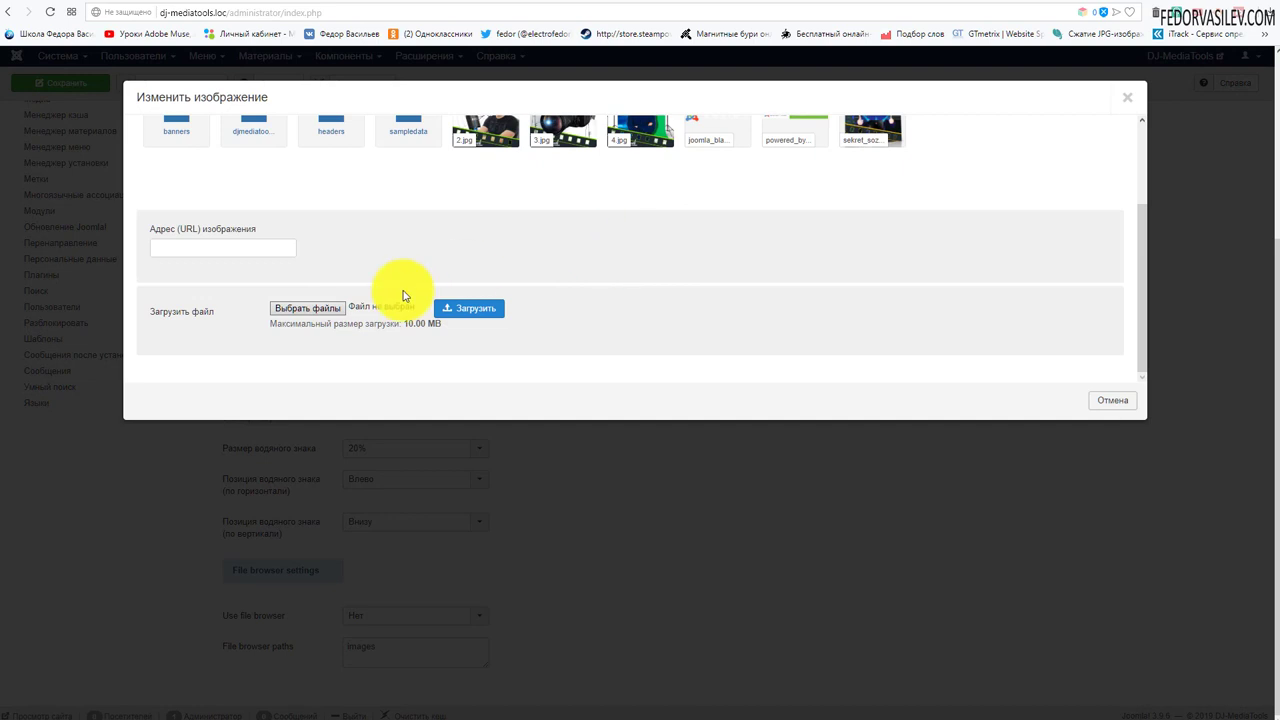
pyautogui.click(310, 310)
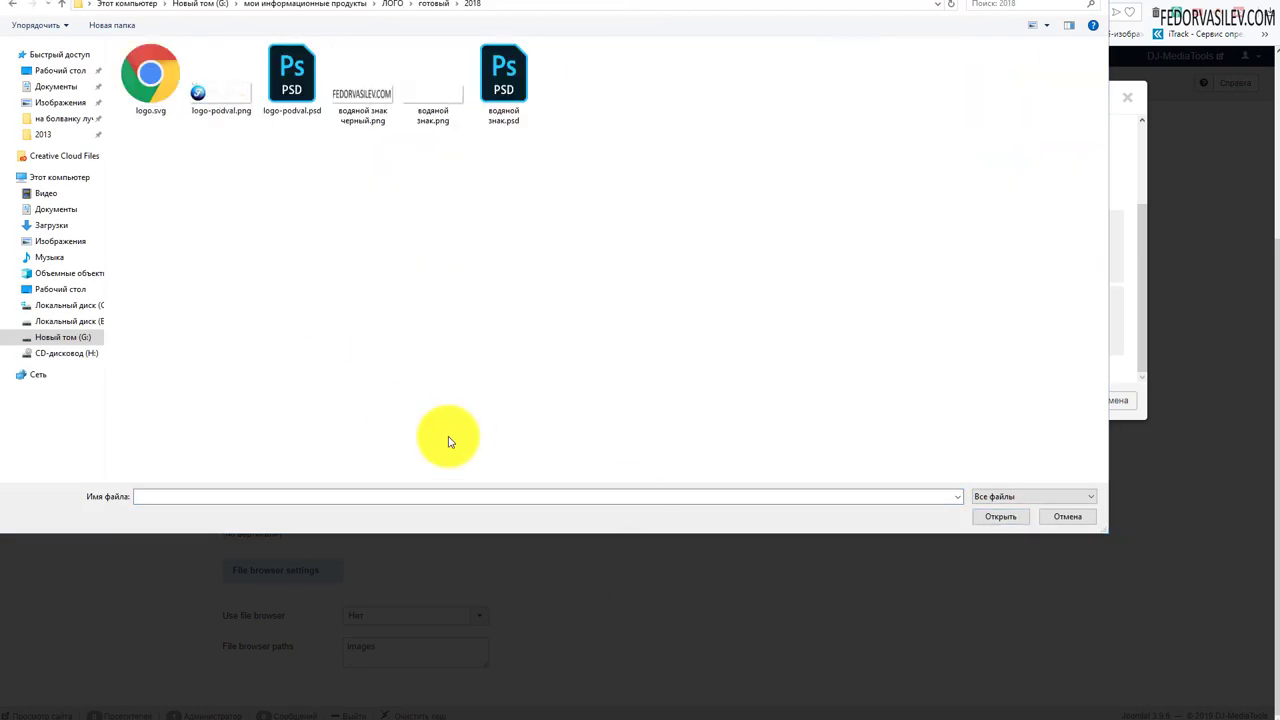
pyautogui.click(246, 179)
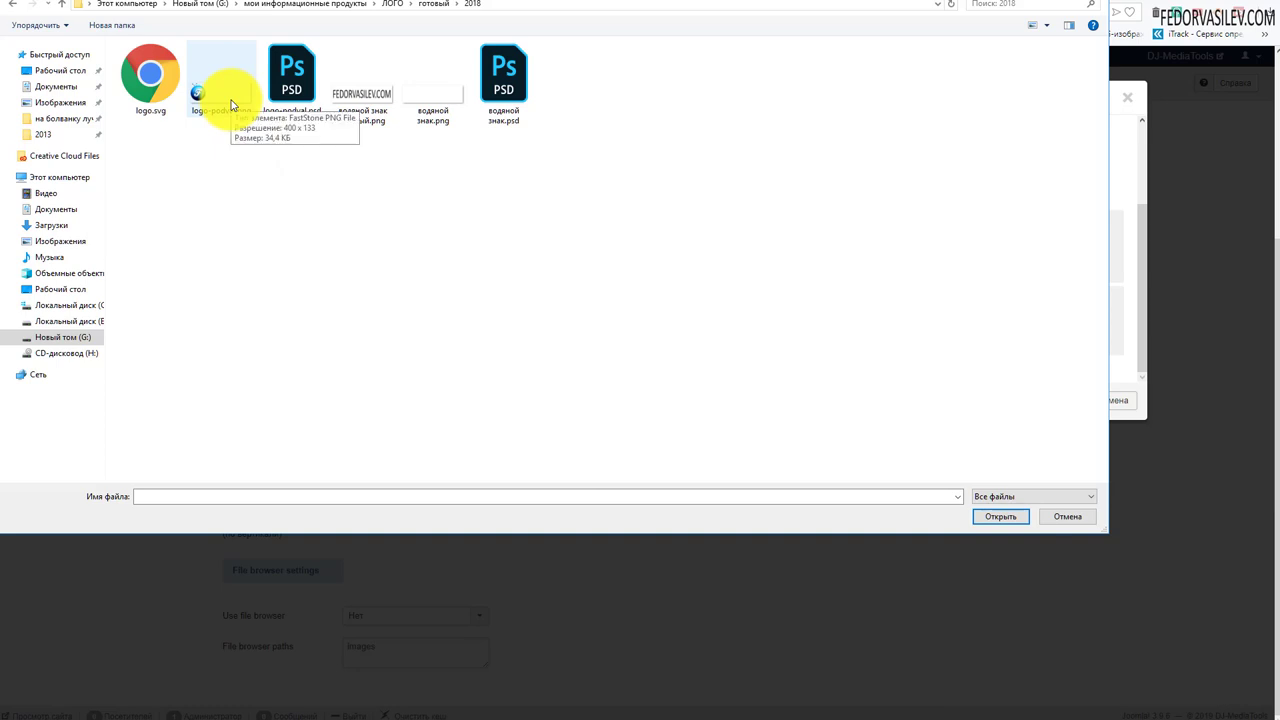
pyautogui.click(229, 100)
pyautogui.click(1003, 517)
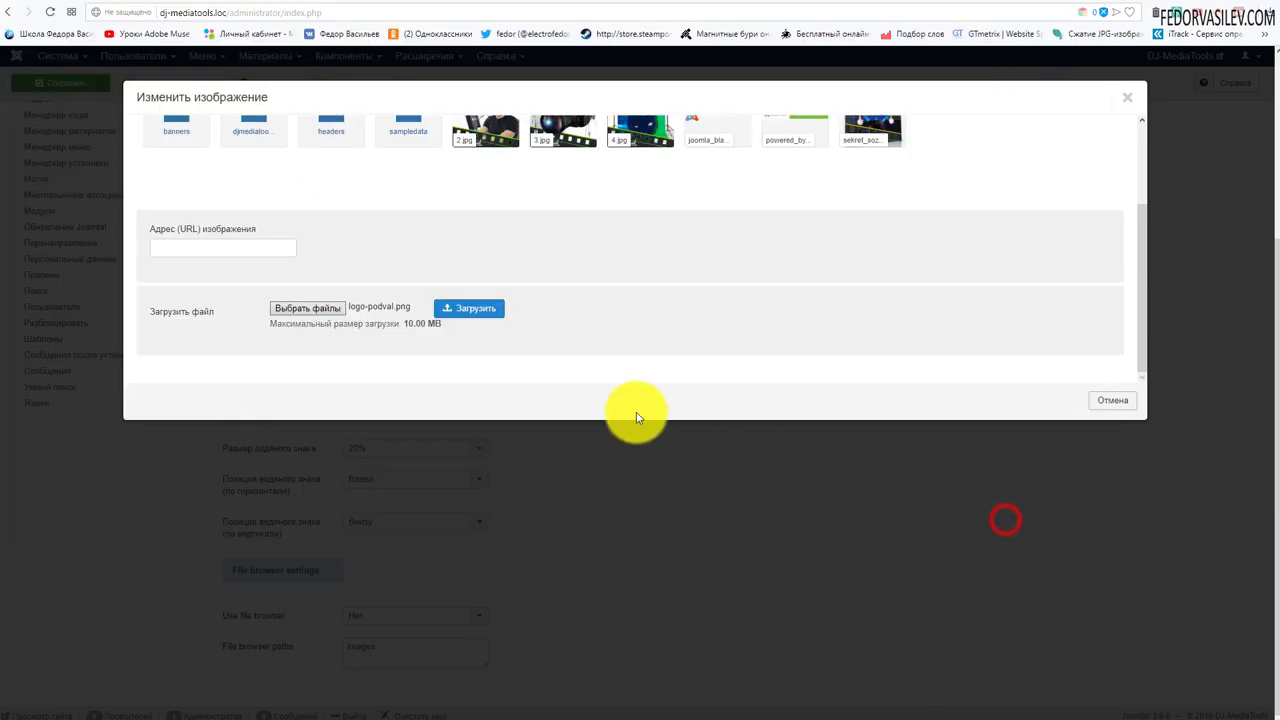
pyautogui.click(462, 309)
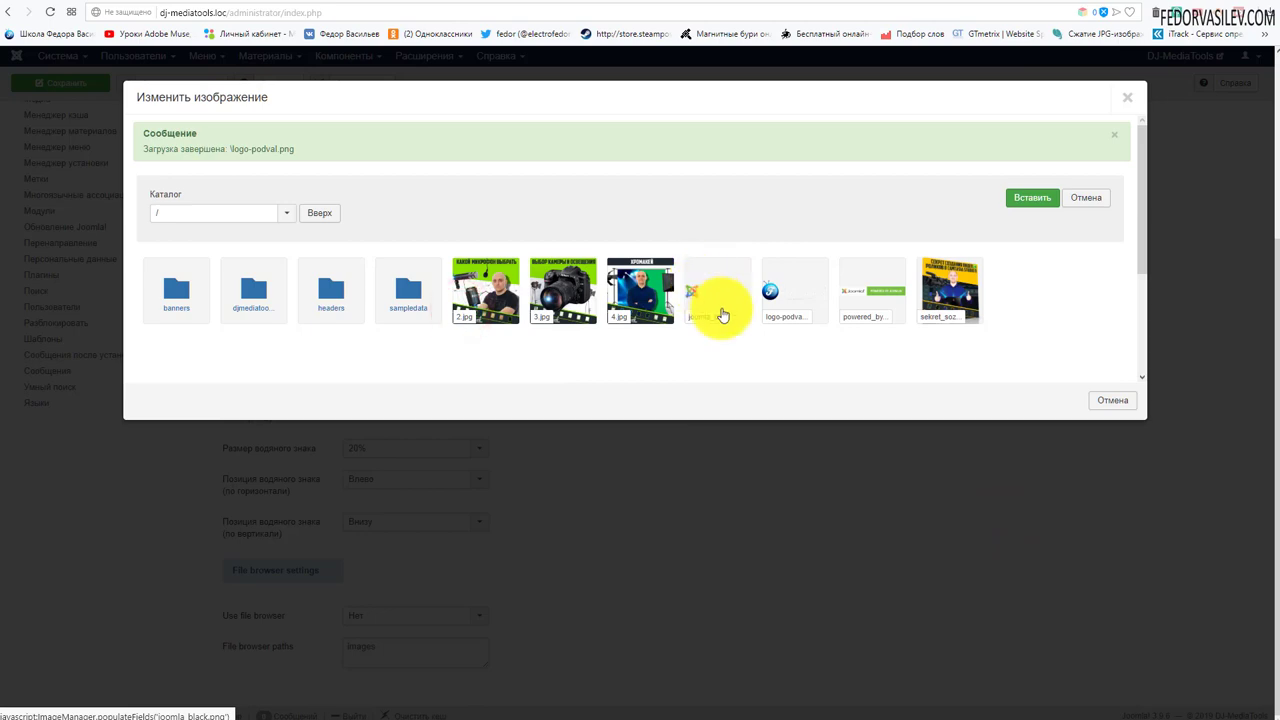
pyautogui.click(785, 290)
pyautogui.click(1016, 200)
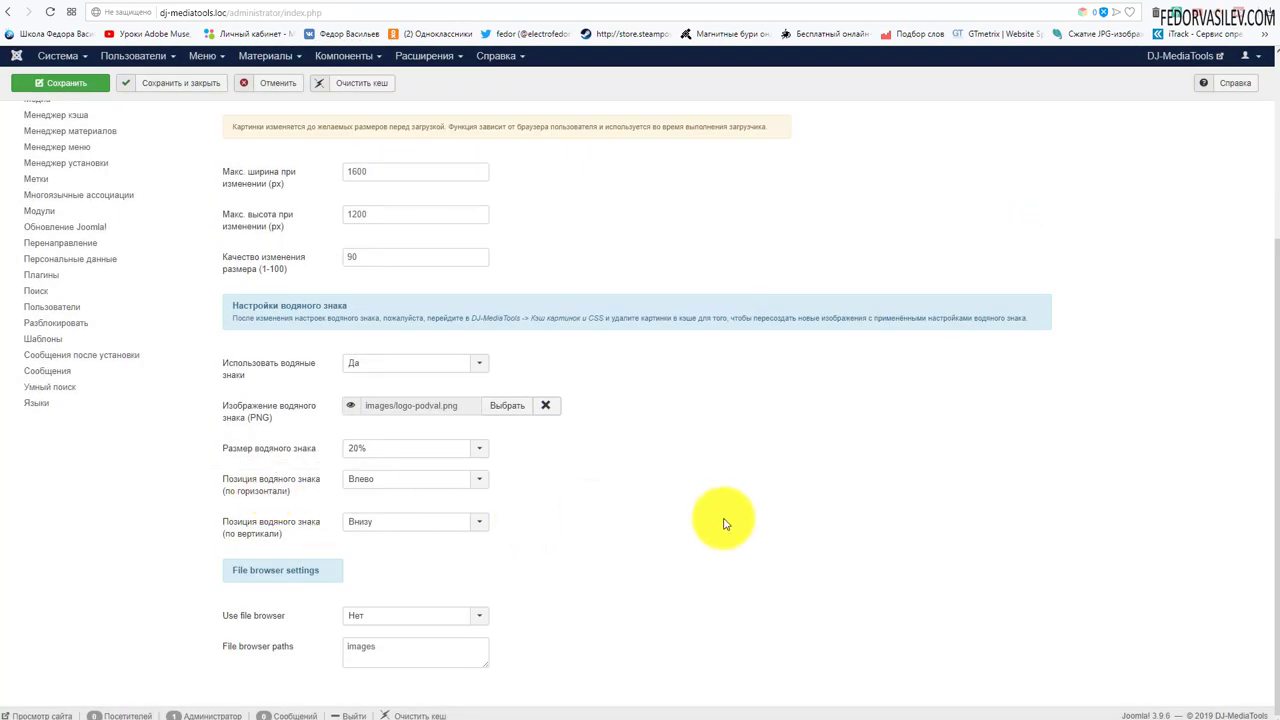
# Look through the choices for Размер водяного знака and the watermark's horizontal position.
pyautogui.click(479, 448)
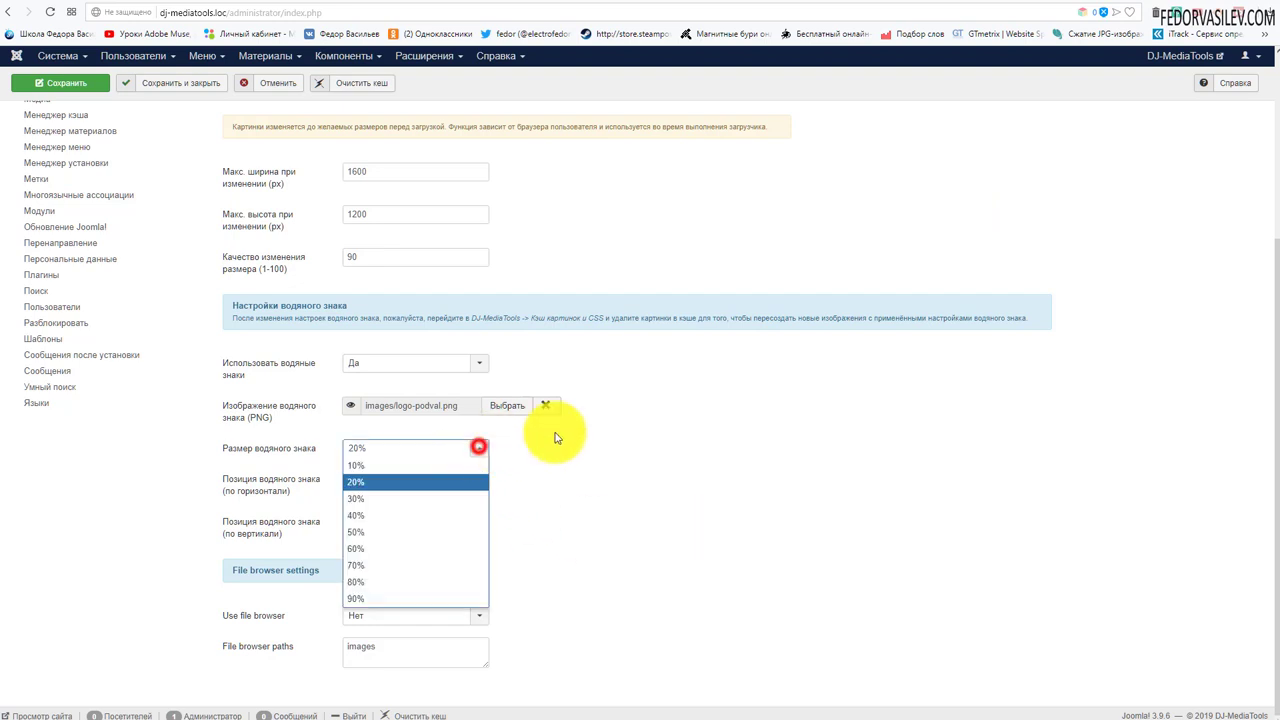
pyautogui.click(625, 437)
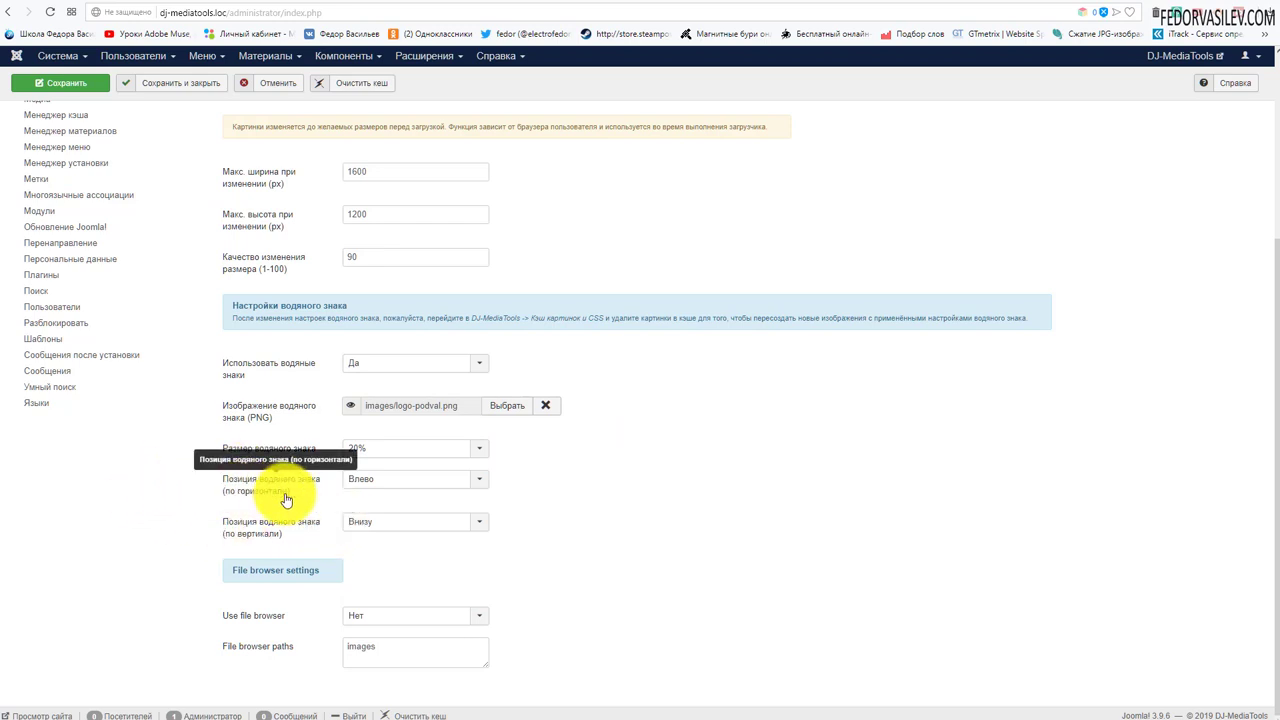
pyautogui.click(398, 480)
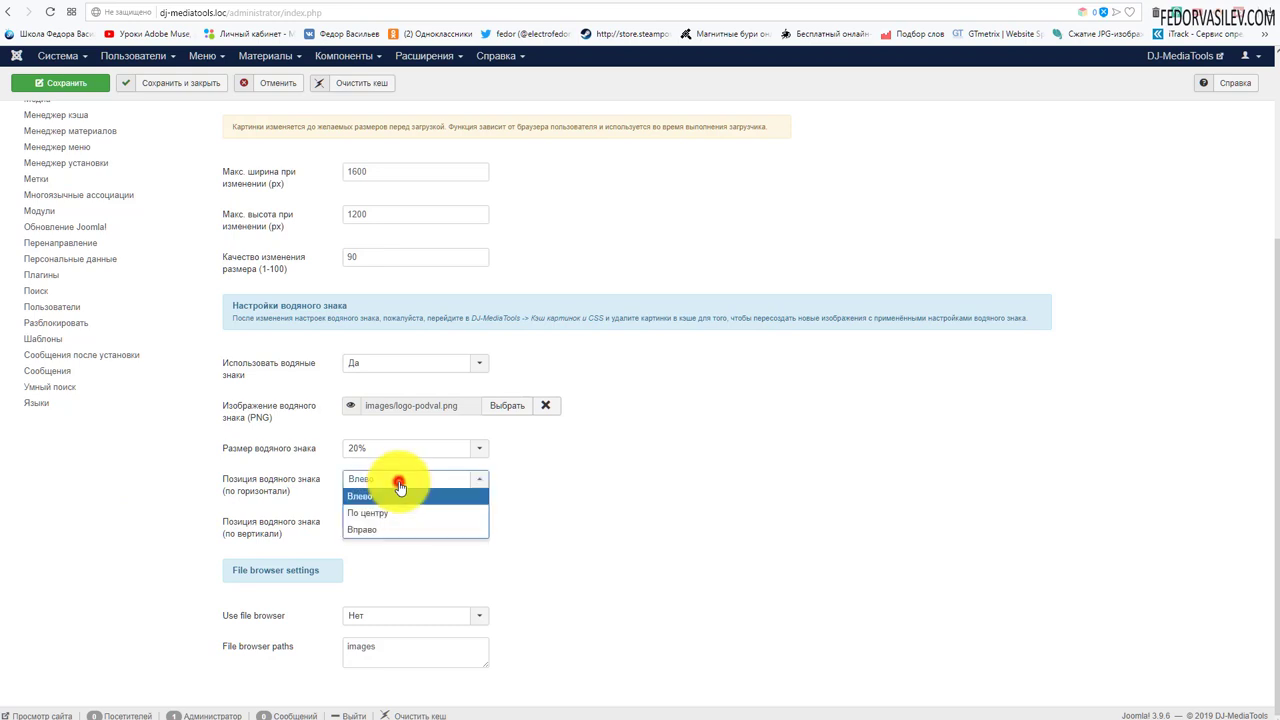
pyautogui.click(665, 483)
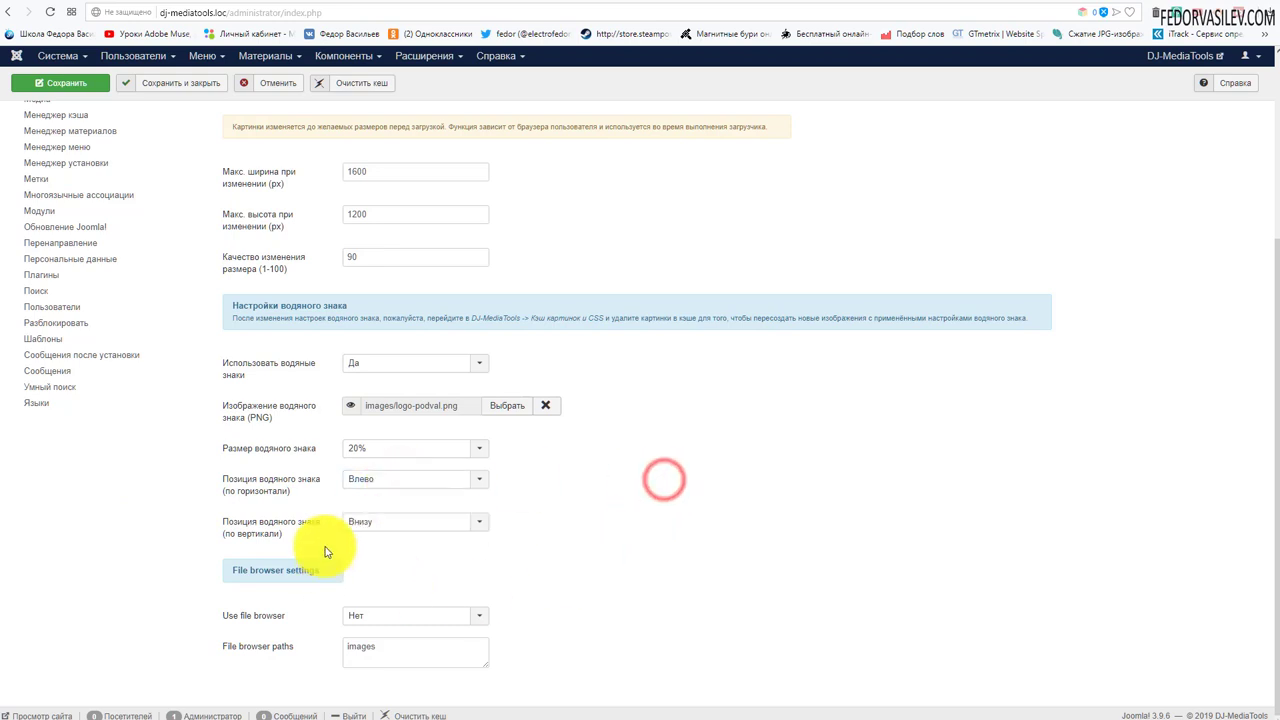
# Look over the choices for the watermark's vertical position and save the component settings.
pyautogui.click(408, 523)
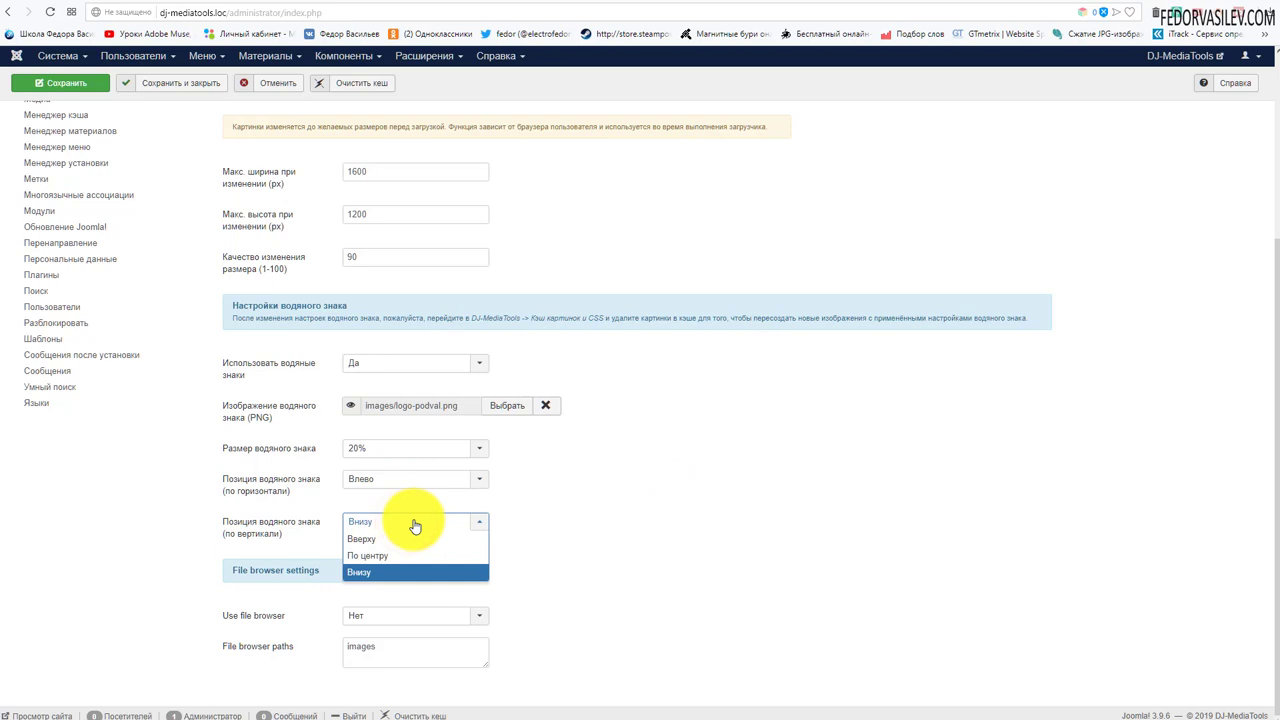
pyautogui.click(585, 489)
pyautogui.scroll(4, 585, 490)
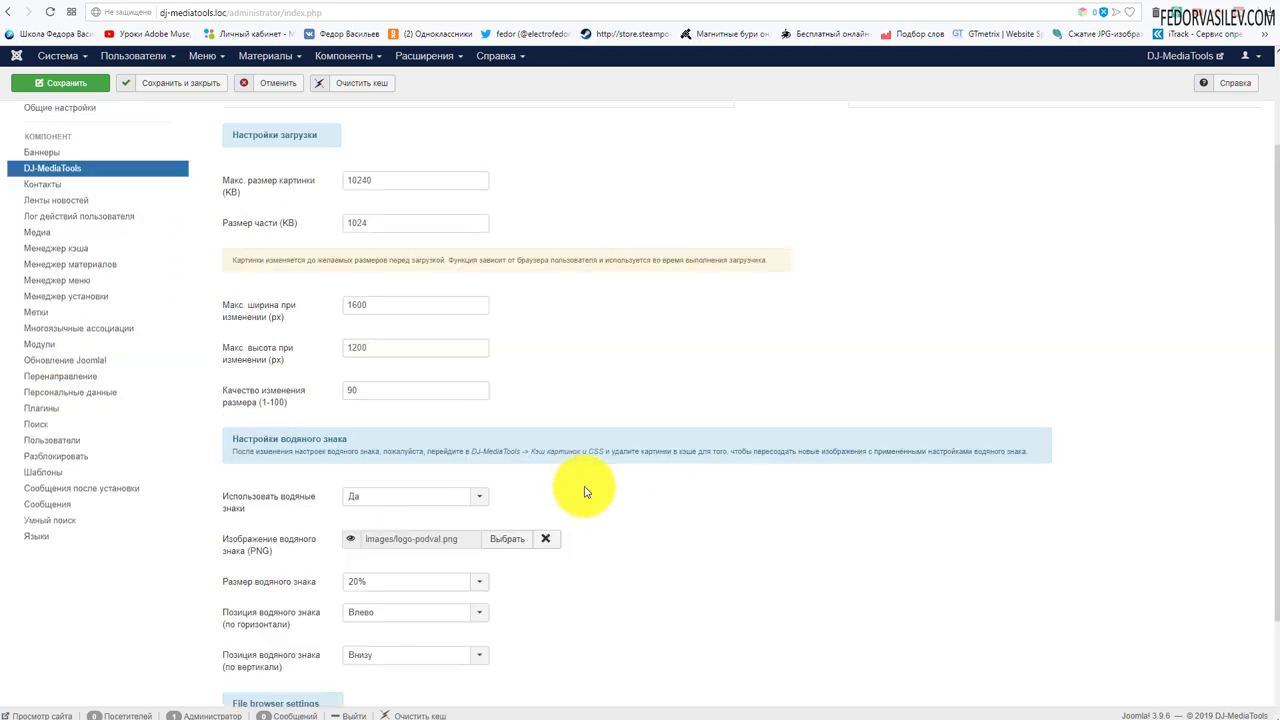
pyautogui.click(65, 121)
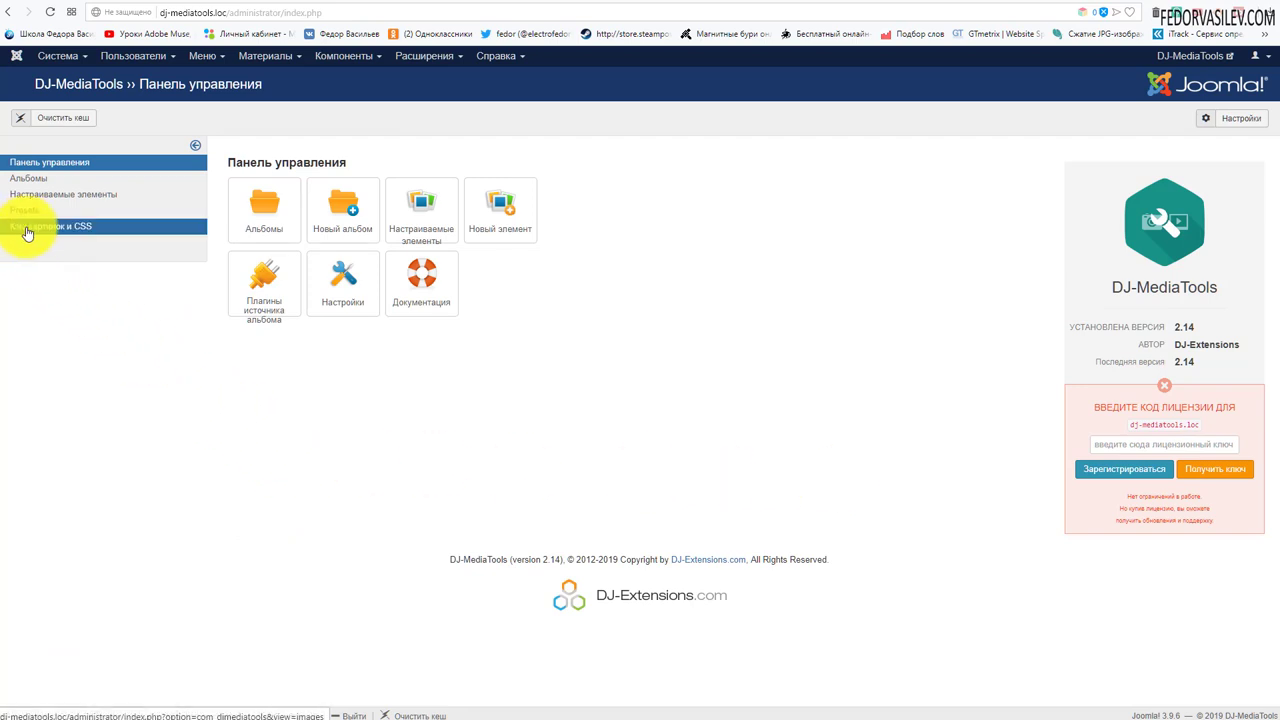
# Open the Кэш картинок и CSS page and examine its image cache, optimization and stylesheet cache options.
pyautogui.click(35, 230)
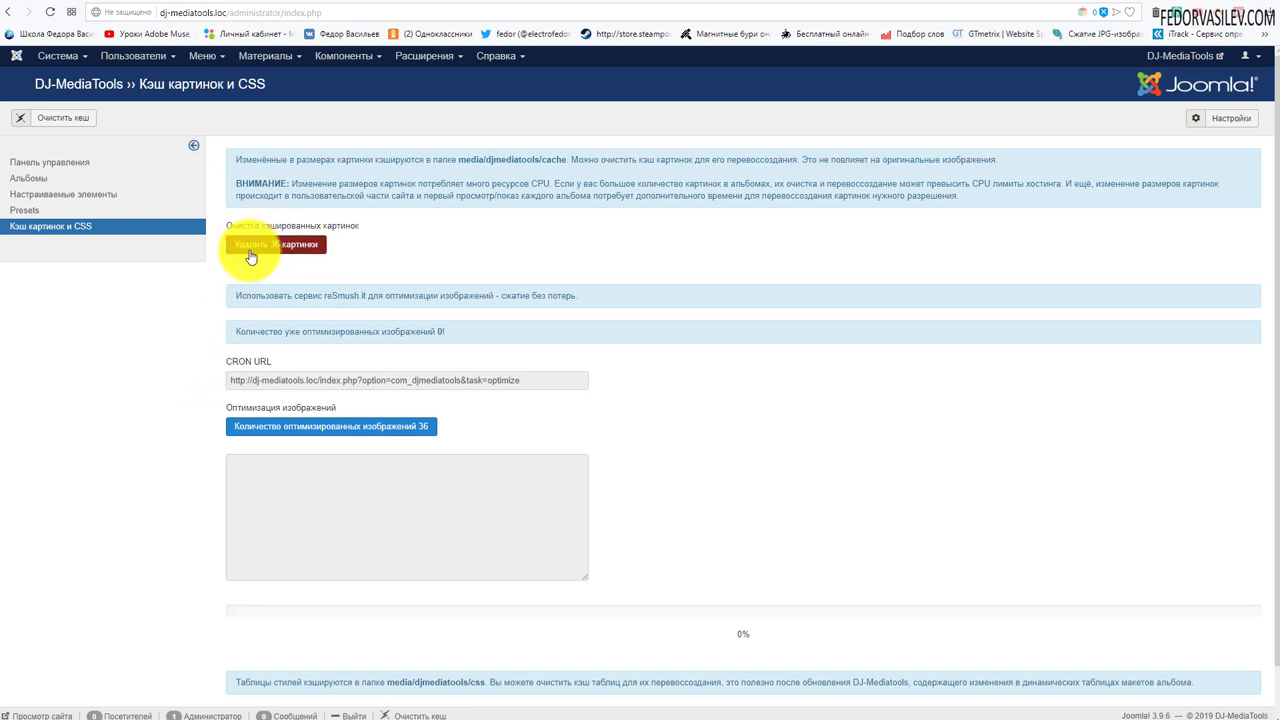
pyautogui.scroll(-1, 250, 257)
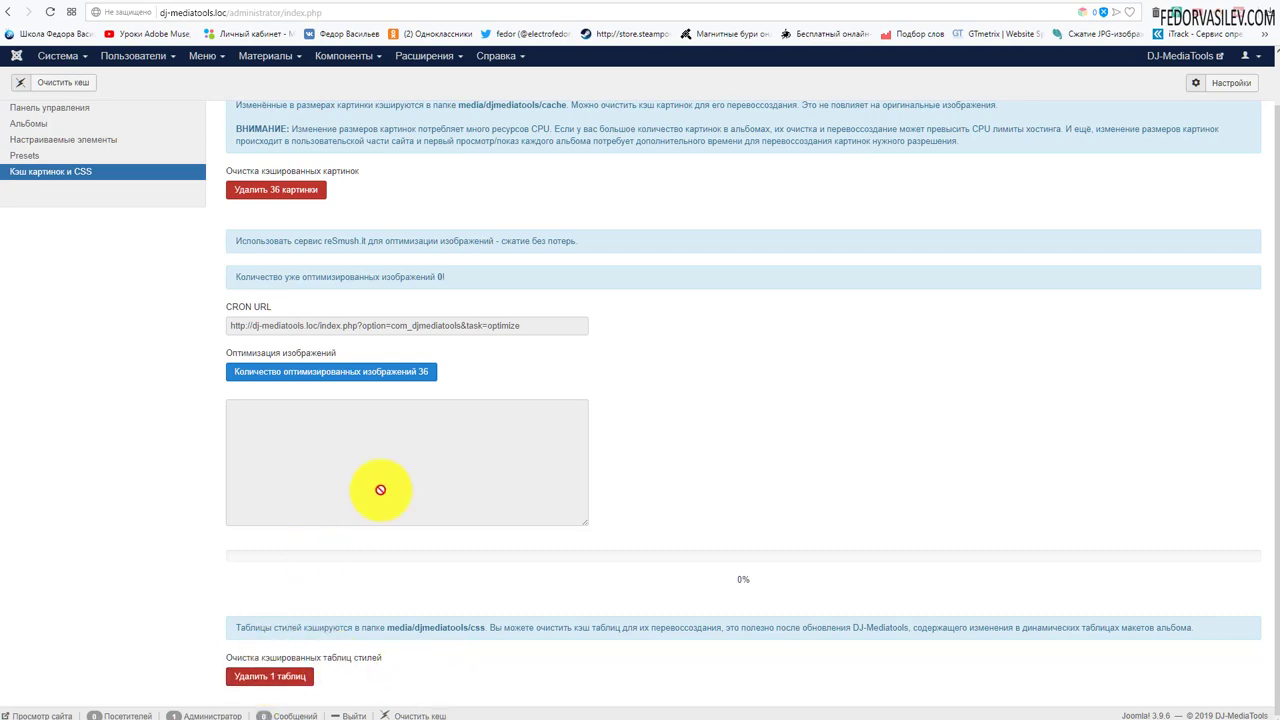
pyautogui.scroll(1, 386, 486)
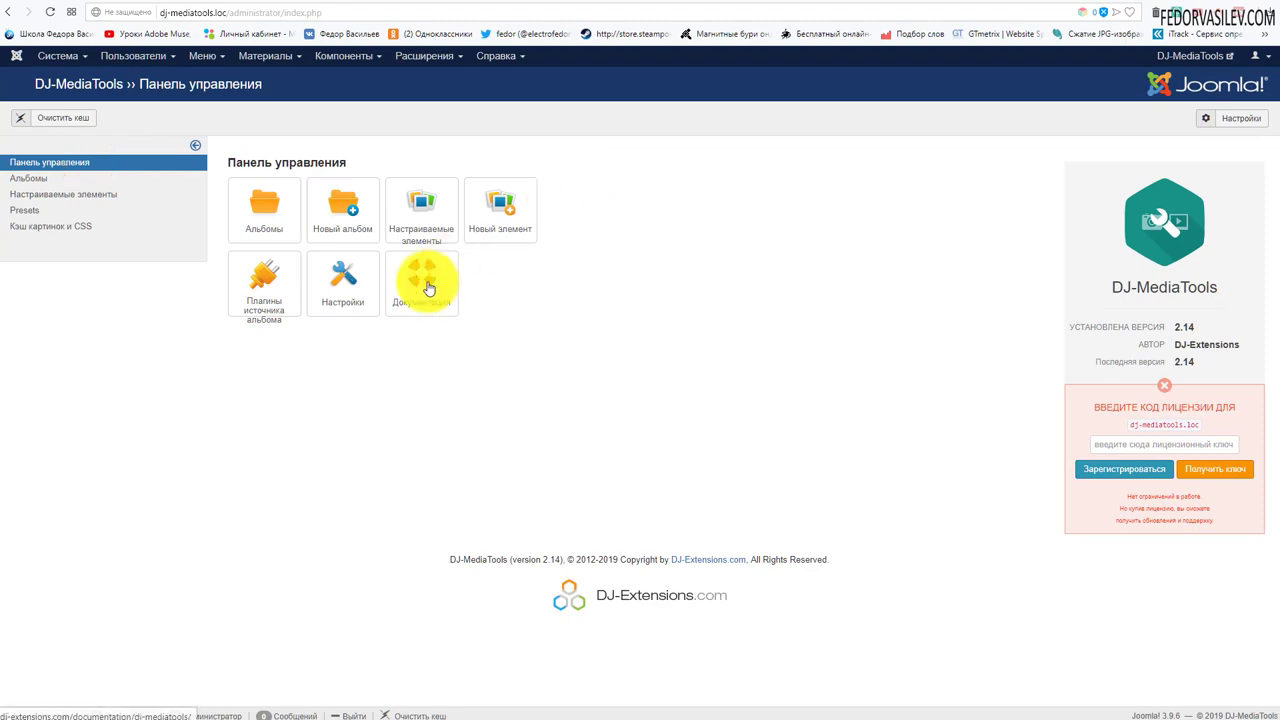
# Set Размер водяного знака to 50% in the component's Настройки изображения and save.
pyautogui.click(342, 285)
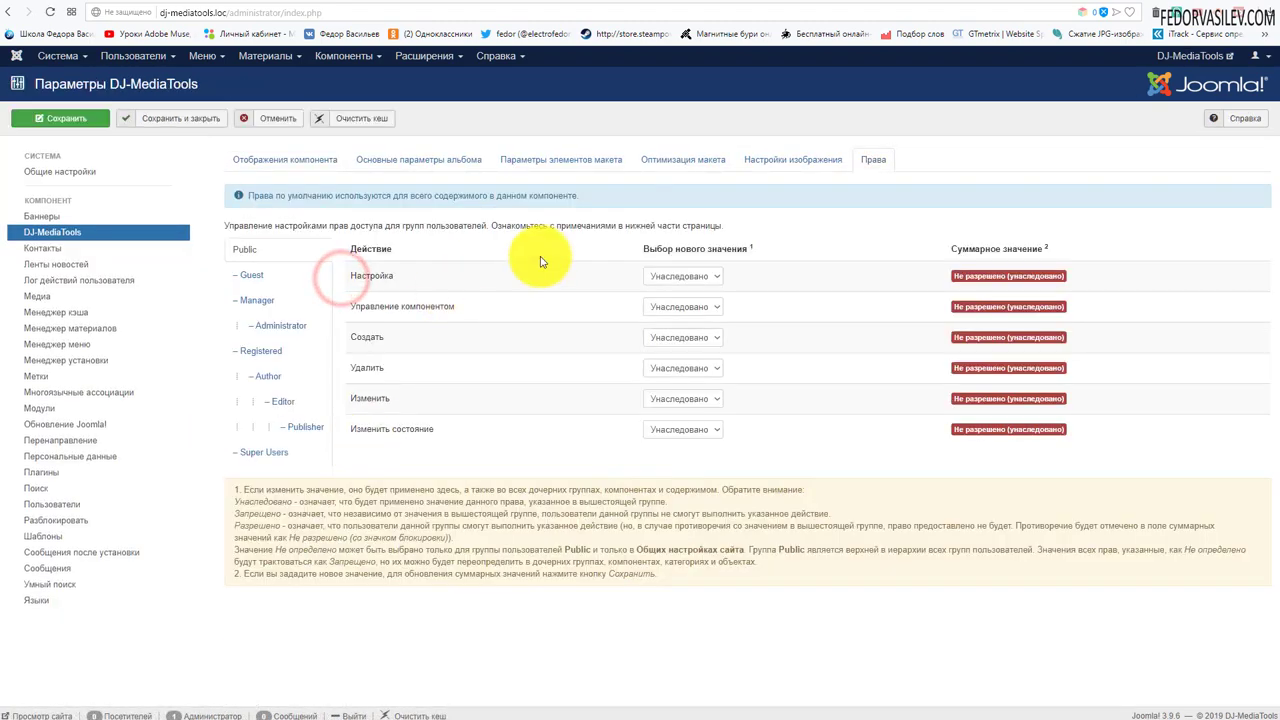
pyautogui.click(703, 162)
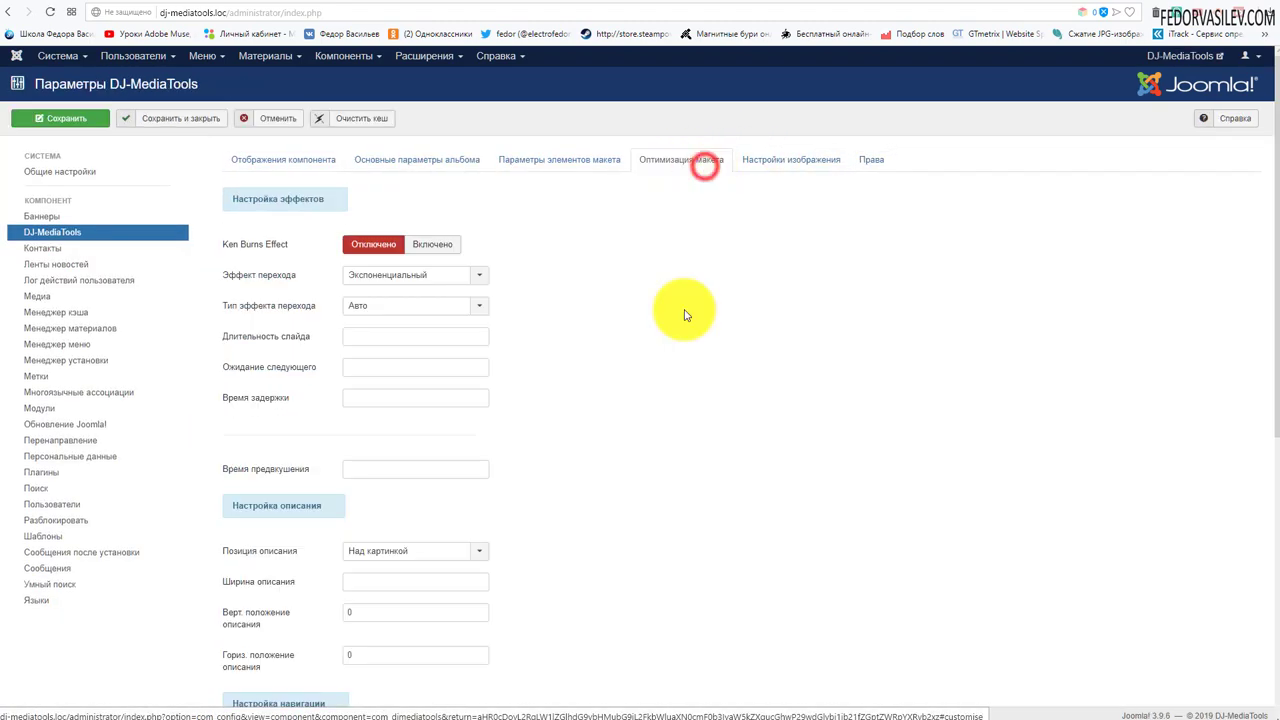
pyautogui.scroll(-5, 666, 477)
pyautogui.scroll(5, 625, 430)
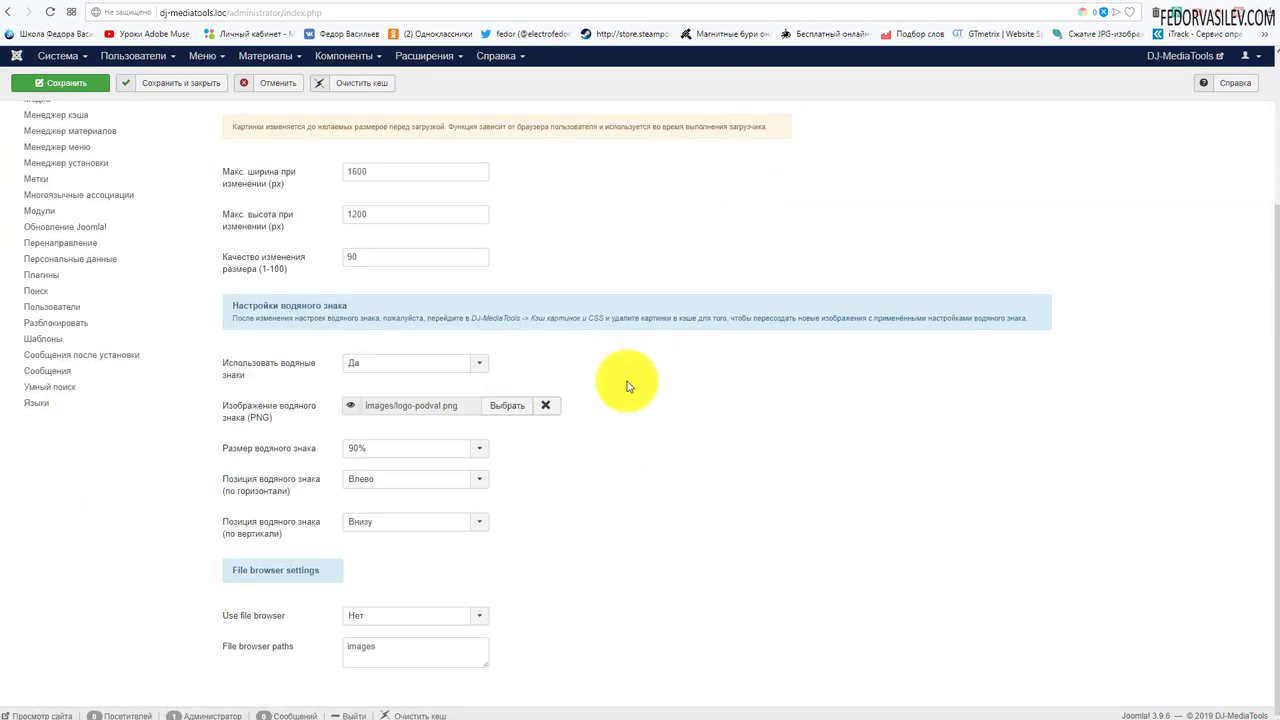
pyautogui.click(385, 456)
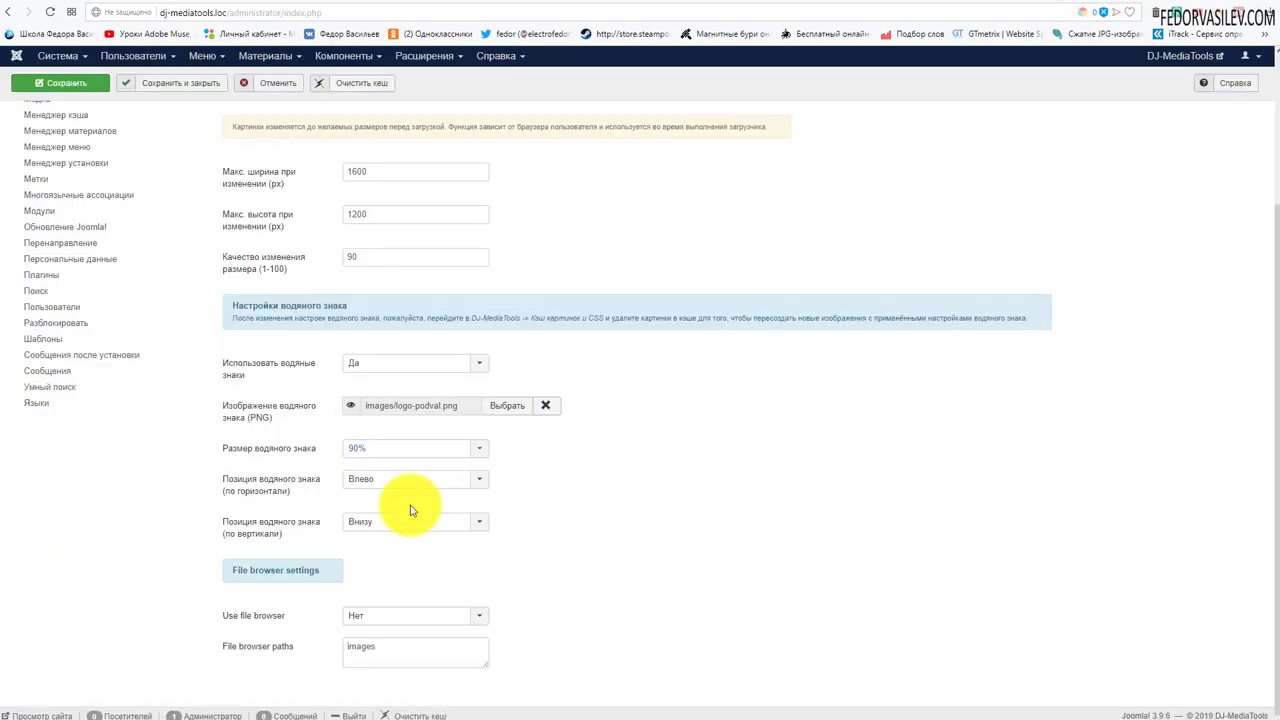
pyautogui.click(372, 449)
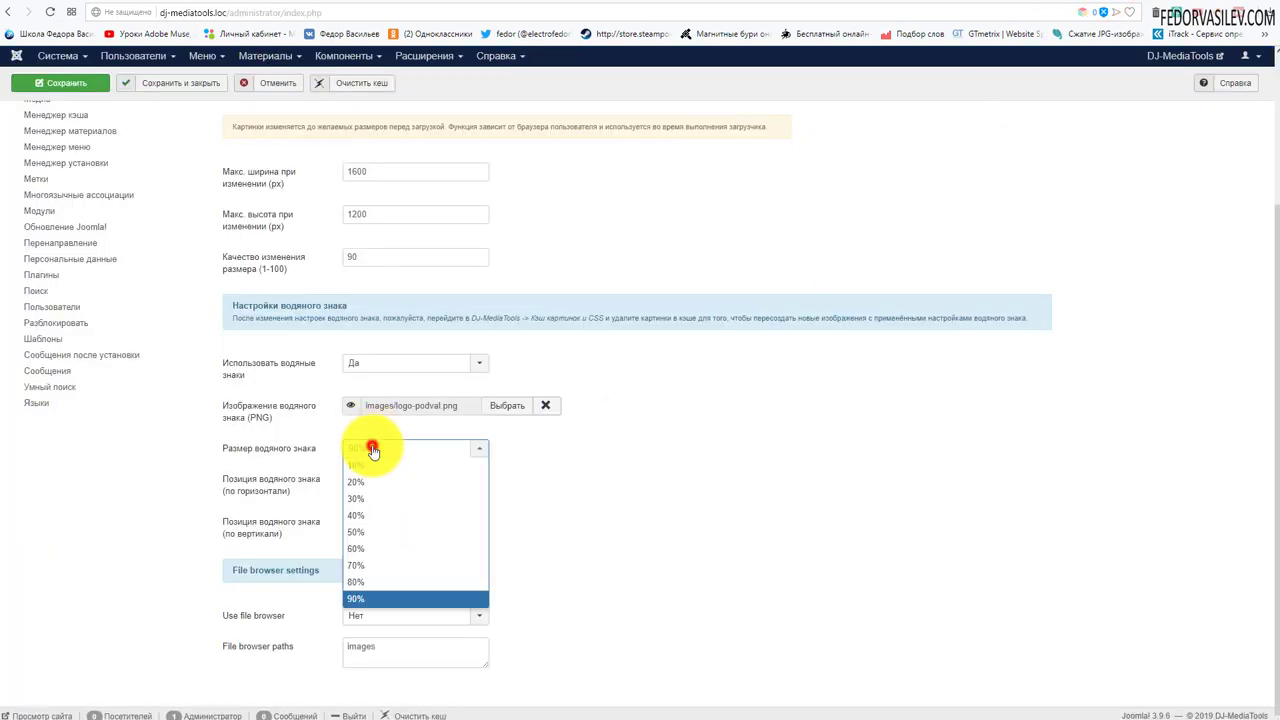
pyautogui.click(363, 531)
pyautogui.click(99, 86)
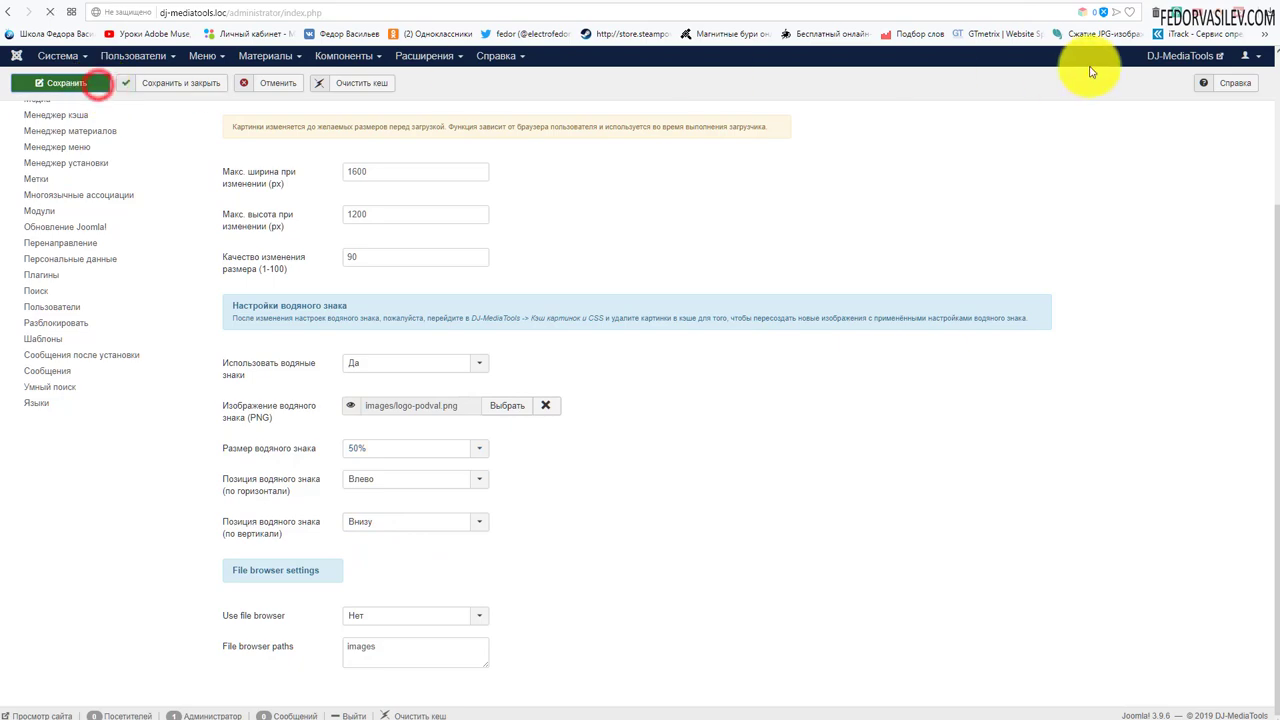
# Reload the site's home page and check the watermark on the slider images.
pyautogui.click(1099, 4)
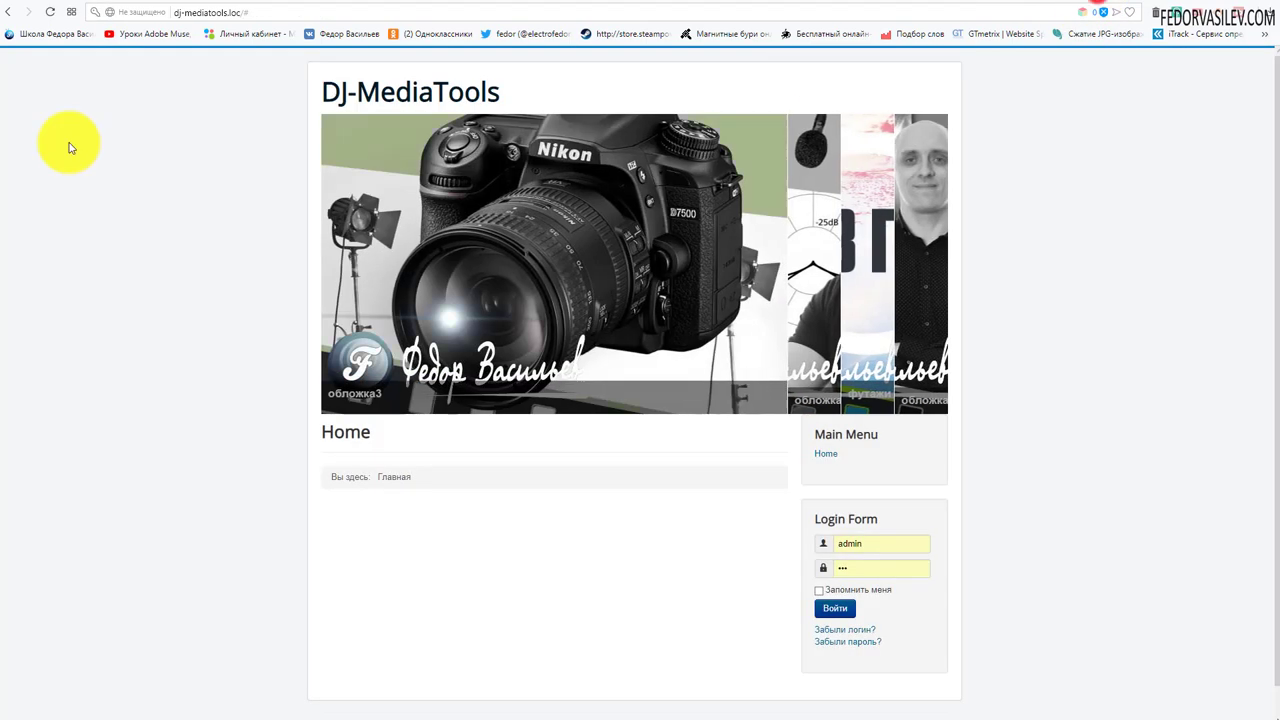
pyautogui.click(51, 12)
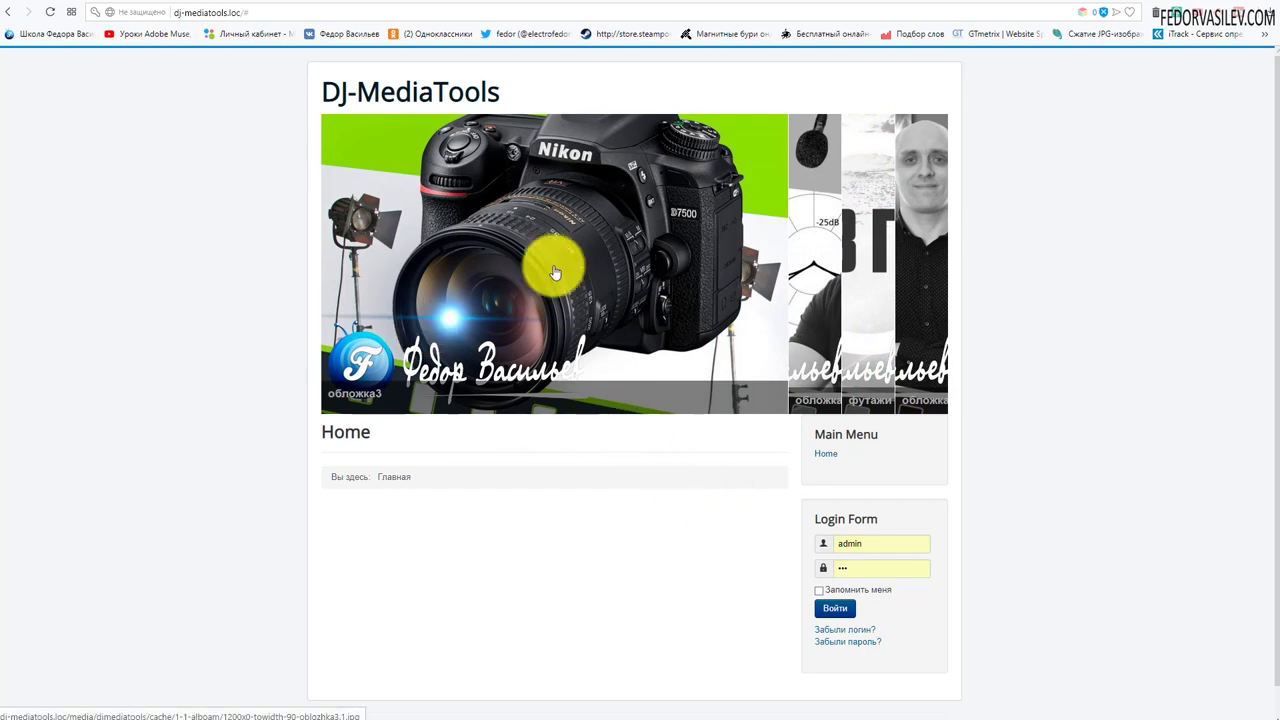
# Close the component settings and run the reSmush.it optimization of the cached images in Кэш картинок и CSS.
pyautogui.click(1030, 5)
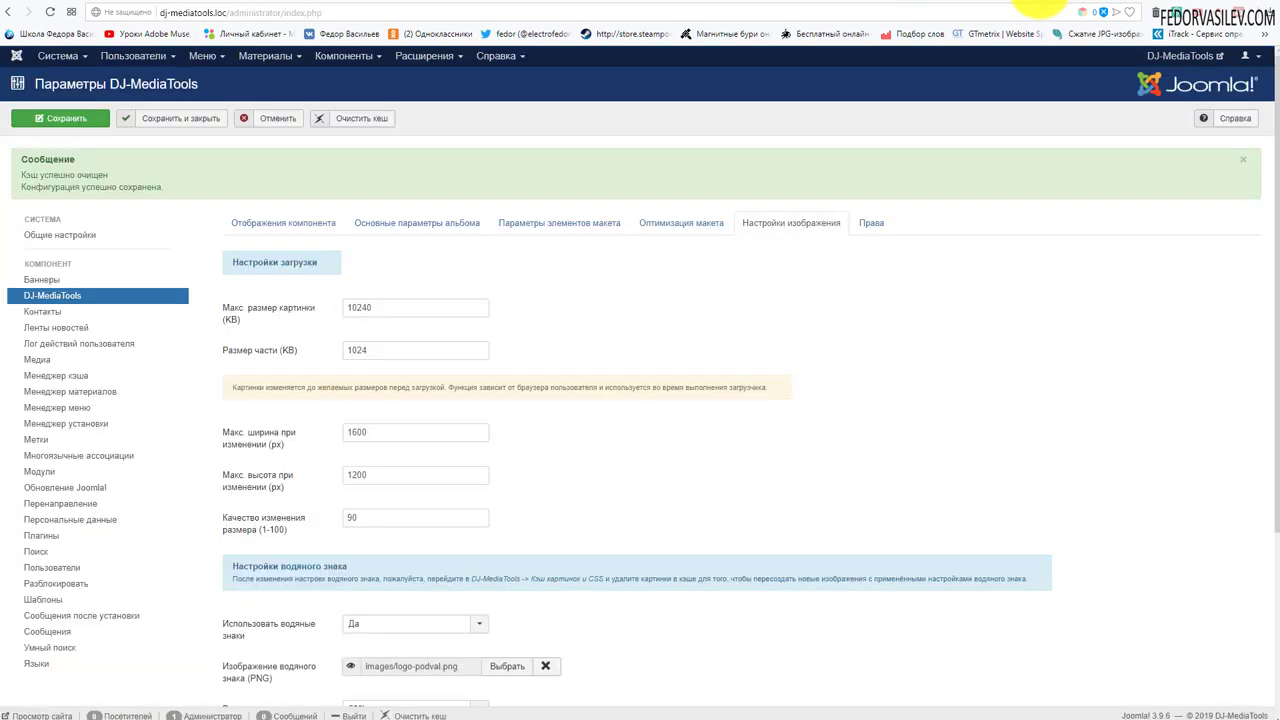
pyautogui.click(295, 122)
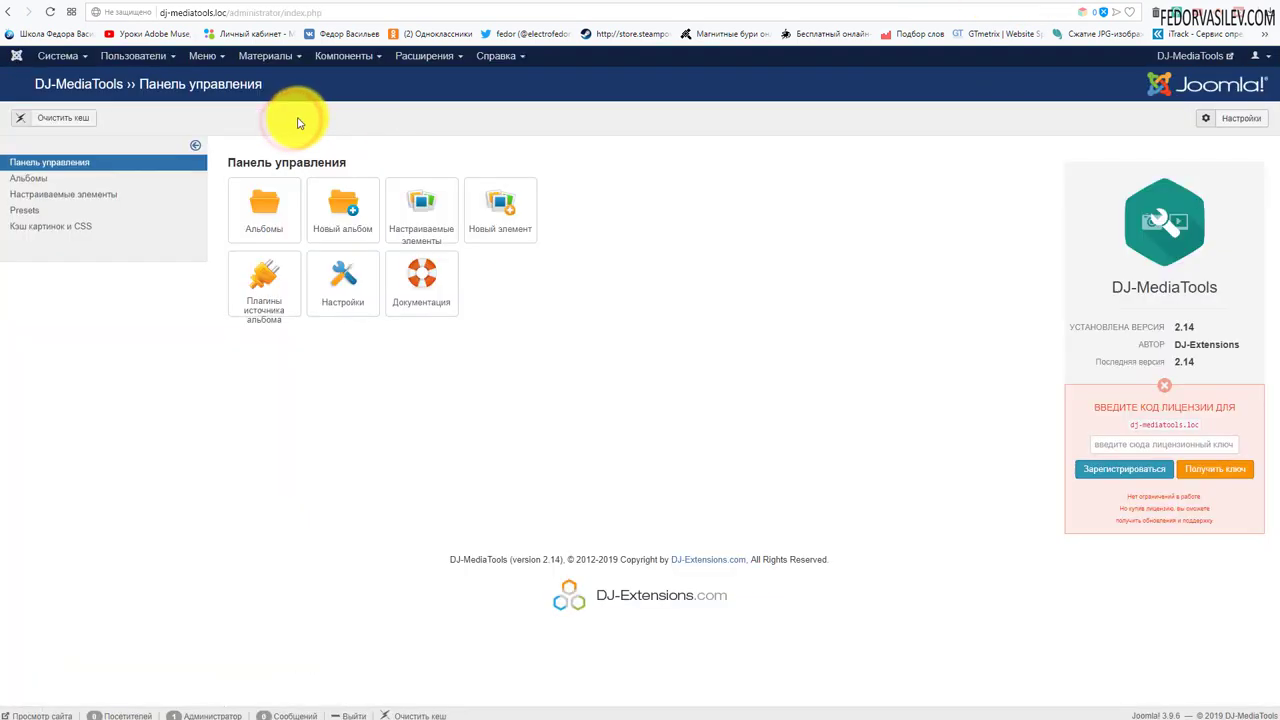
pyautogui.click(32, 228)
pyautogui.click(247, 428)
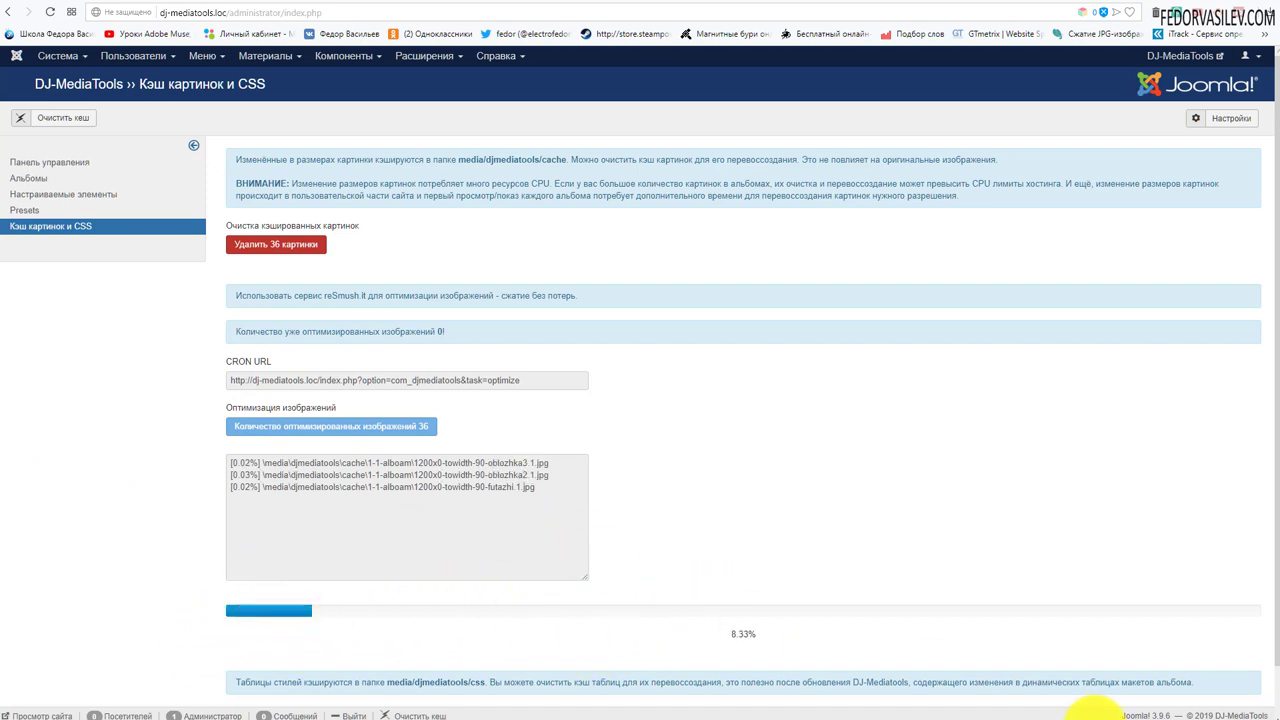
# Delete the cached images and the cached stylesheets of DJ-MediaTools.
pyautogui.click(272, 254)
pyautogui.scroll(-1, 760, 460)
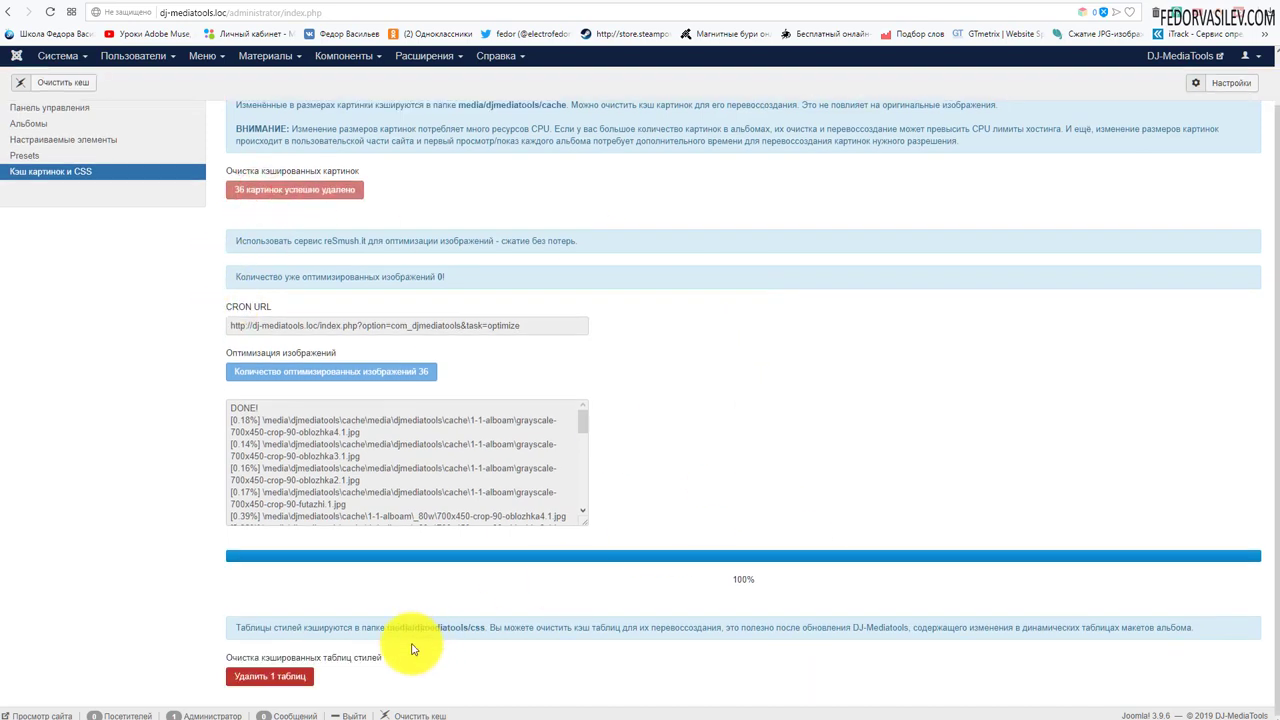
pyautogui.click(297, 679)
# Inspect the watermark size on the slider images on the site's home page.
pyautogui.click(1075, 22)
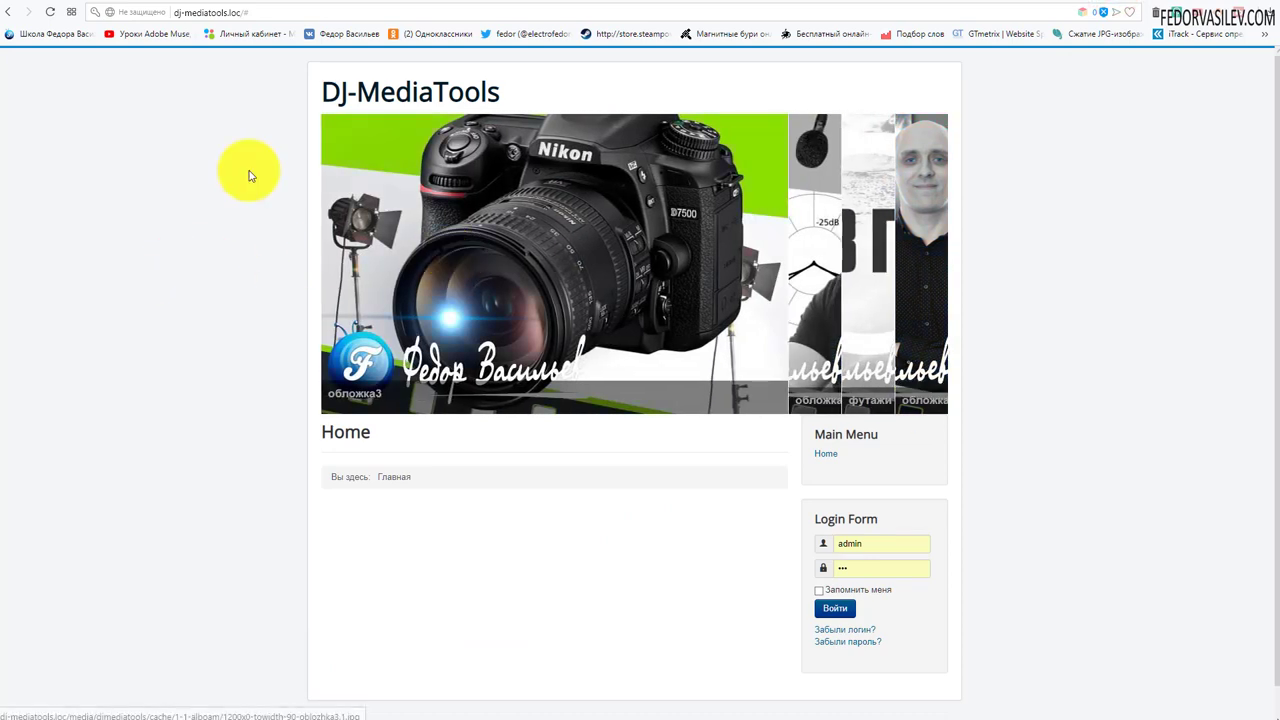
pyautogui.moveTo(786, 371)
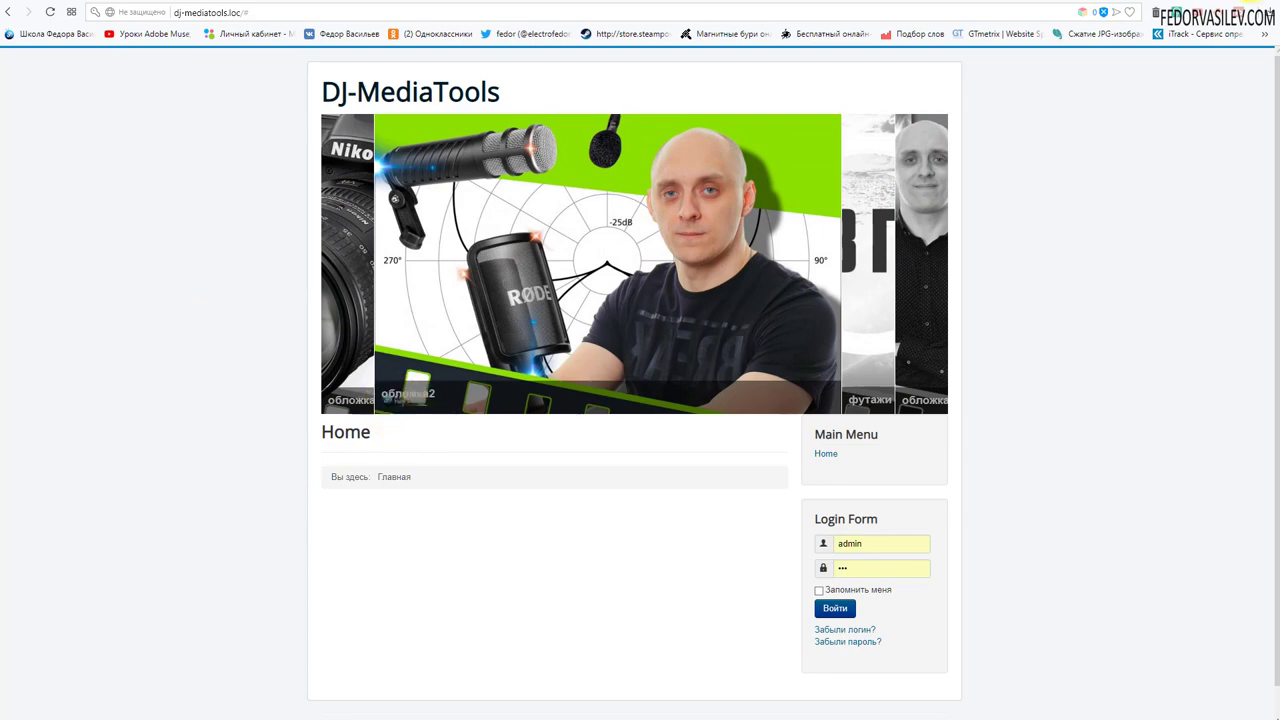
pyautogui.moveTo(429, 277)
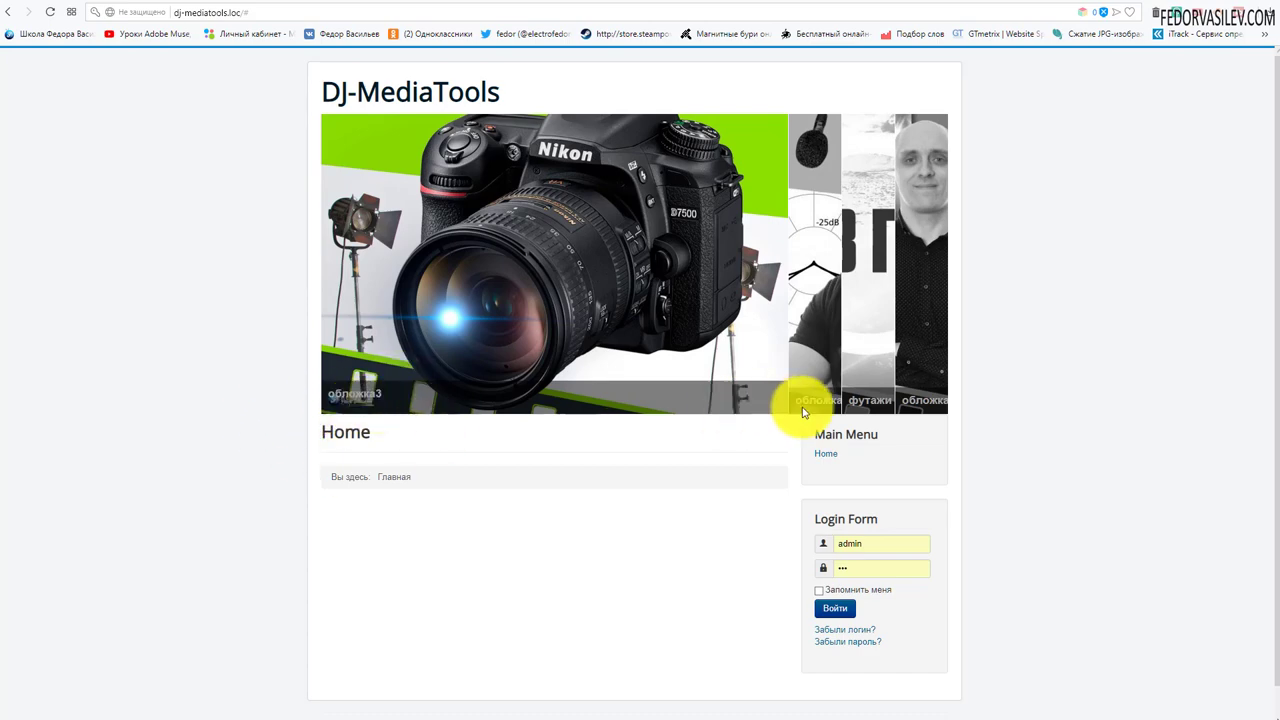
# Set Размер водяного знака to 30% in the DJ-MediaTools image settings, then save and close them.
pyautogui.click(1052, 2)
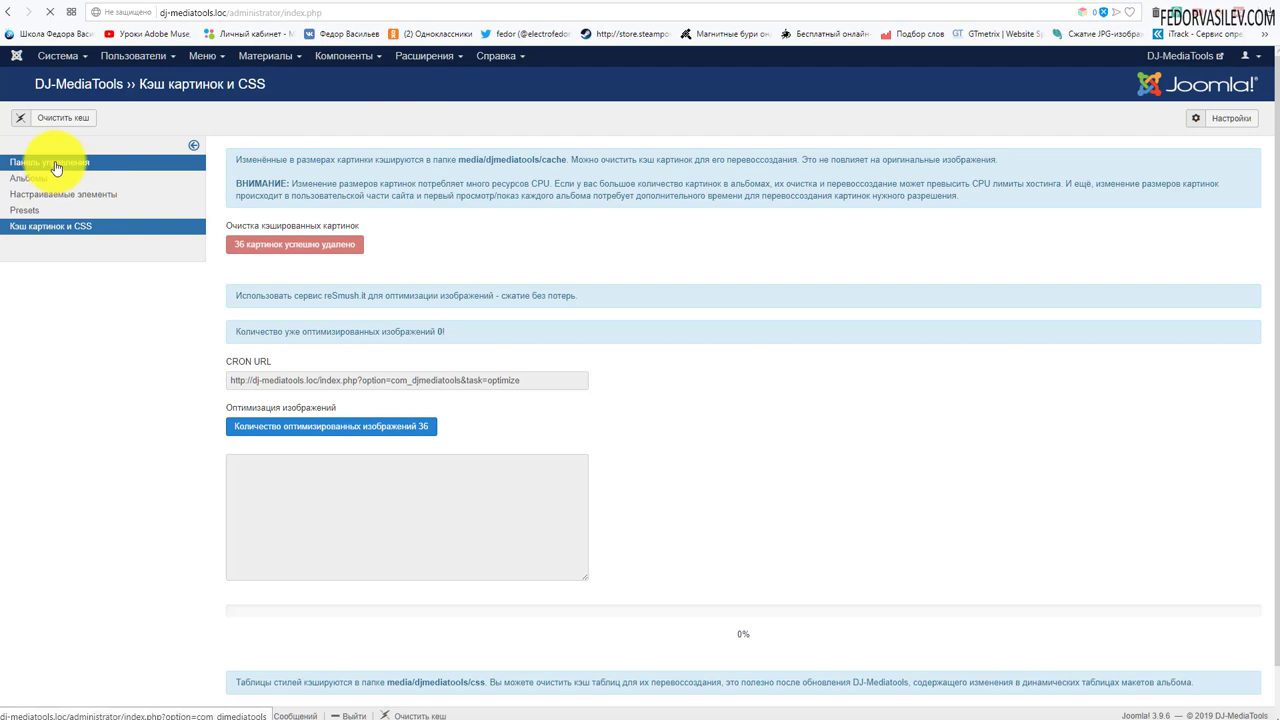
pyautogui.click(55, 167)
pyautogui.click(336, 278)
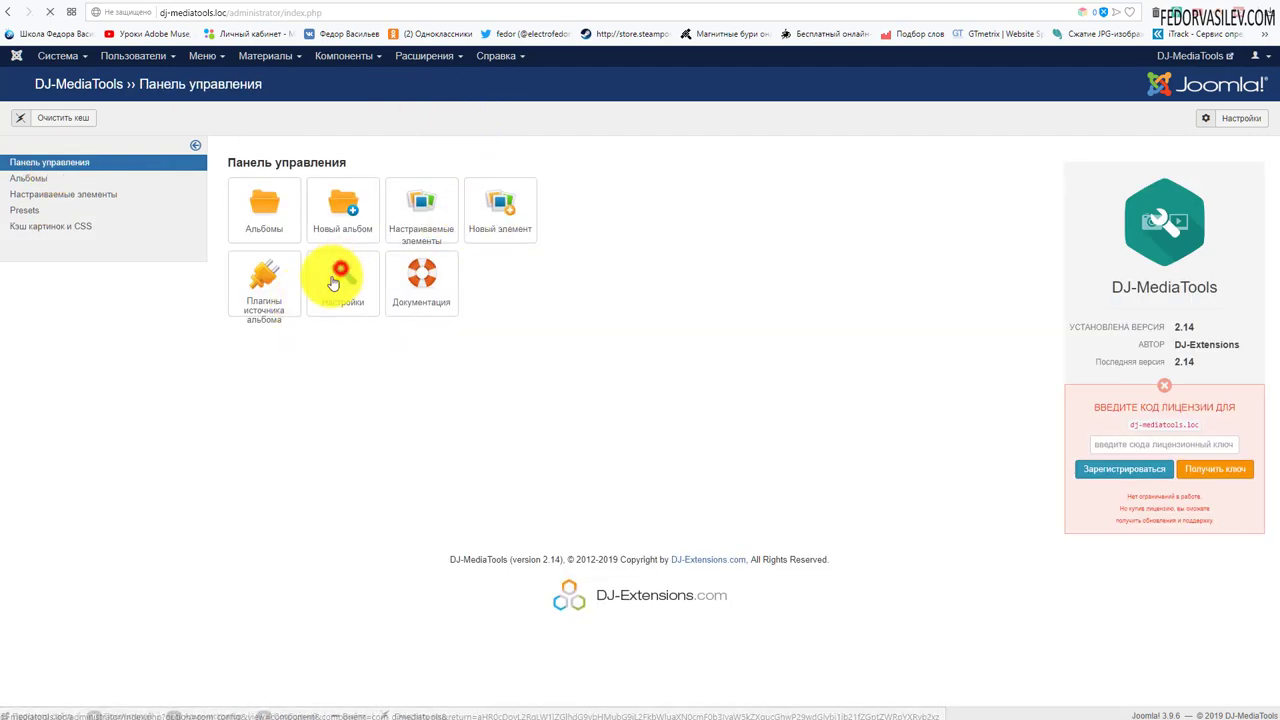
pyautogui.scroll(-3, 834, 343)
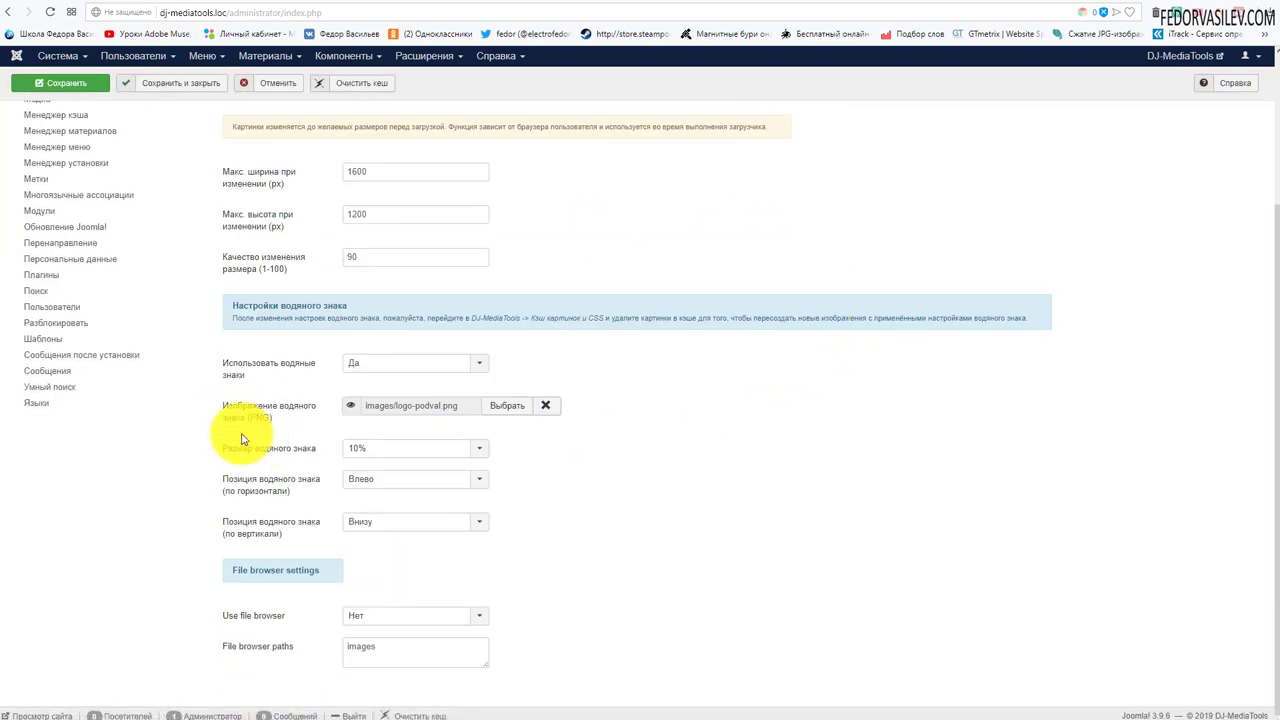
pyautogui.click(378, 450)
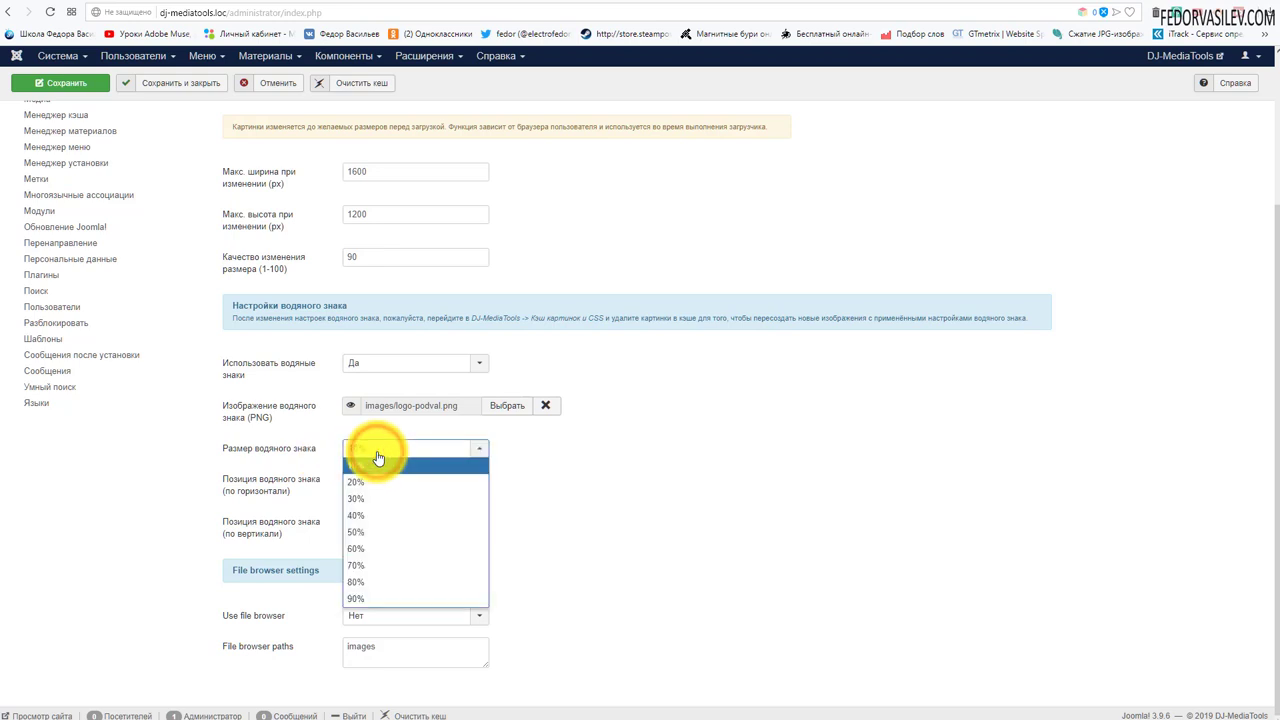
pyautogui.click(360, 498)
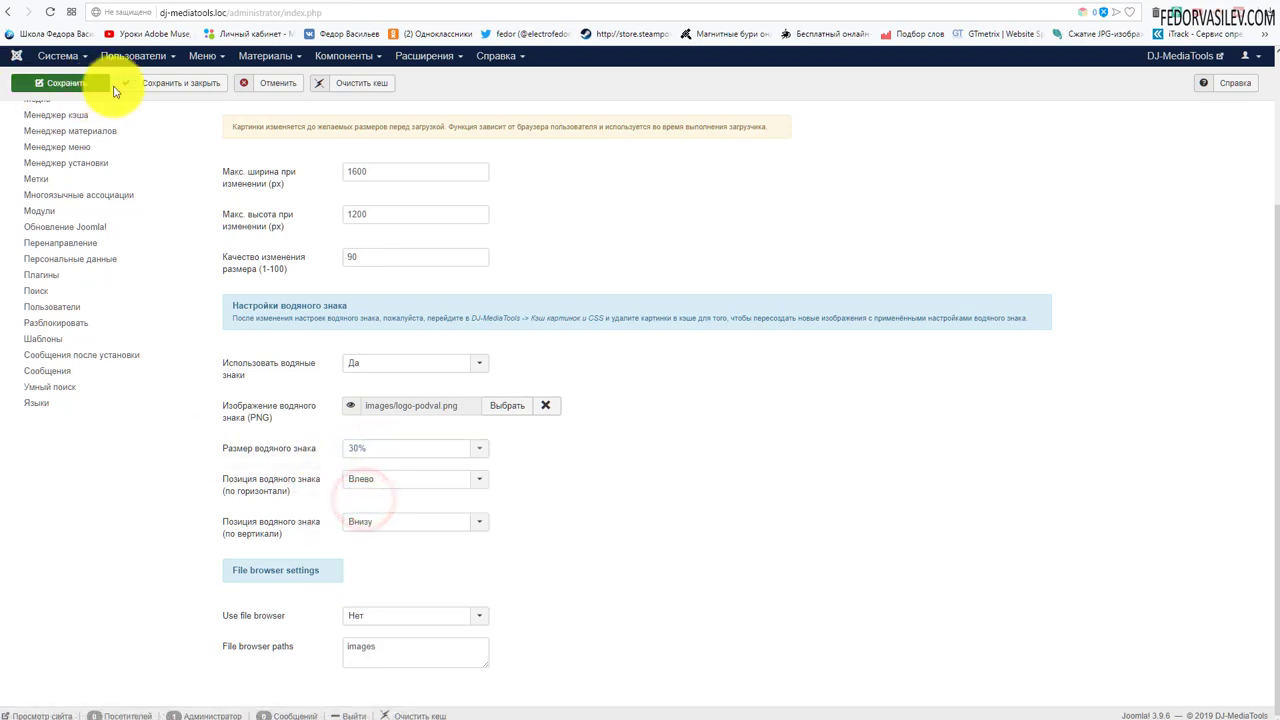
pyautogui.click(170, 83)
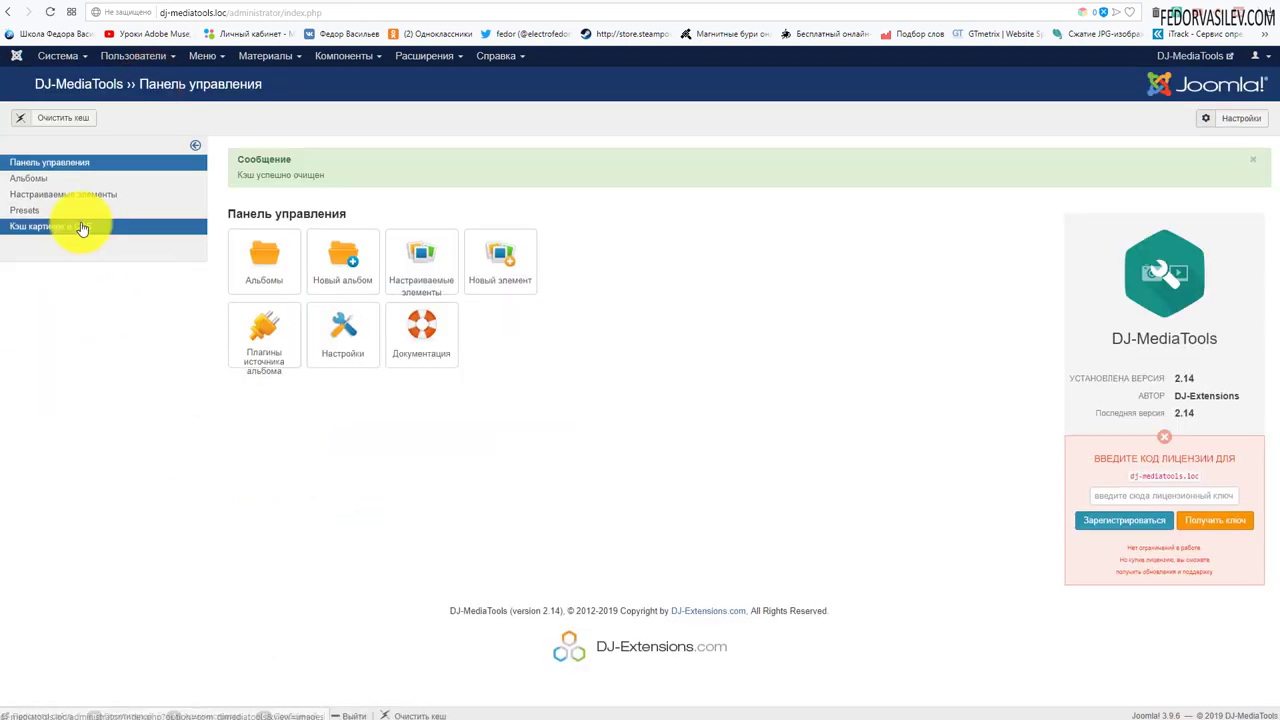
# Clear the image cache and the stylesheet cache again so the slides are rebuilt with the new watermark size.
pyautogui.click(252, 250)
pyautogui.scroll(-1, 300, 600)
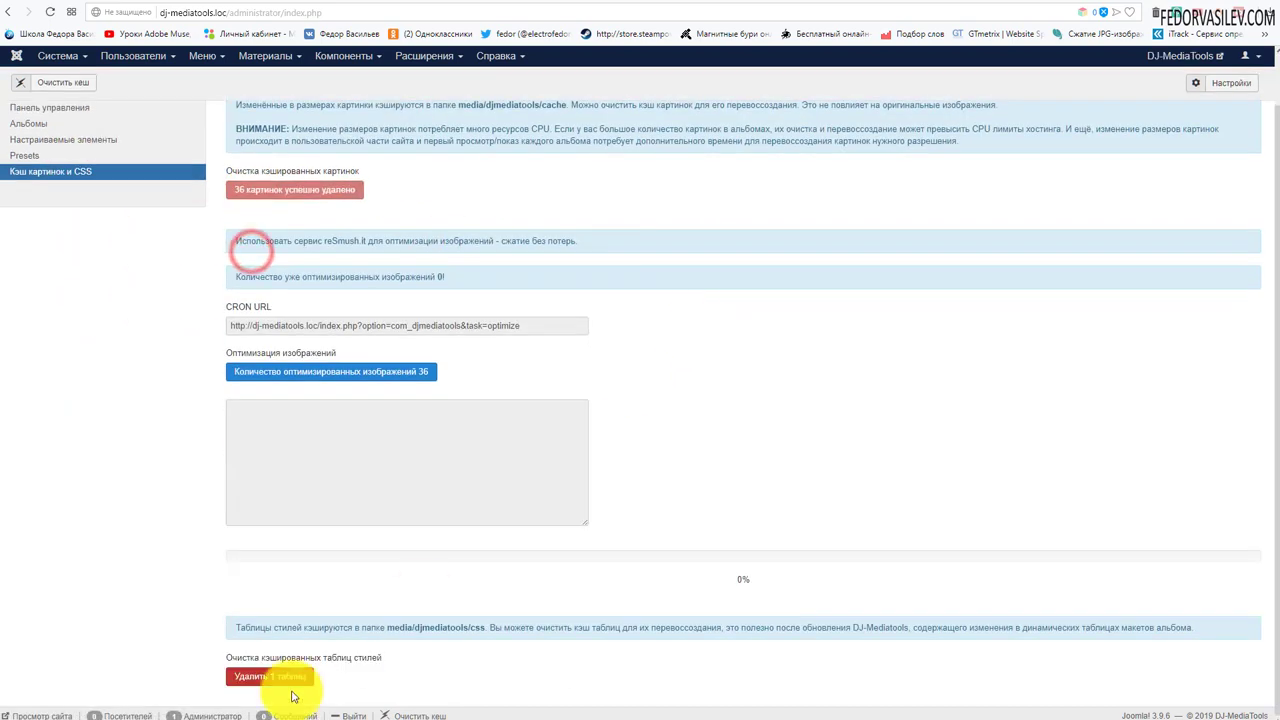
pyautogui.click(290, 679)
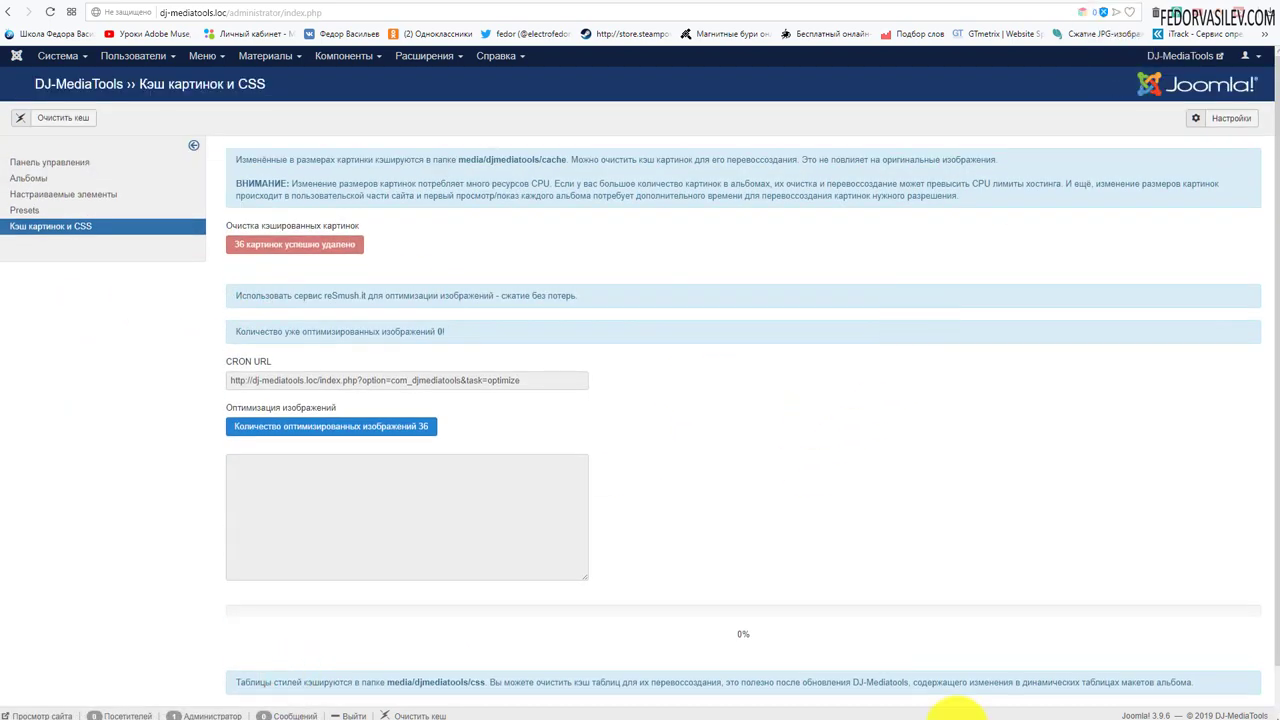
# Check the resized watermark on the home page slider and review the cache clearing options in Кэш картинок и CSS.
pyautogui.hotkey('ctrl', 'Tab')
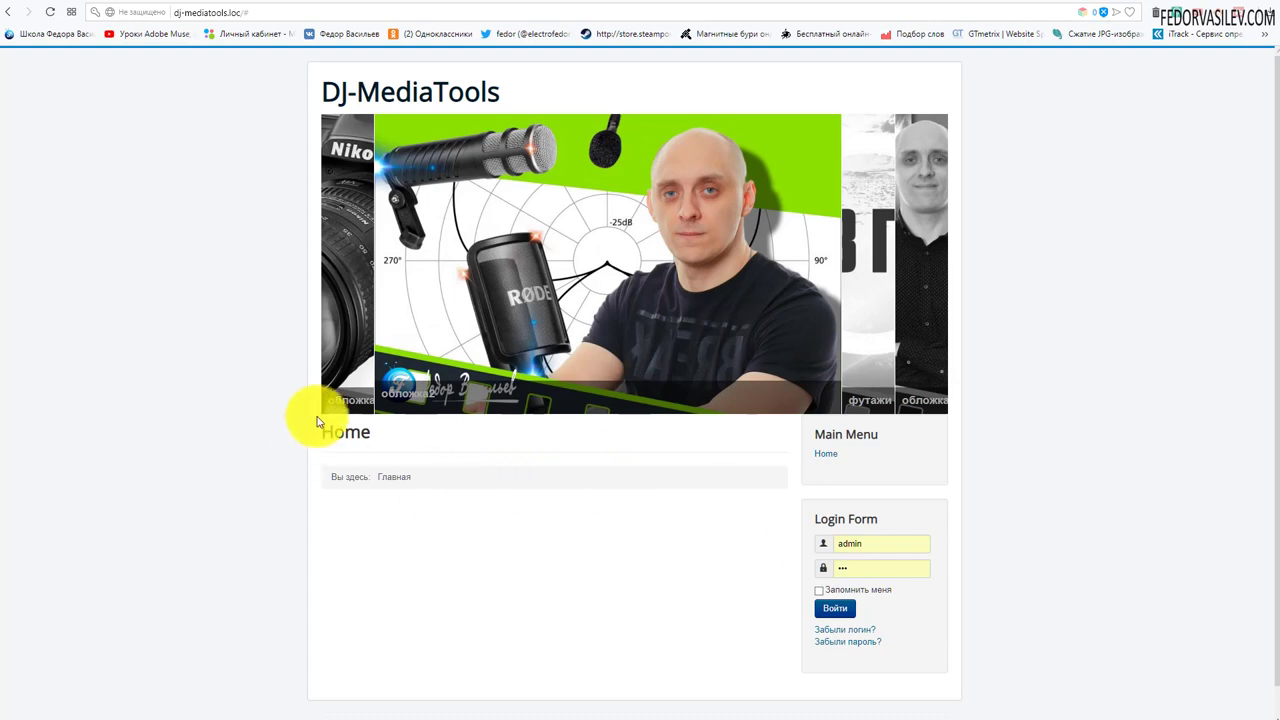
pyautogui.hotkey('ctrl', 'Tab')
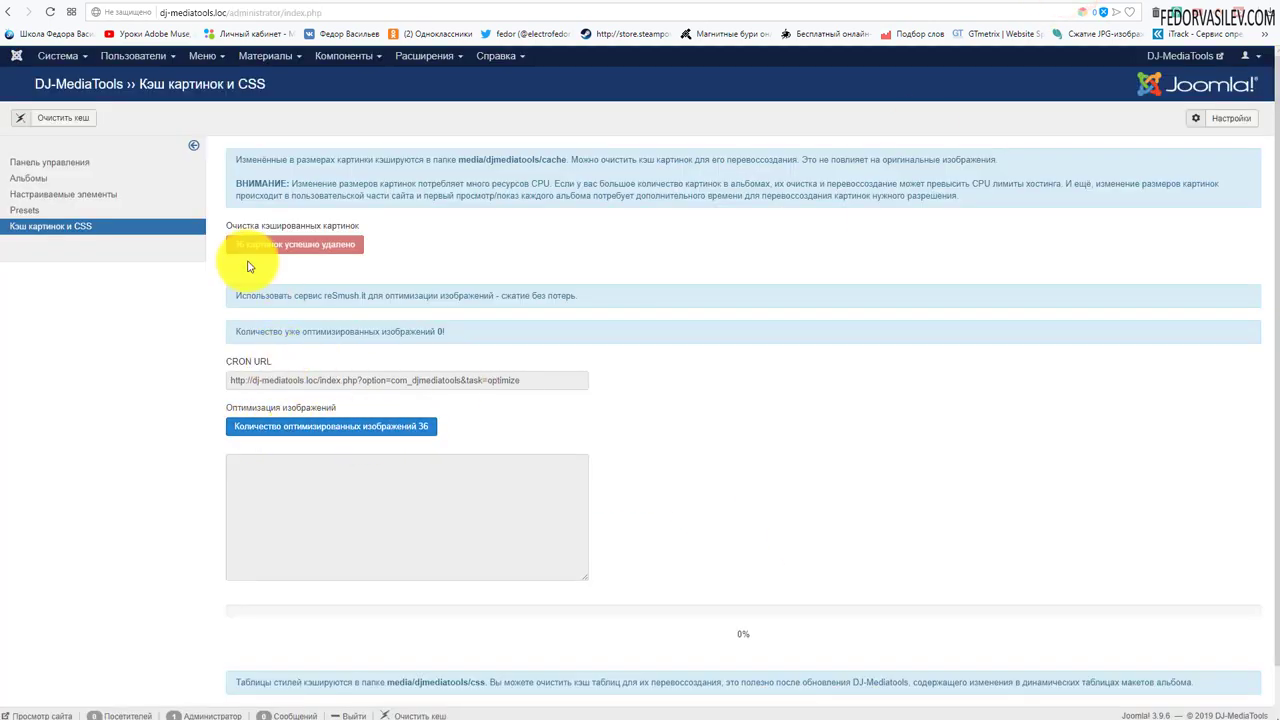
pyautogui.scroll(-1, 334, 237)
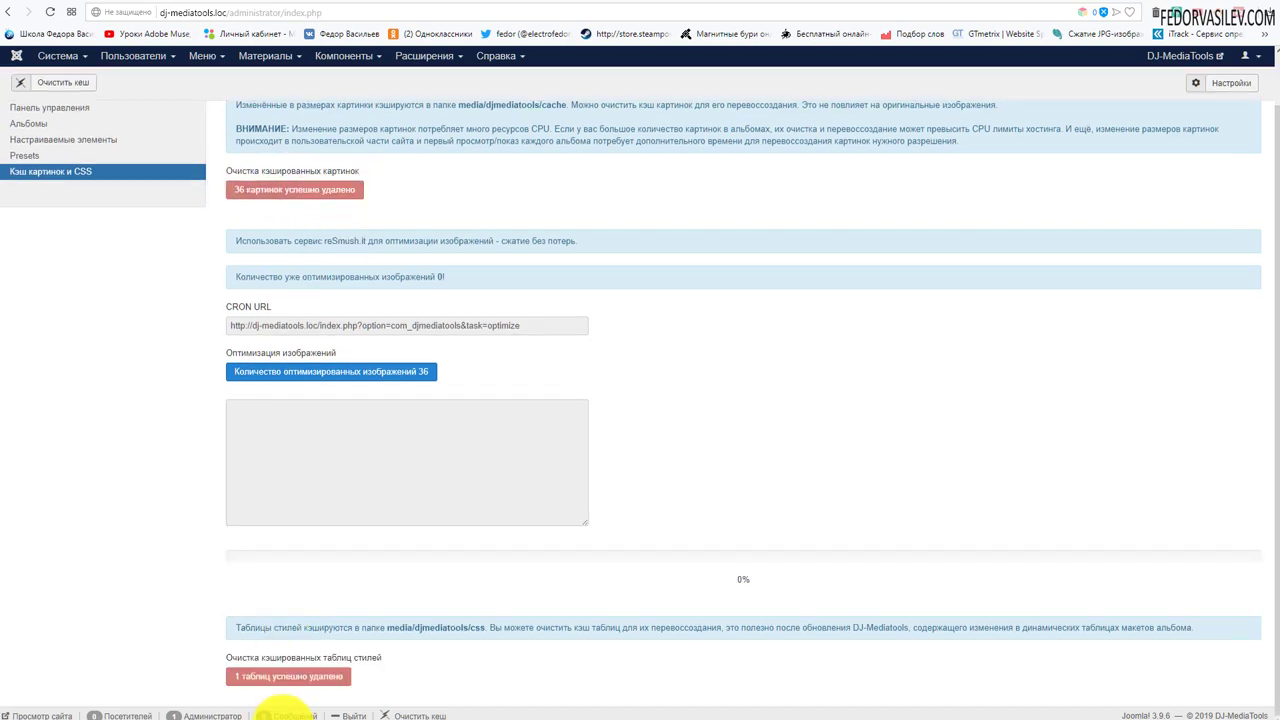
pyautogui.click(1075, 8)
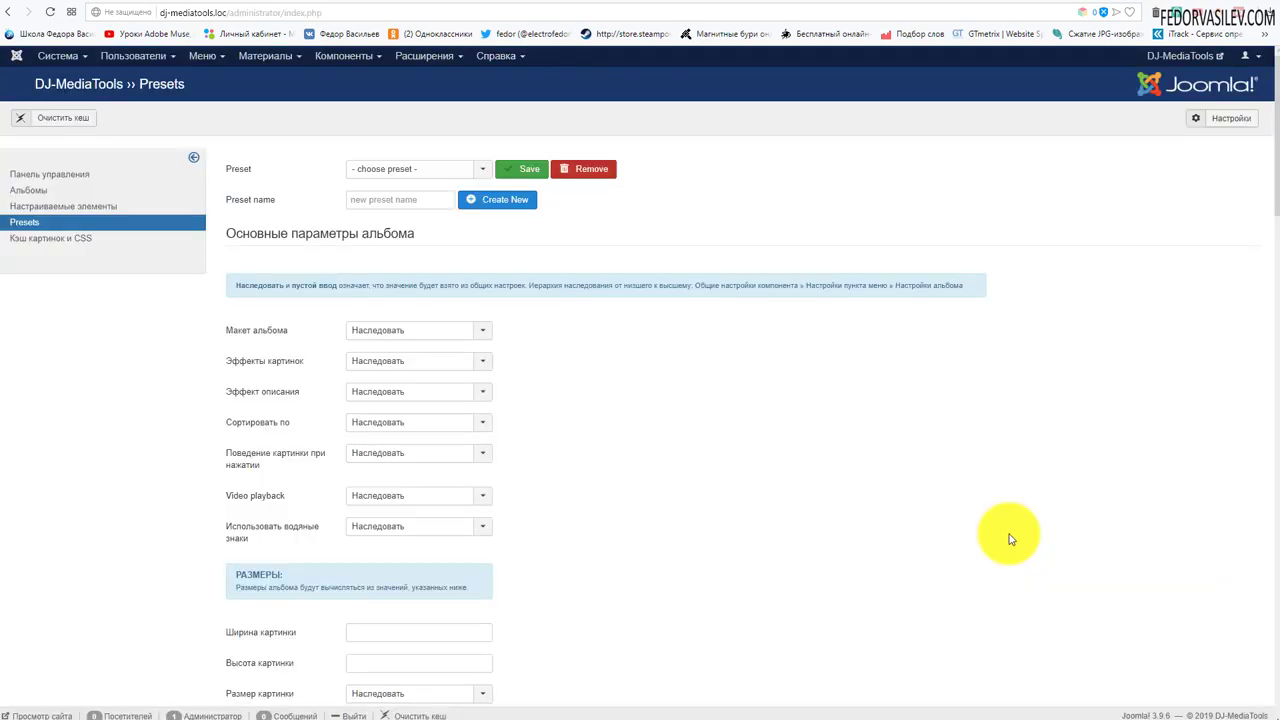
# Return to the component's Панель управления, then browse the school's website home page down to its footer links.
pyautogui.click(72, 174)
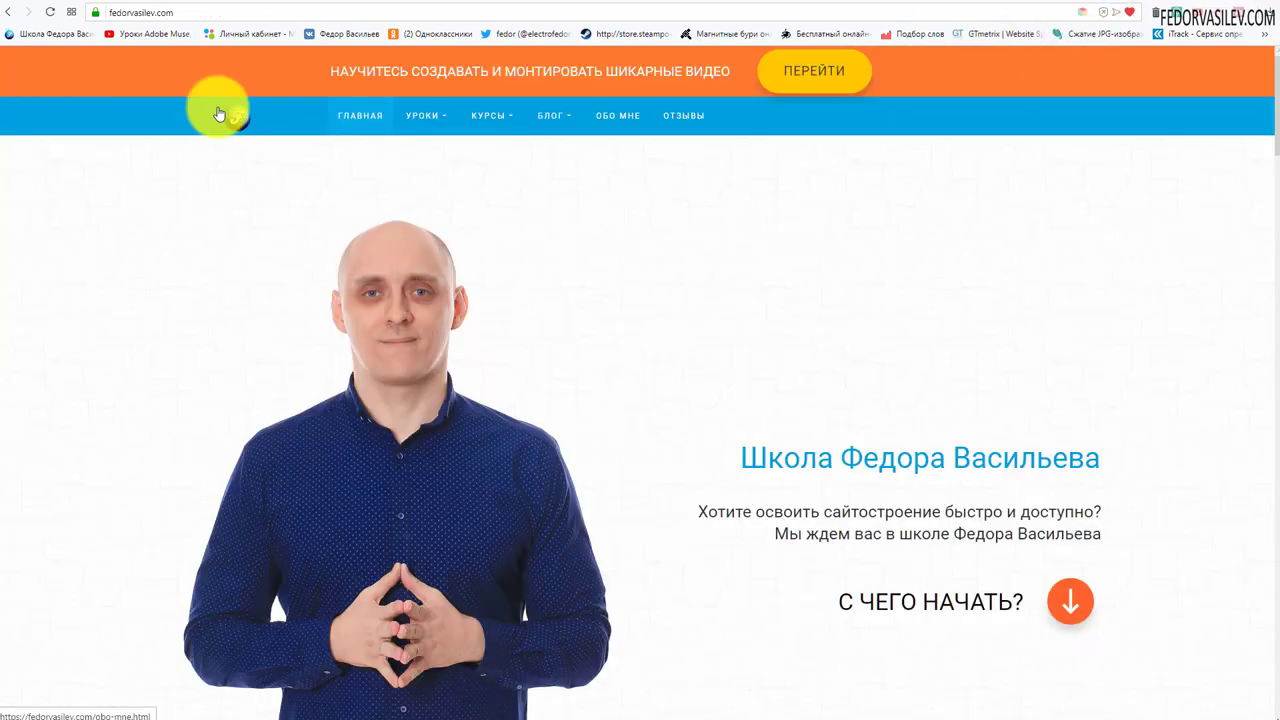
pyautogui.moveTo(1276, 108); pyautogui.dragTo(1276, 712)
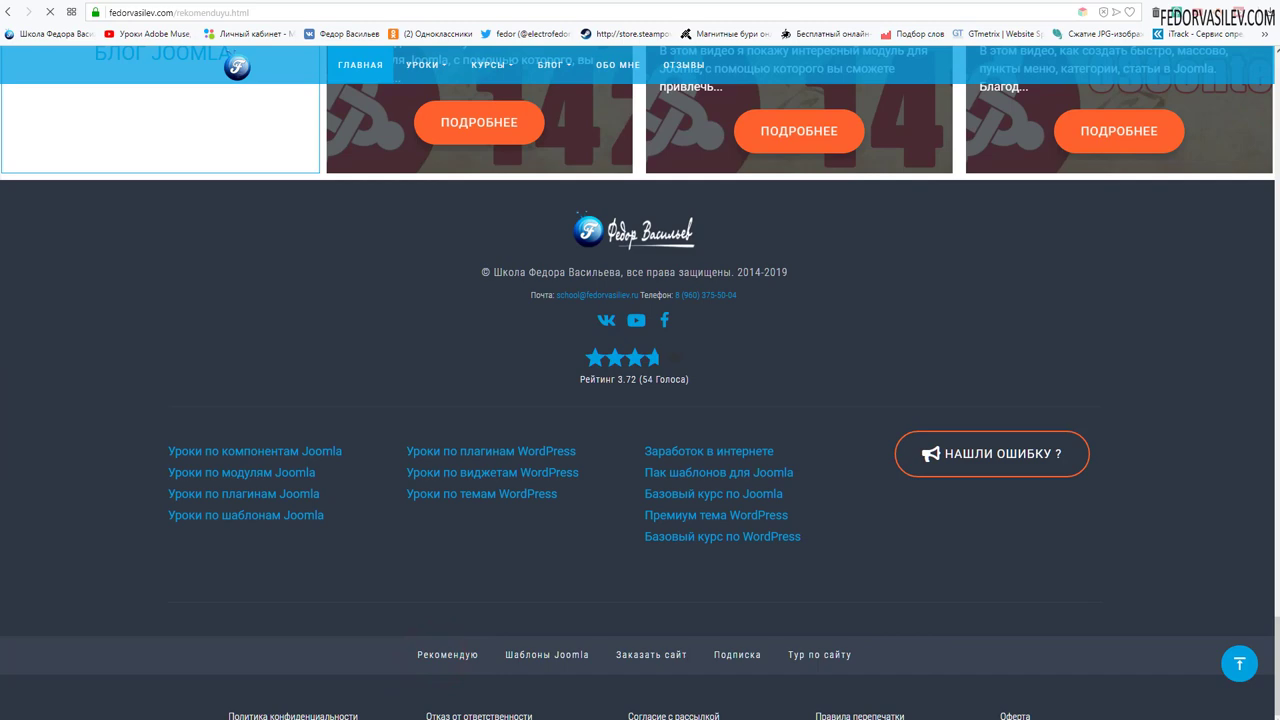
# Open Iconfinder.com from the recommended services page, search for "play" icons, and limit the results to free ones.
pyautogui.scroll(-5, 1074, 469)
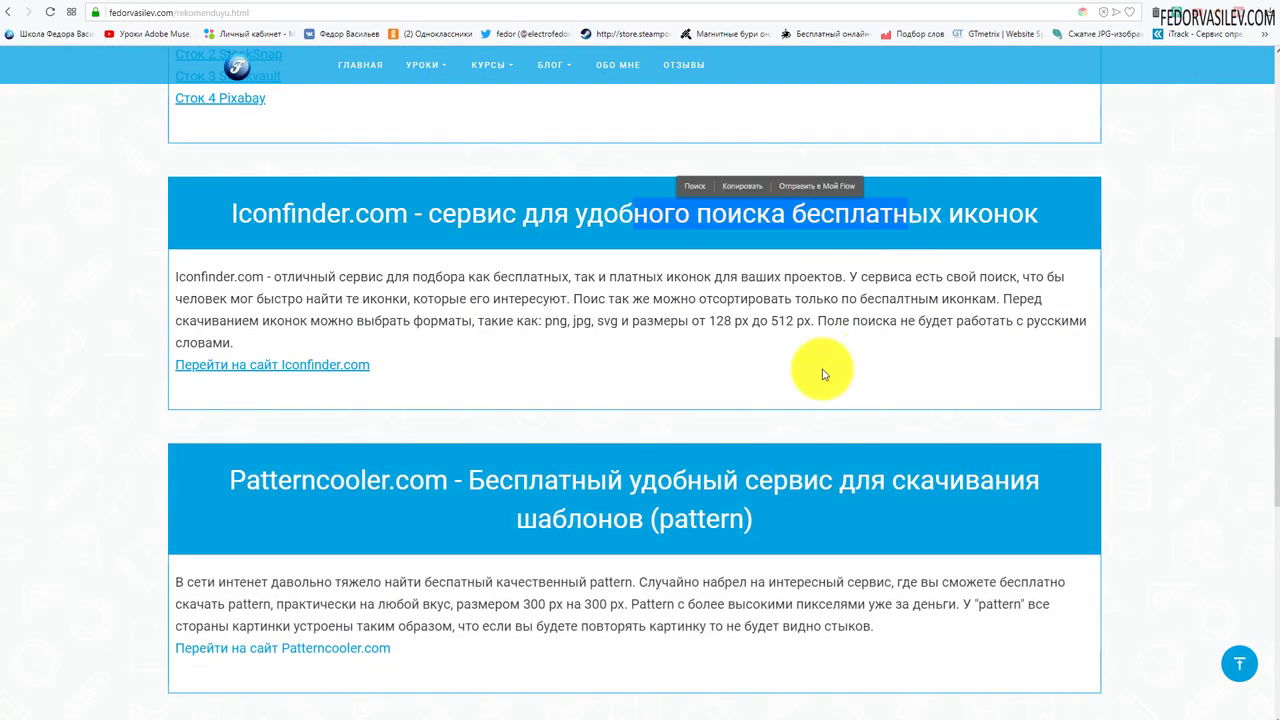
pyautogui.click(226, 365)
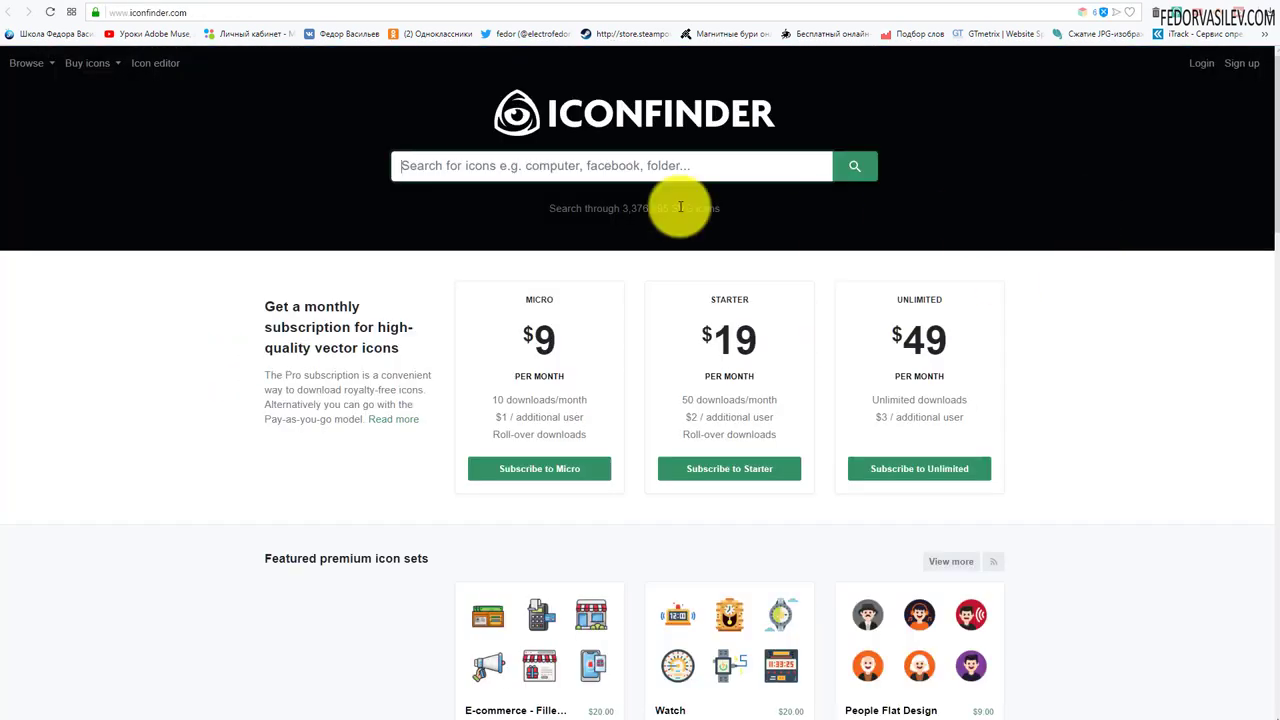
pyautogui.click(448, 170)
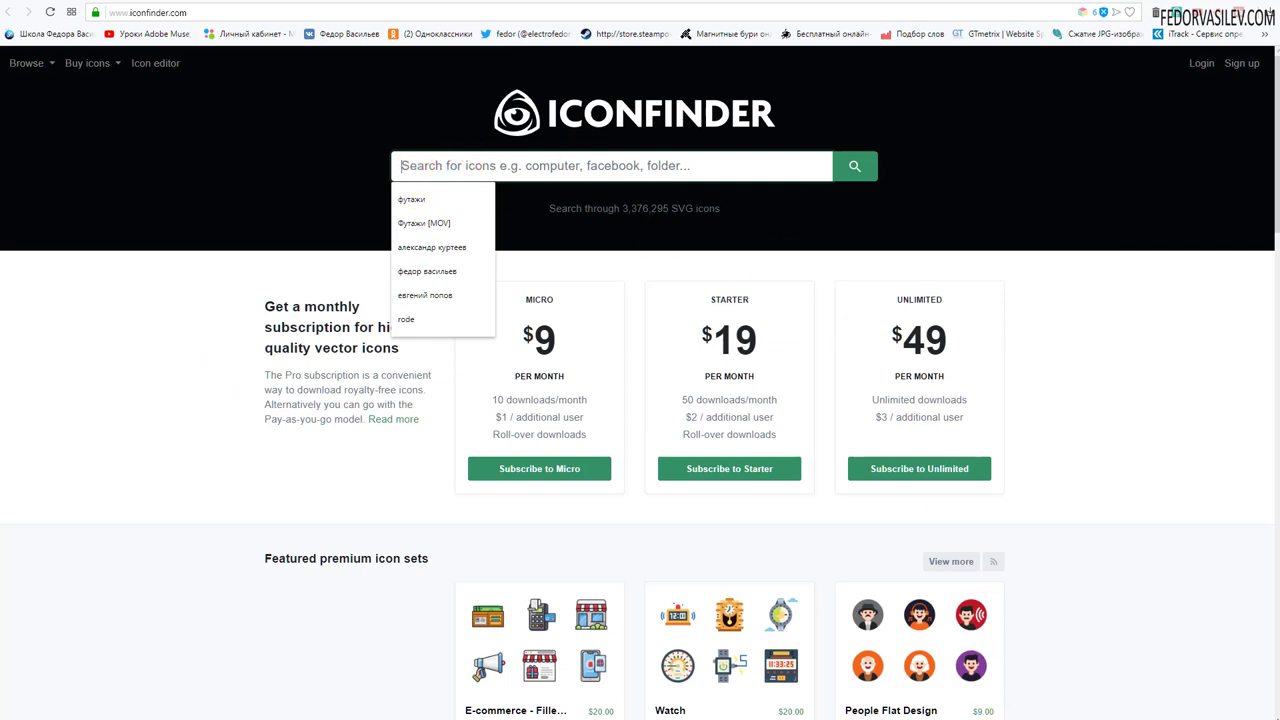
pyautogui.rightClick(415, 164)
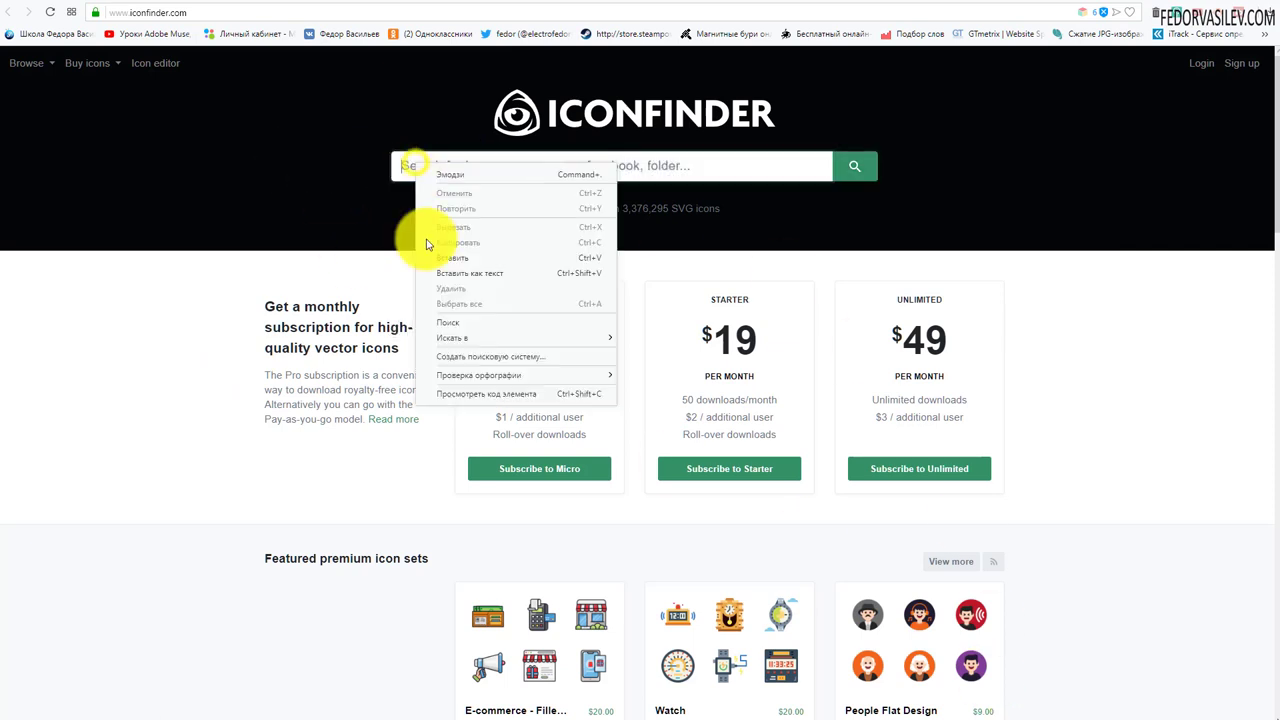
pyautogui.click(450, 259)
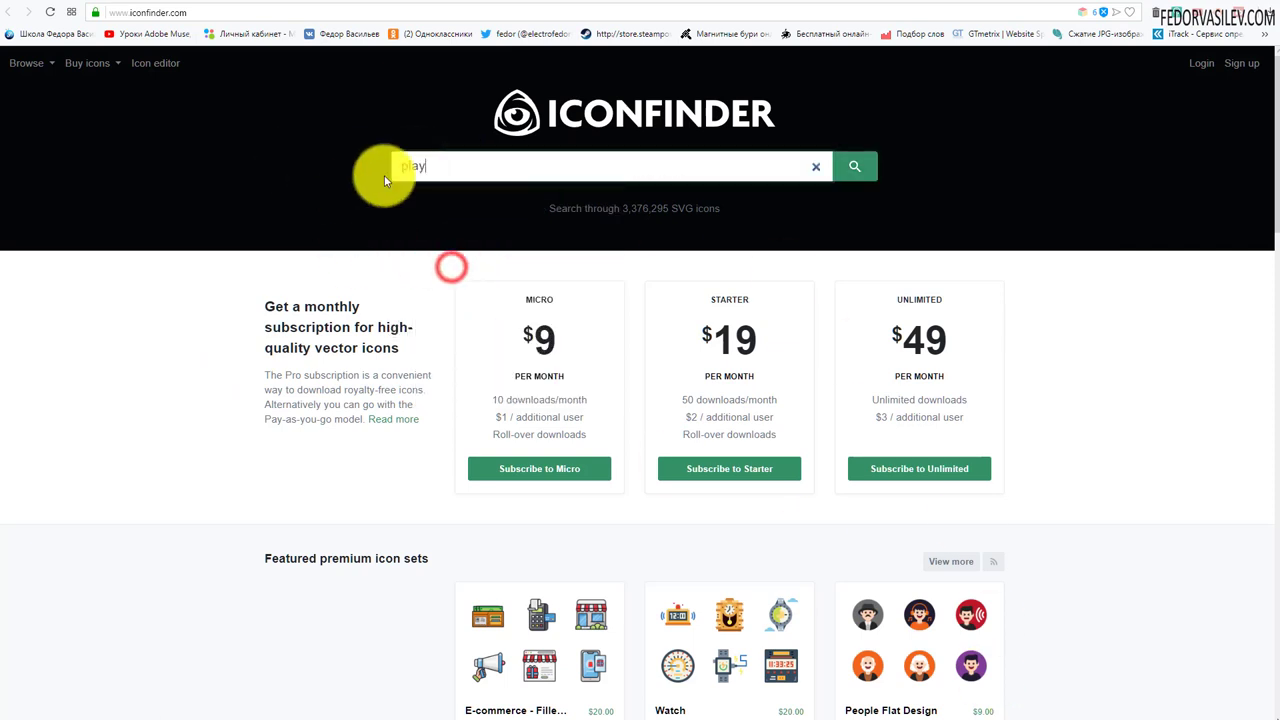
pyautogui.click(853, 170)
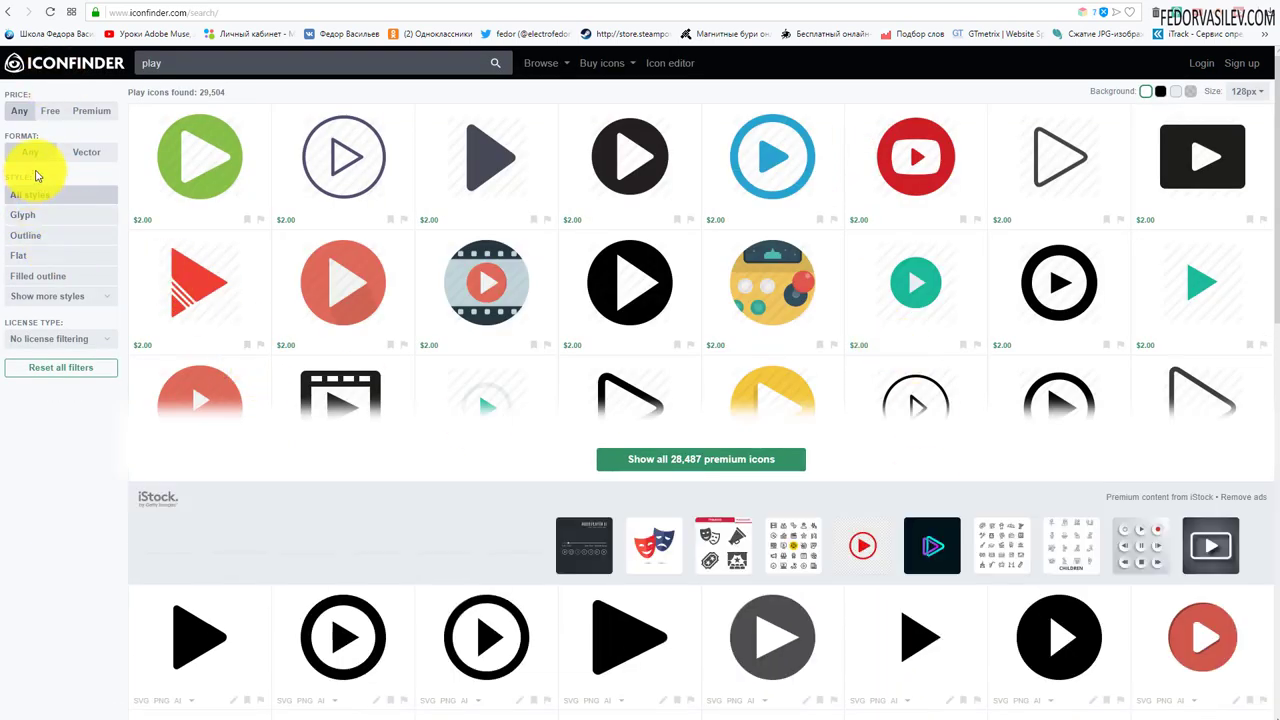
pyautogui.click(47, 113)
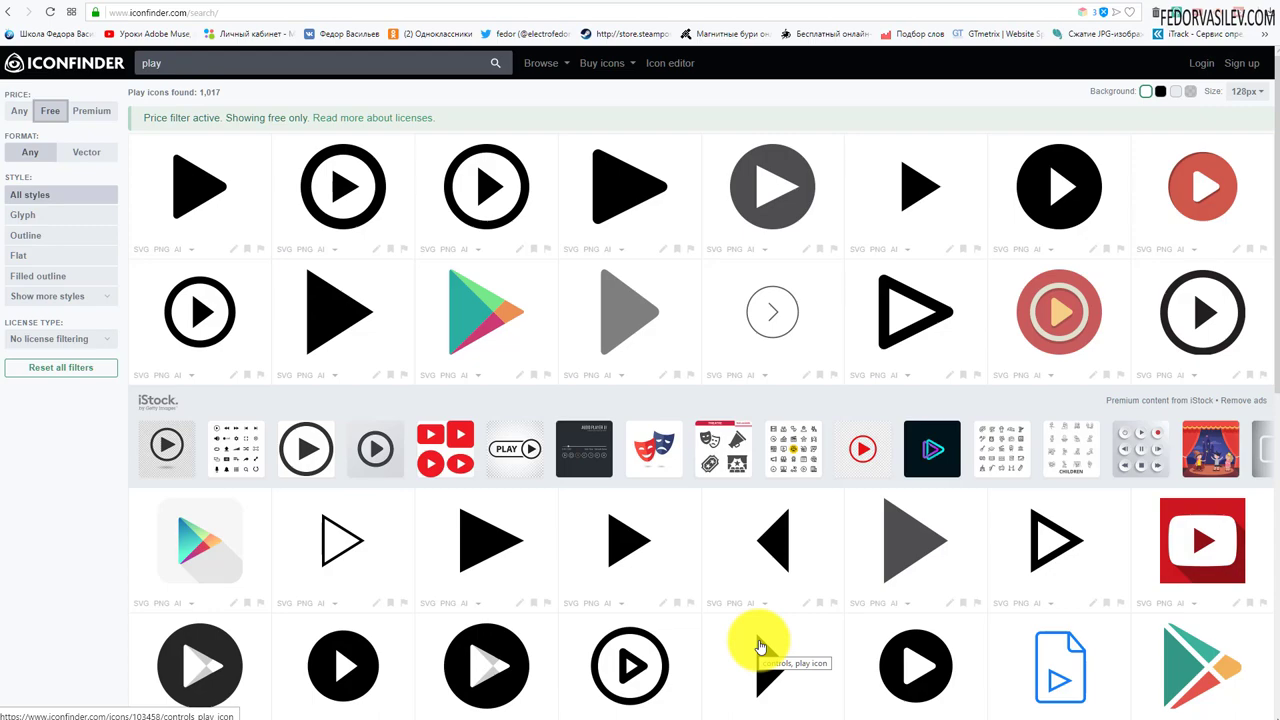
# Look through the free play icons for one that suits the slider's play button.
pyautogui.scroll(-3, 760, 645)
pyautogui.scroll(-8, 663, 571)
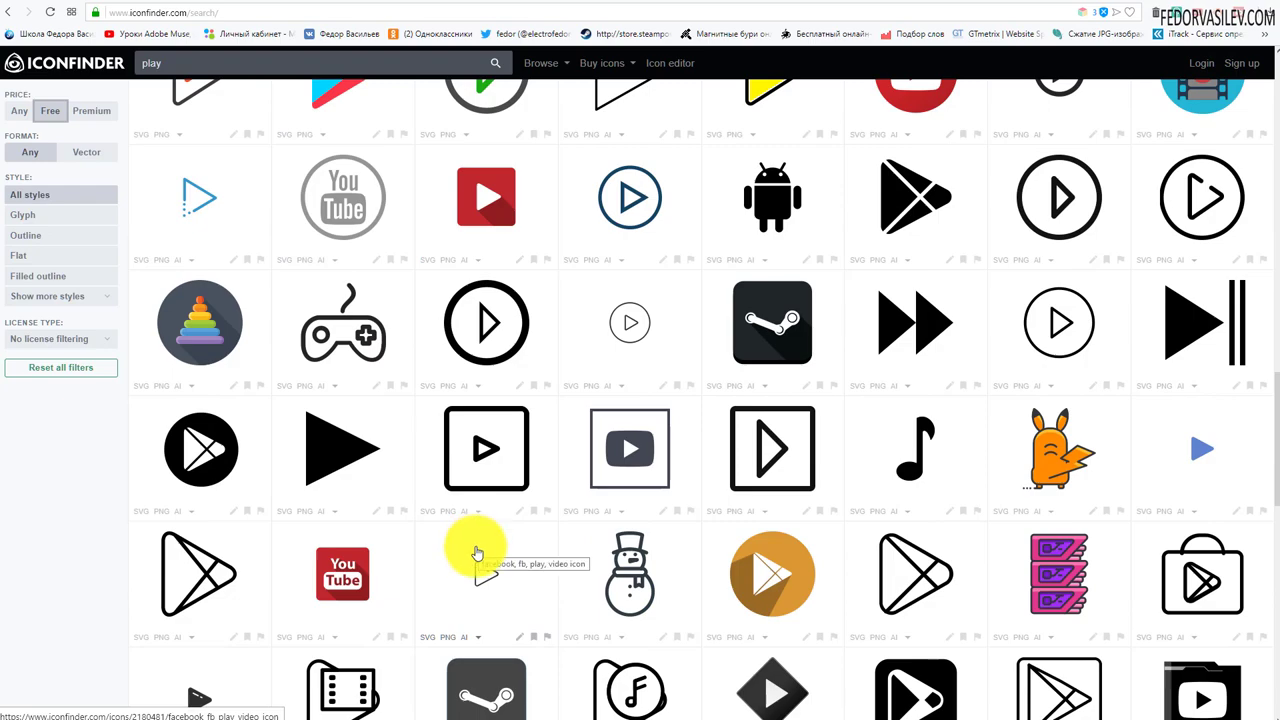
pyautogui.scroll(-6, 477, 553)
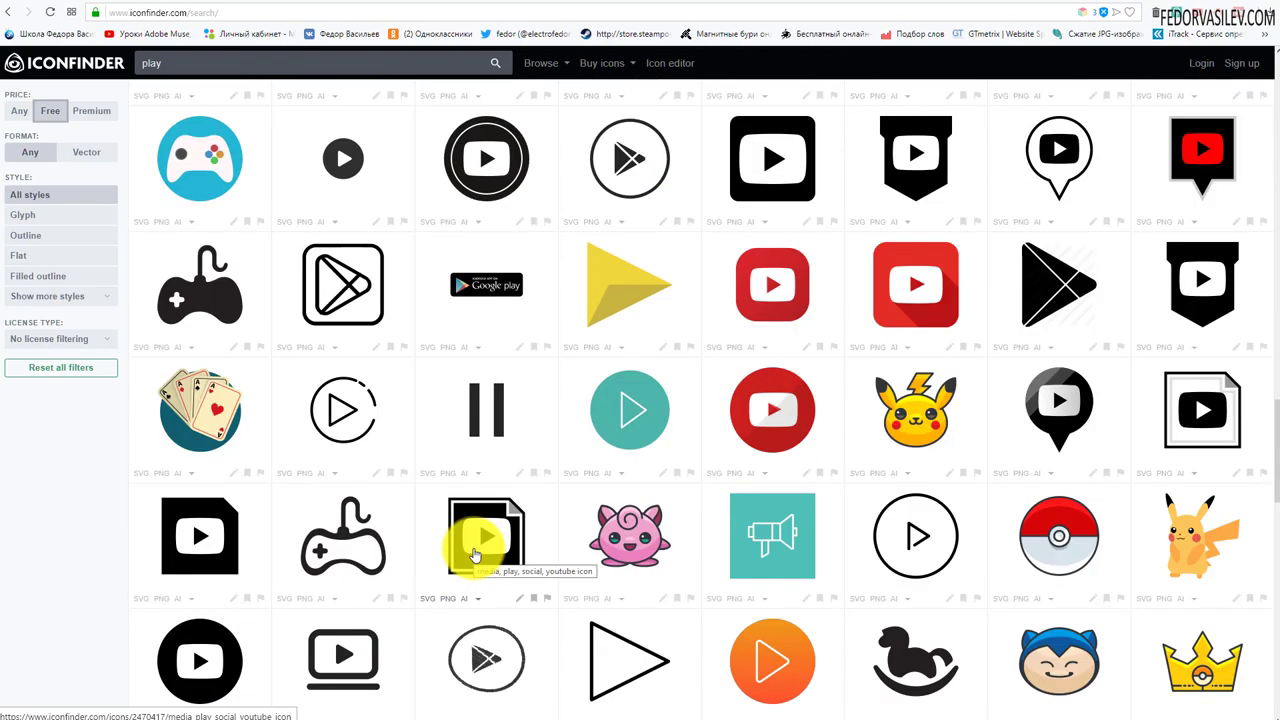
pyautogui.scroll(10, 476, 556)
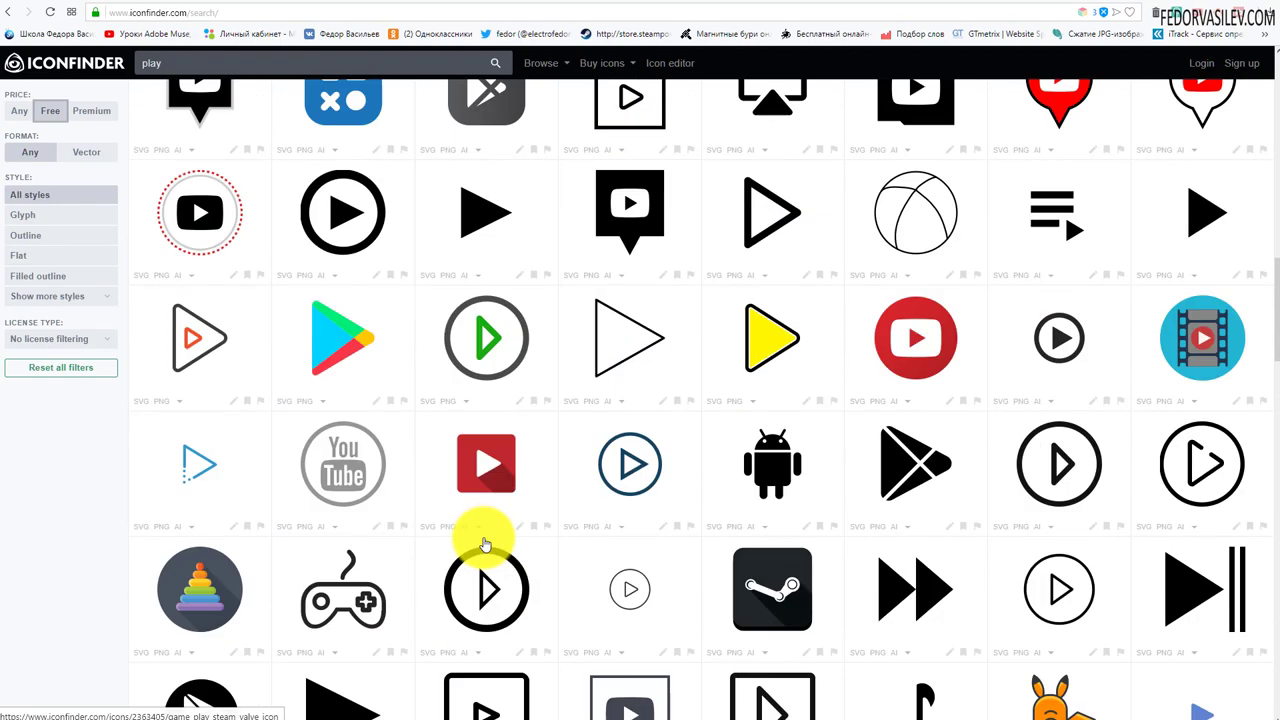
pyautogui.scroll(3, 483, 542)
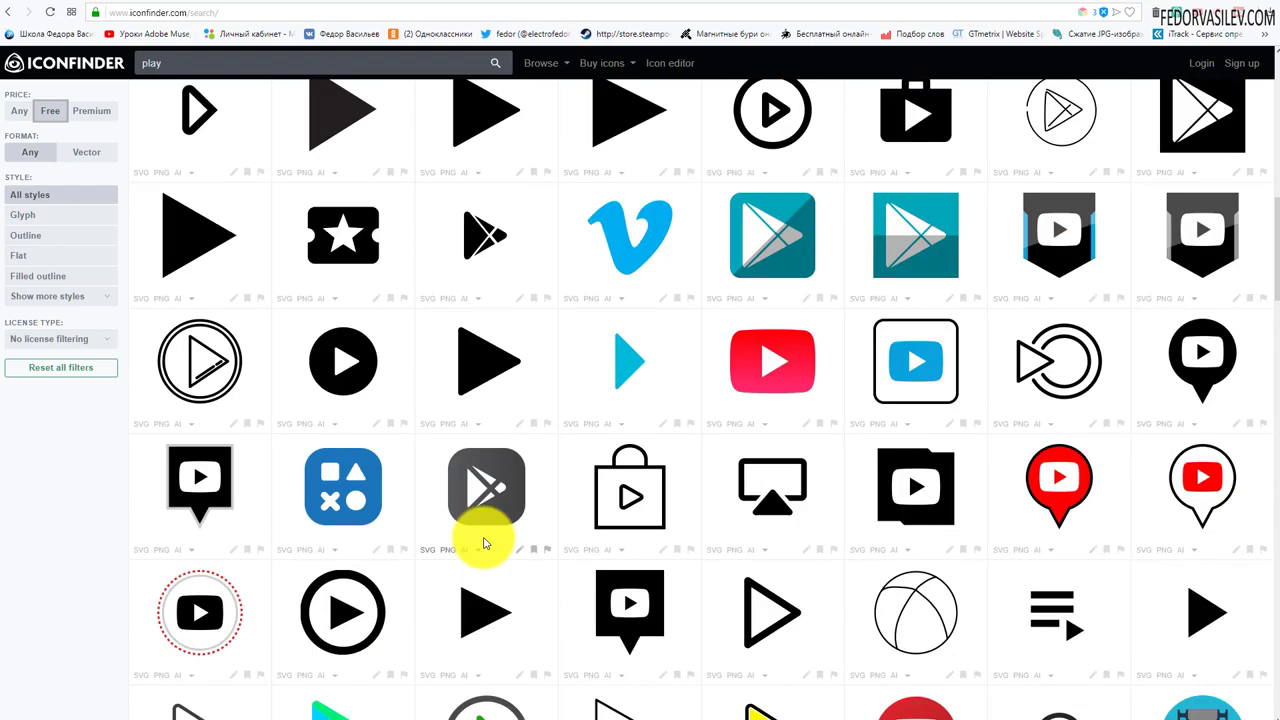
pyautogui.scroll(1, 483, 542)
pyautogui.scroll(5, 483, 542)
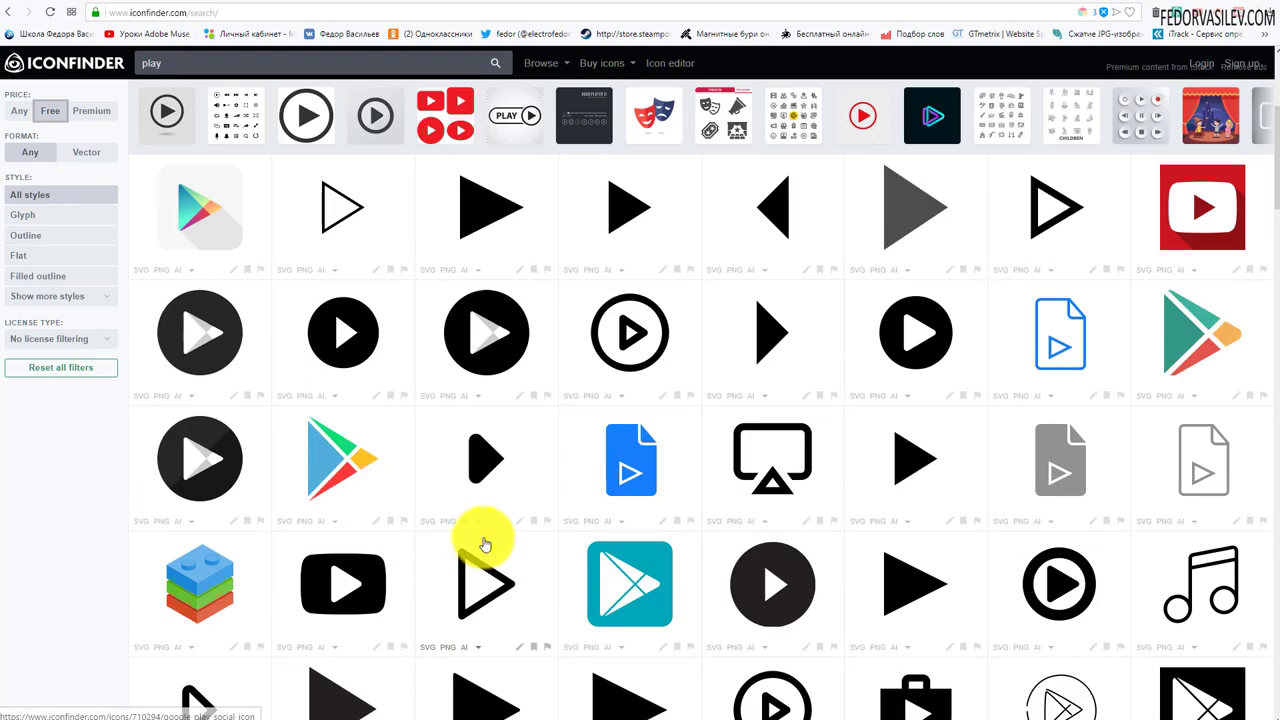
pyautogui.scroll(4, 484, 540)
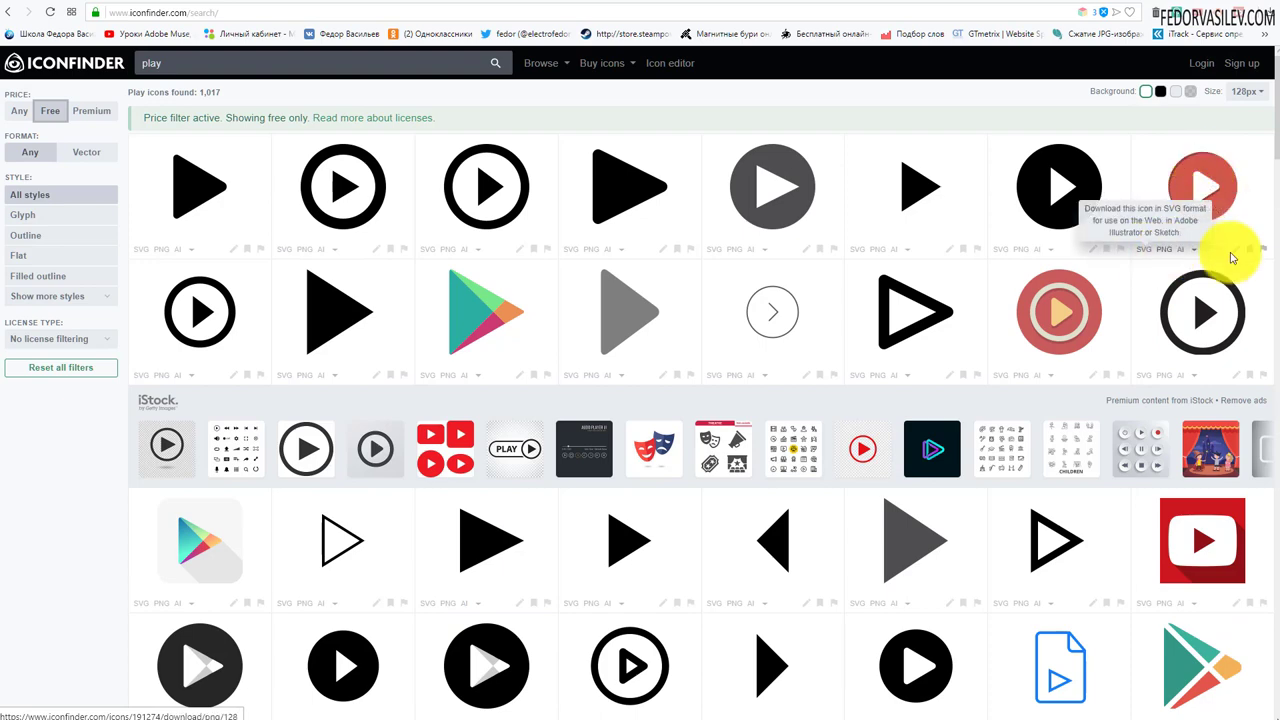
# Download the red round play icon as a 128×128px PNG, saved as iconfinder_YouTube_191274.png.
pyautogui.click(1195, 248)
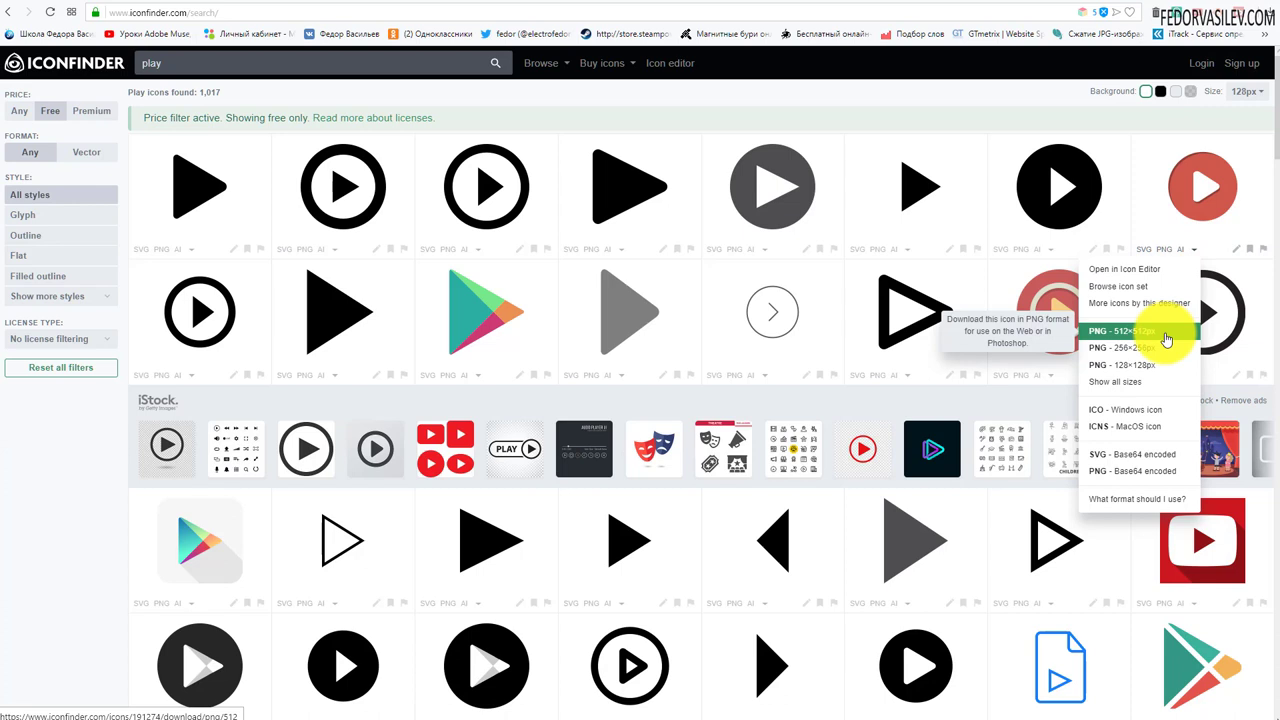
pyautogui.click(1128, 367)
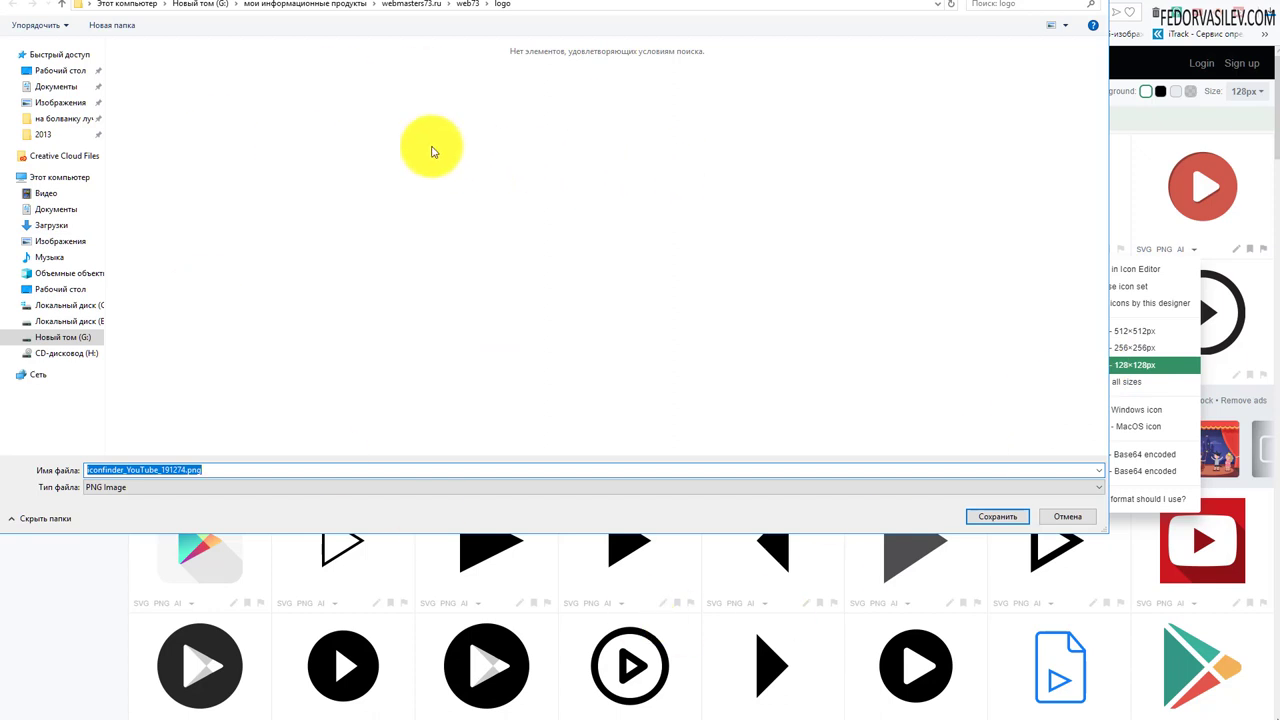
pyautogui.click(1008, 519)
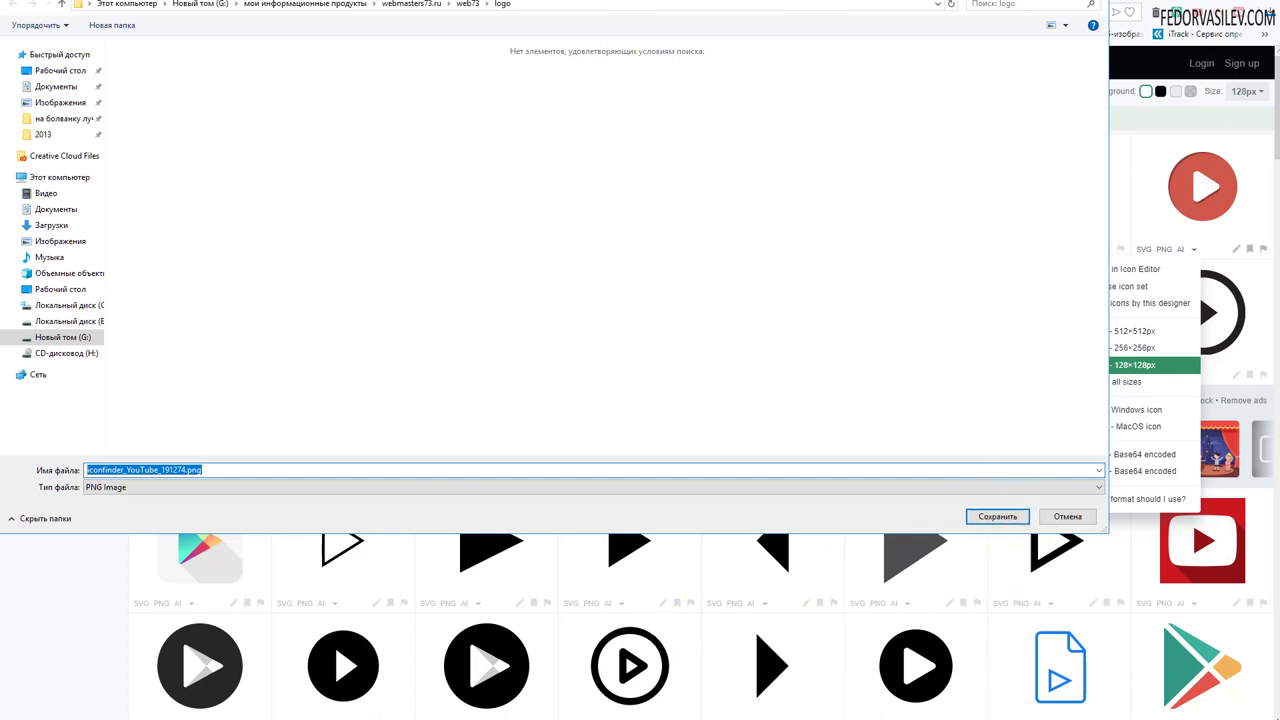
pyautogui.click(990, 517)
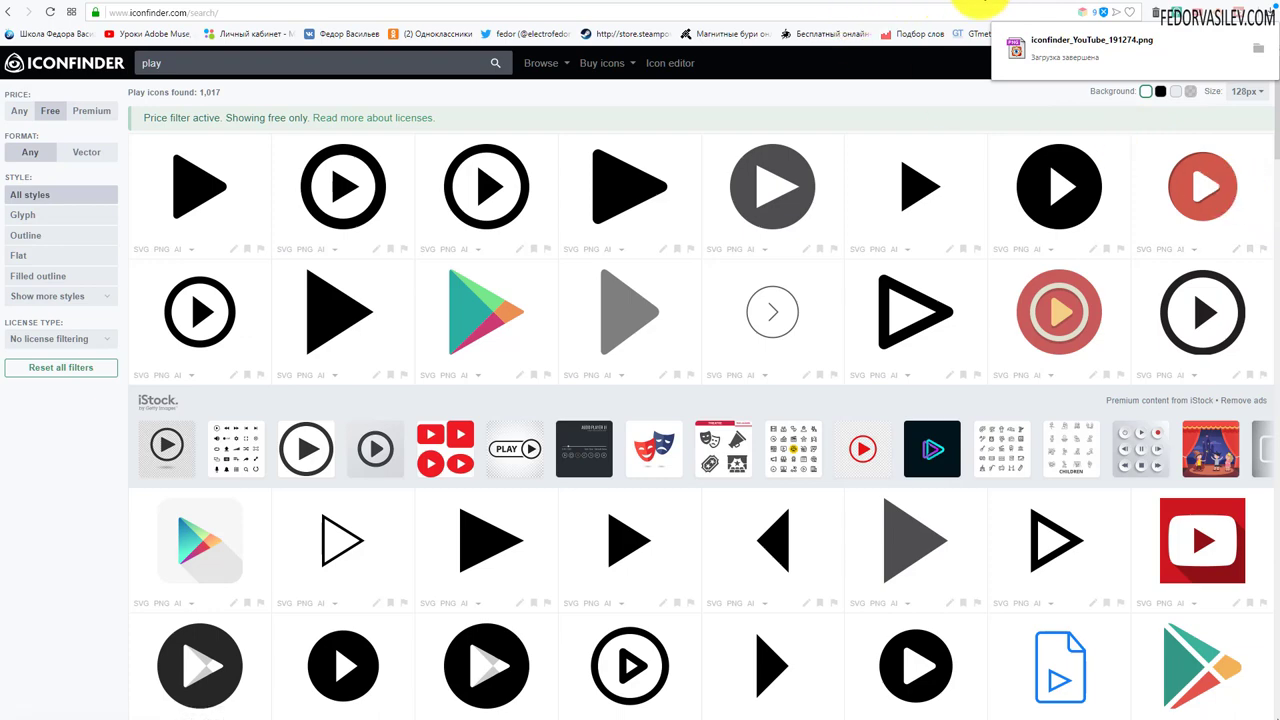
# Return to the DJ-MediaTools Панель управления in Joomla and open the Оптимизация макета section of the component settings.
pyautogui.click(966, 8)
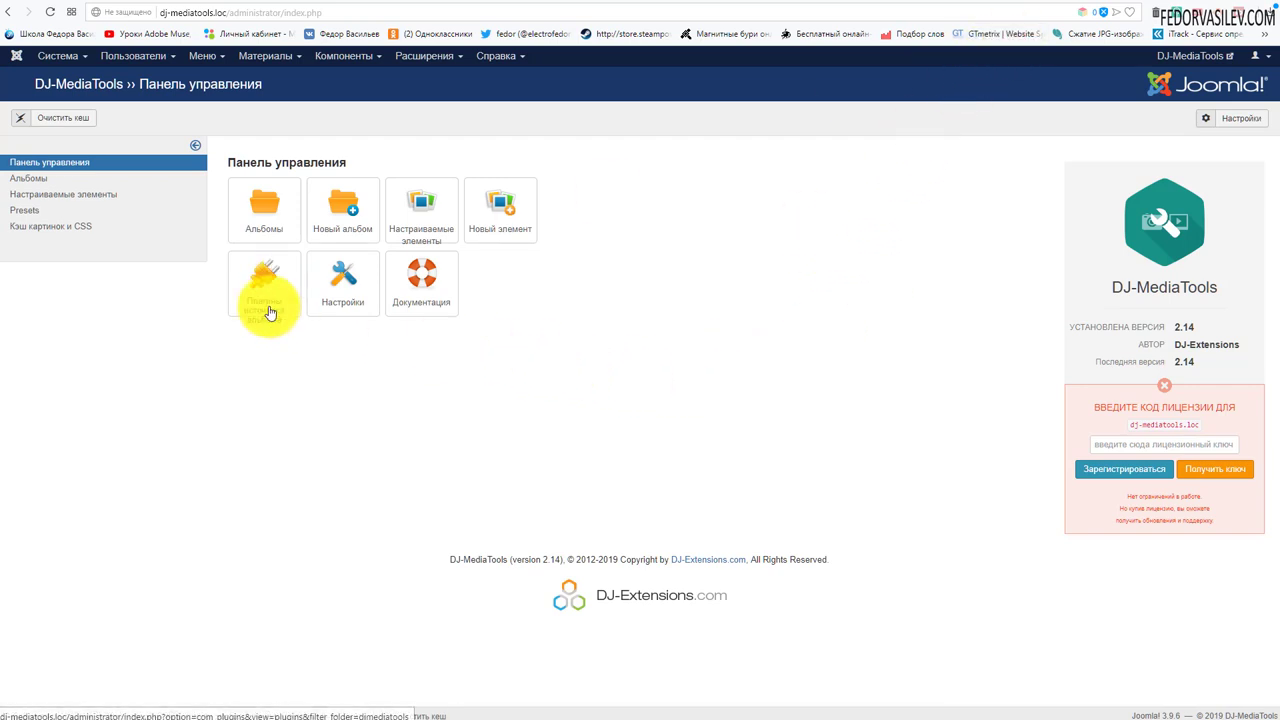
pyautogui.click(338, 296)
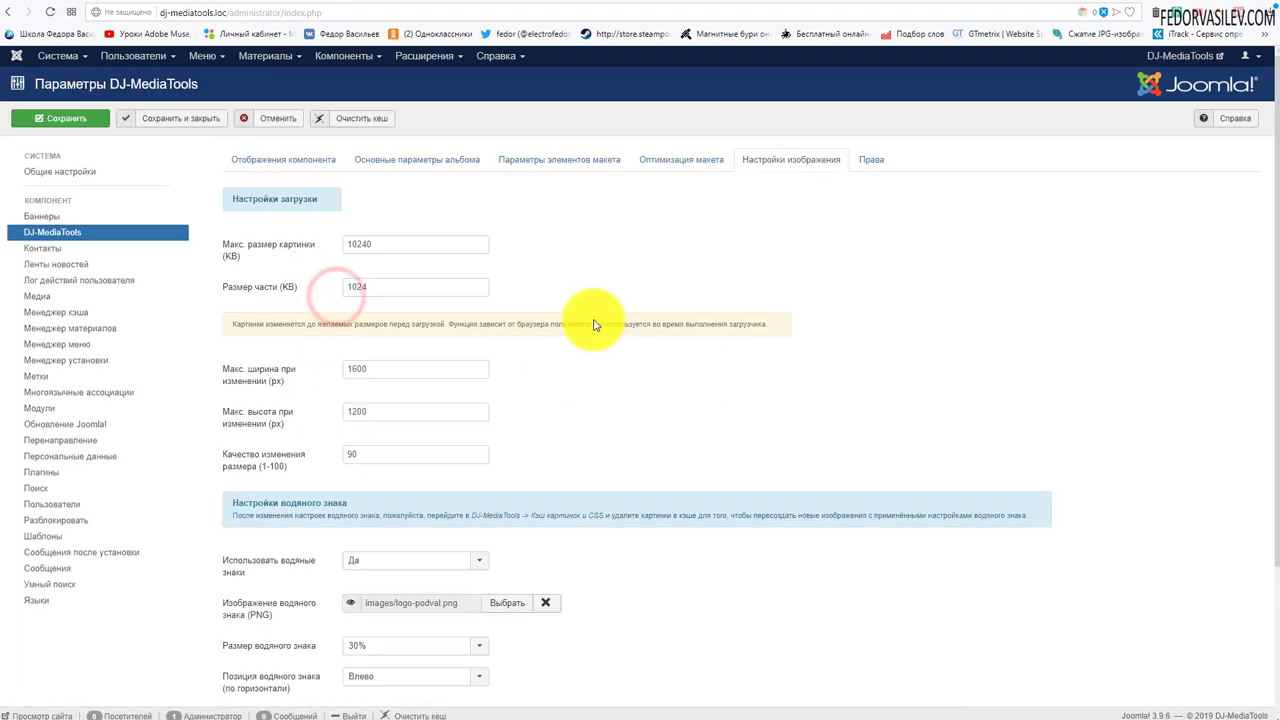
pyautogui.scroll(-2, 591, 260)
pyautogui.scroll(2, 591, 260)
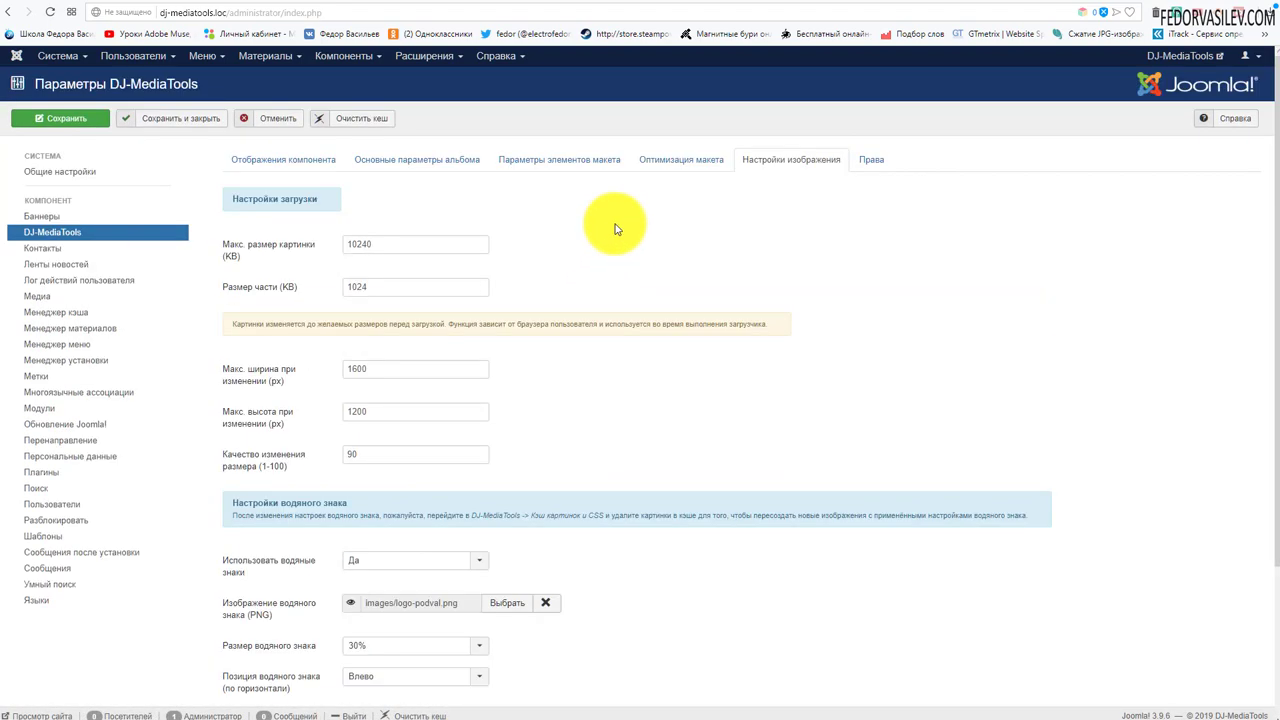
pyautogui.click(680, 160)
pyautogui.scroll(-5, 763, 286)
pyautogui.scroll(5, 751, 286)
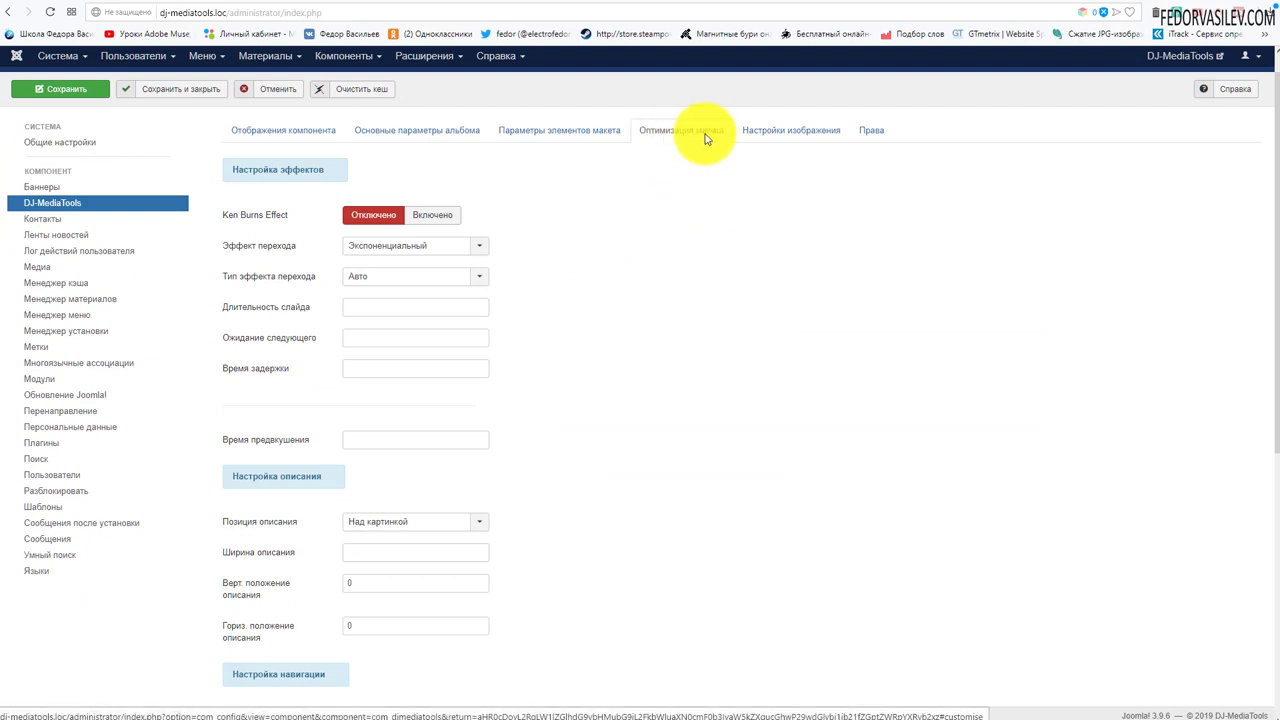
# Upload iconfinder_YouTube_191274.png to the root images folder from the image picker for Кнопка Проигрывания.
pyautogui.scroll(-5, 714, 214)
pyautogui.moveTo(235, 262)
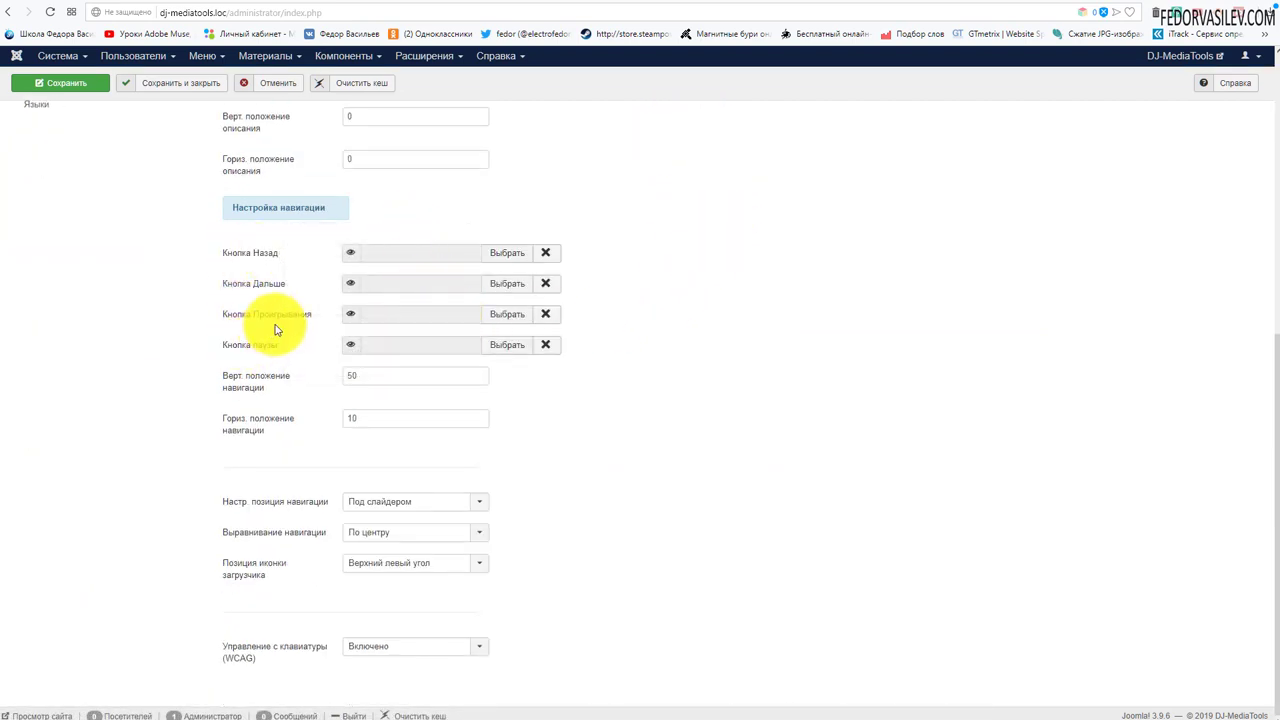
pyautogui.click(499, 325)
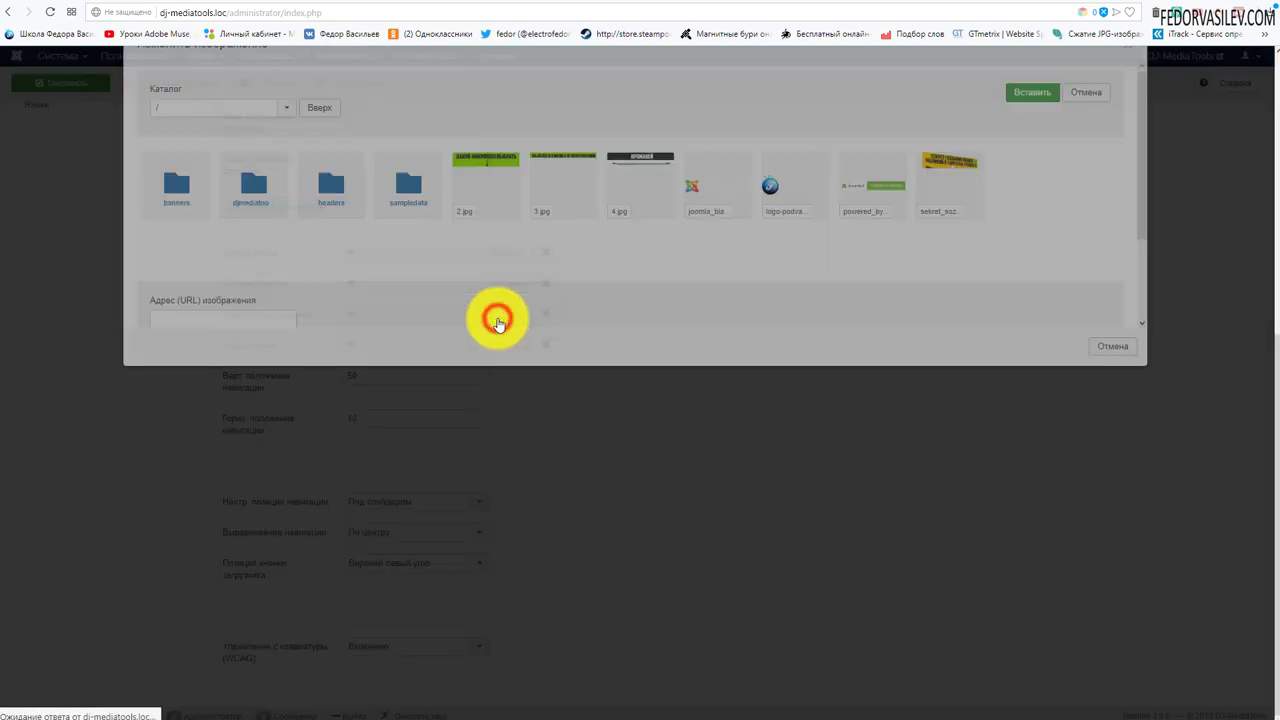
pyautogui.scroll(-3, 500, 314)
pyautogui.click(306, 310)
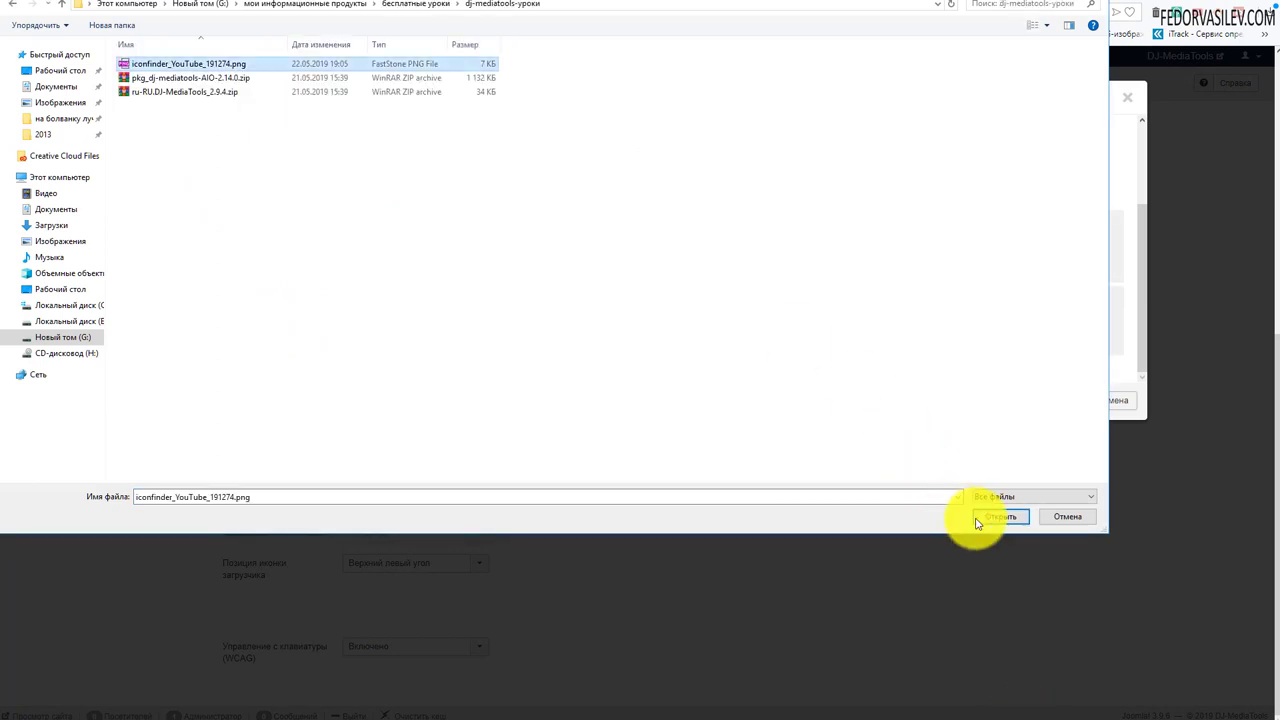
pyautogui.click(987, 518)
pyautogui.click(504, 318)
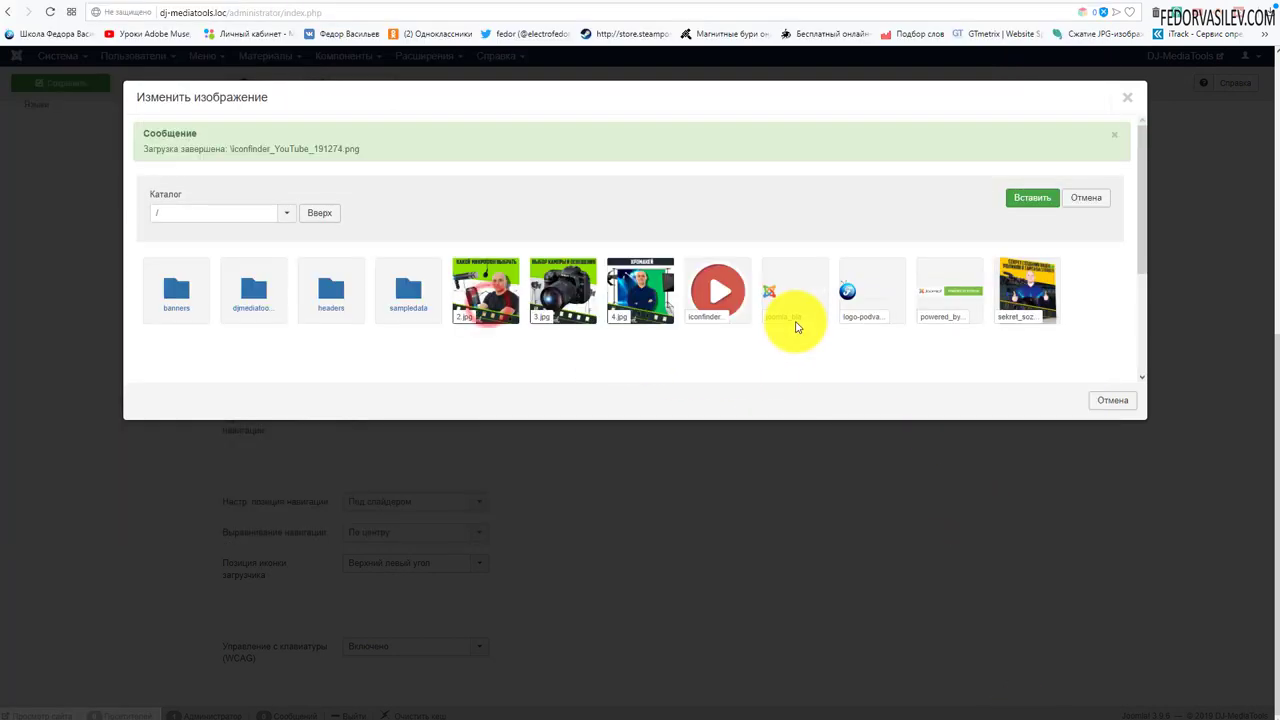
# Insert the uploaded red play icon as the Кнопка Проигрывания image and save the component settings.
pyautogui.click(722, 291)
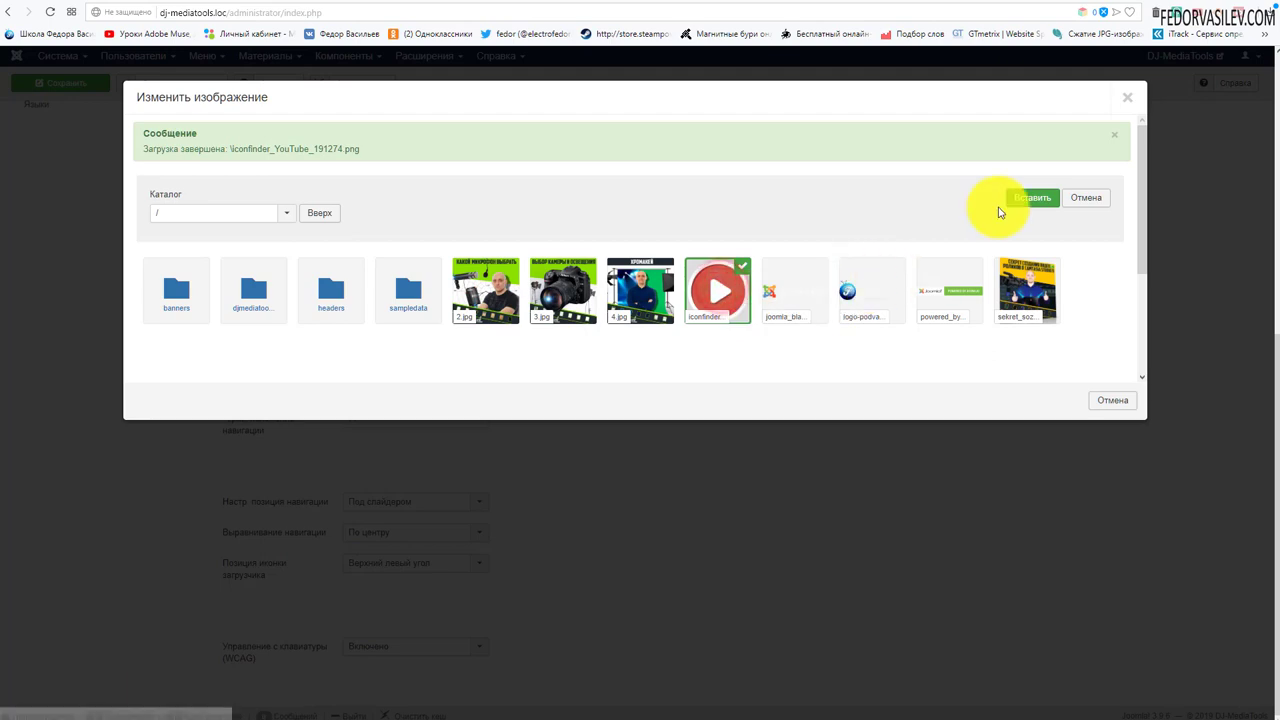
pyautogui.click(1024, 197)
pyautogui.click(75, 83)
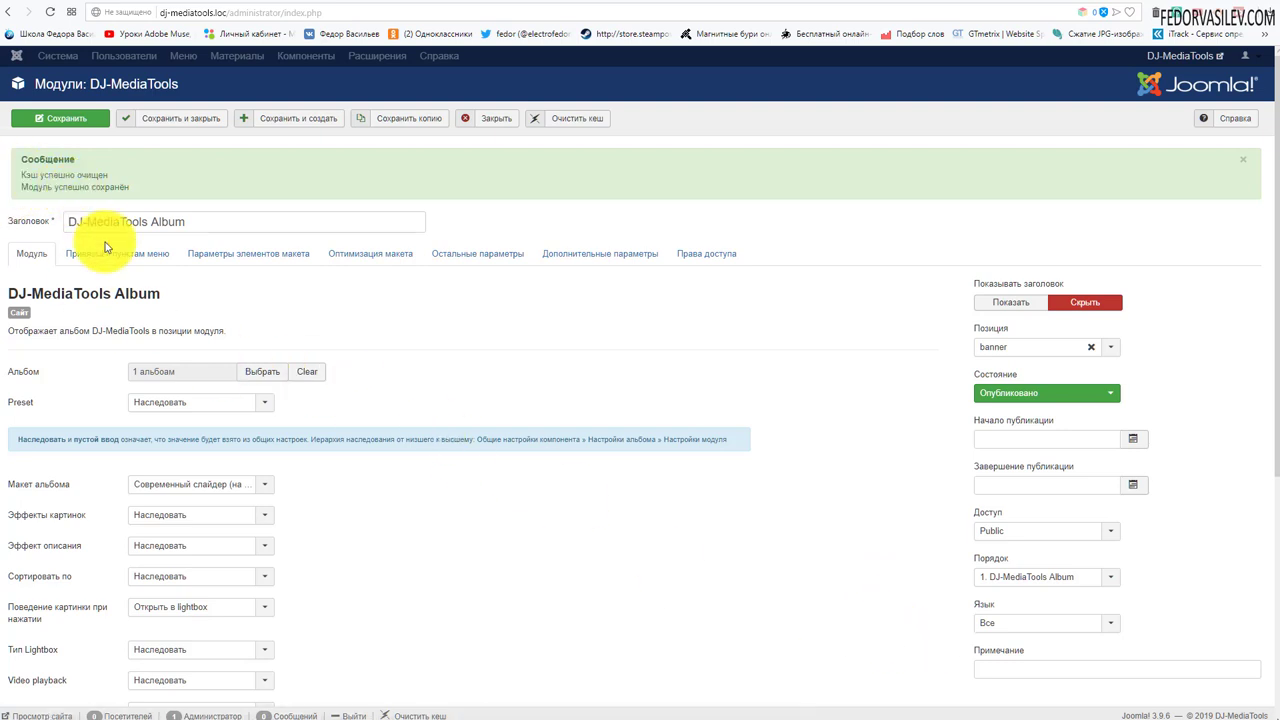
# Check which layout is chosen under Макет альбома in the DJ-MediaTools Album module.
pyautogui.scroll(-3, 282, 366)
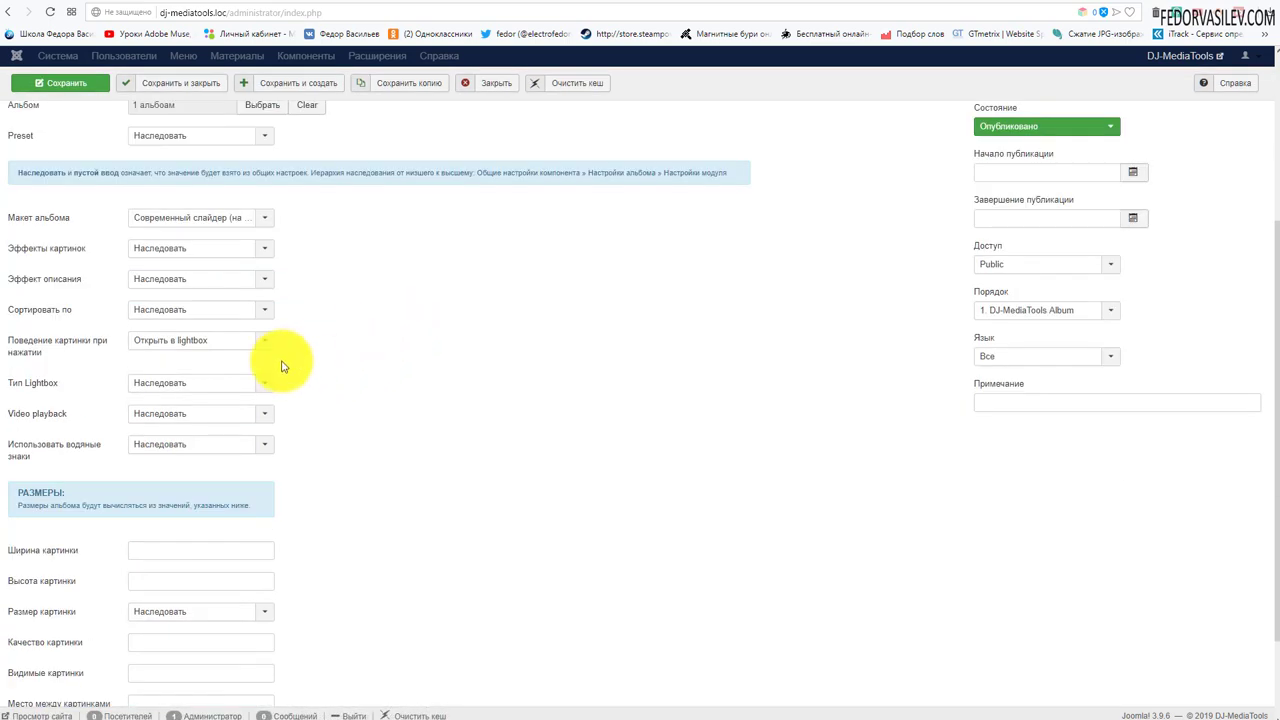
pyautogui.scroll(1, 200, 355)
pyautogui.click(154, 288)
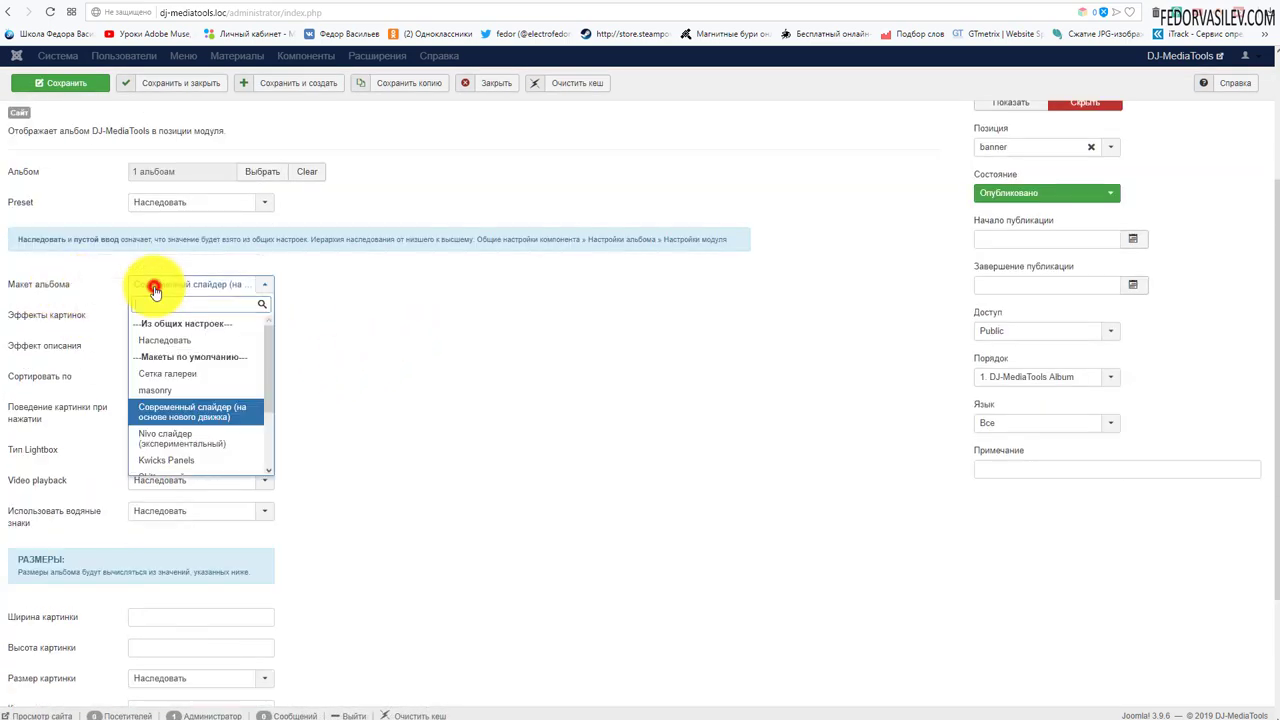
pyautogui.click(535, 335)
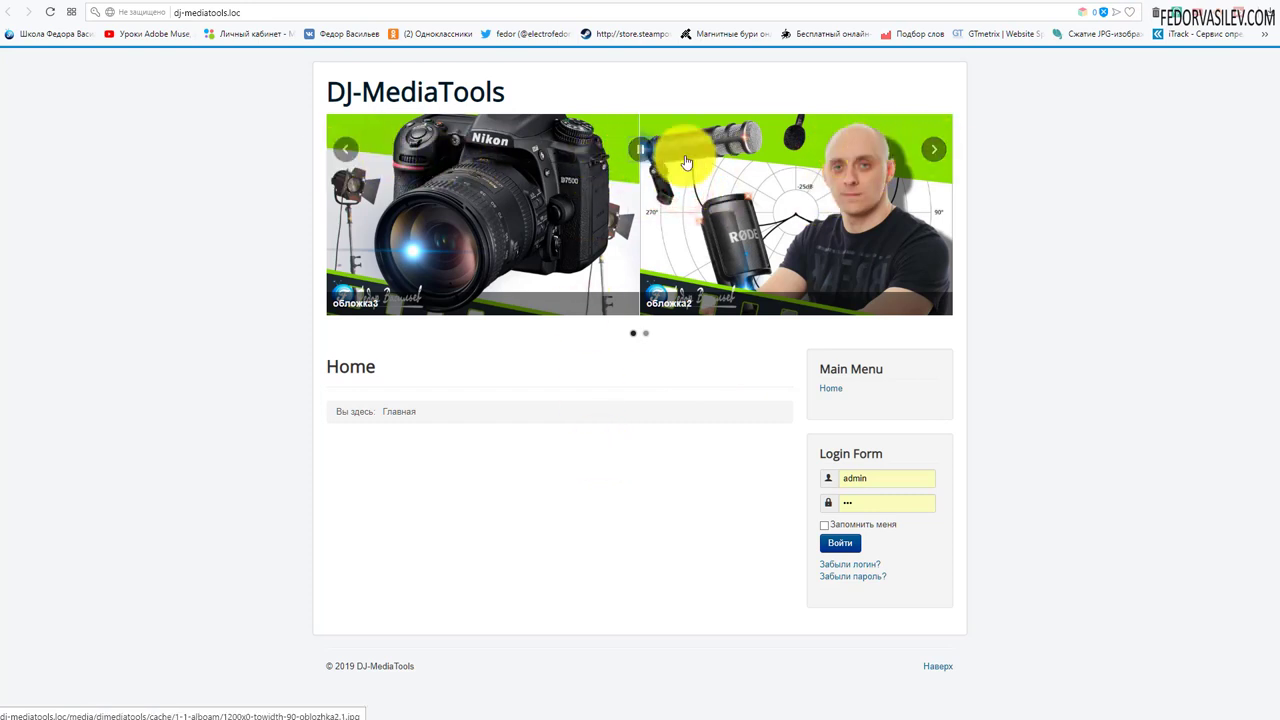
# Test the home page slider's next arrow, the play button with the custom icon, and the page dots.
pyautogui.click(937, 152)
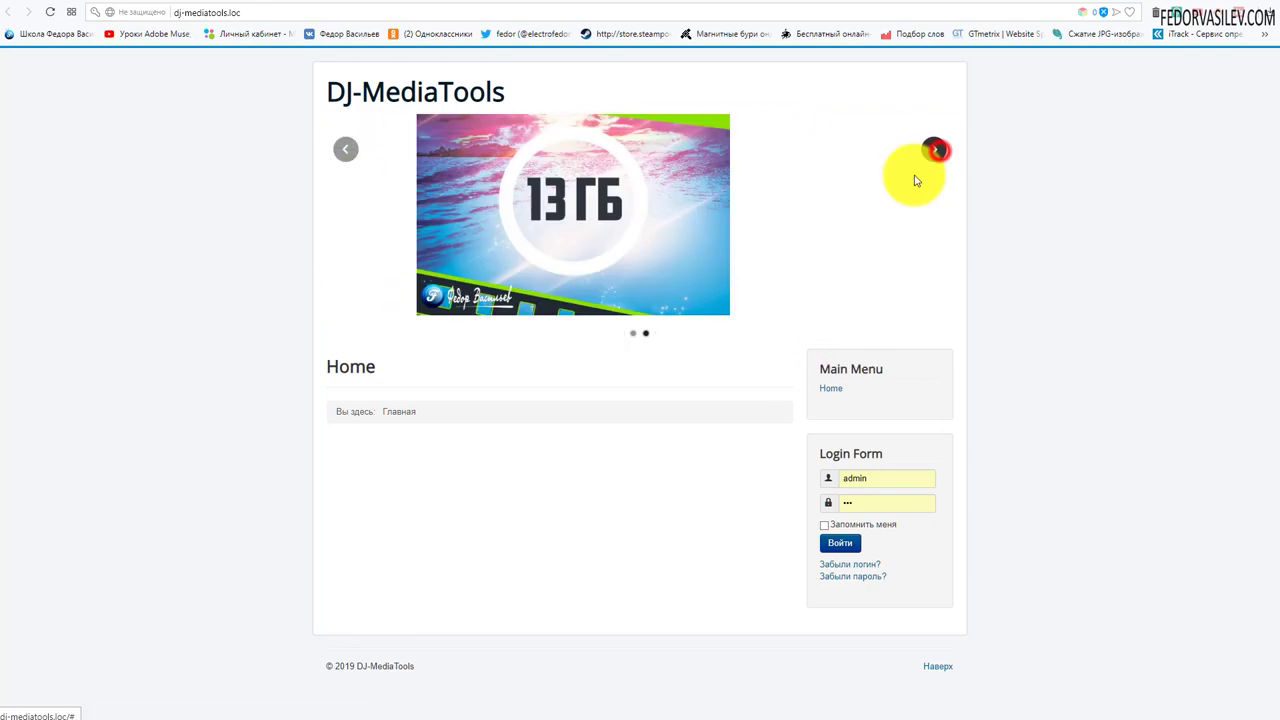
pyautogui.click(631, 193)
pyautogui.click(1091, 105)
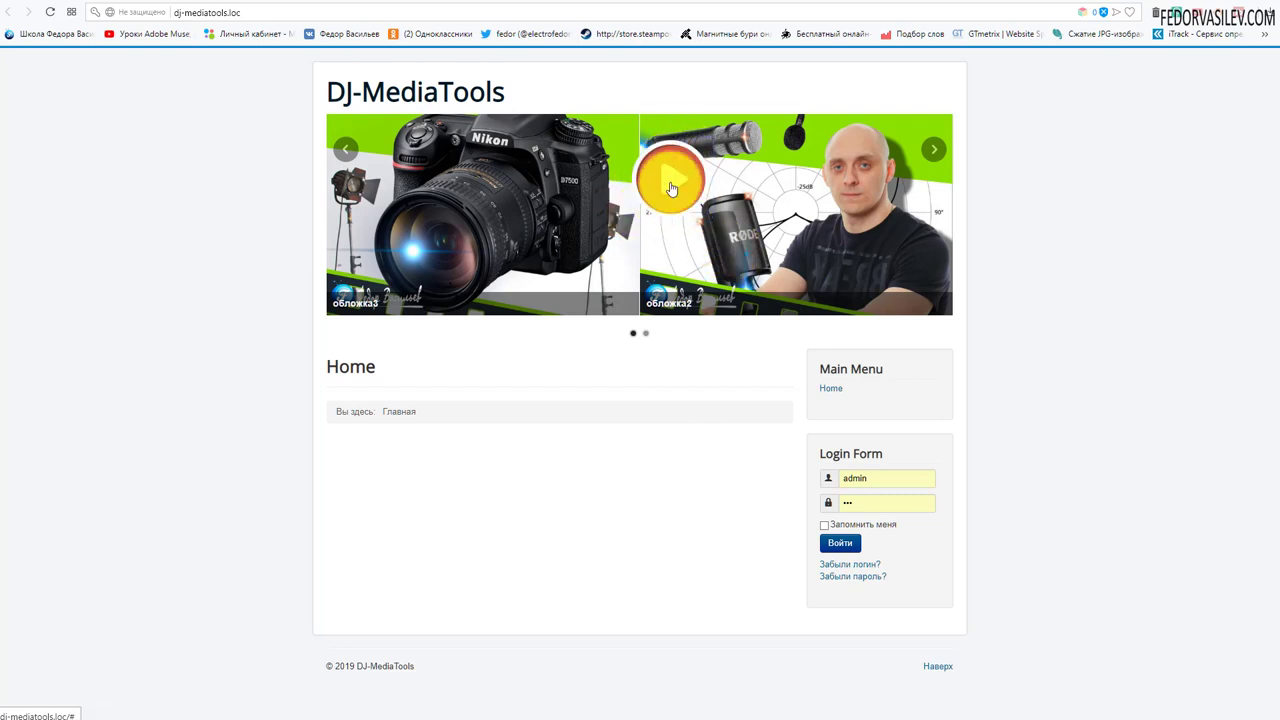
pyautogui.click(667, 175)
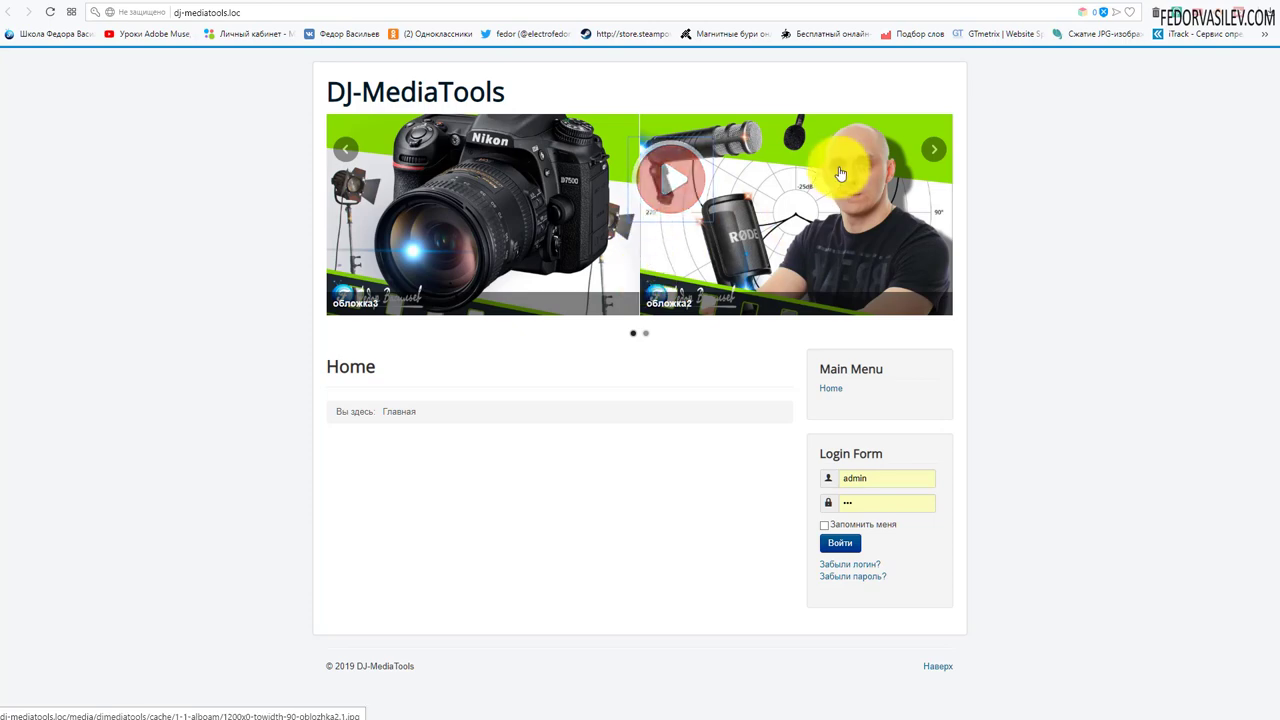
pyautogui.click(648, 336)
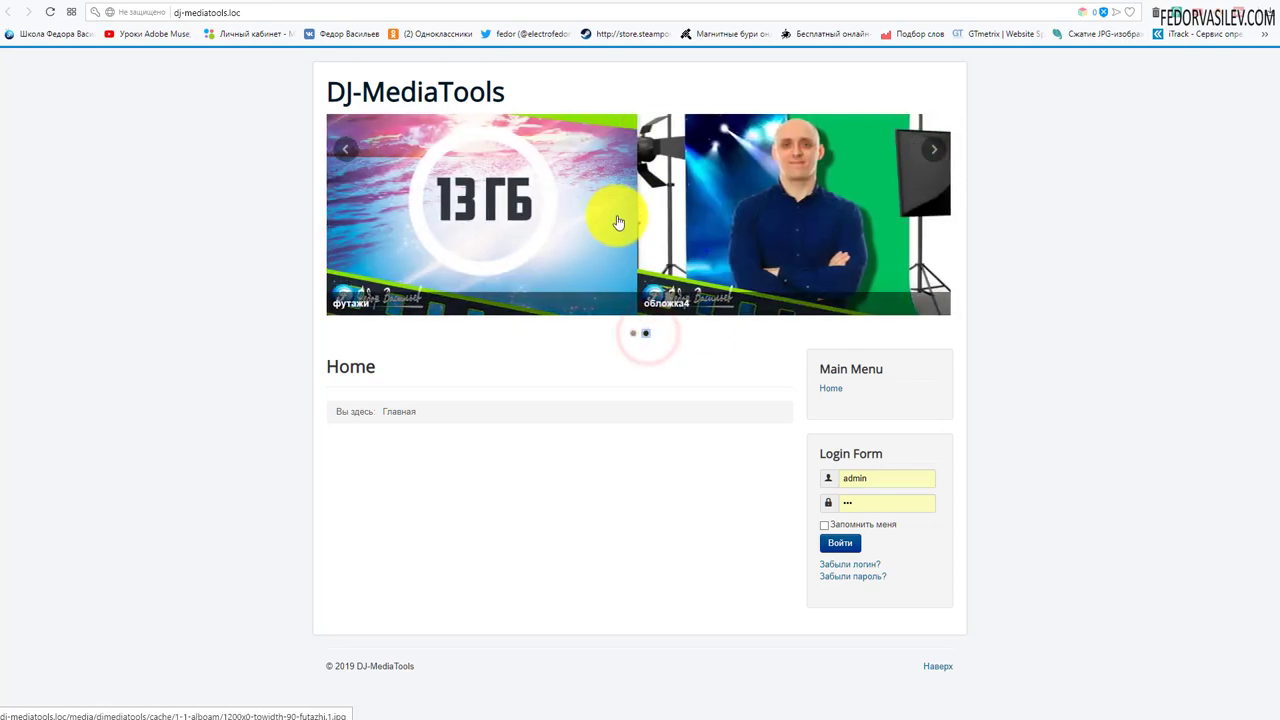
pyautogui.click(633, 333)
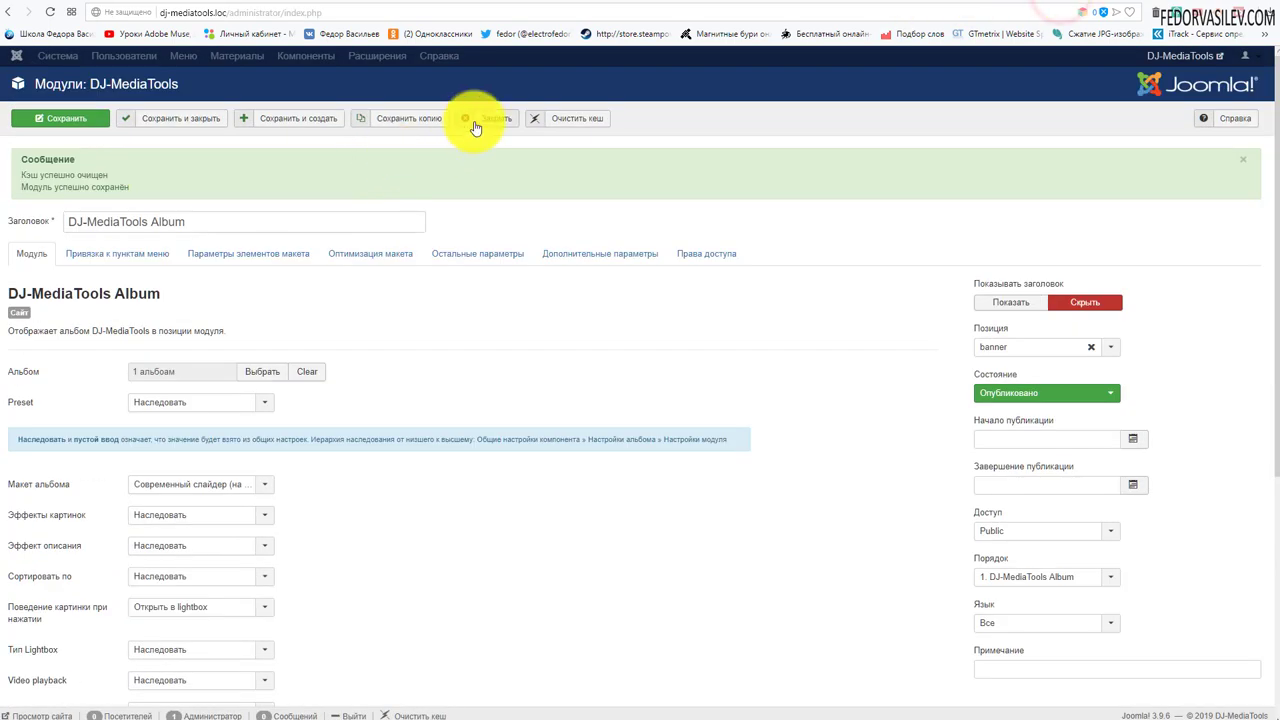
# Close the module and check the Кнопка Проигрывания image under Настройка навигации in the DJ-MediaTools component settings.
pyautogui.click(476, 120)
pyautogui.click(342, 56)
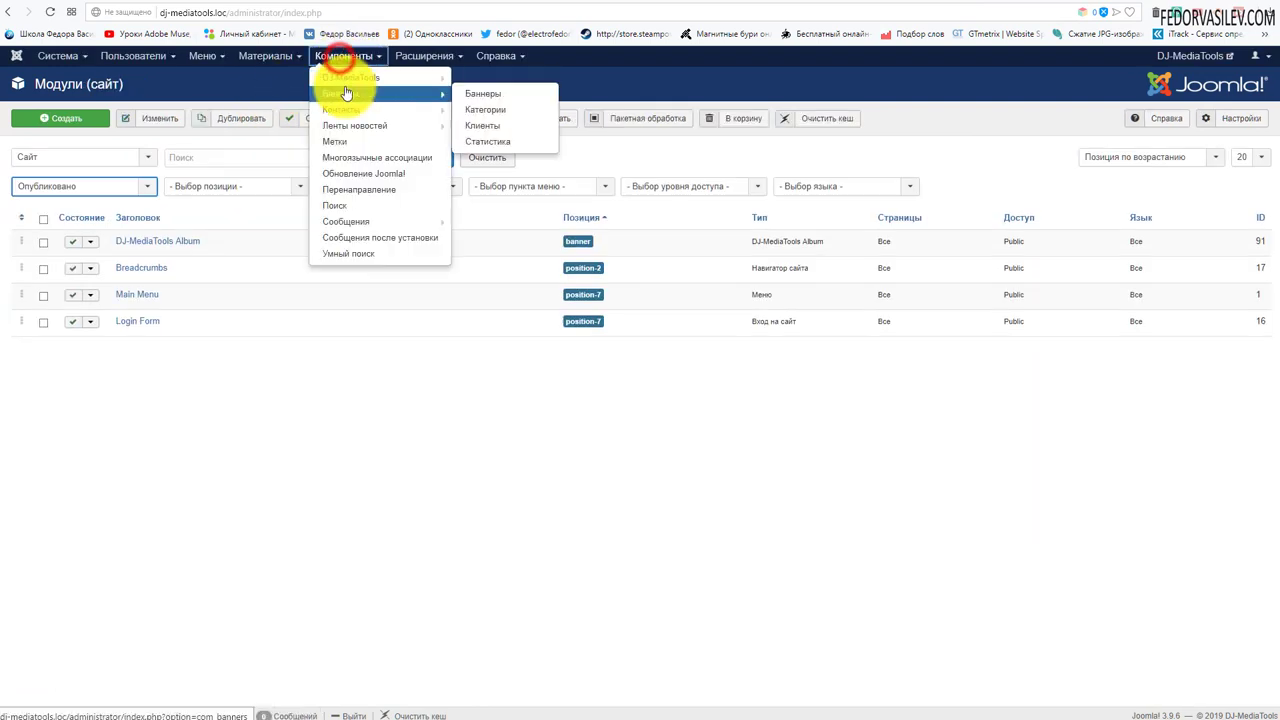
pyautogui.click(340, 77)
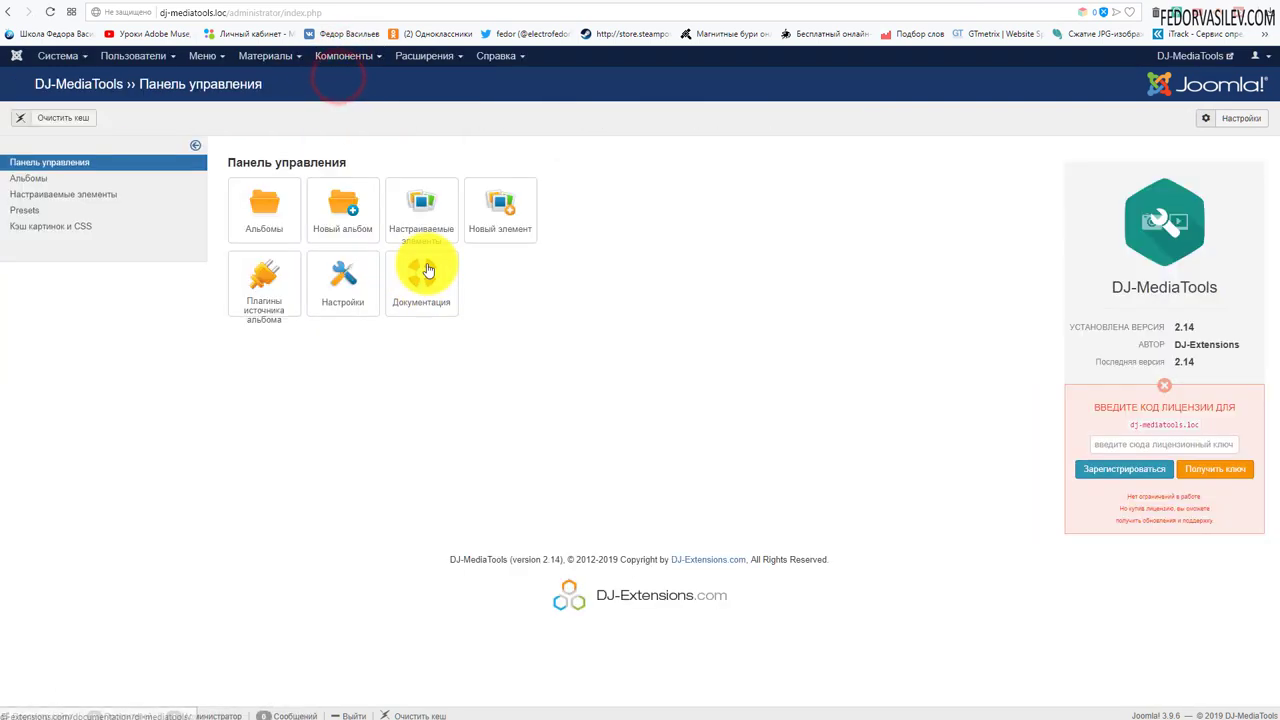
pyautogui.click(337, 296)
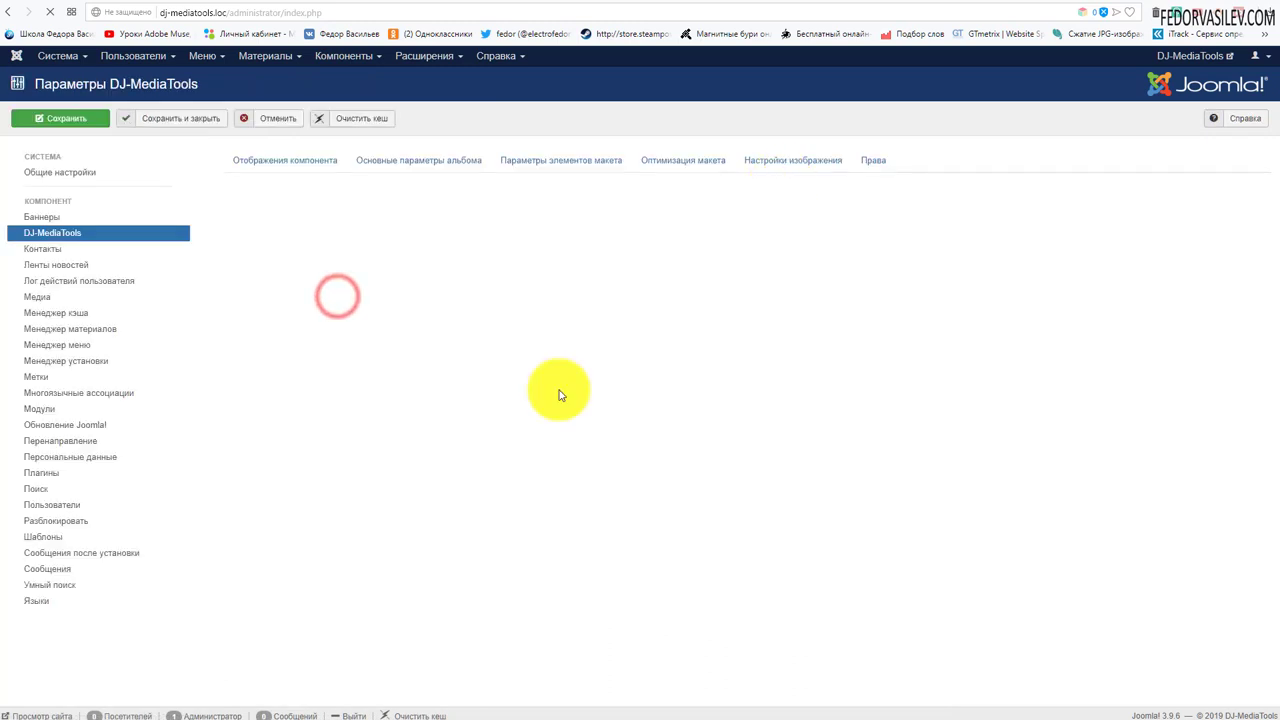
pyautogui.scroll(-5, 651, 357)
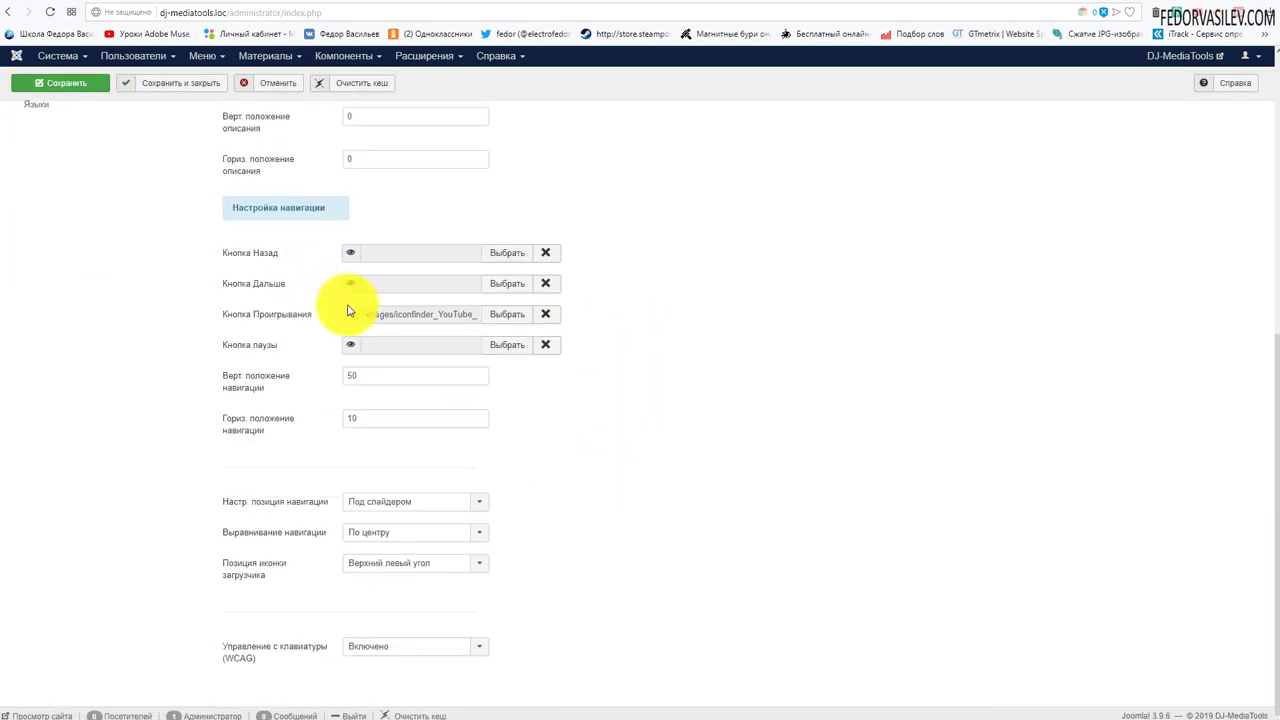
pyautogui.moveTo(350, 318)
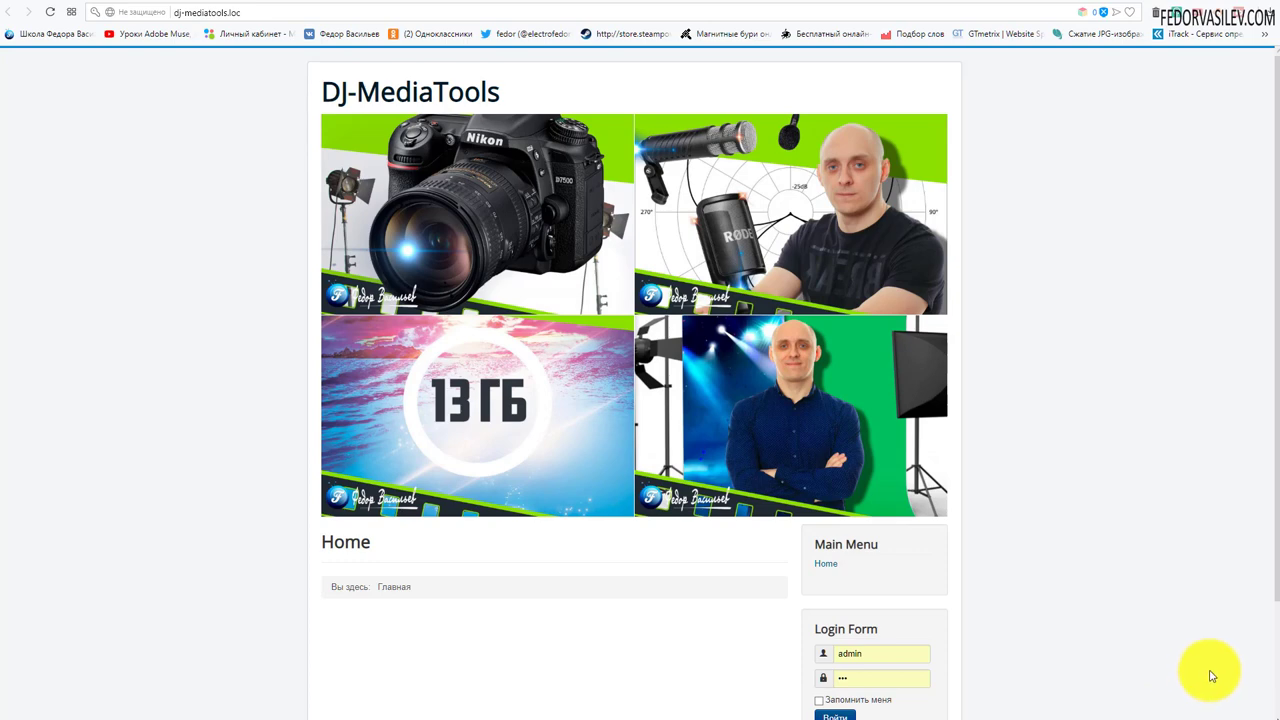
# Reload the home page and test the gallery grid by opening обложка4 in the lightbox, advancing to the next image and closing it.
pyautogui.click(51, 12)
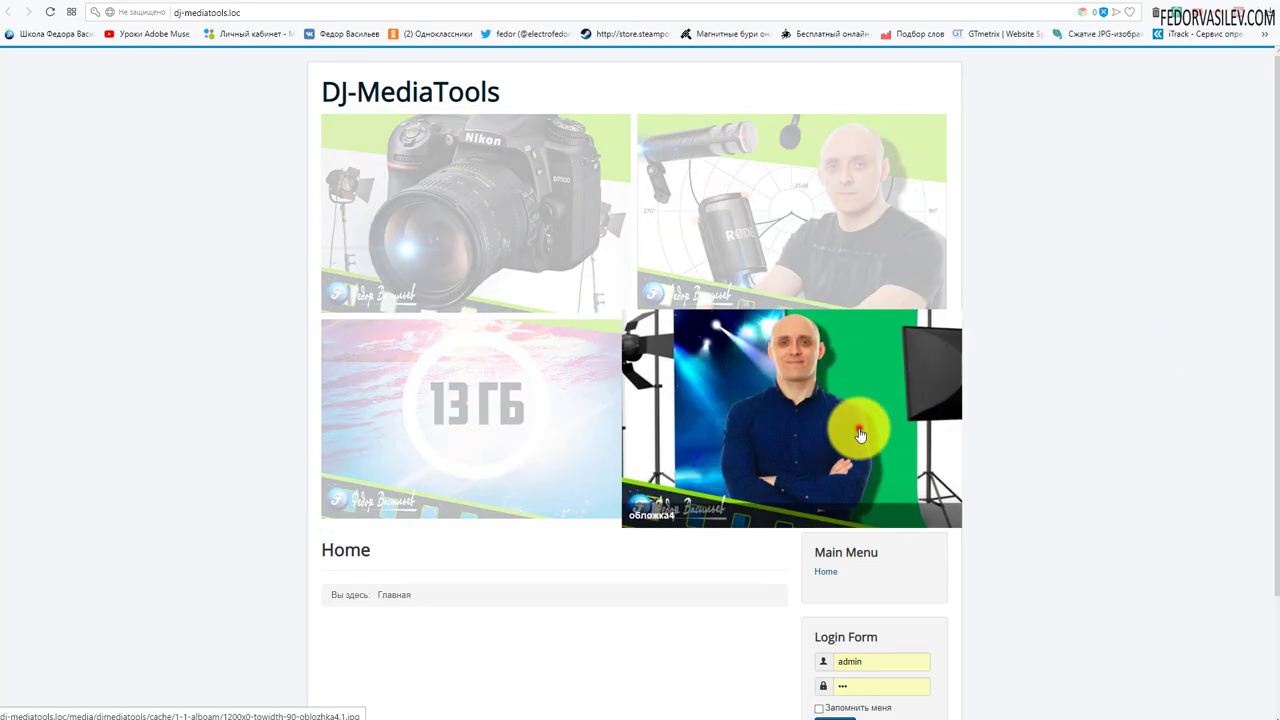
pyautogui.click(856, 430)
pyautogui.click(1258, 398)
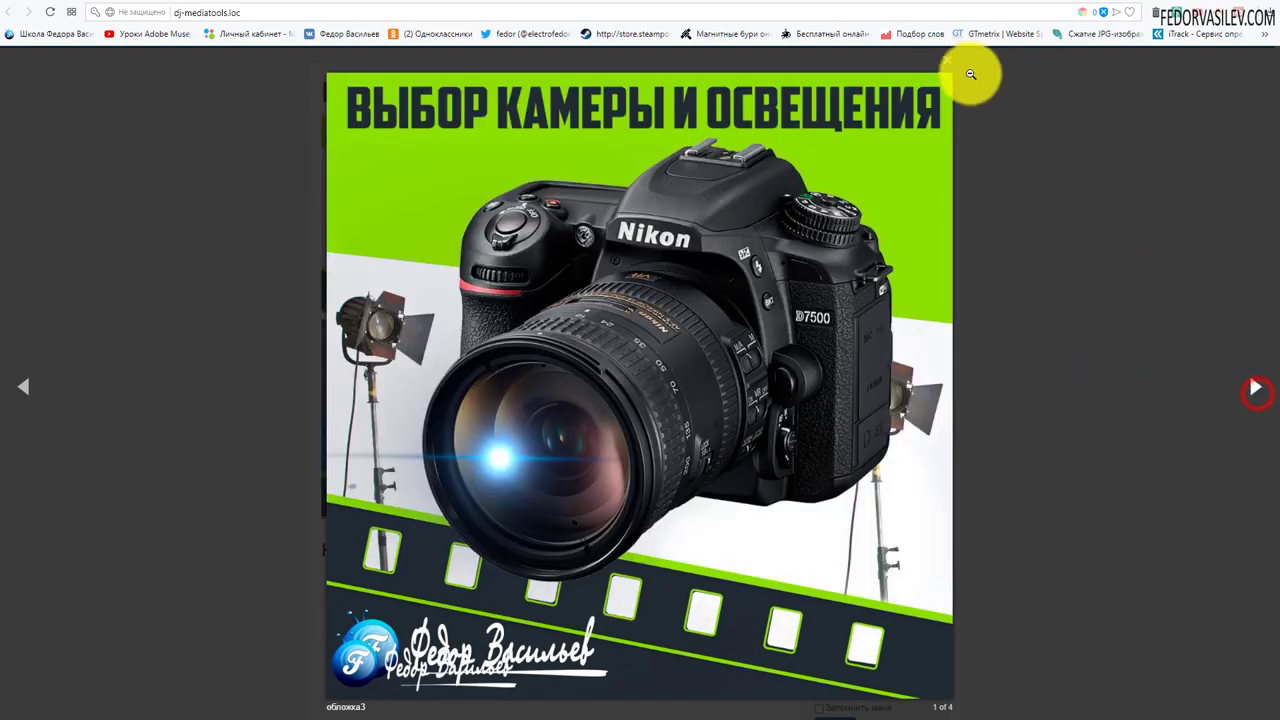
pyautogui.click(951, 61)
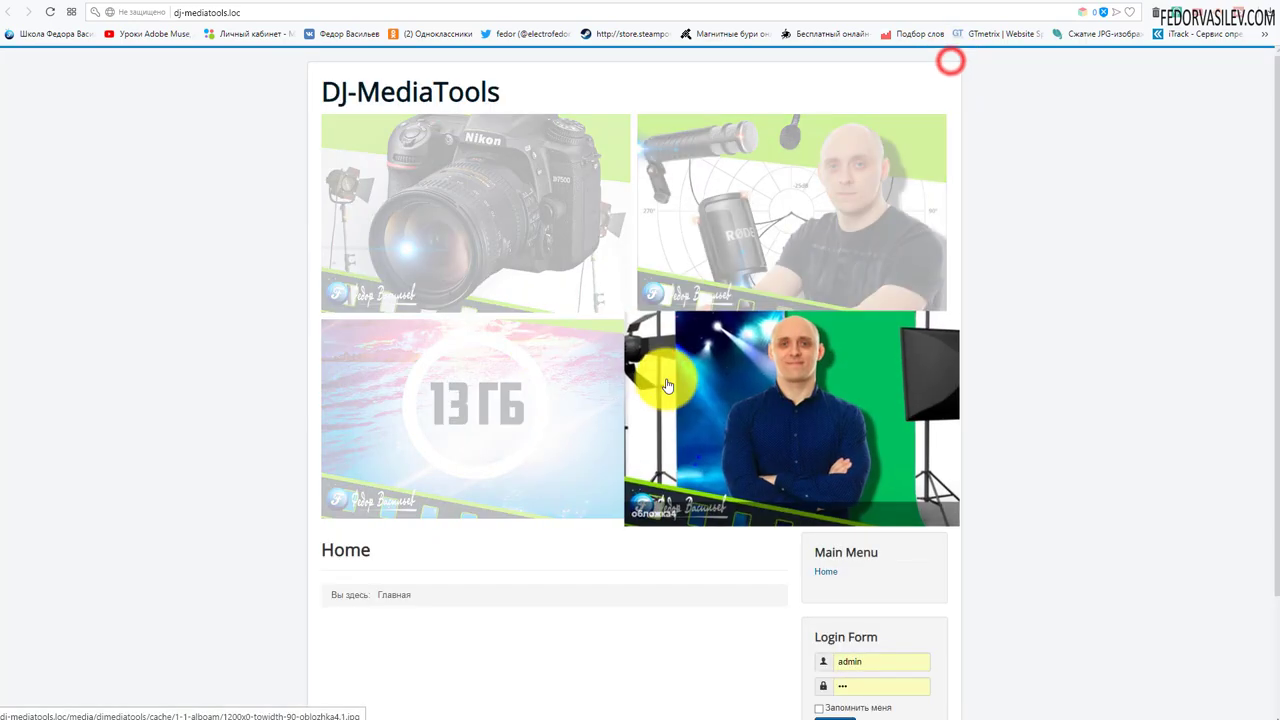
# Review the DJ-MediaTools Album module's Макет альбома, the Эффекты картинок options and Место между картинками.
pyautogui.click(1062, 3)
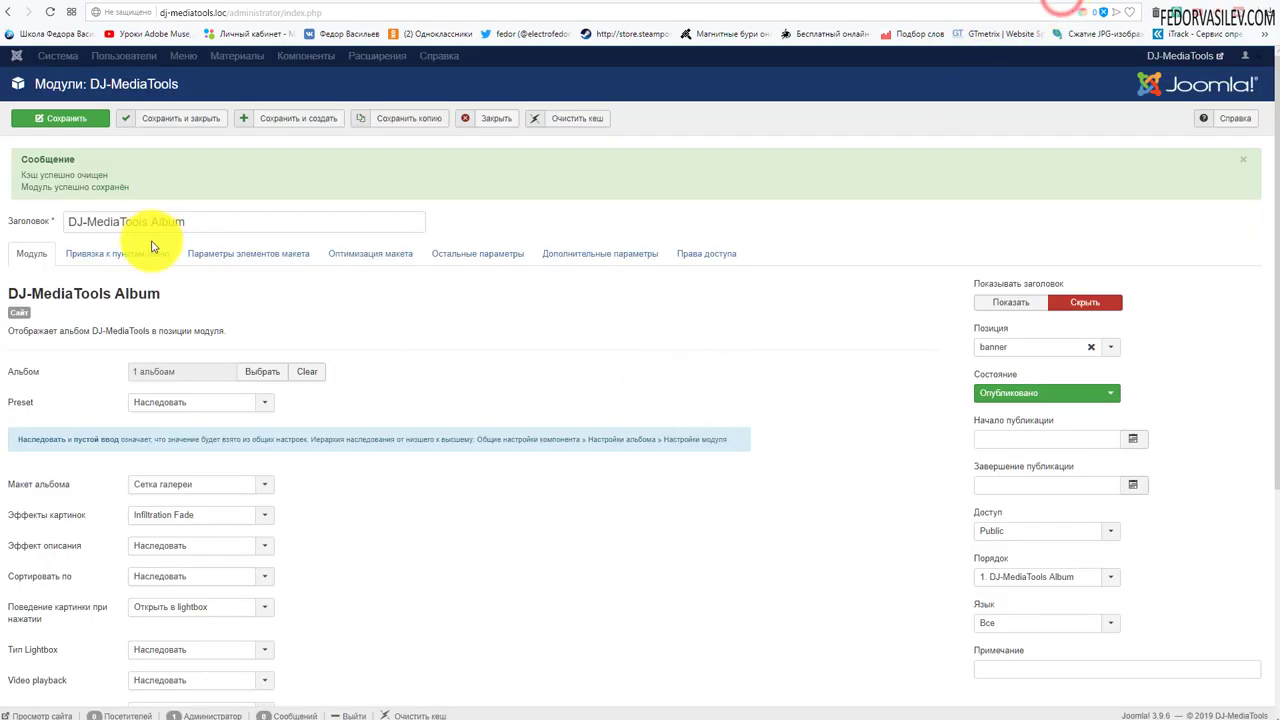
pyautogui.click(194, 222)
pyautogui.scroll(-1, 468, 312)
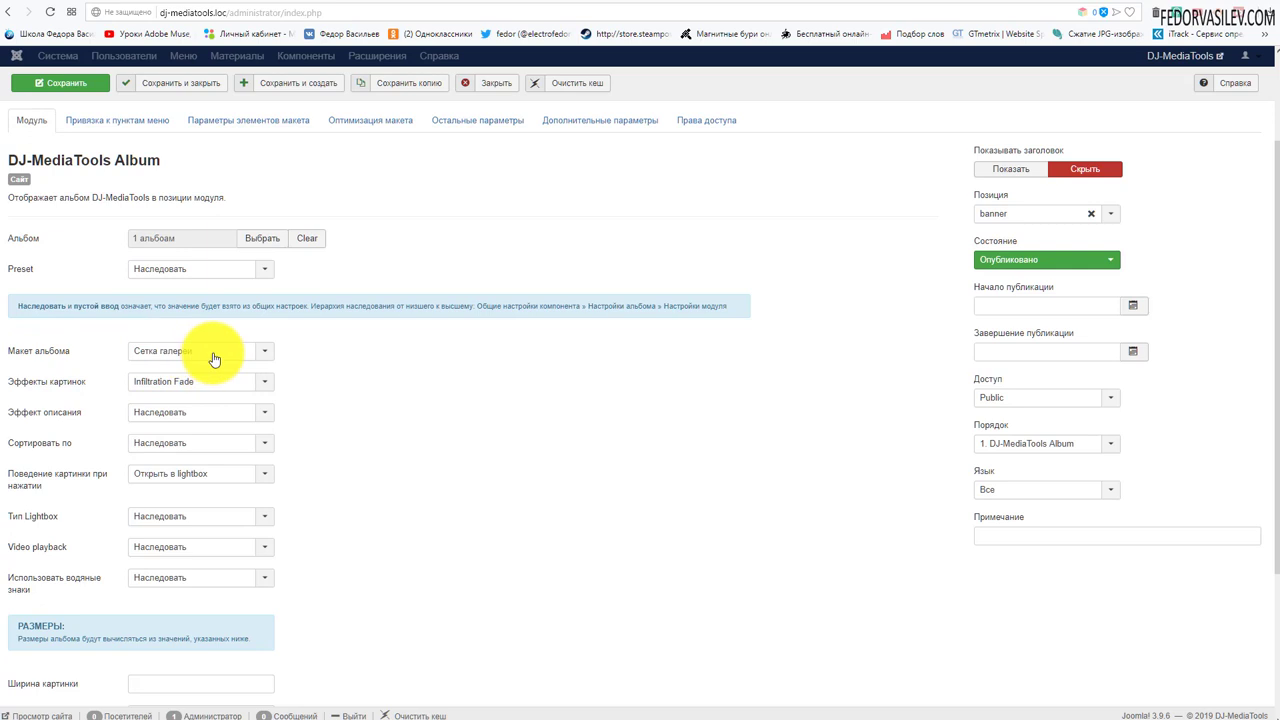
pyautogui.click(146, 390)
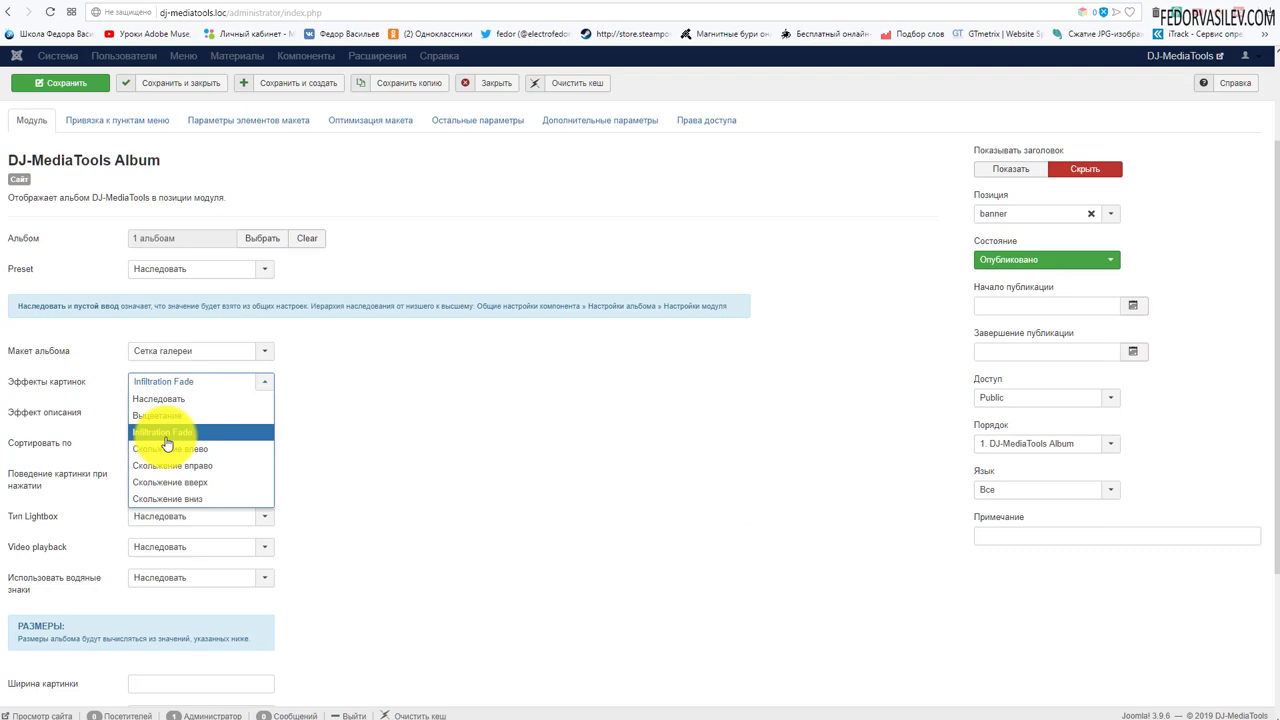
pyautogui.click(400, 430)
pyautogui.scroll(-2, 400, 440)
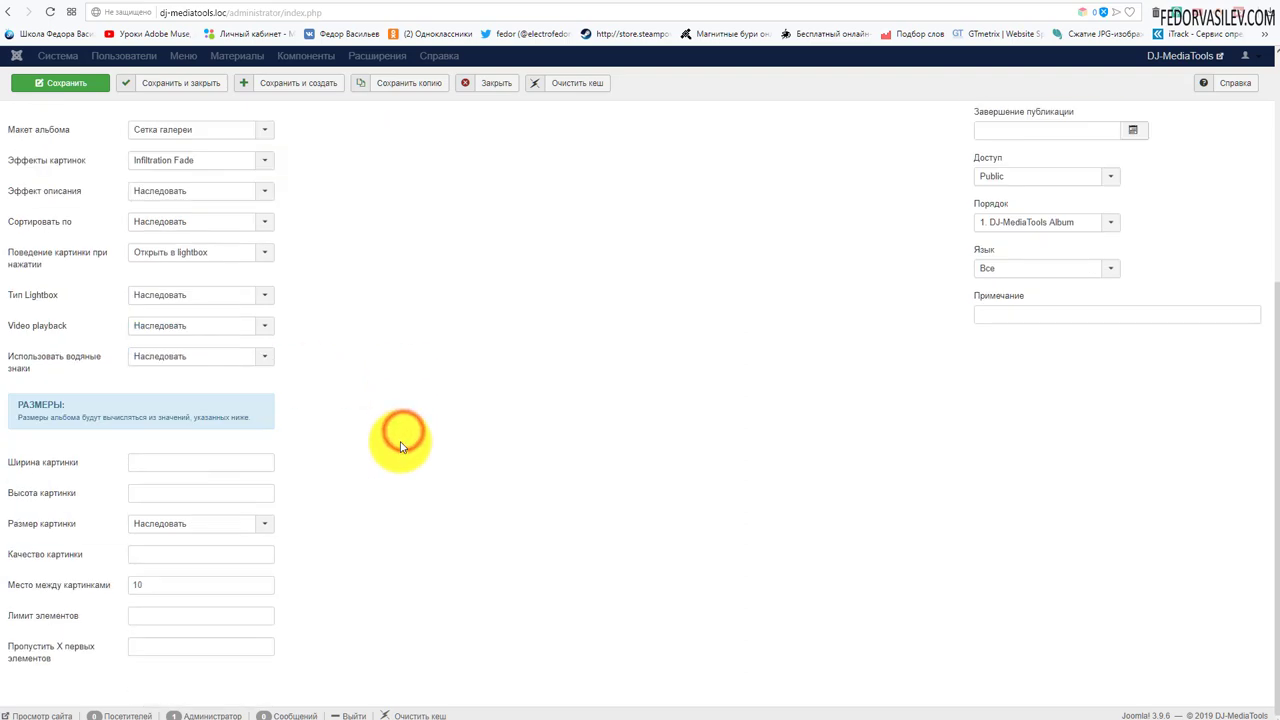
pyautogui.click(186, 584)
pyautogui.click(470, 528)
# Open the album 1 альбоам from the DJ-MediaTools albums list and look through its Основные параметры альбома.
pyautogui.click(1122, 13)
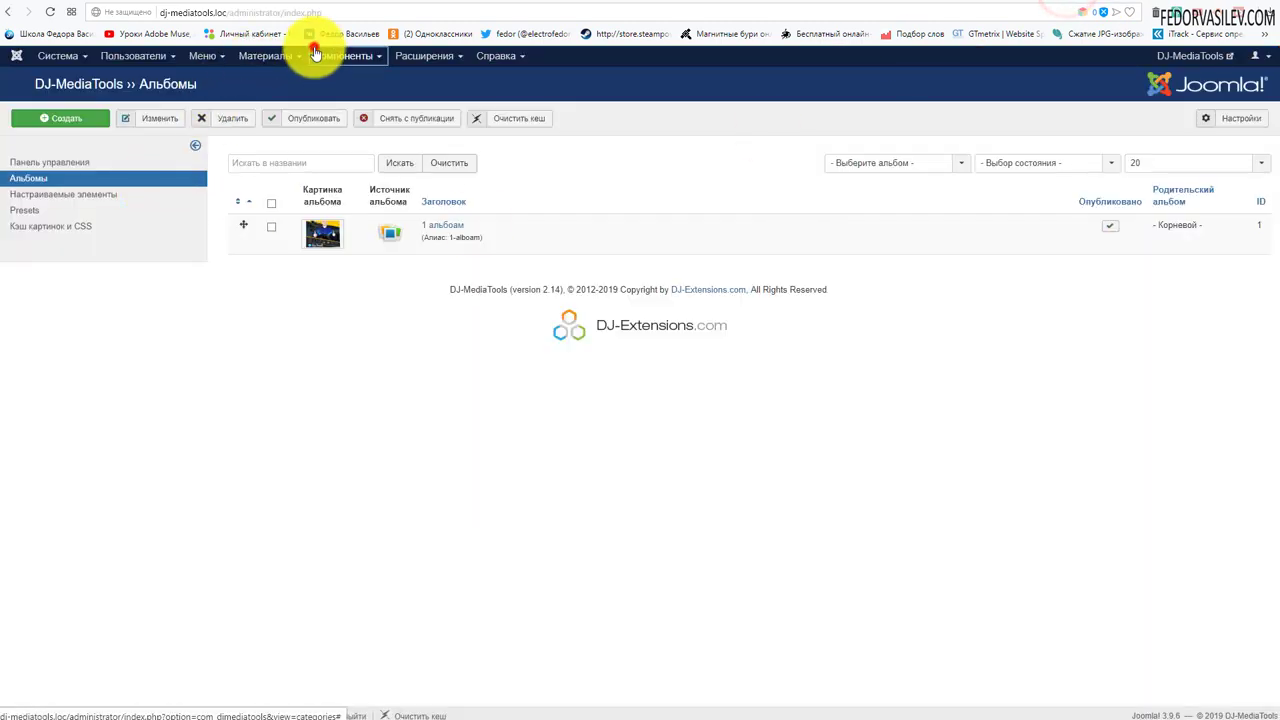
pyautogui.click(315, 53)
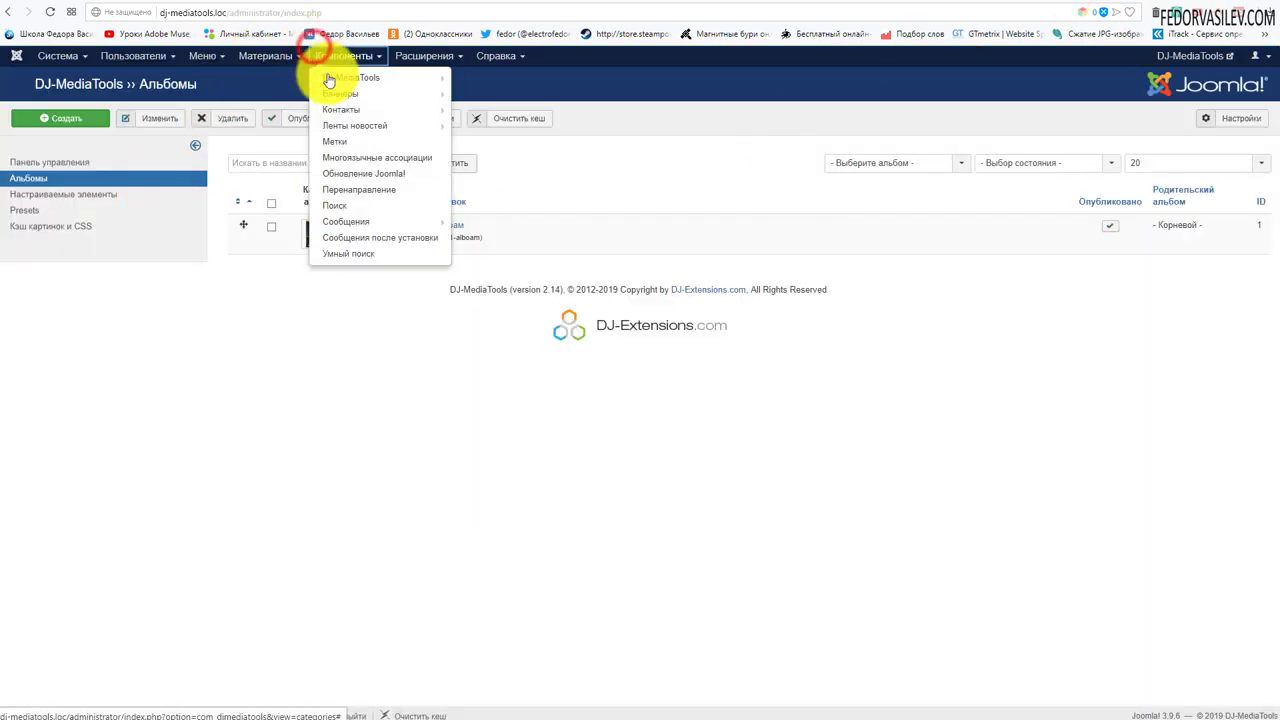
pyautogui.moveTo(329, 79)
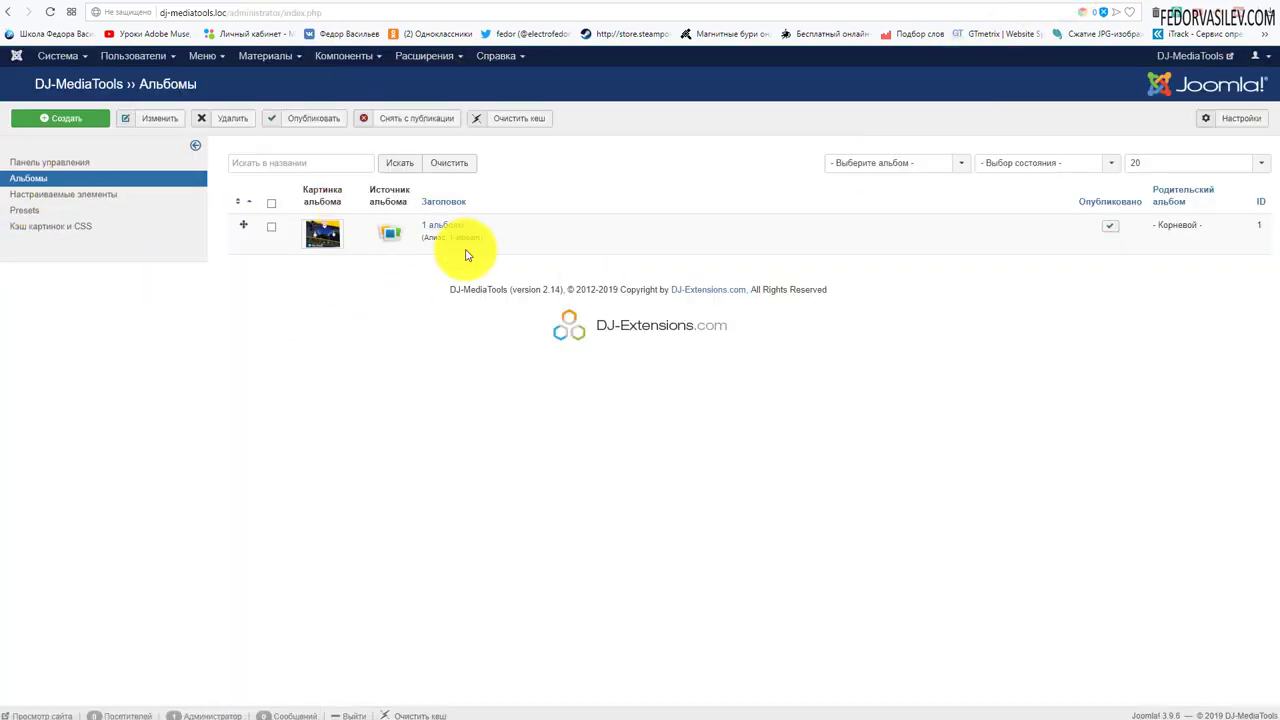
pyautogui.click(455, 226)
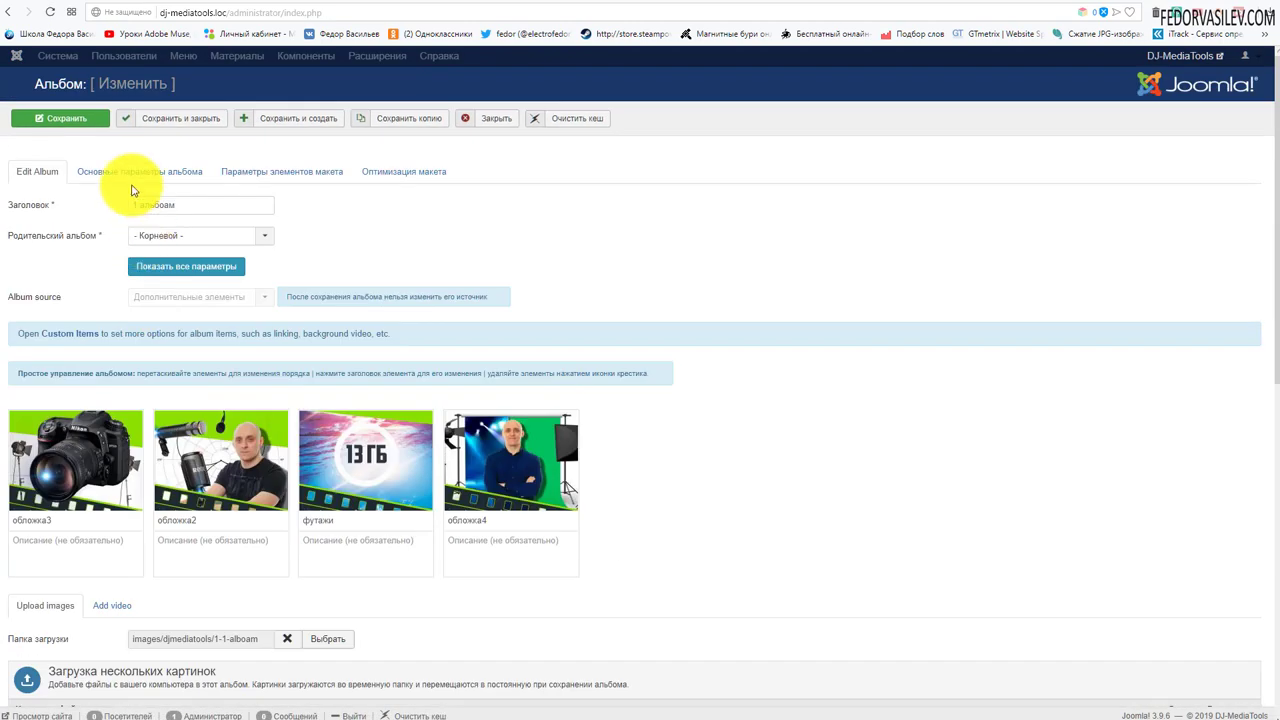
pyautogui.click(133, 175)
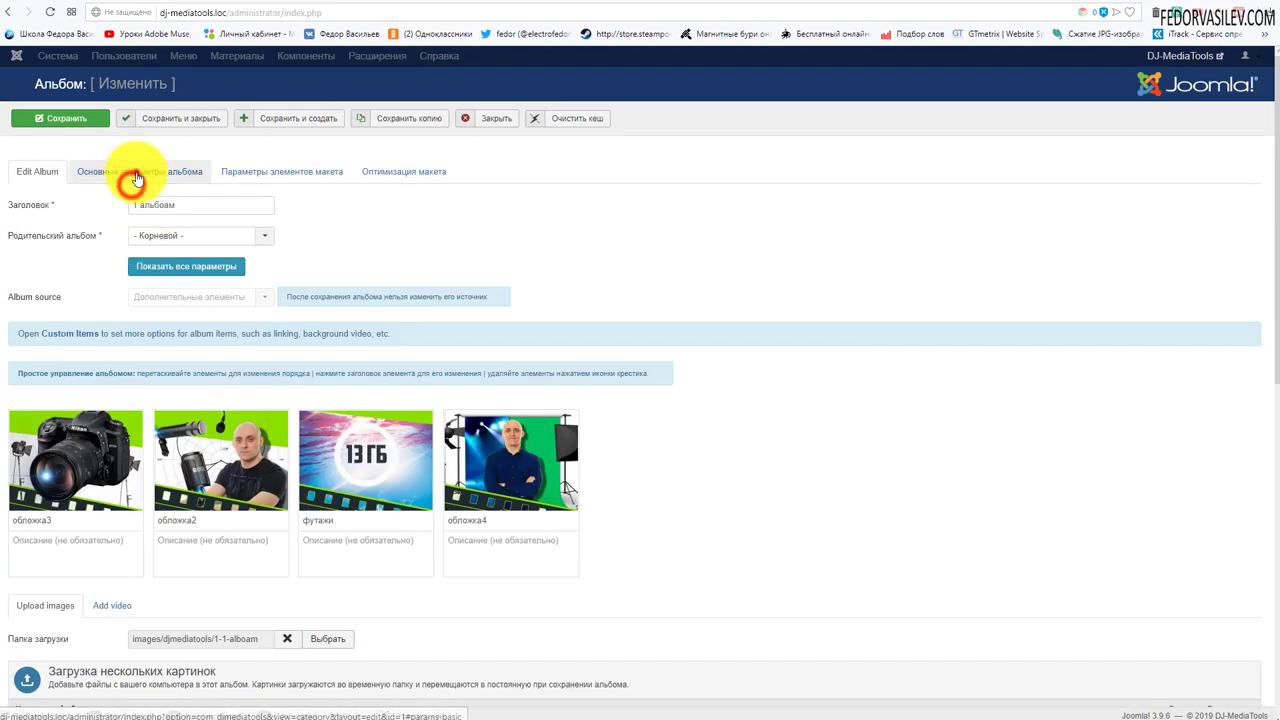
pyautogui.scroll(-4, 106, 214)
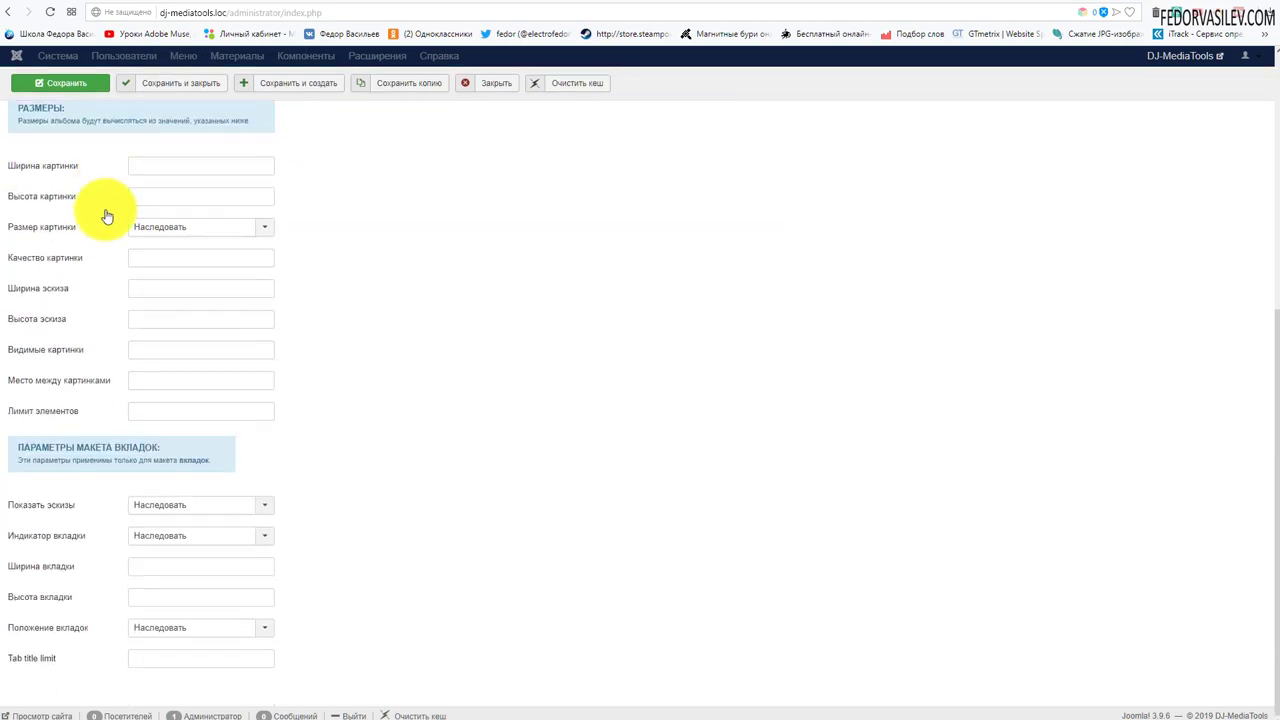
pyautogui.scroll(5, 190, 440)
# Examine the album's Параметры элементов макета and its Оптимизация макета settings, including the navigation button images.
pyautogui.click(272, 149)
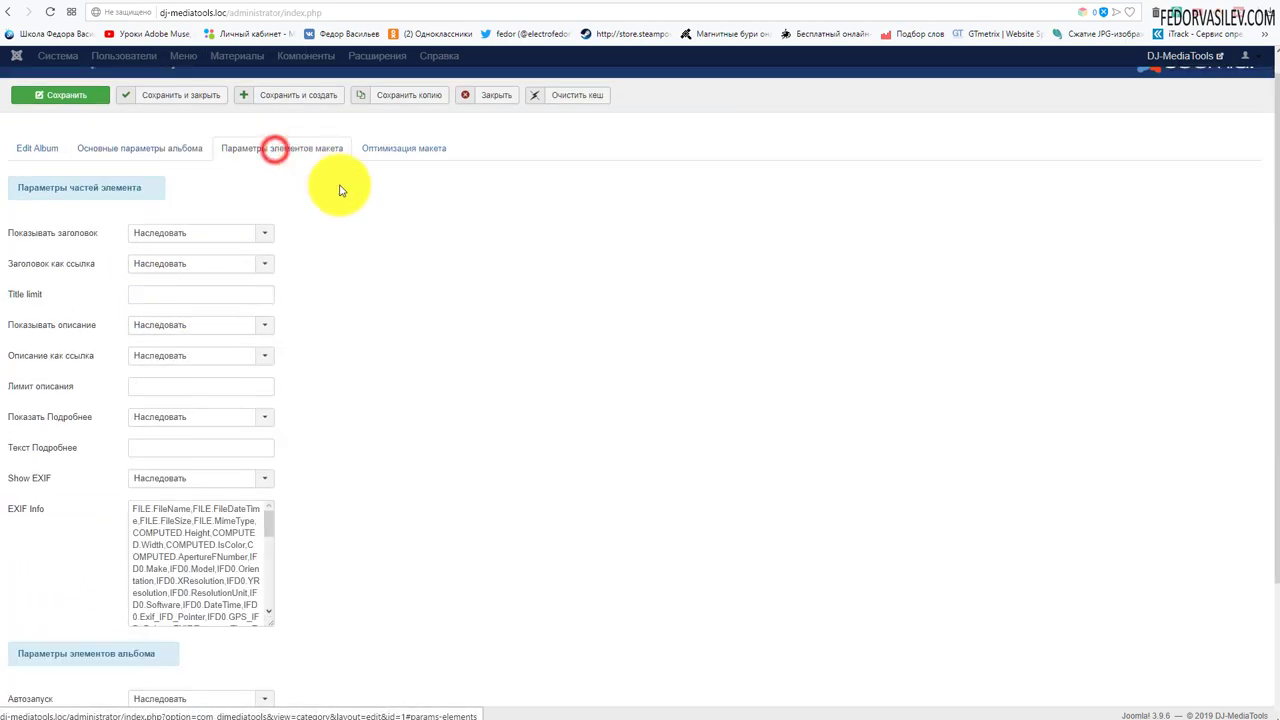
pyautogui.scroll(-2, 380, 250)
pyautogui.scroll(3, 357, 343)
pyautogui.click(394, 171)
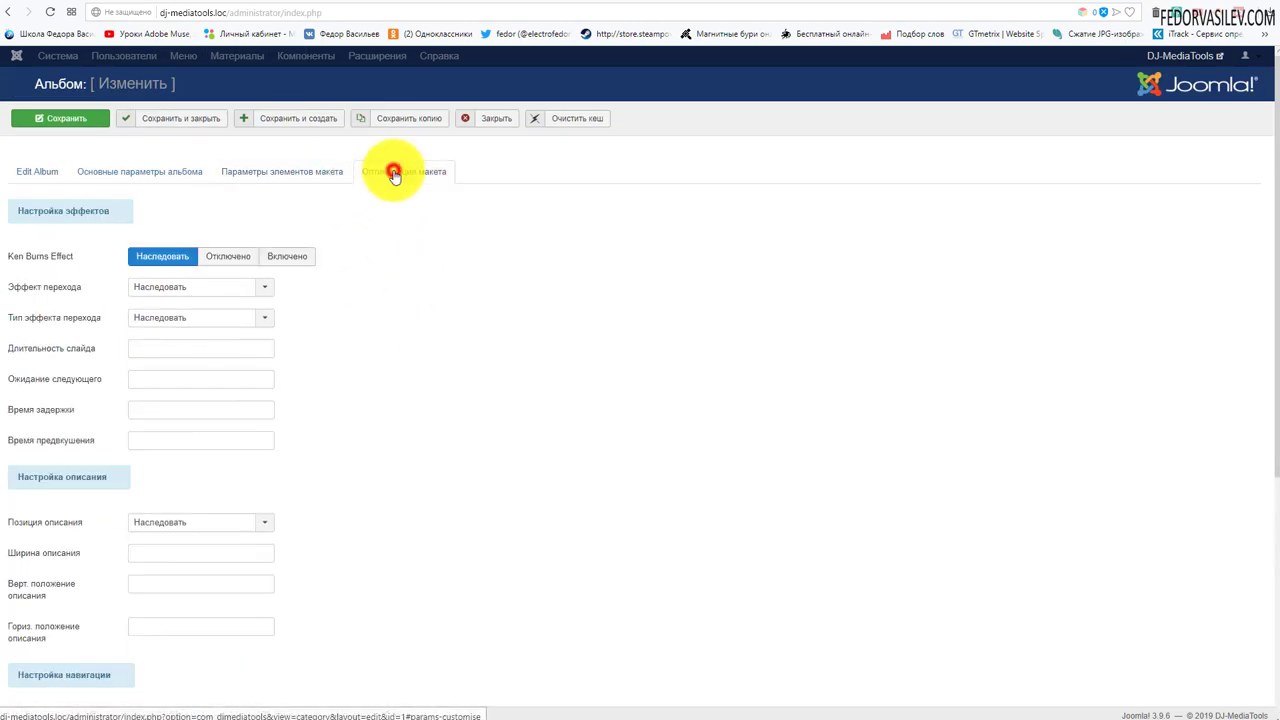
pyautogui.scroll(-4, 362, 366)
pyautogui.scroll(4, 400, 280)
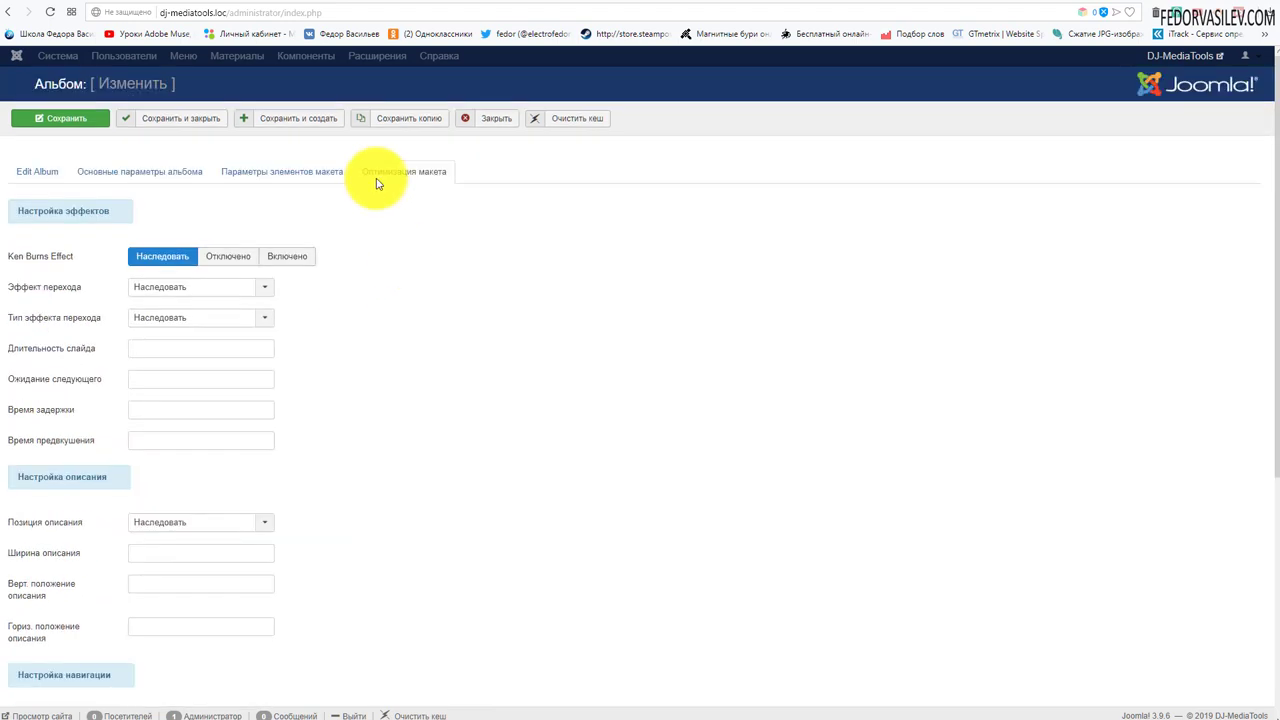
pyautogui.scroll(-5, 266, 314)
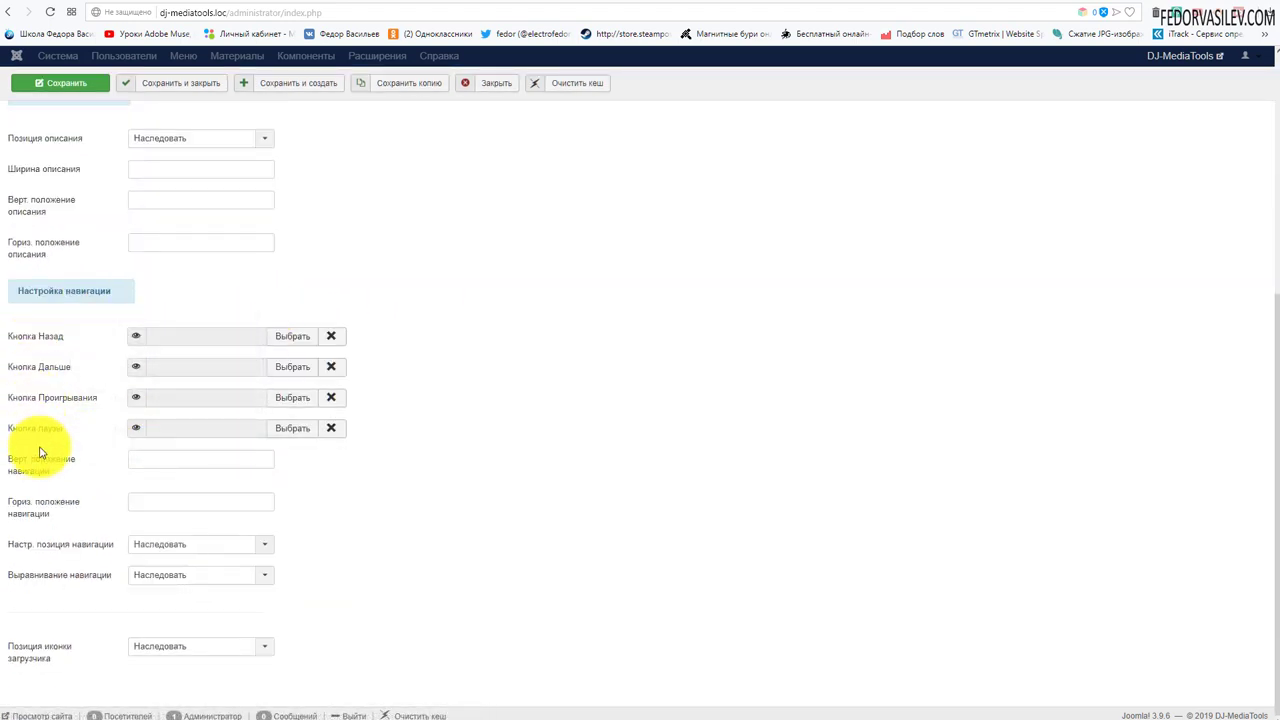
pyautogui.scroll(4, 80, 453)
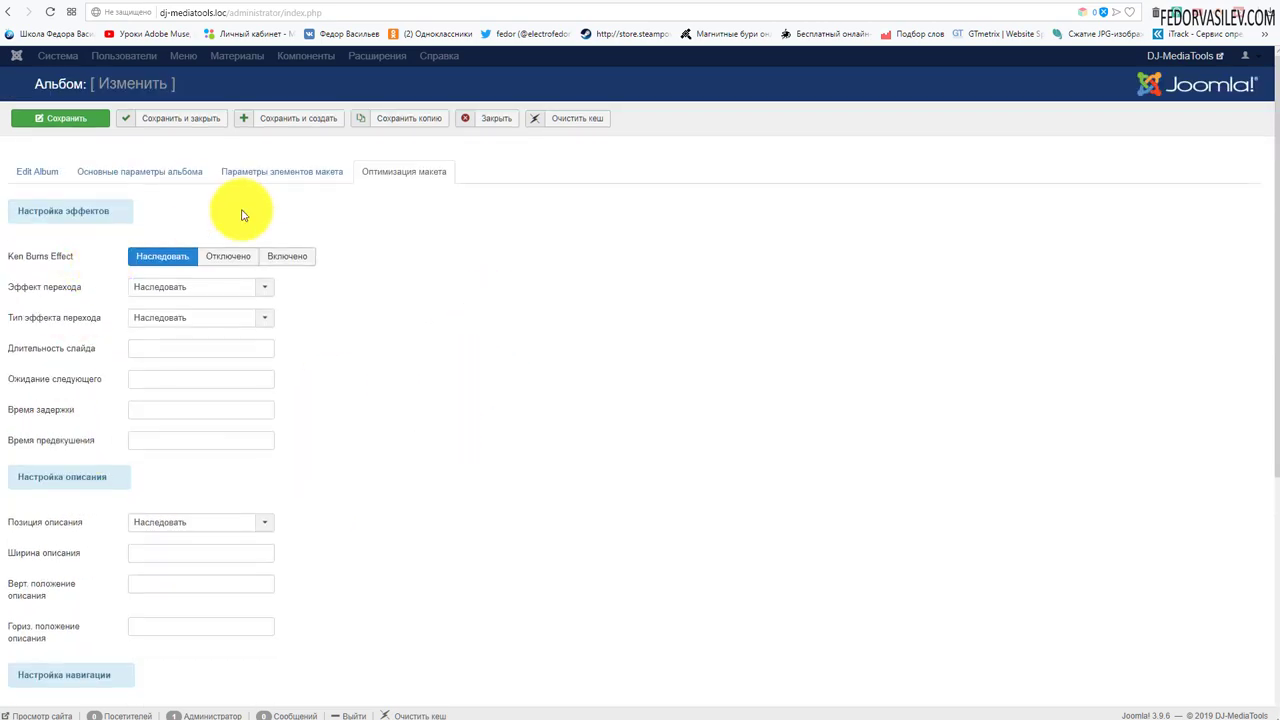
# View the gallery grid on the home page, and return to the album to recheck its Настройка навигации fields.
pyautogui.click(1103, 8)
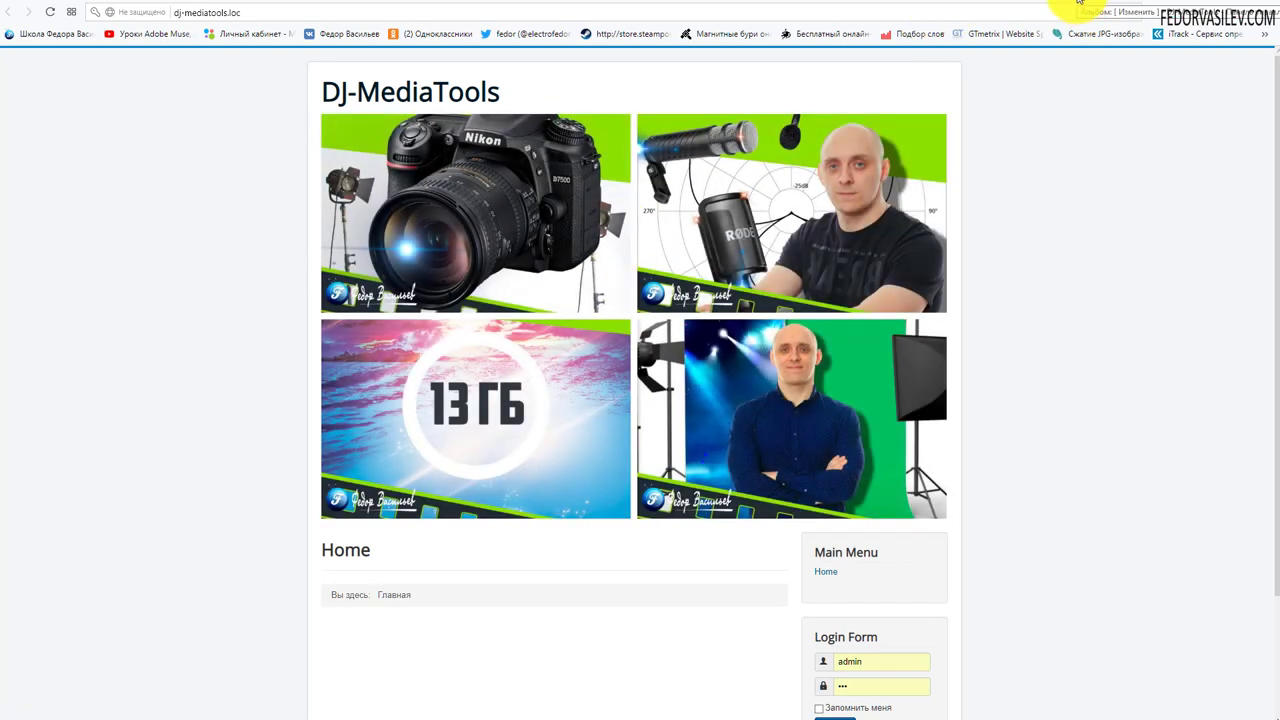
pyautogui.click(1080, 8)
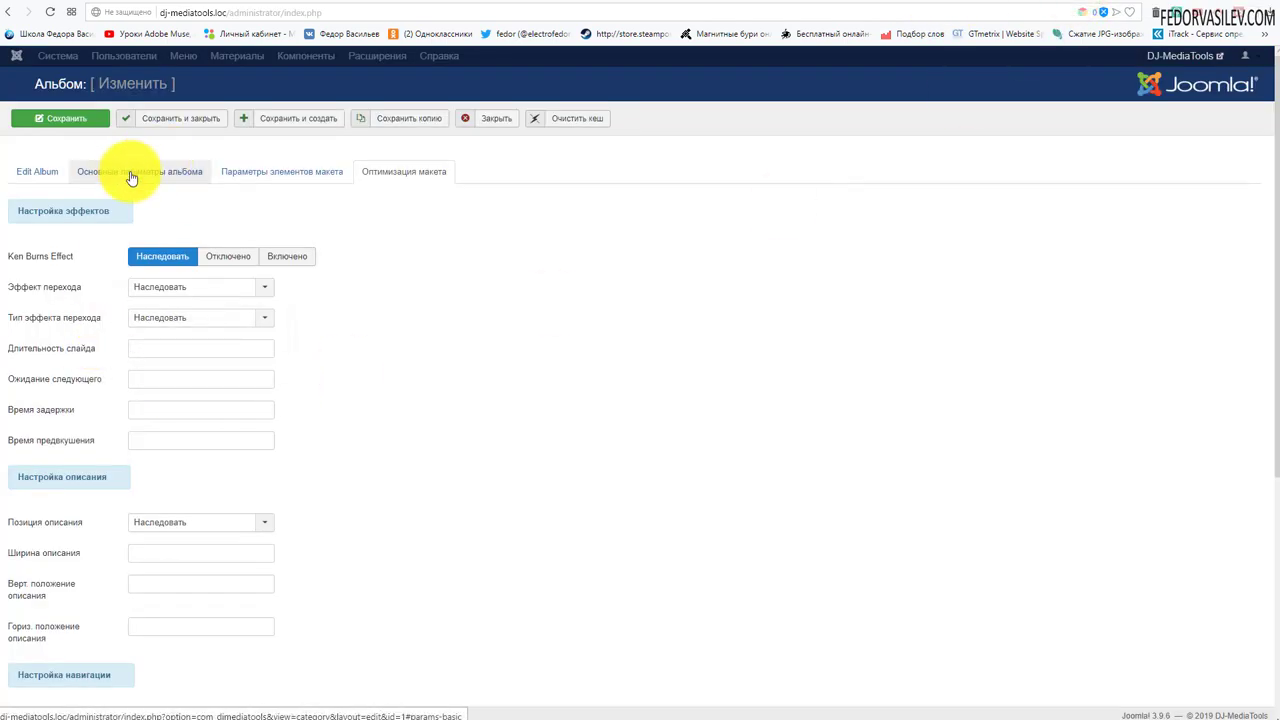
pyautogui.scroll(-4, 369, 381)
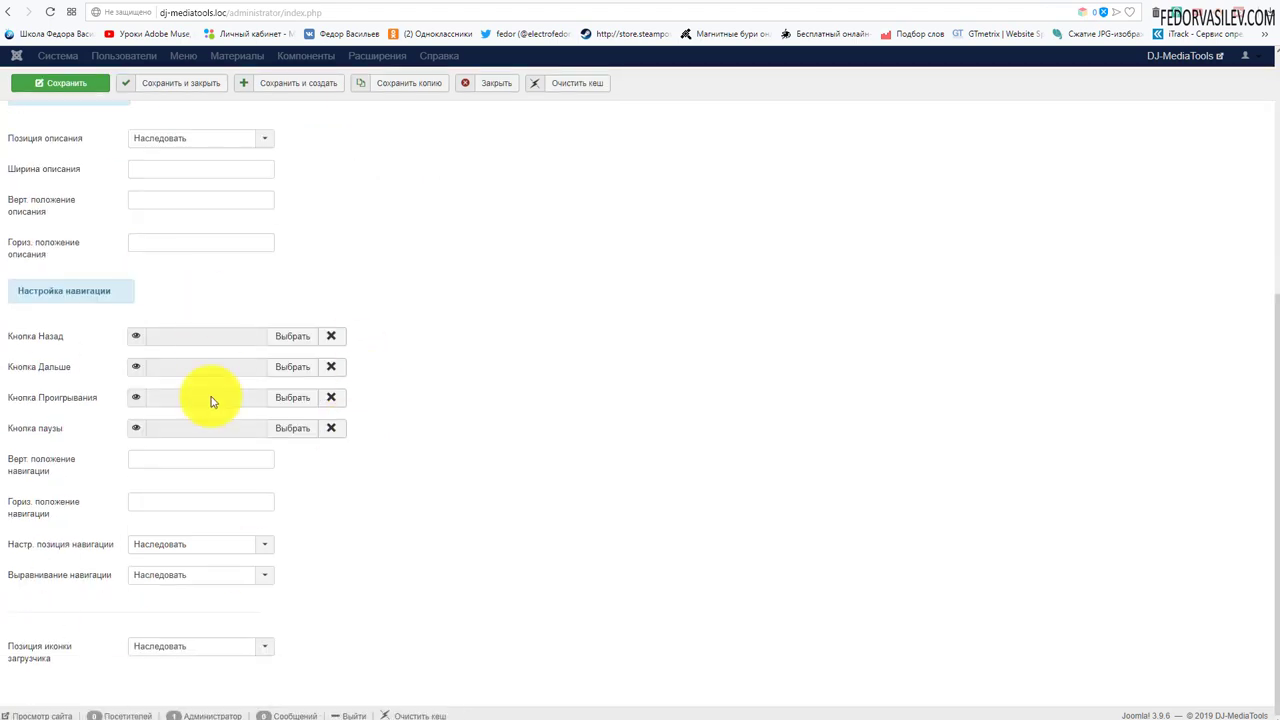
pyautogui.scroll(5, 220, 600)
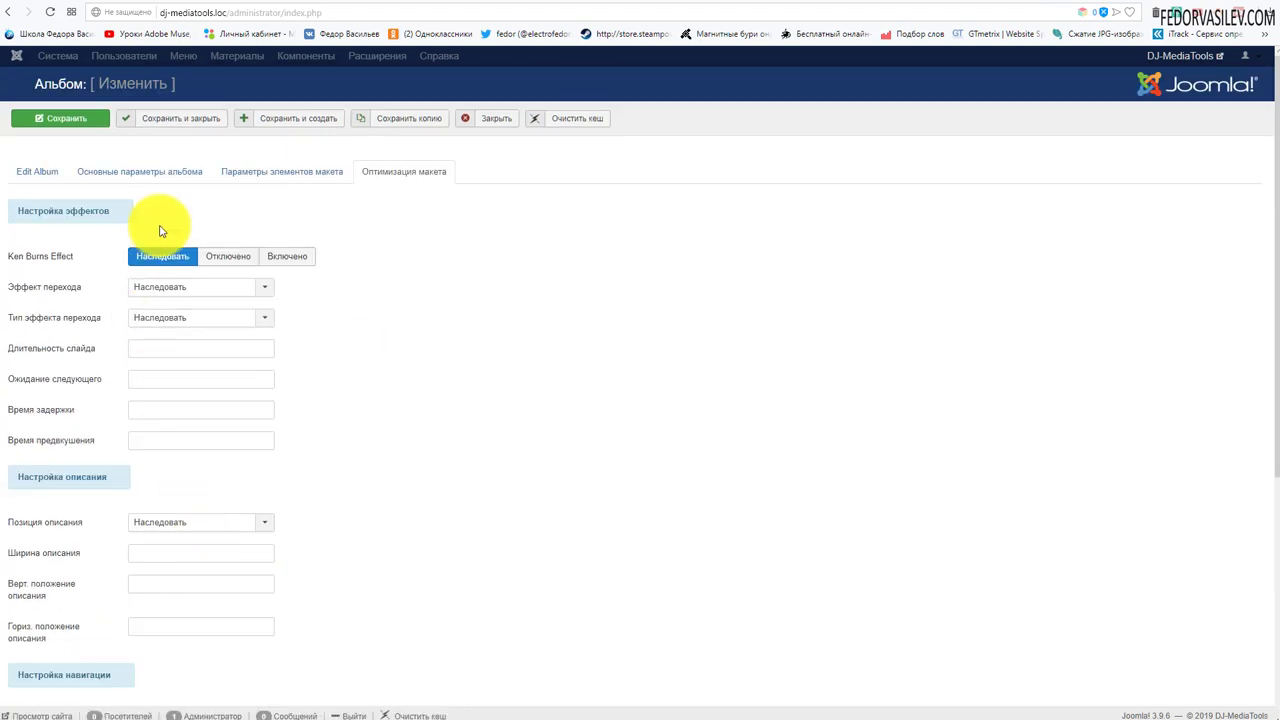
# Save the album 1 альбоам and look over its images in the Edit Album section.
pyautogui.click(60, 180)
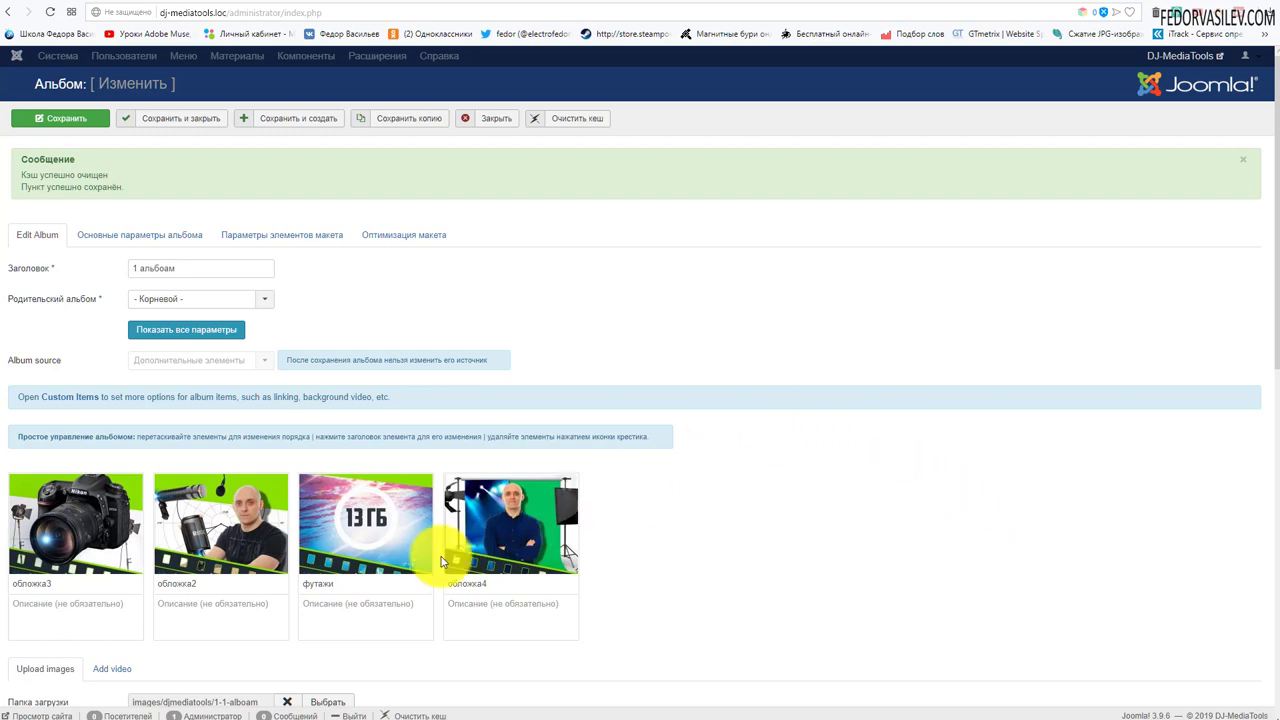
pyautogui.scroll(-2, 420, 545)
pyautogui.scroll(2, 356, 347)
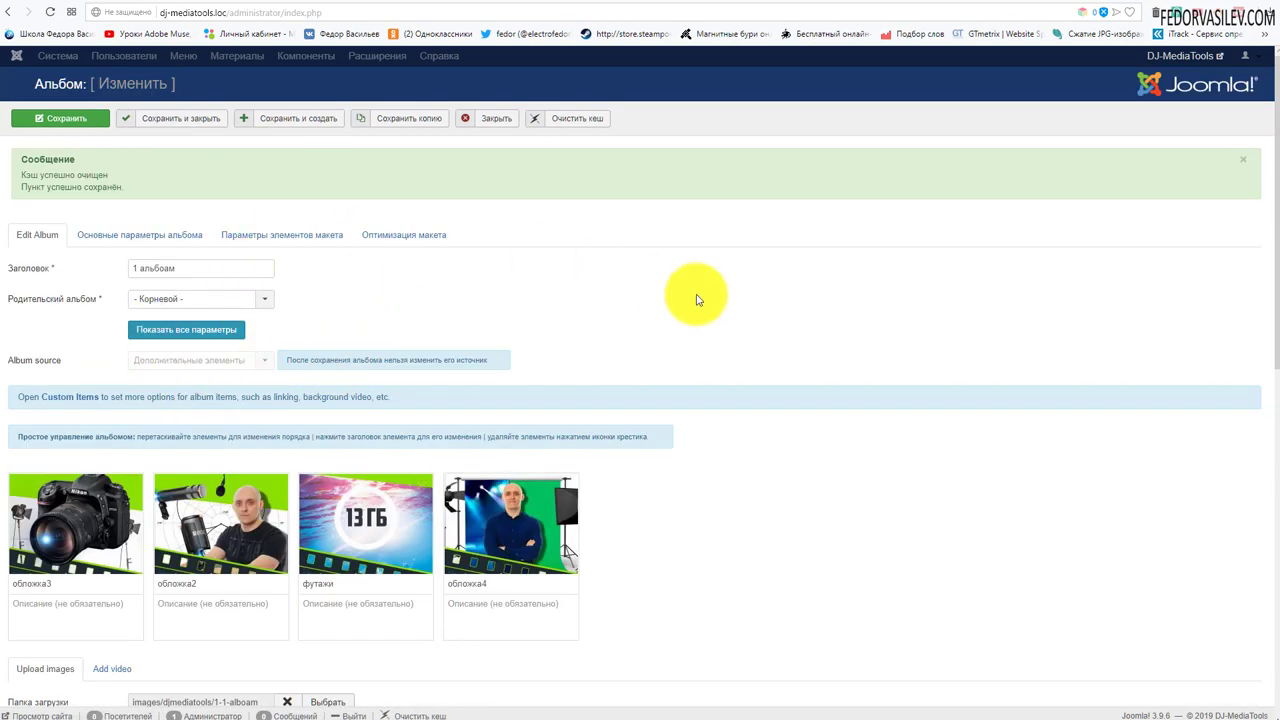
# Add the YouTube video "Курс запущен! Секрет создания видео роликов в Camtasia Studio 9" to the album through its video link.
pyautogui.scroll(-3, 698, 300)
pyautogui.click(903, 3)
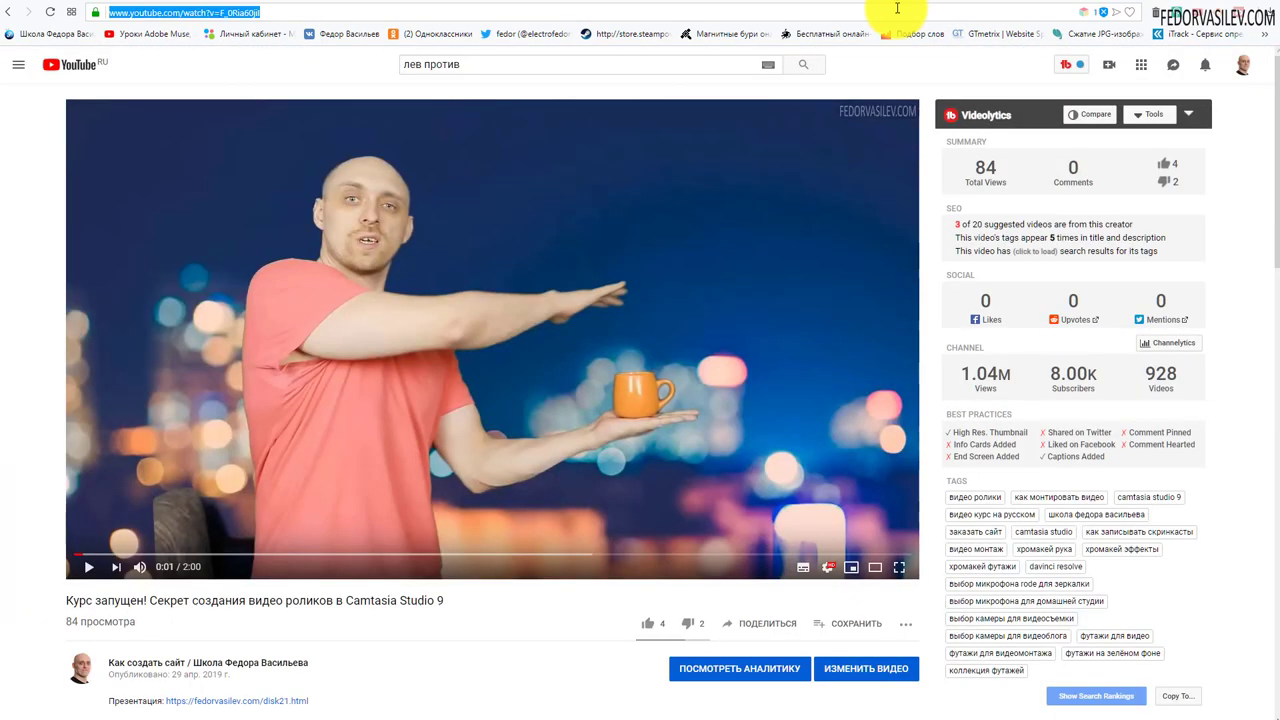
pyautogui.click(1095, 3)
pyautogui.click(1040, 3)
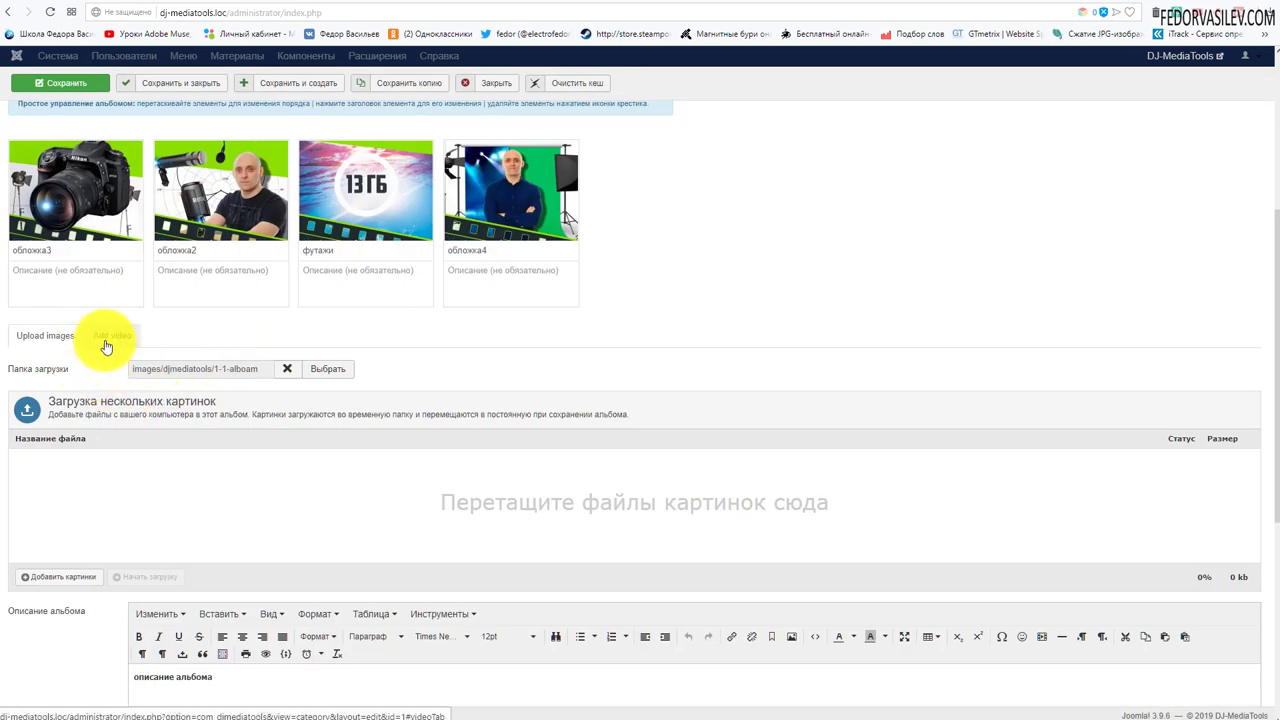
pyautogui.click(106, 344)
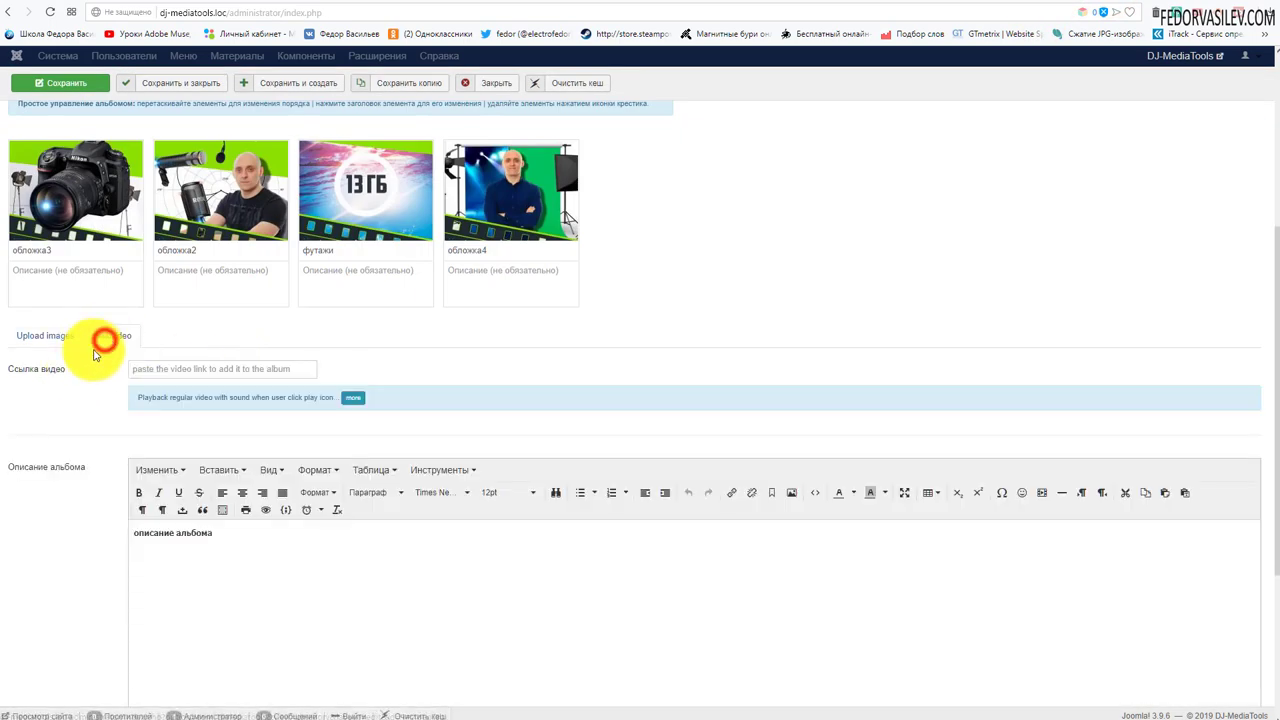
pyautogui.rightClick(171, 368)
pyautogui.click(186, 477)
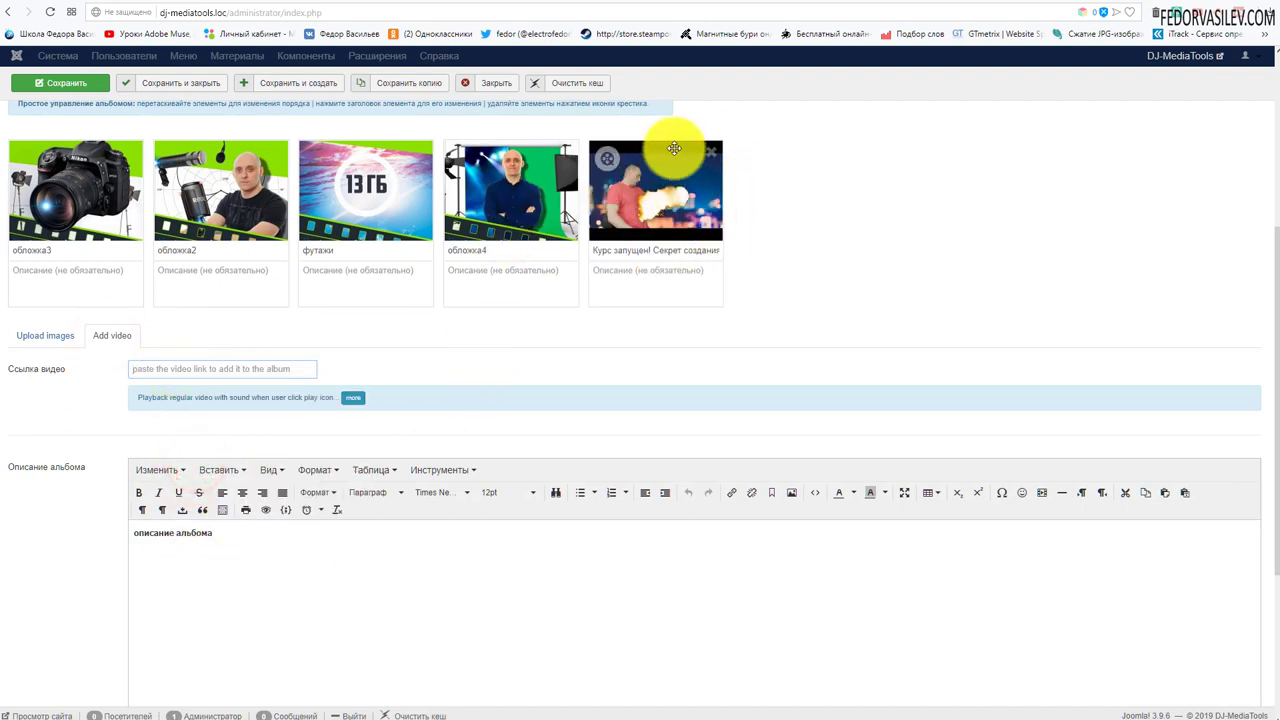
# Add the same YouTube video to the album a second time as another item.
pyautogui.rightClick(255, 367)
pyautogui.click(313, 469)
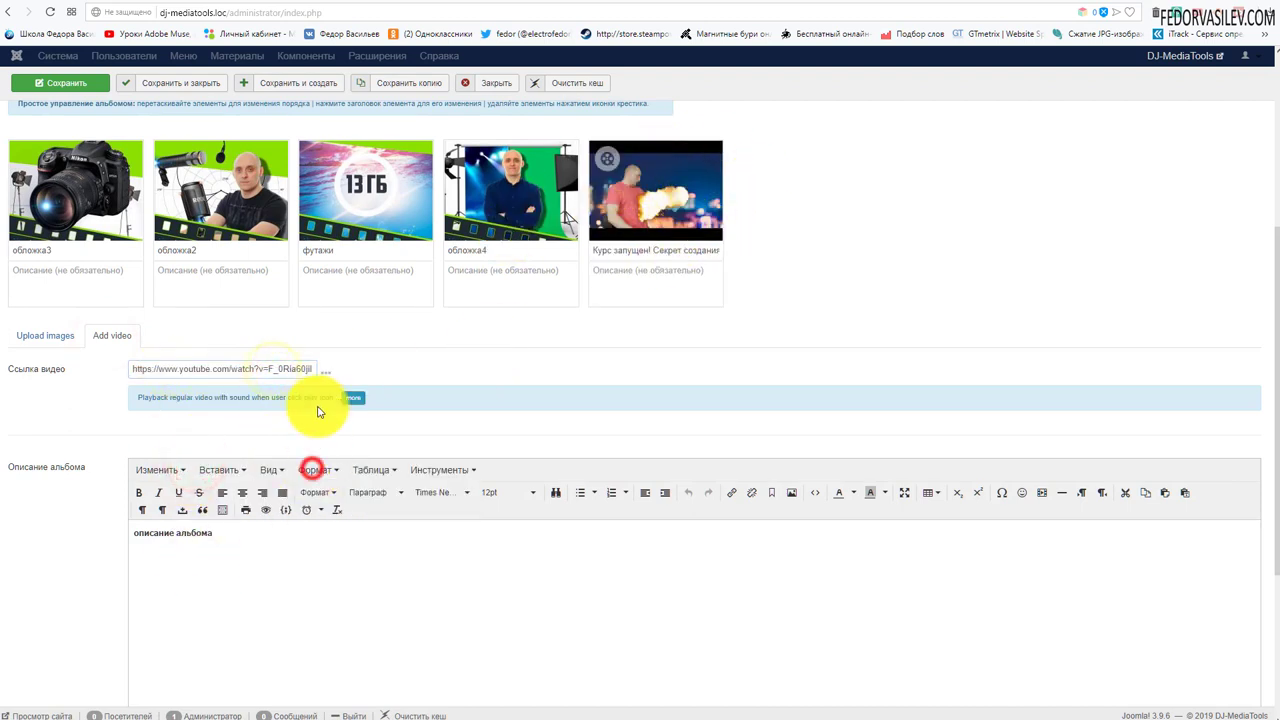
pyautogui.scroll(2, 770, 320)
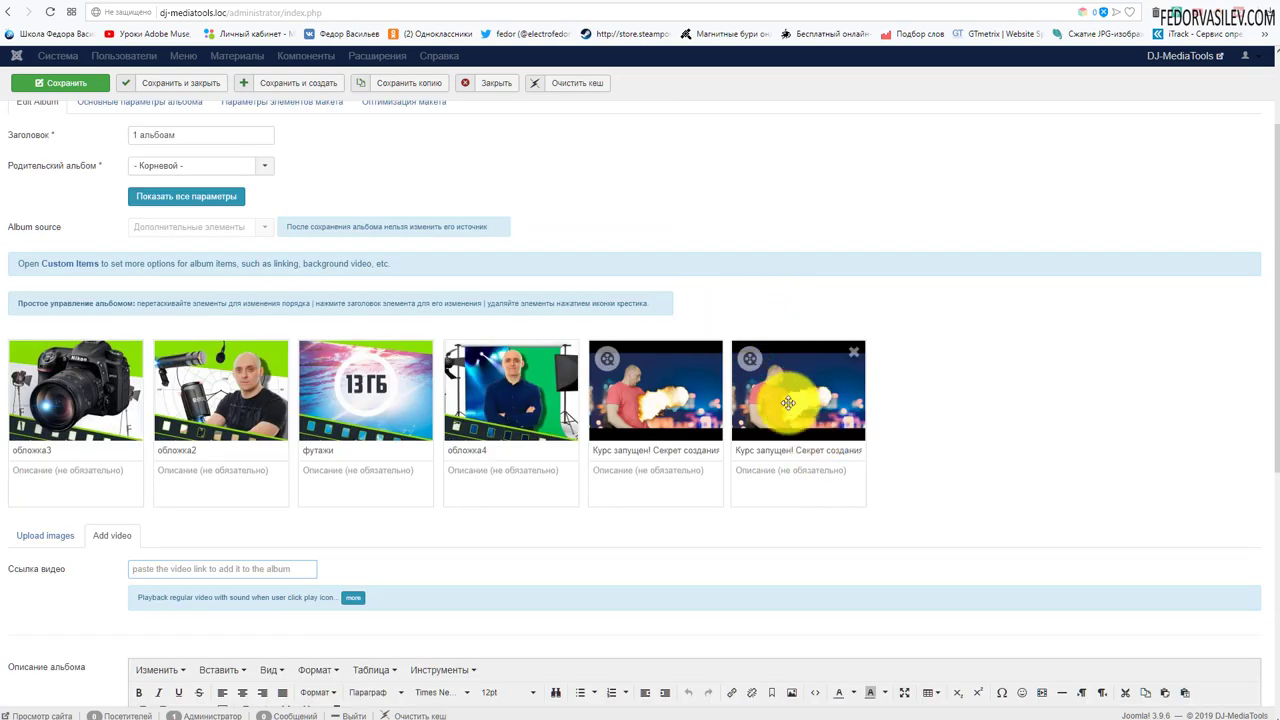
# Try moving the second Camtasia Studio 9 video item ahead of обложка4 in the album, and return it behind that image.
pyautogui.moveTo(788, 402); pyautogui.dragTo(505, 403)
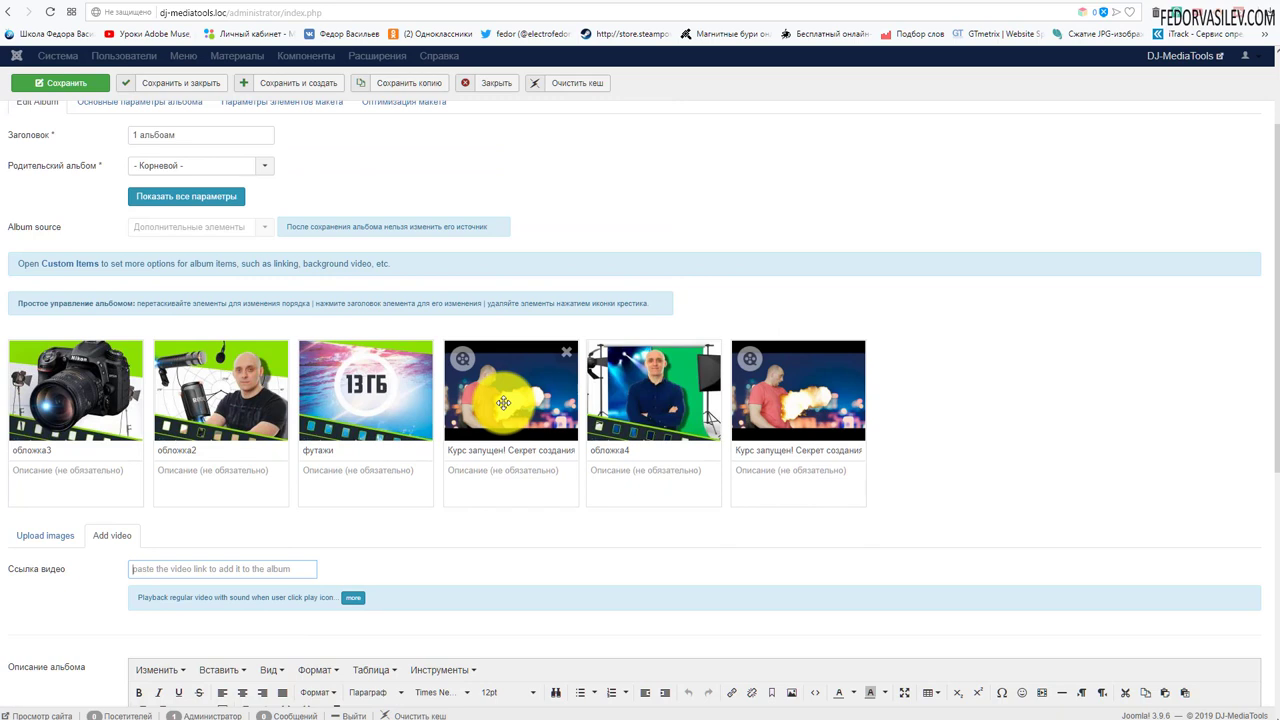
pyautogui.moveTo(484, 403); pyautogui.dragTo(740, 430)
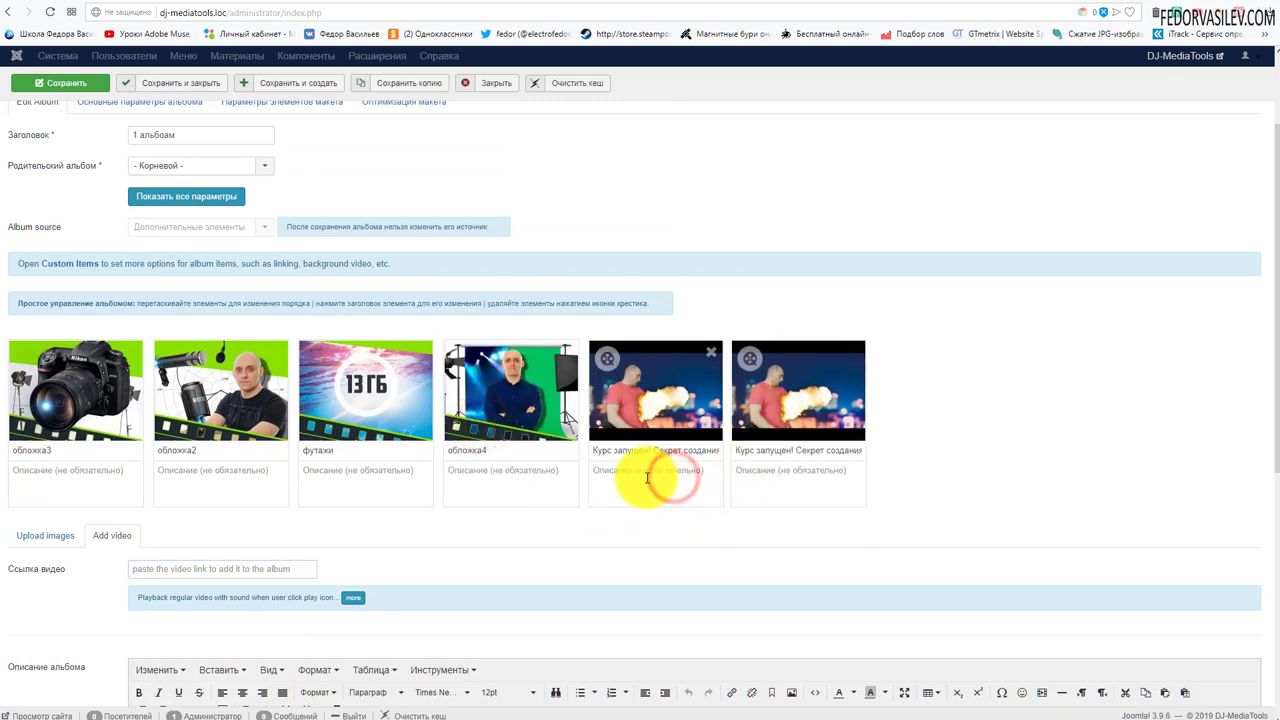
# Delete the last duplicate of the Camtasia Studio 9 video from the album, and save the album.
pyautogui.moveTo(850, 355)
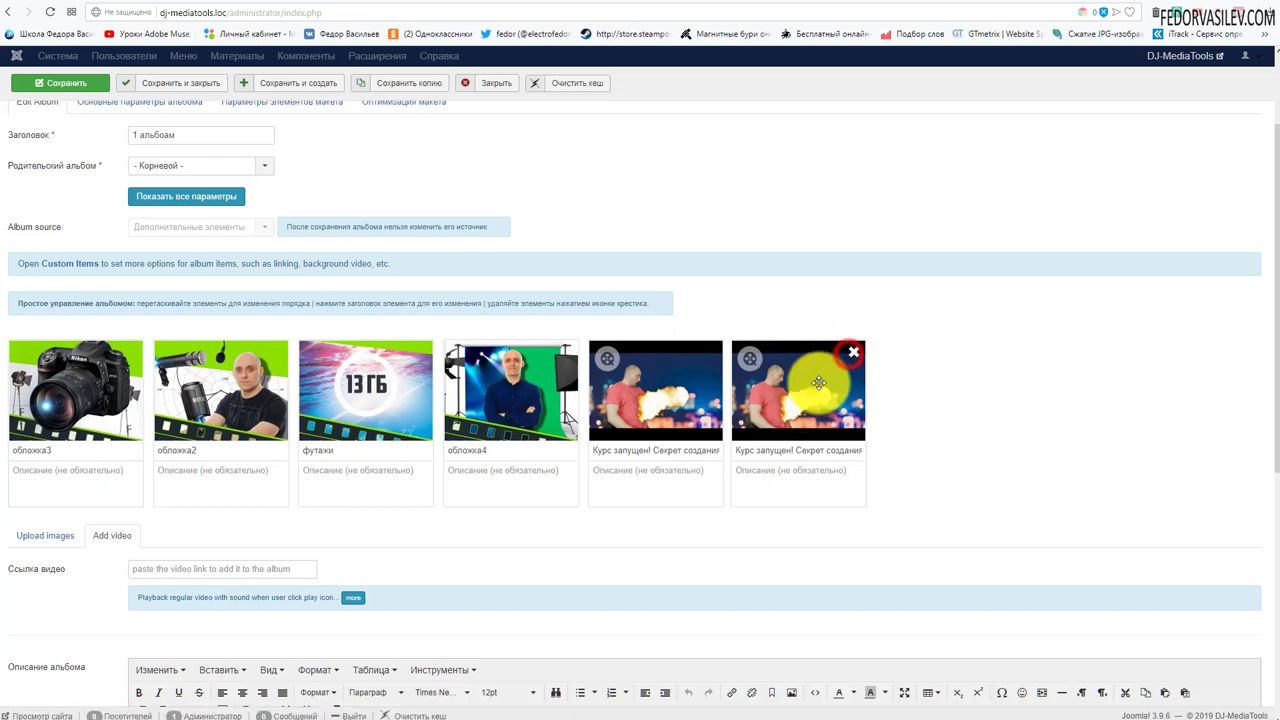
pyautogui.click(854, 355)
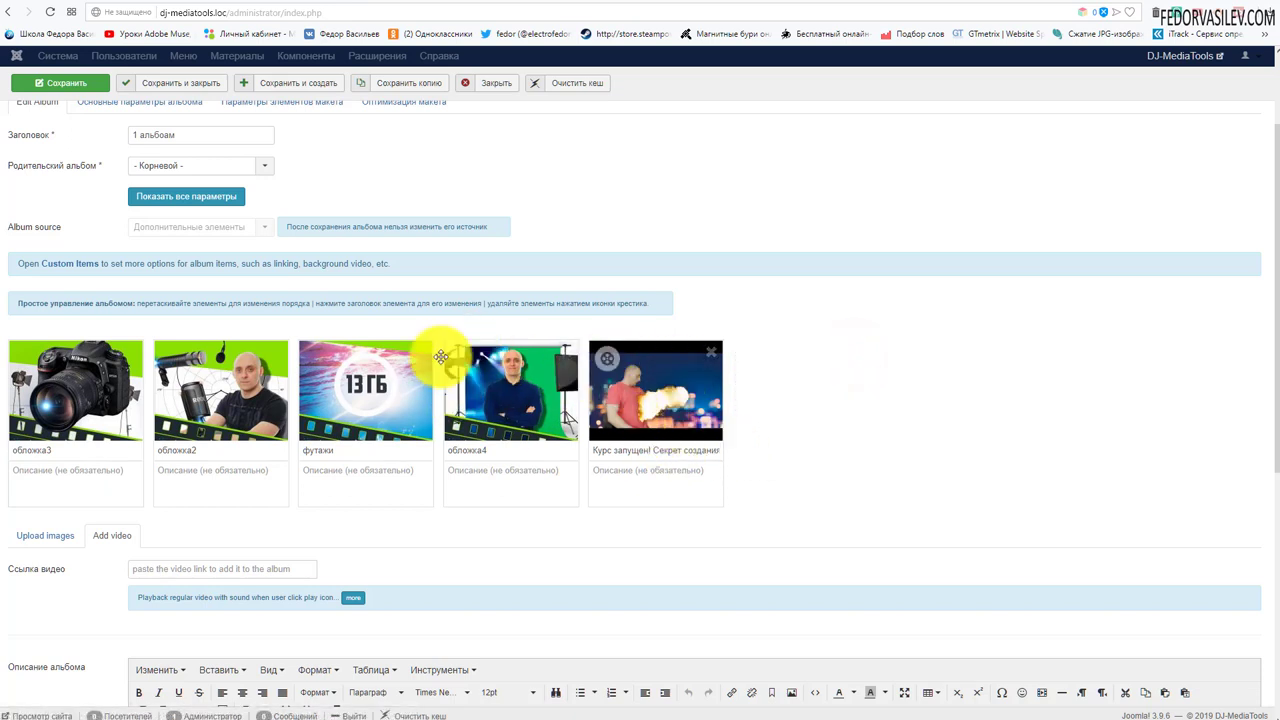
pyautogui.scroll(-4, 441, 357)
pyautogui.scroll(4, 523, 380)
pyautogui.click(58, 82)
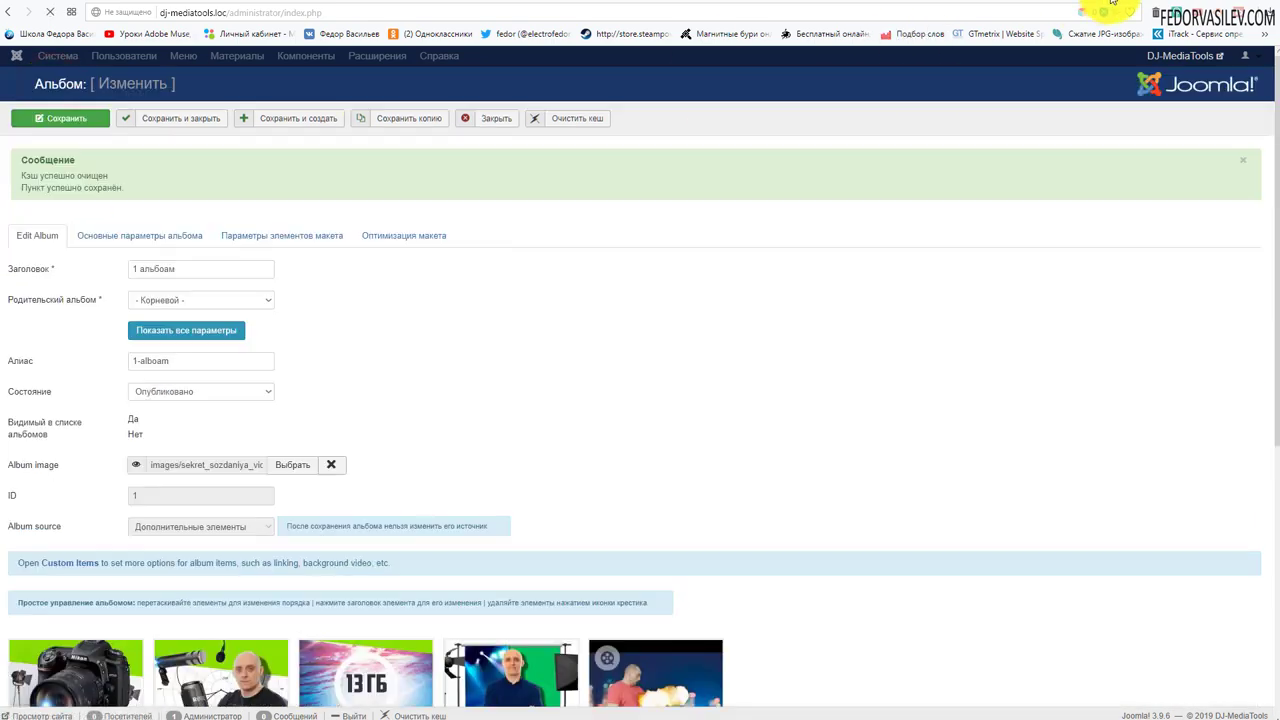
# Reload the site's home page, and play and pause the Camtasia Studio 9 video from the gallery grid in its lightbox.
pyautogui.click(1110, 4)
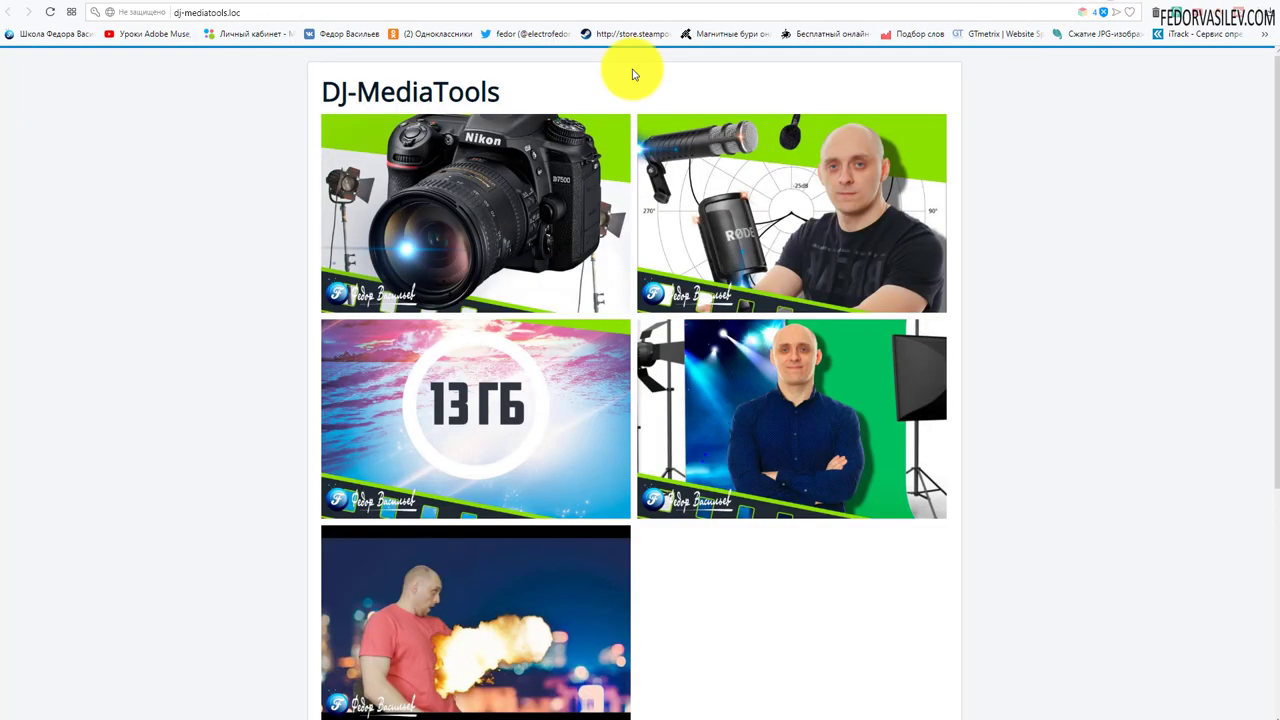
pyautogui.click(52, 14)
pyautogui.scroll(-2, 428, 515)
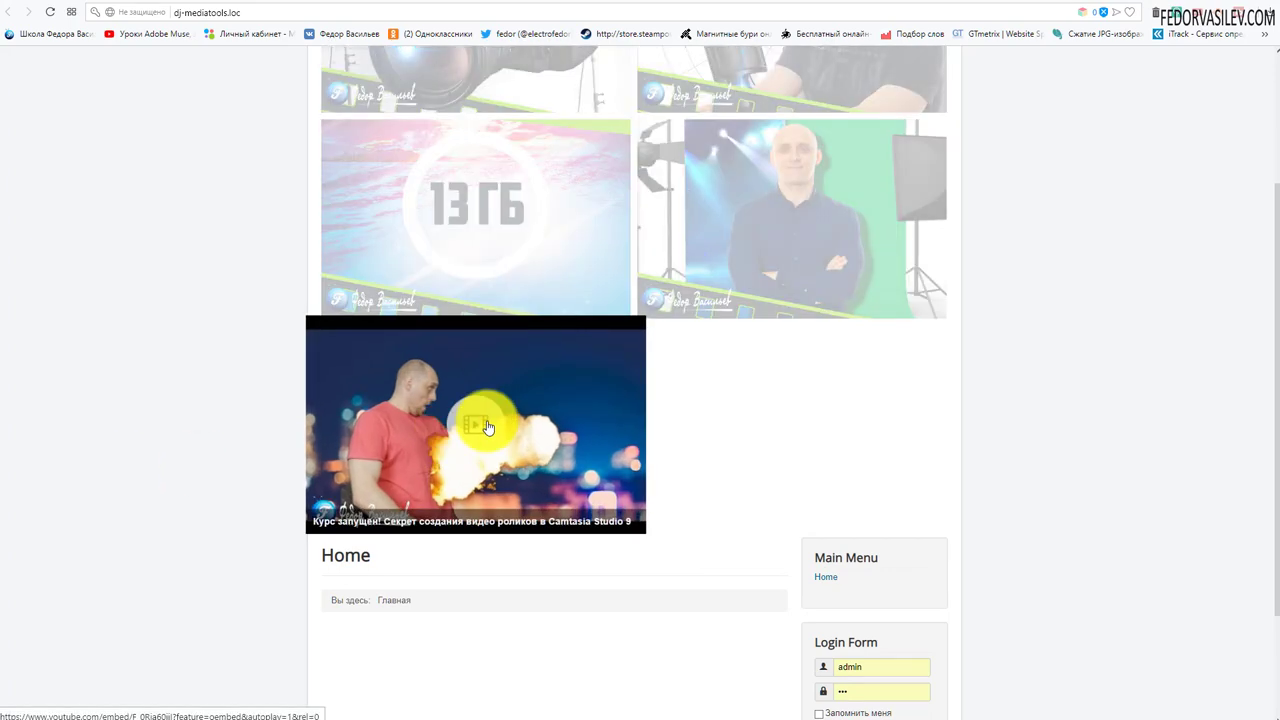
pyautogui.click(488, 427)
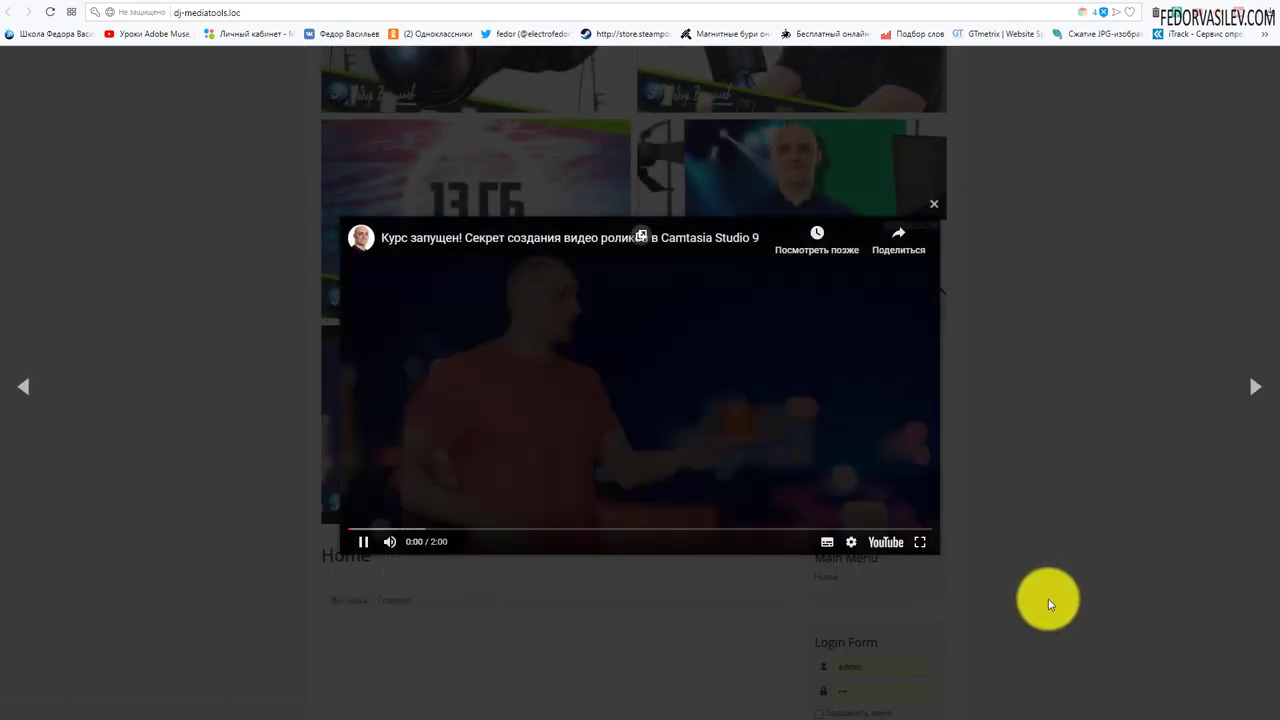
pyautogui.click(590, 382)
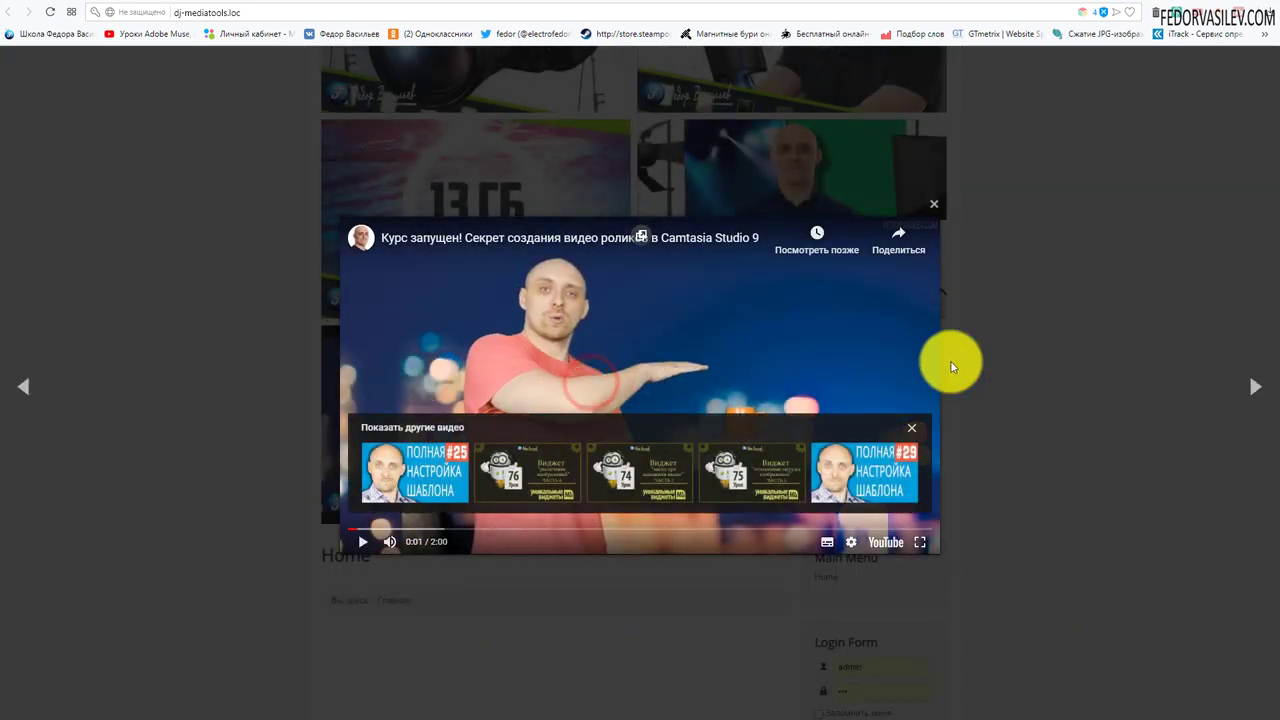
pyautogui.click(907, 423)
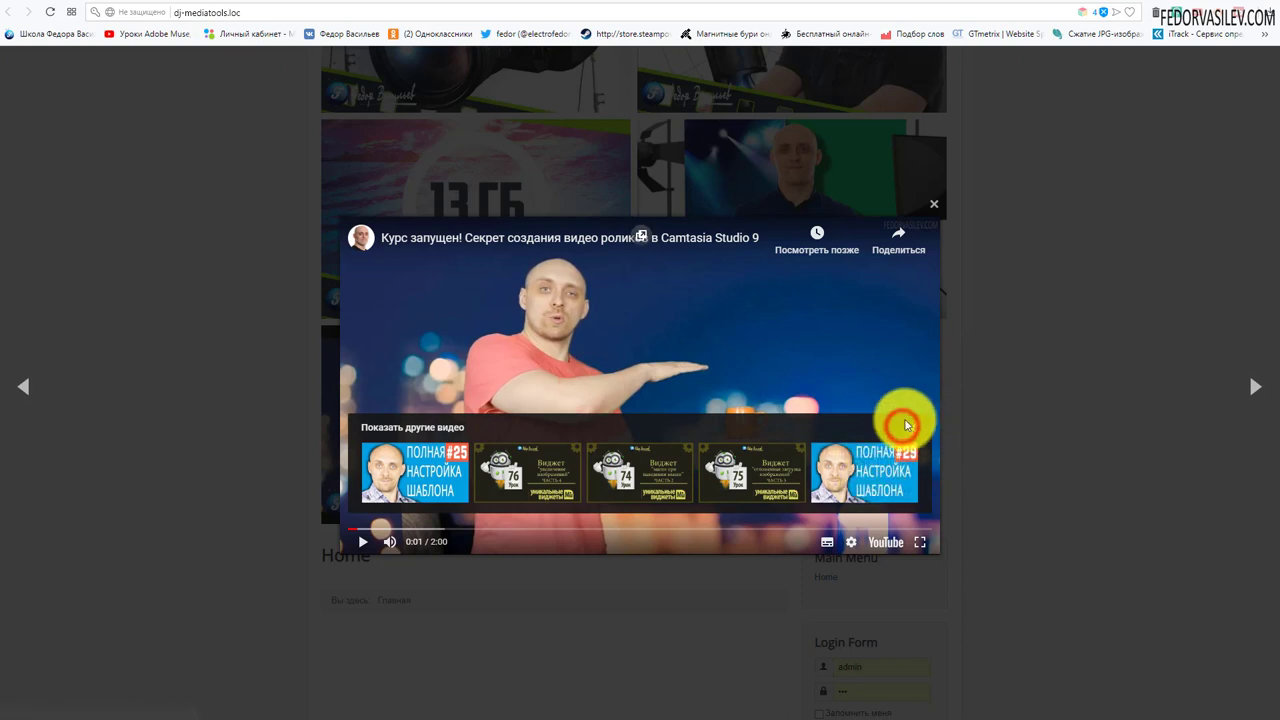
# Step from the video to the обложка3 image and back in the lightbox, and close it.
pyautogui.click(1255, 388)
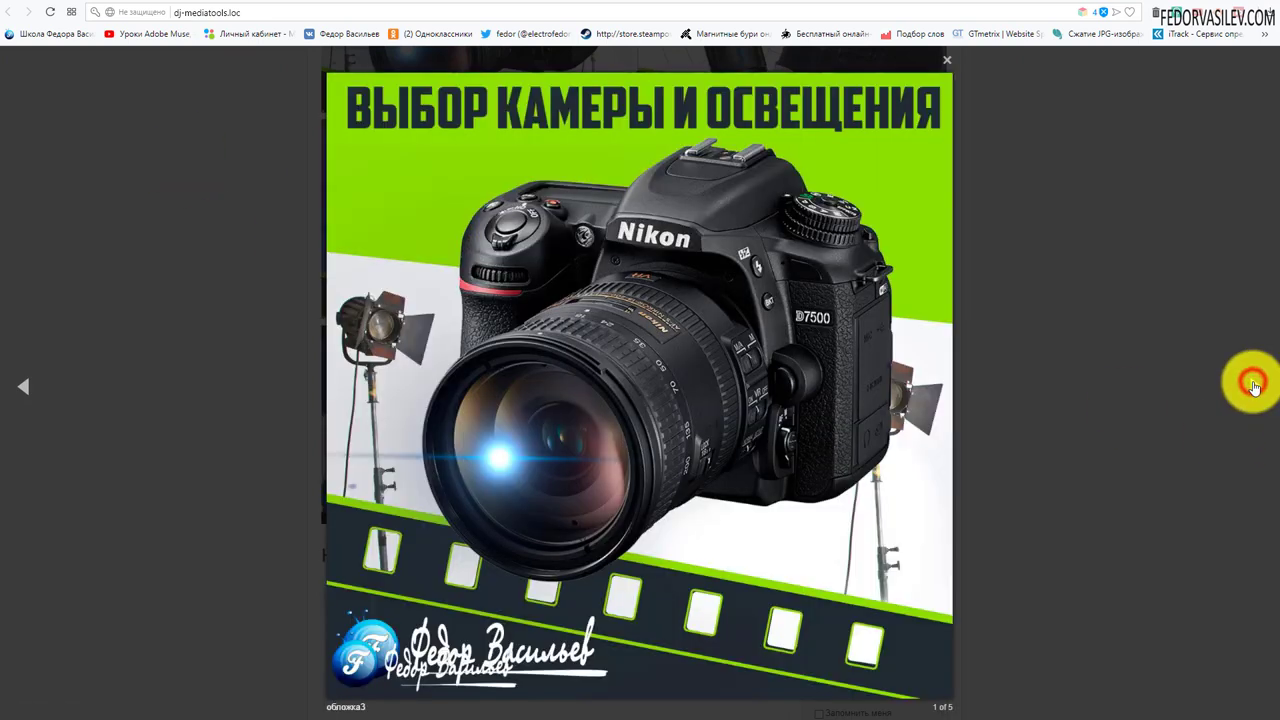
pyautogui.click(28, 392)
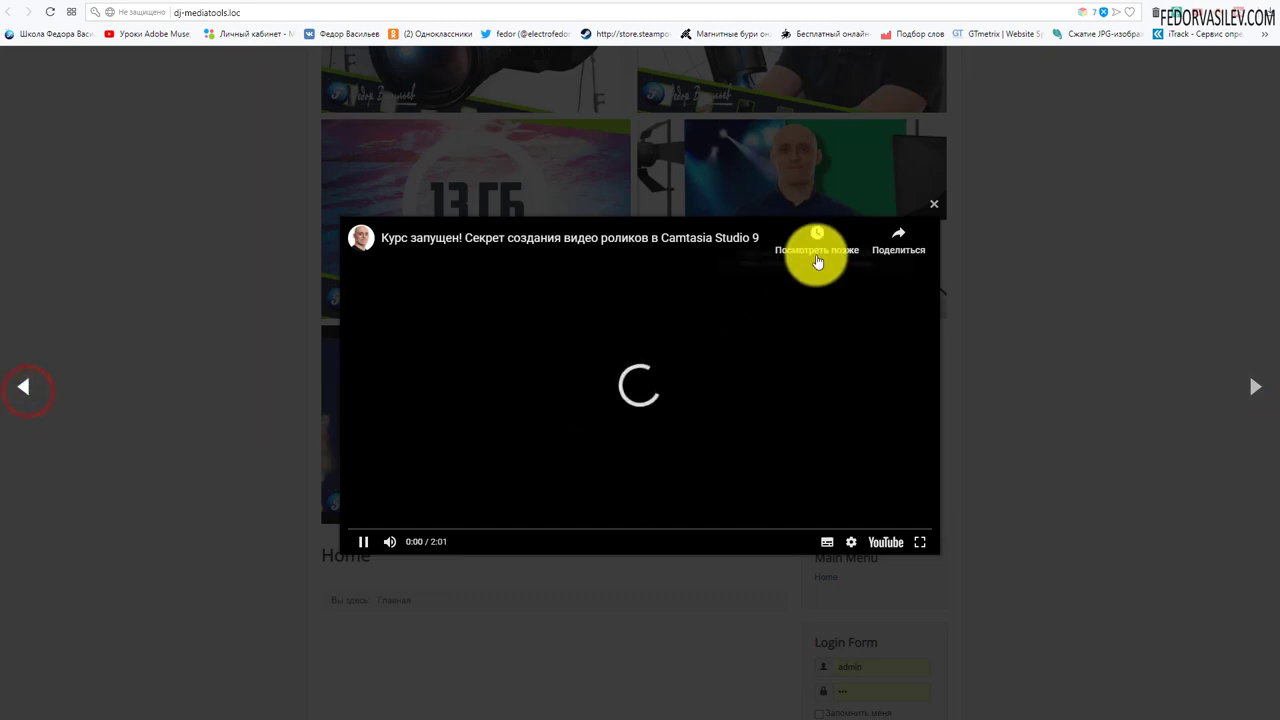
pyautogui.click(935, 205)
pyautogui.scroll(2, 1020, 323)
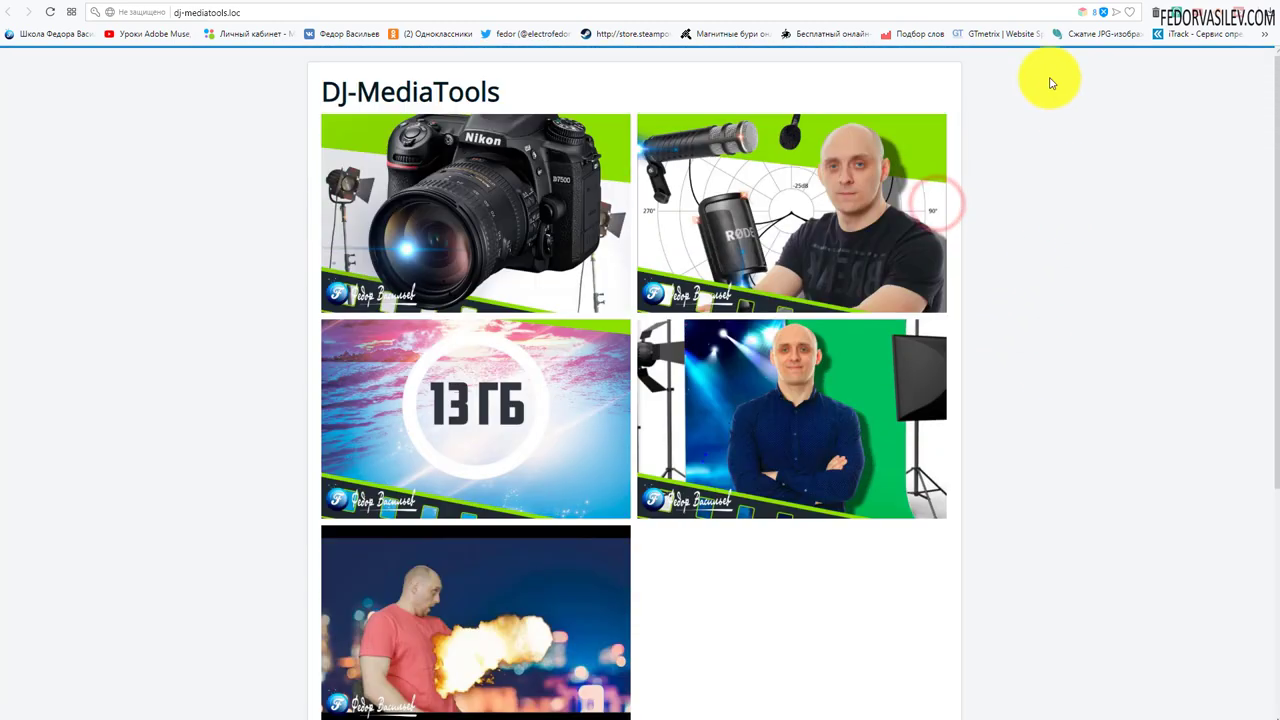
# Return to the Joomla administration and start a new article from the article manager.
pyautogui.hotkey('ctrl', 'Tab')
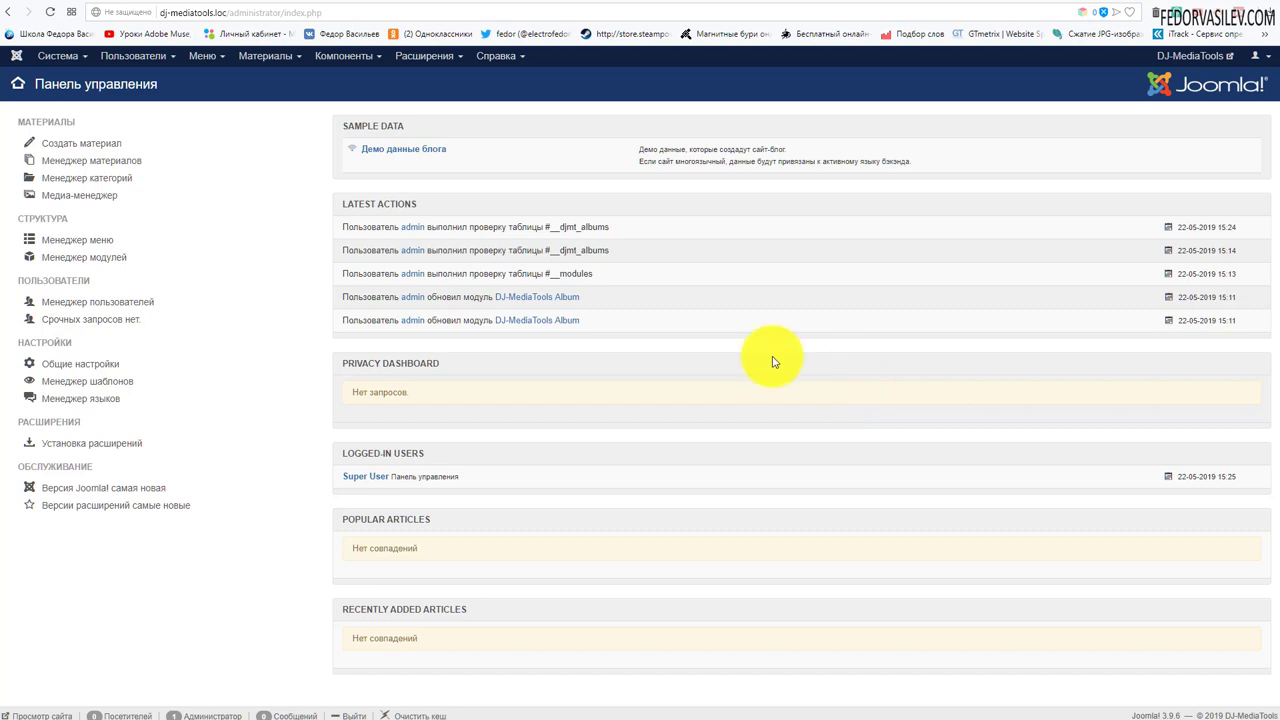
pyautogui.click(274, 60)
pyautogui.click(298, 77)
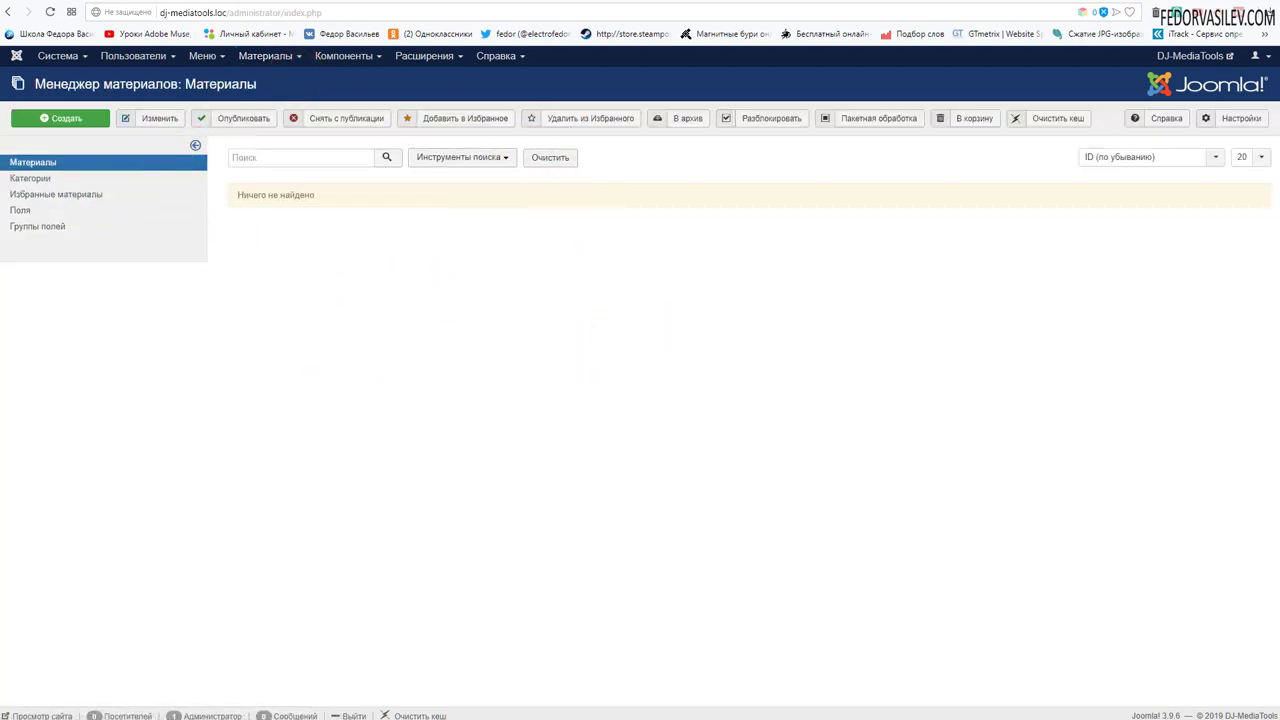
pyautogui.click(33, 124)
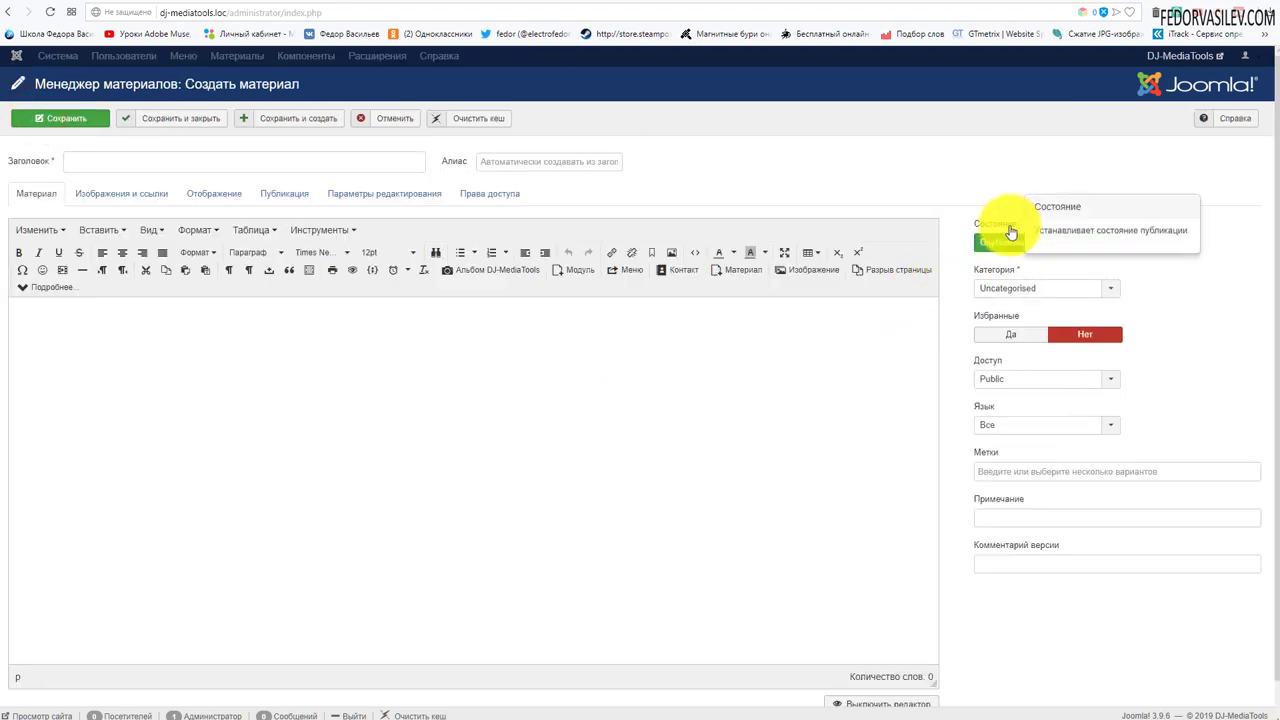
# Check the category options, keep Uncategorised, and title the new article статья.
pyautogui.click(993, 288)
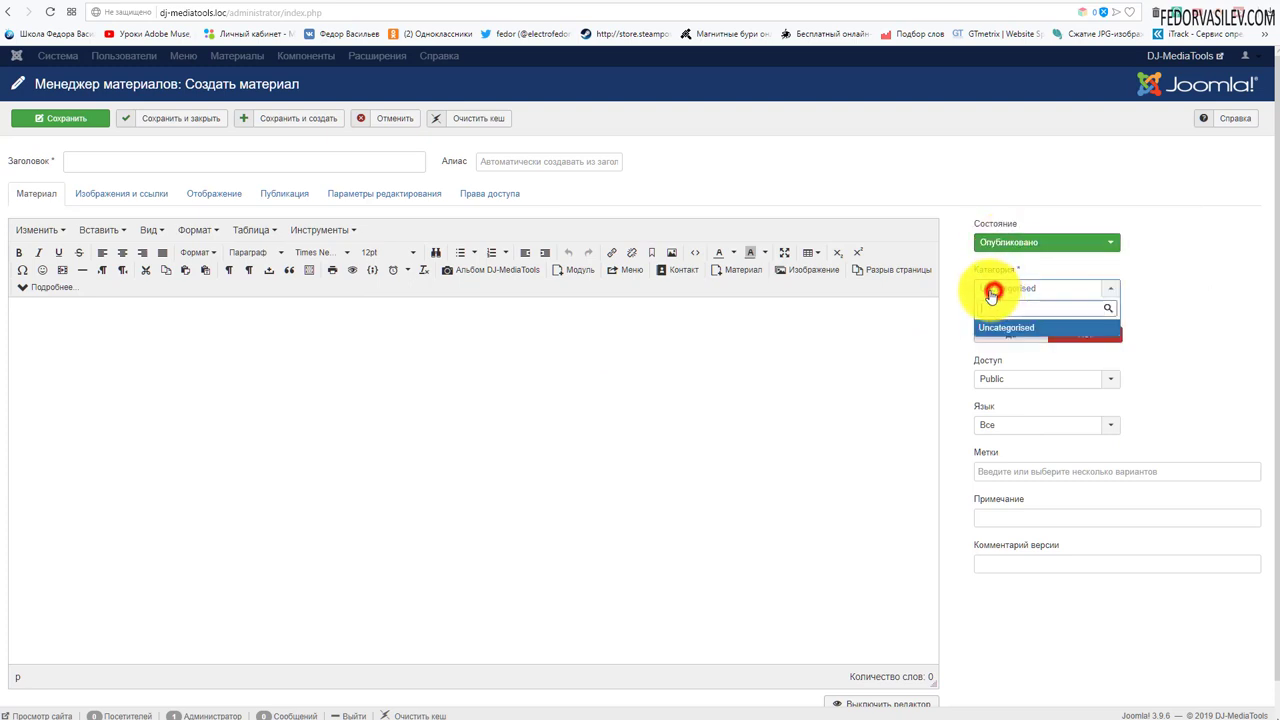
pyautogui.click(950, 254)
pyautogui.click(114, 170)
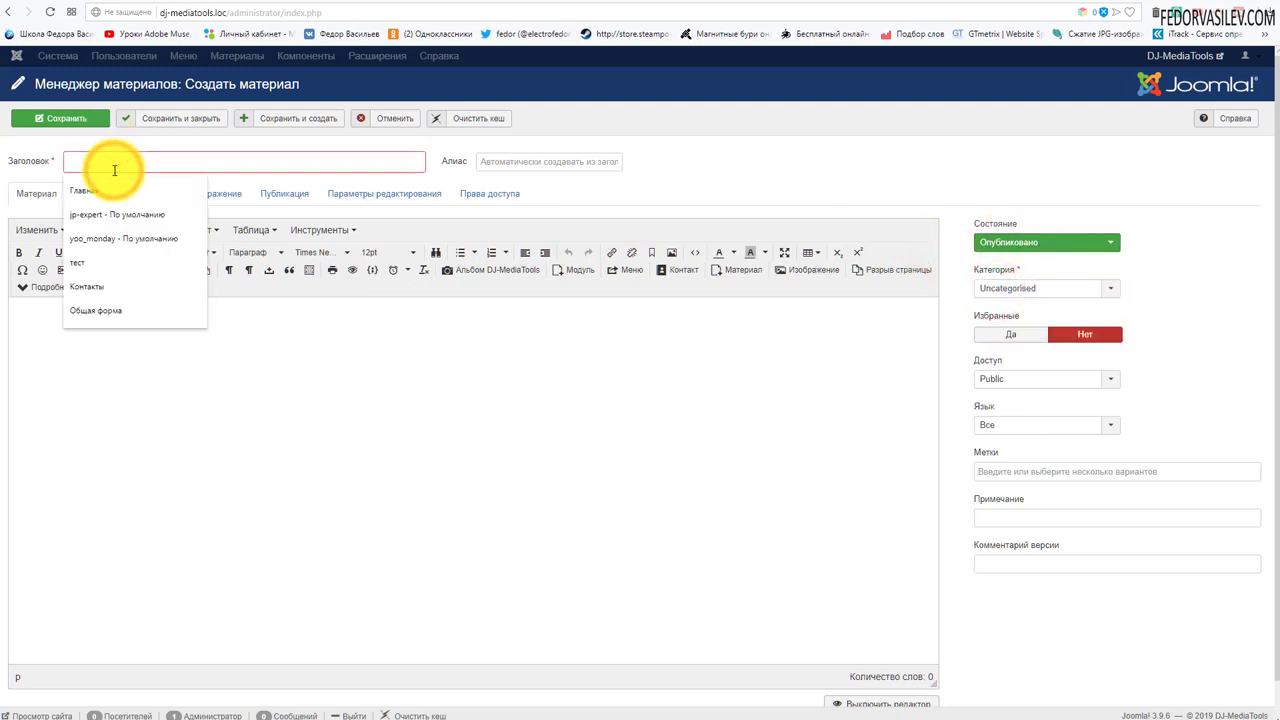
pyautogui.write('статья')
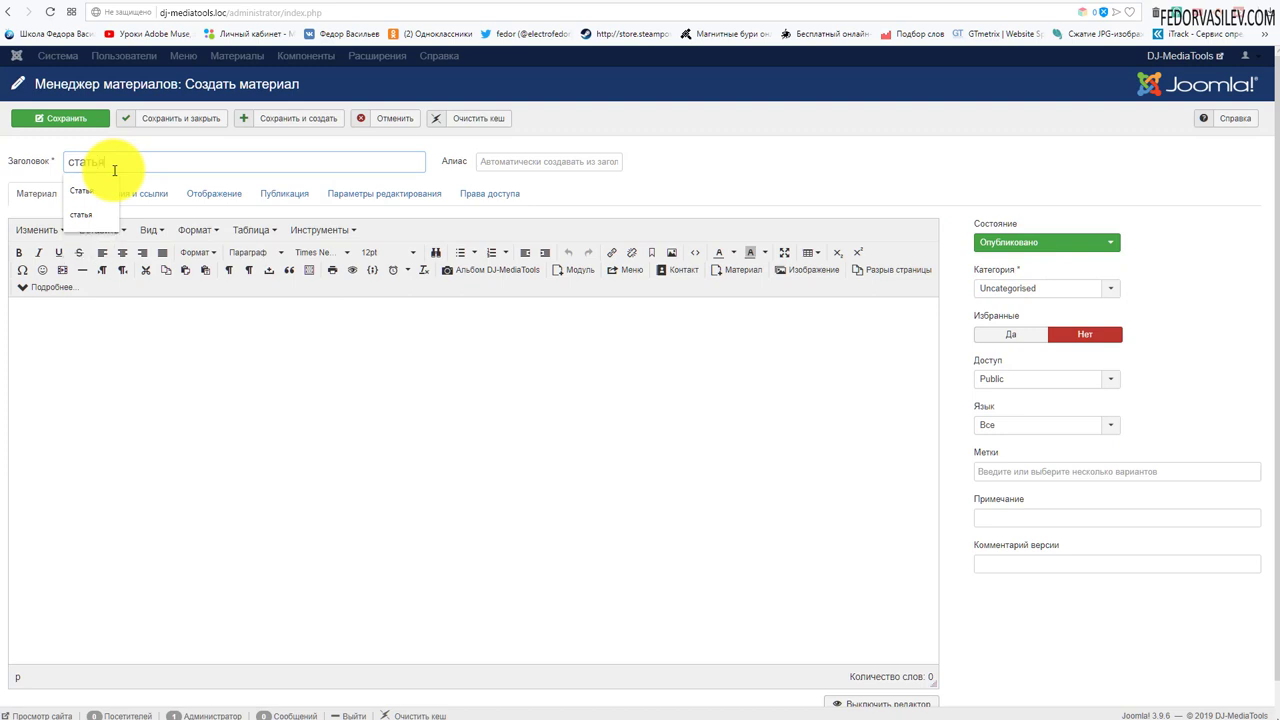
pyautogui.click(694, 143)
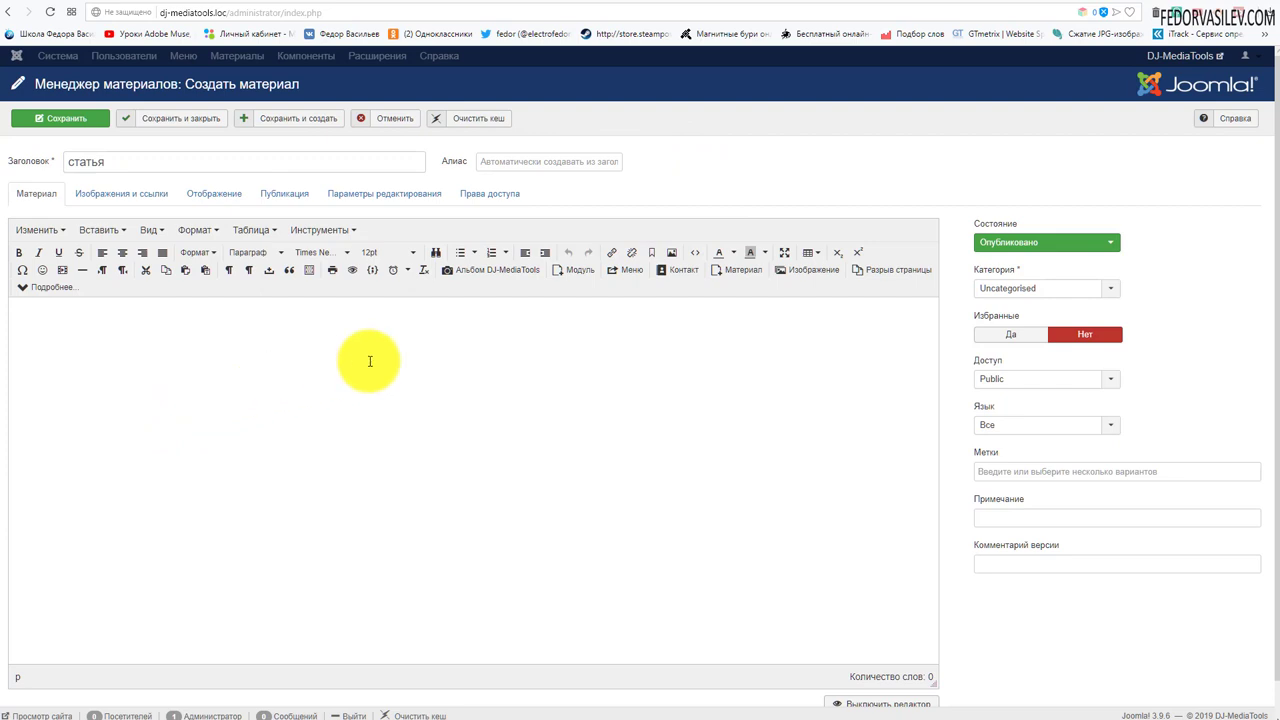
# Open the DJ-MediaTools album insertion dialog for the article and examine its album, state and title search filters.
pyautogui.click(502, 281)
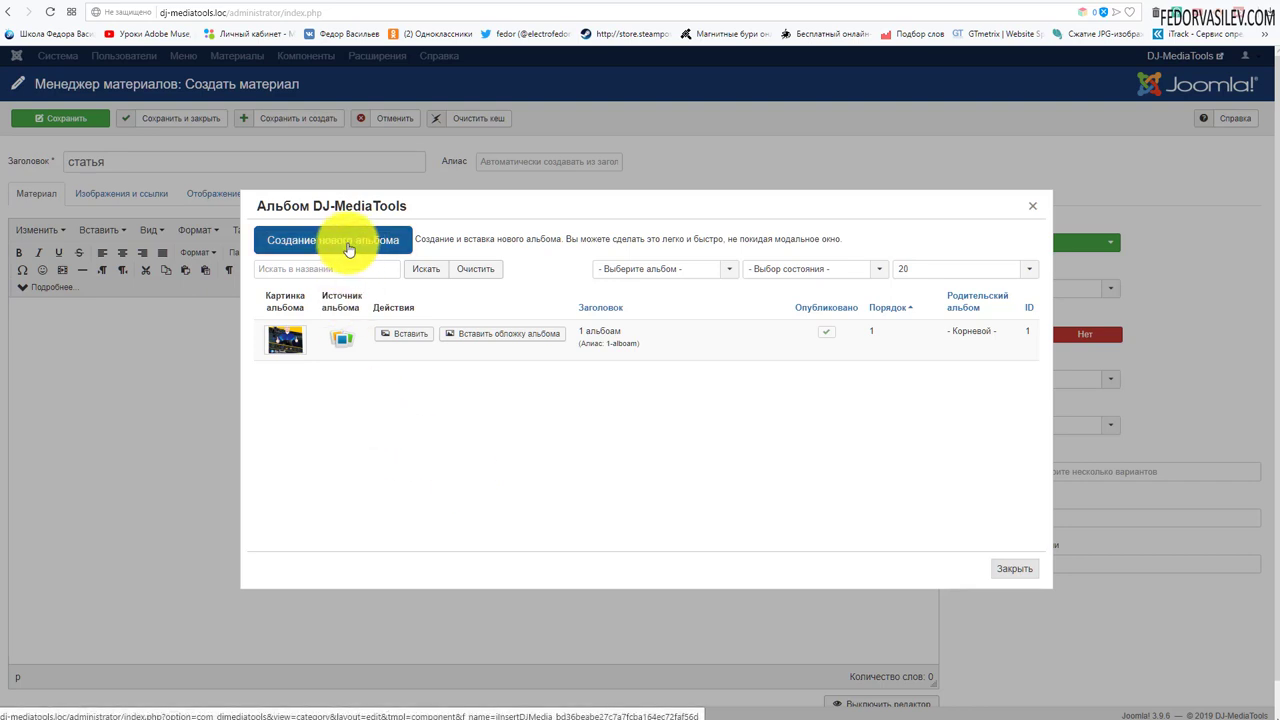
pyautogui.click(651, 268)
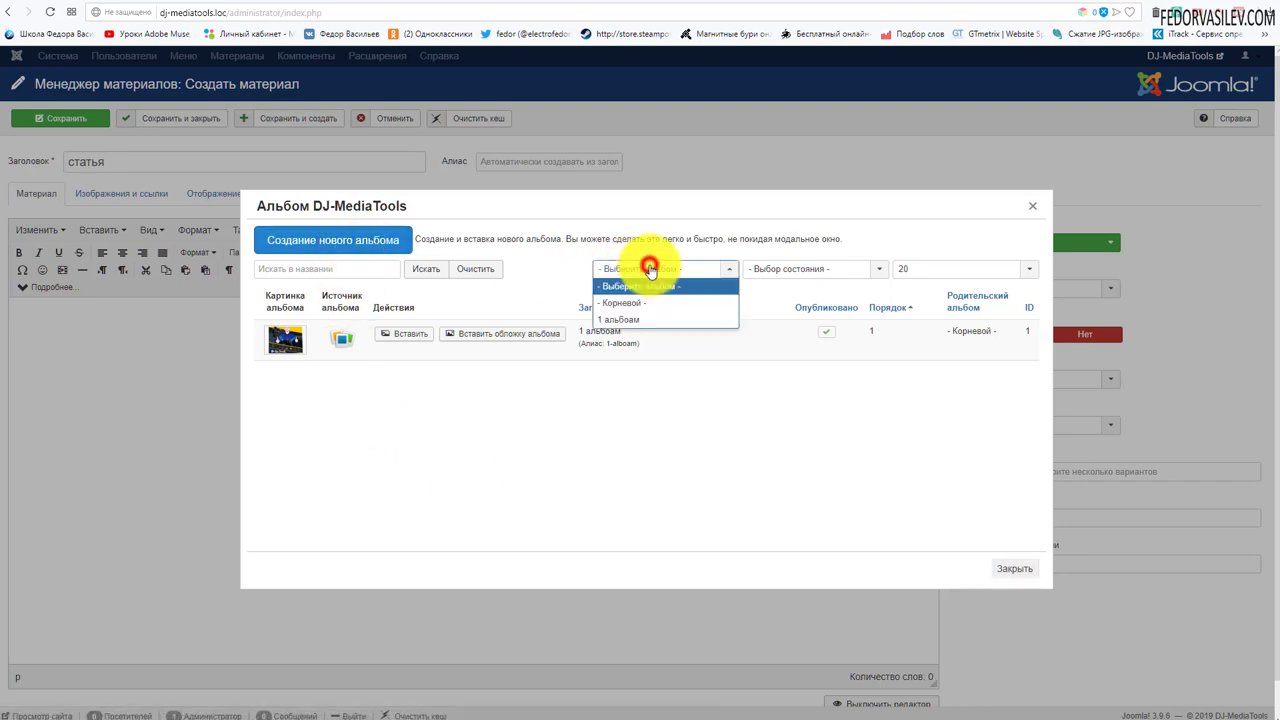
pyautogui.click(790, 270)
pyautogui.click(912, 236)
pyautogui.click(334, 268)
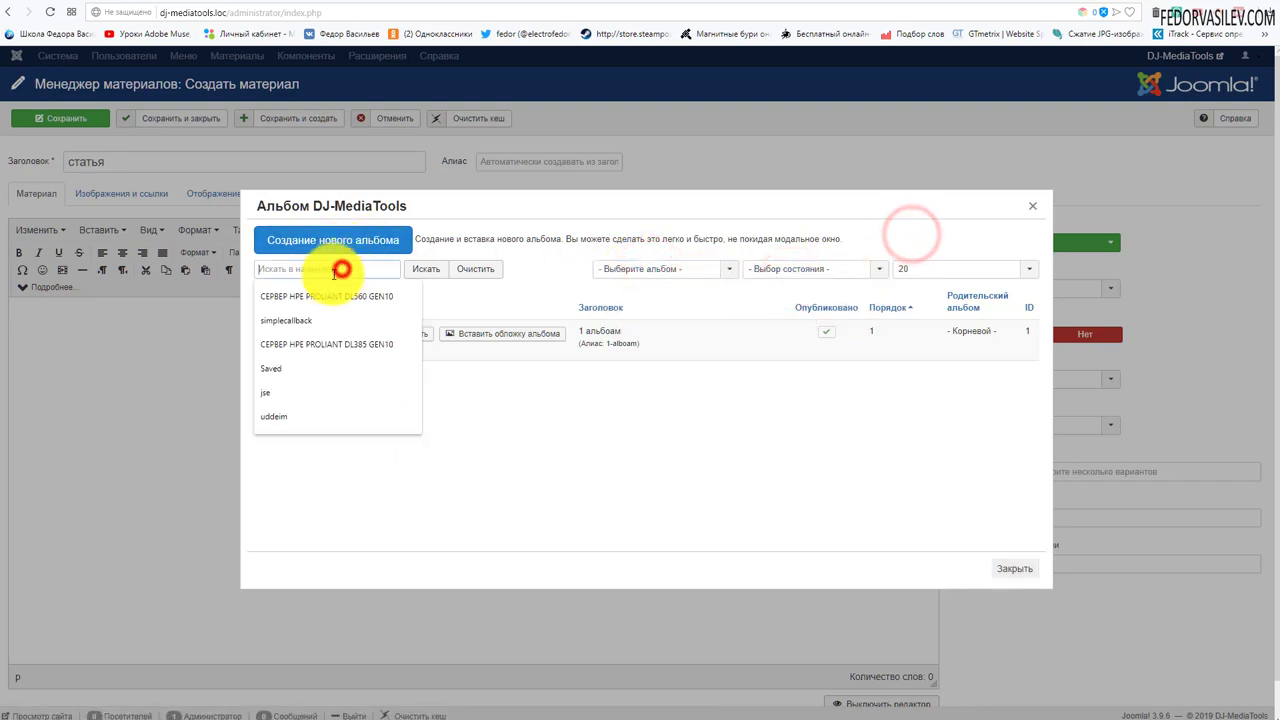